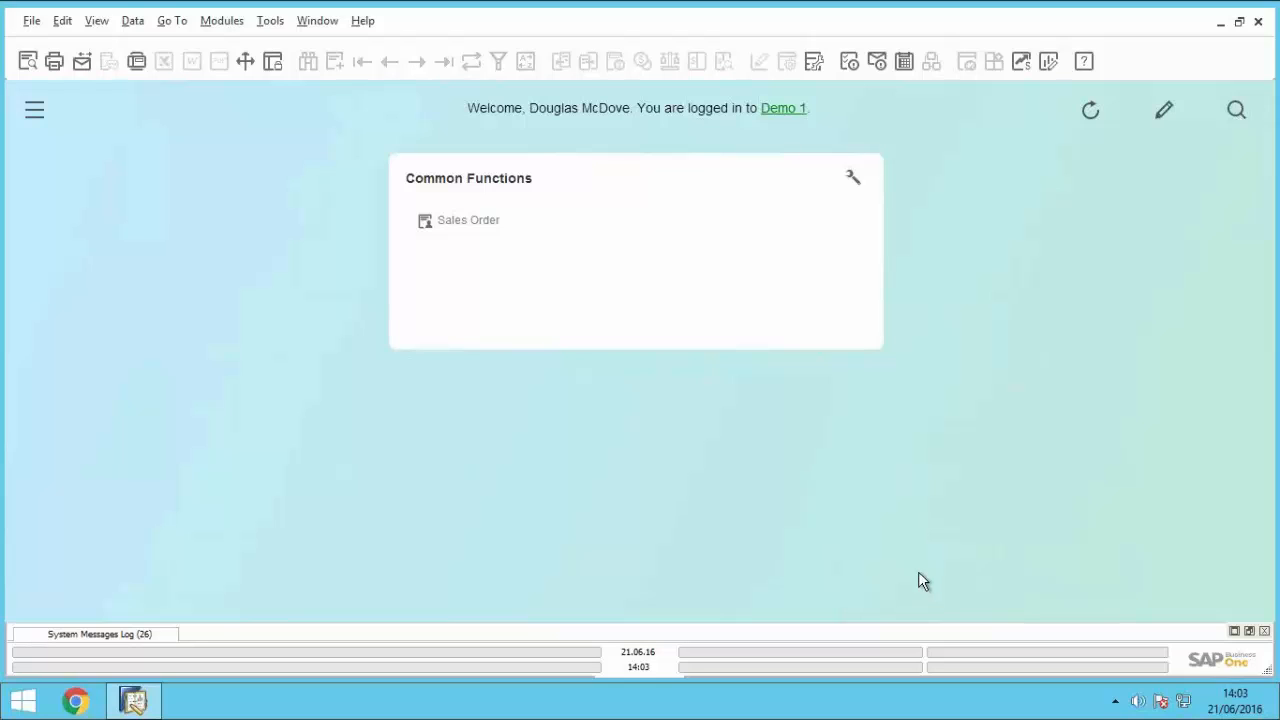
Step: Add the Sales Quotation function from the Sales - AR module to the Common Functions widget
{"action": "mouse_move", "coordinate": [1051, 14]}
{"action": "left_click", "coordinate": [36, 112]}
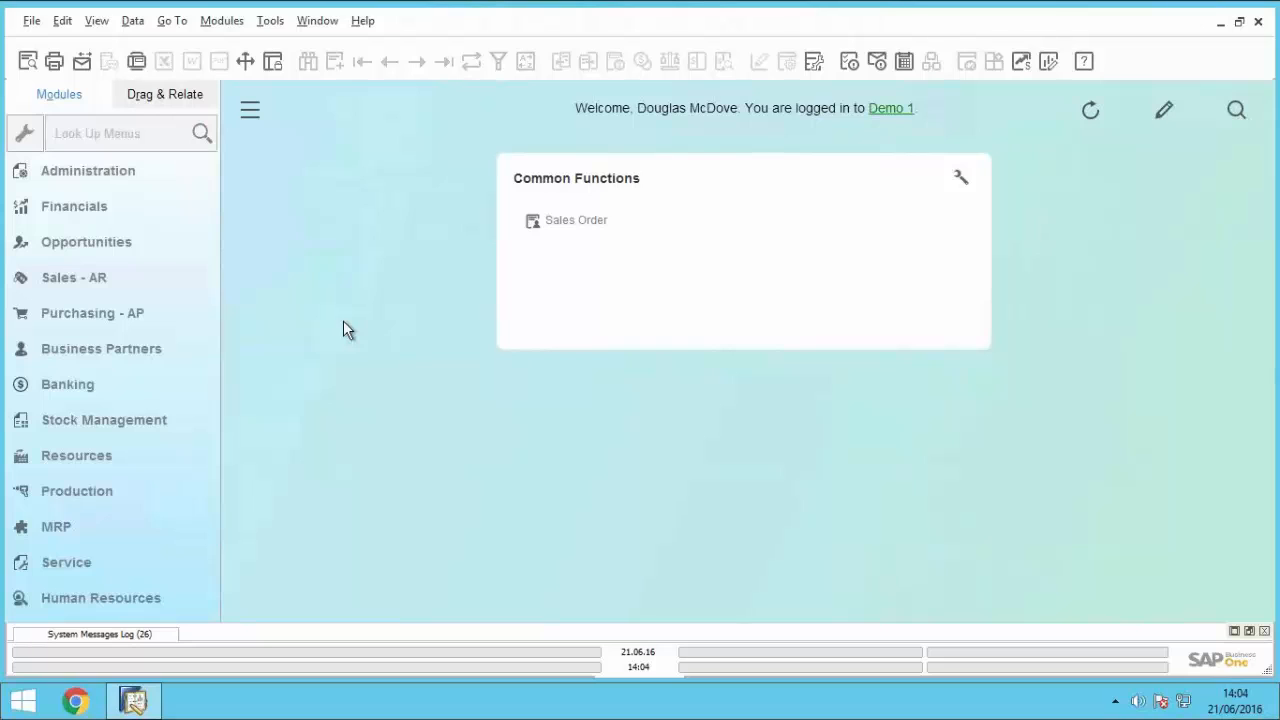
{"action": "left_click", "coordinate": [97, 284]}
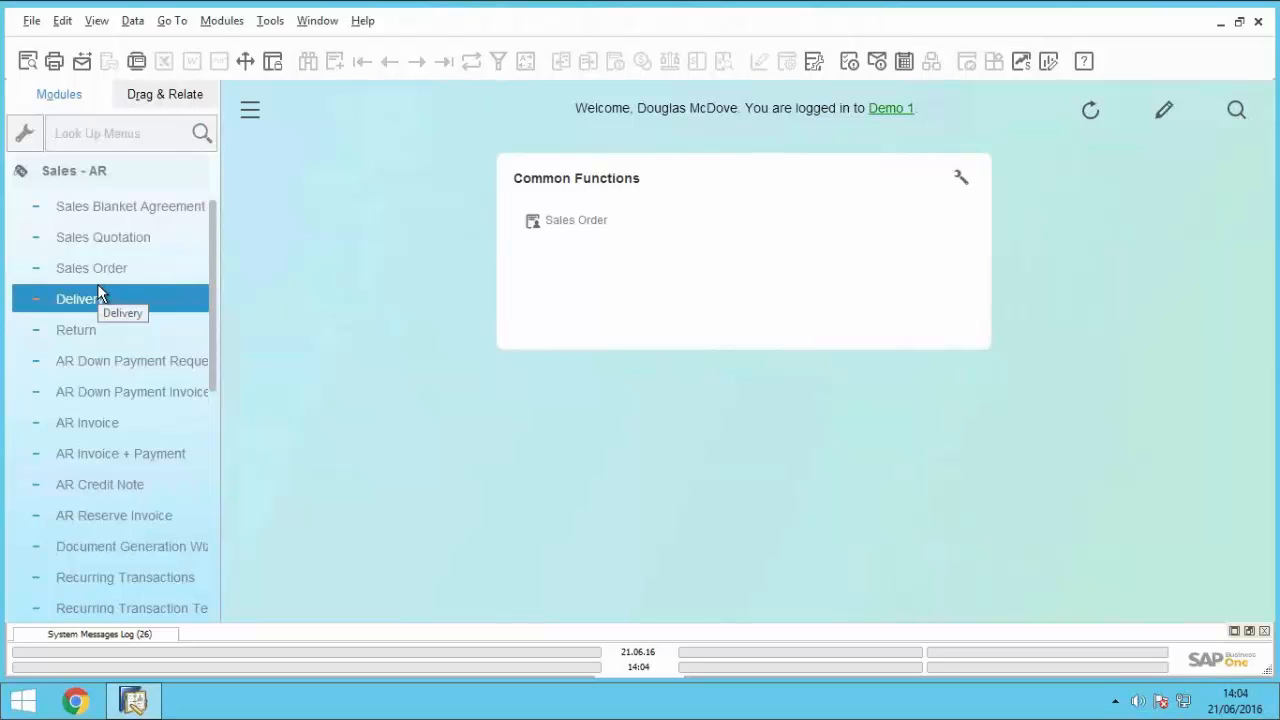
{"action": "left_click", "coordinate": [114, 170]}
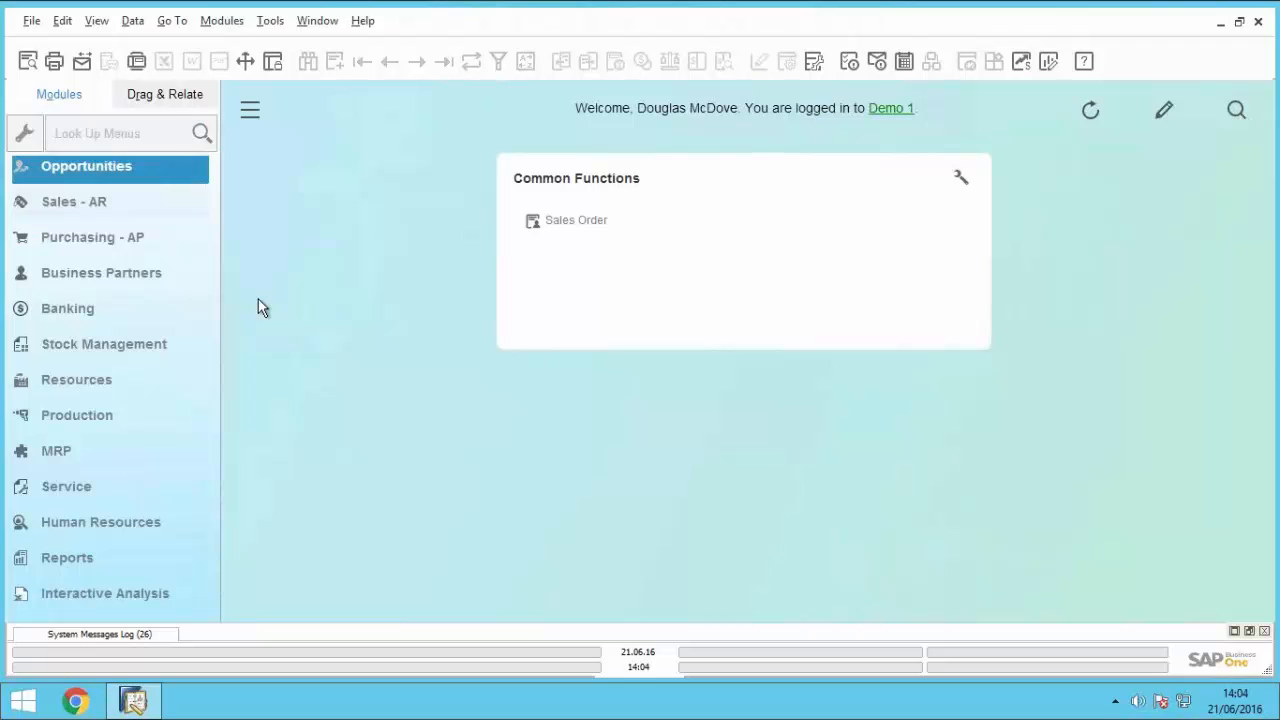
{"action": "left_click", "coordinate": [104, 205]}
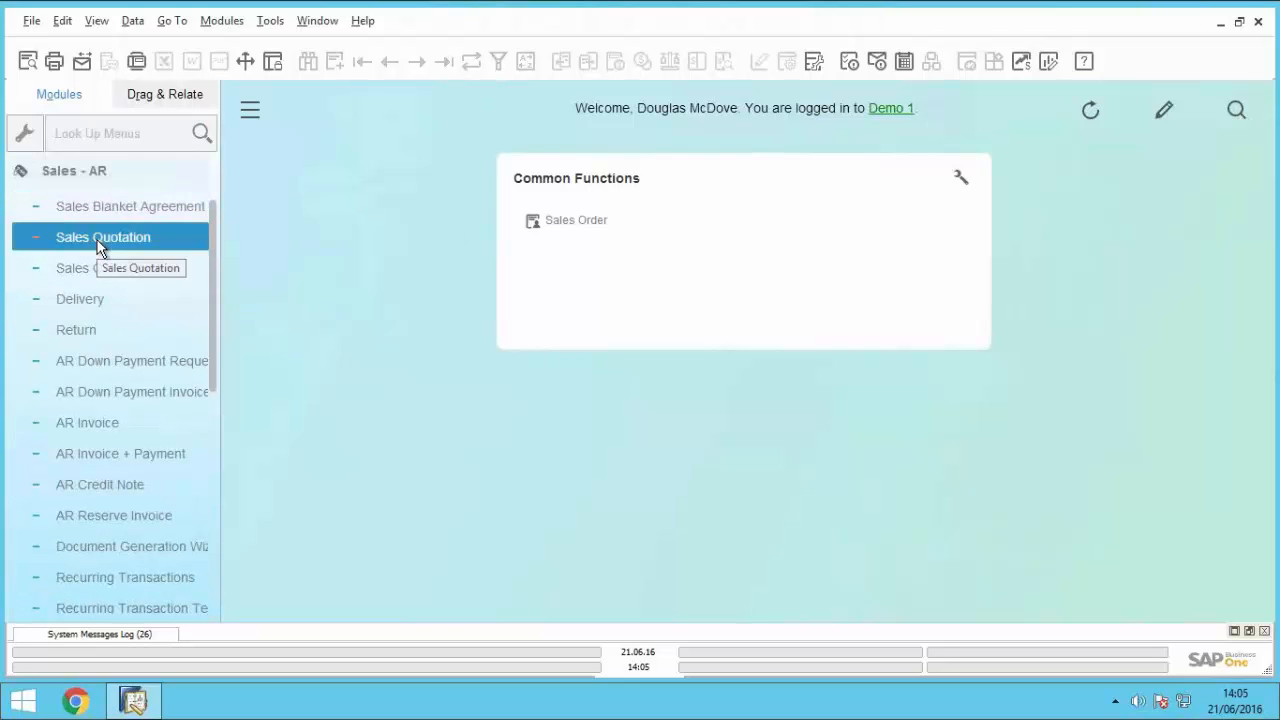
{"action": "left_click_drag", "start_coordinate": [100, 243], "coordinate": [681, 226]}
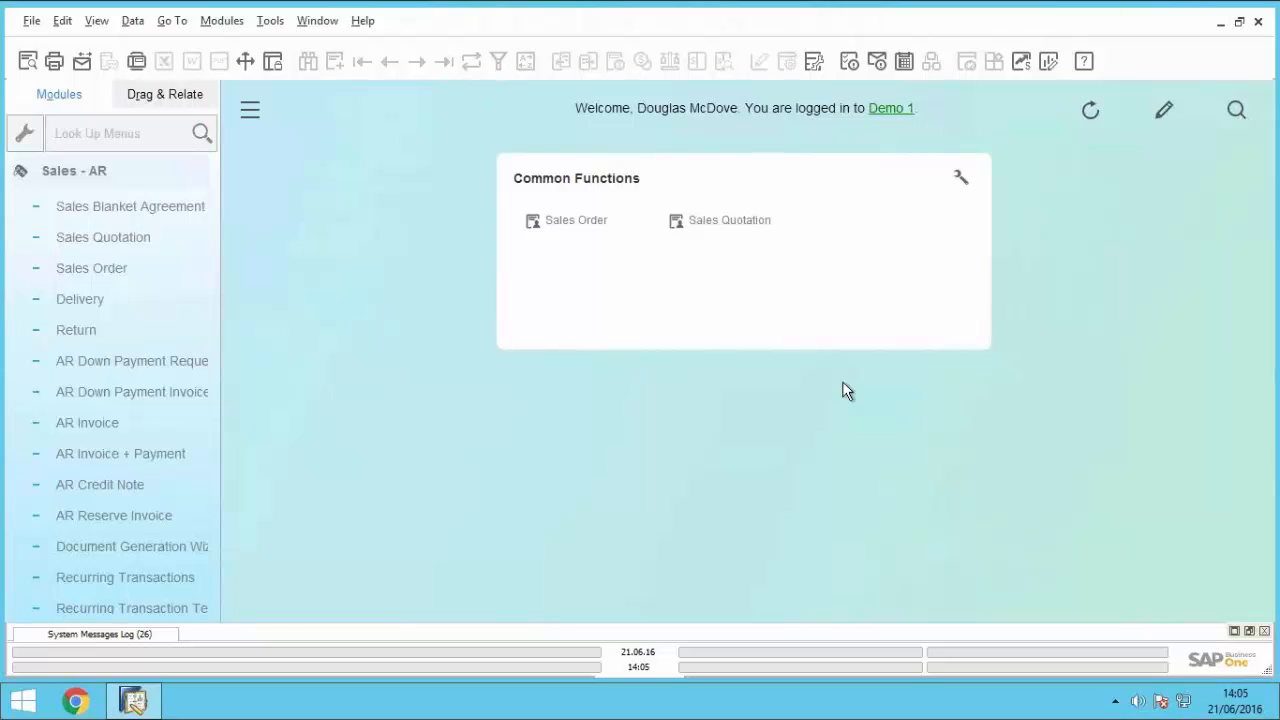
Step: Switch to the local SAP Business One session and view the Sales - AR entries in its classic main menu
{"action": "mouse_move", "coordinate": [800, 5]}
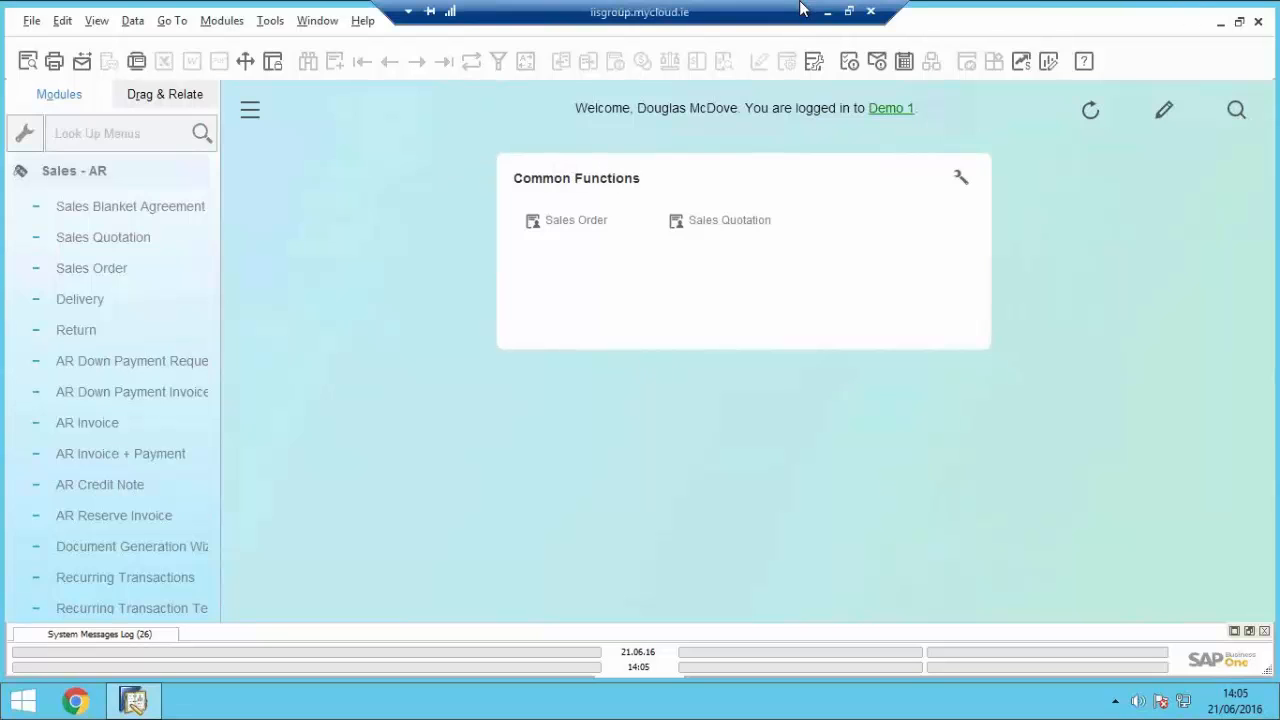
{"action": "left_click", "coordinate": [827, 18]}
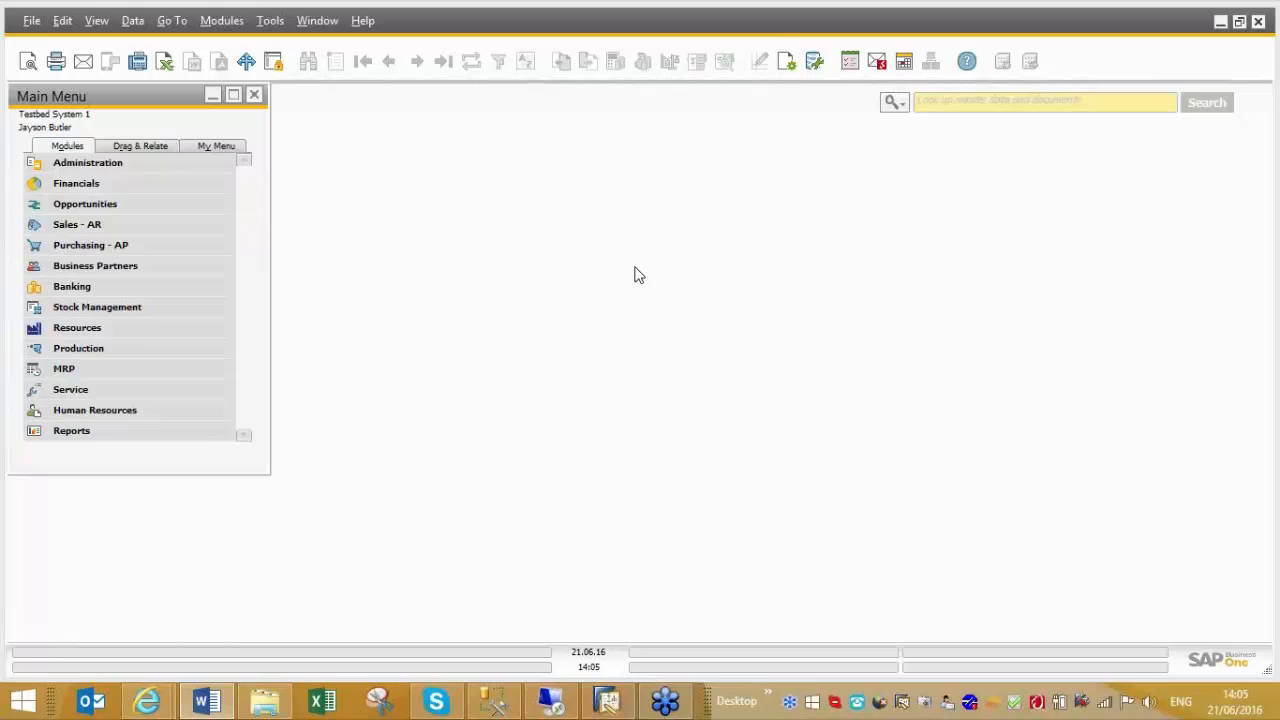
{"action": "left_click", "coordinate": [99, 232]}
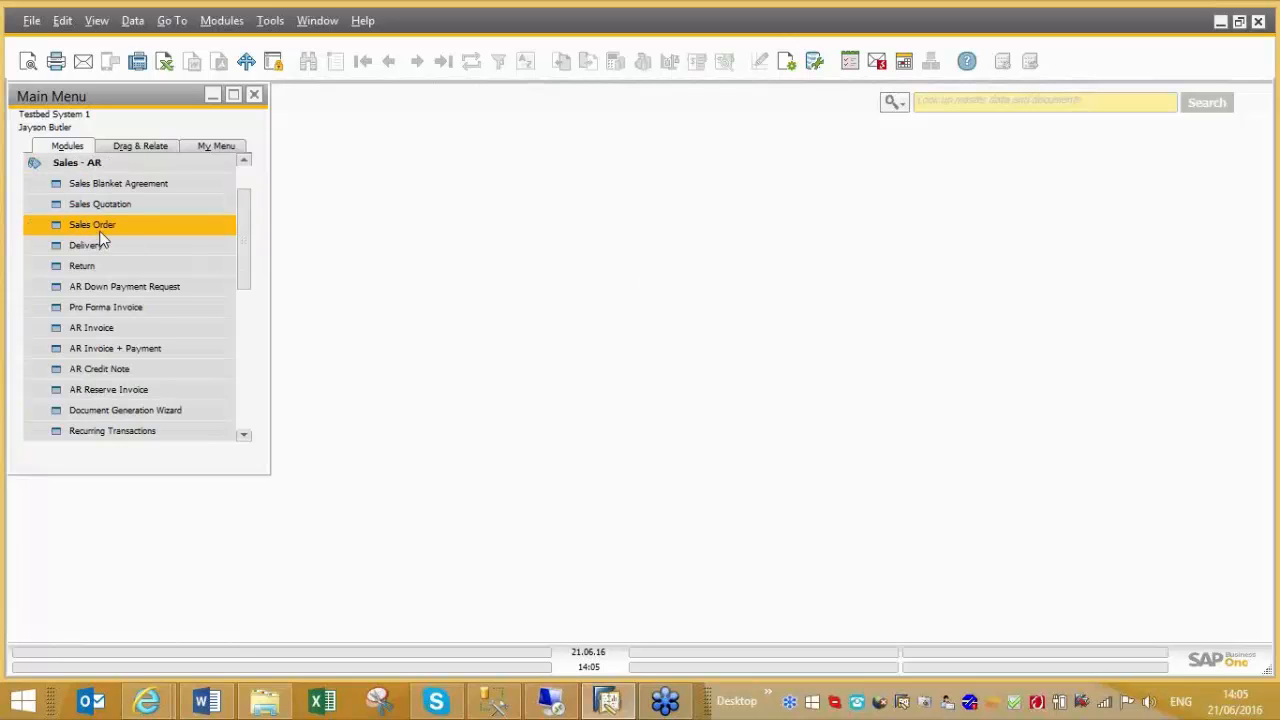
{"action": "left_click", "coordinate": [87, 166]}
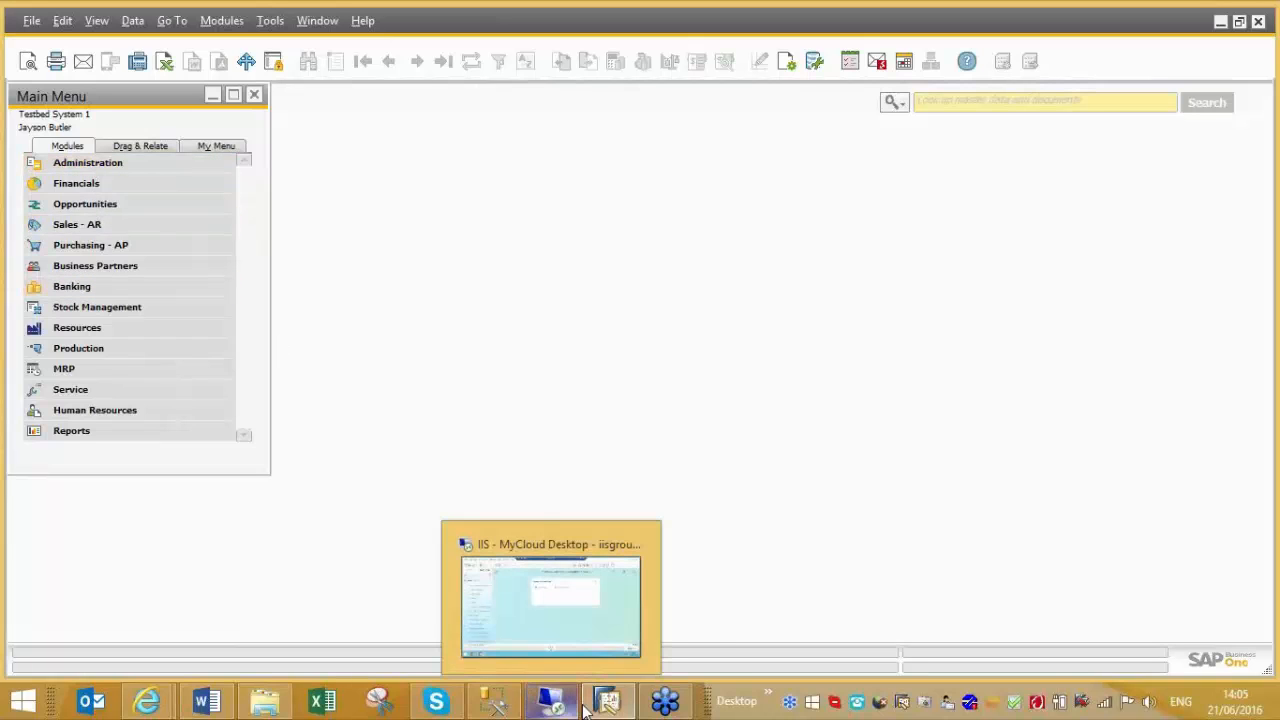
Step: Switch back to the MyCloud remote desktop and open a new sales order from the Sales - AR module
{"action": "left_click", "coordinate": [550, 700]}
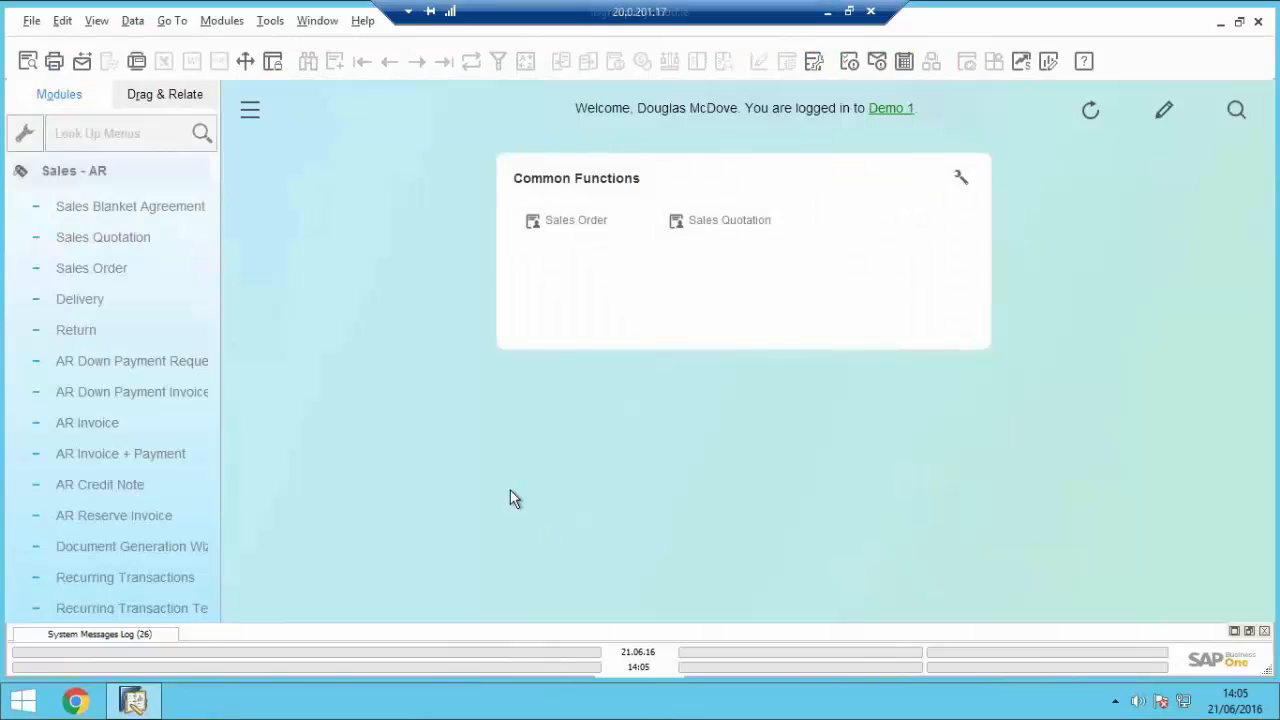
{"action": "left_click", "coordinate": [55, 171]}
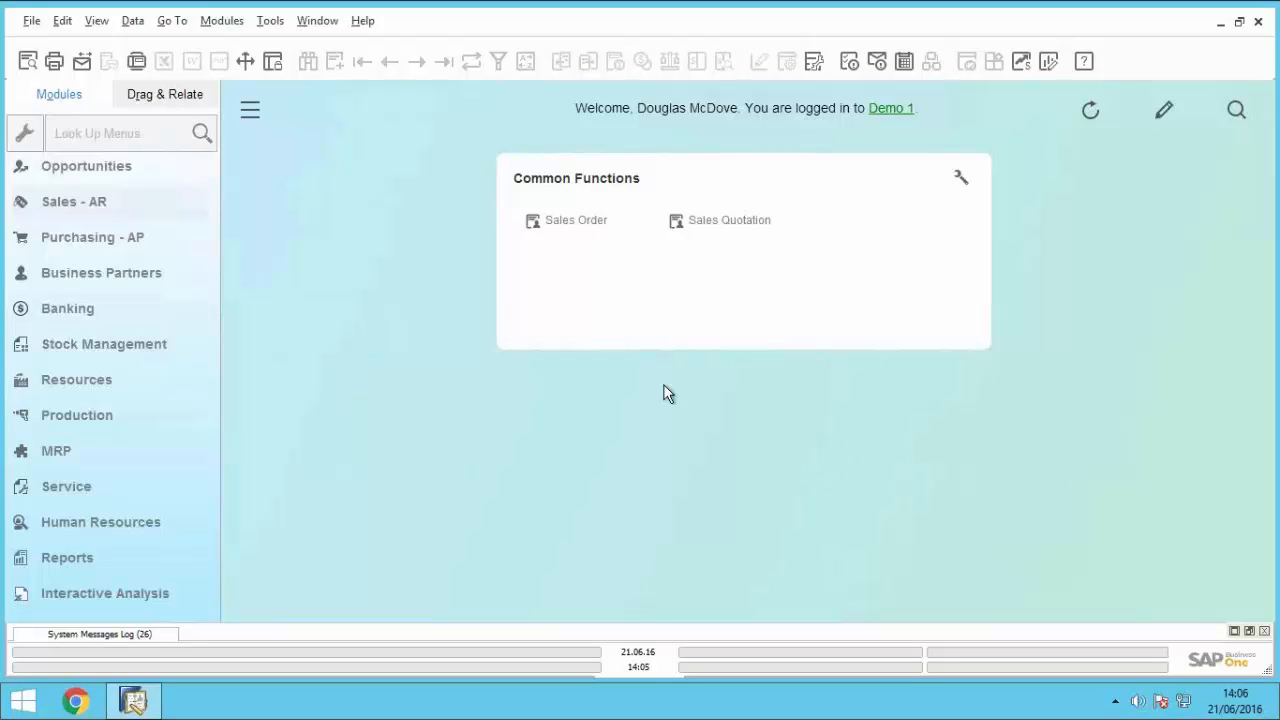
{"action": "left_click", "coordinate": [76, 205]}
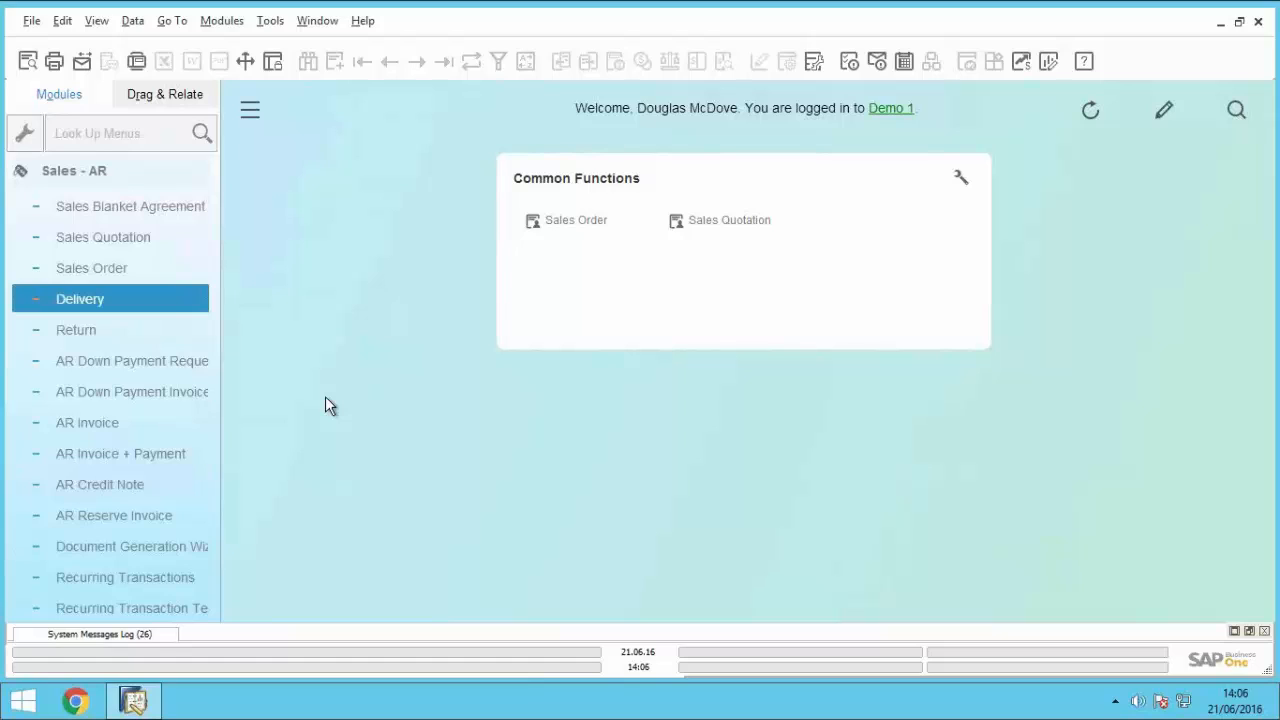
{"action": "left_click", "coordinate": [122, 274]}
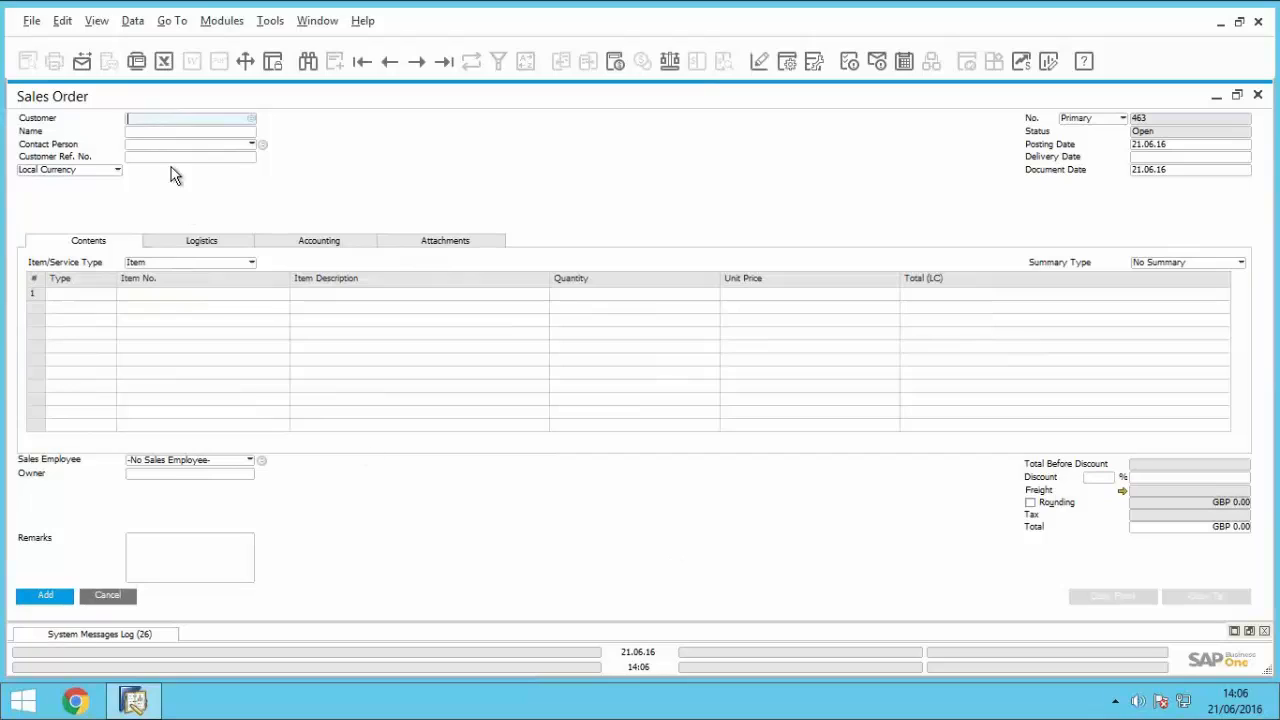
Step: Select Parameter Technology as the order's customer by entering "para" as the name
{"action": "left_click", "coordinate": [160, 133]}
{"action": "type", "text": "pa"}
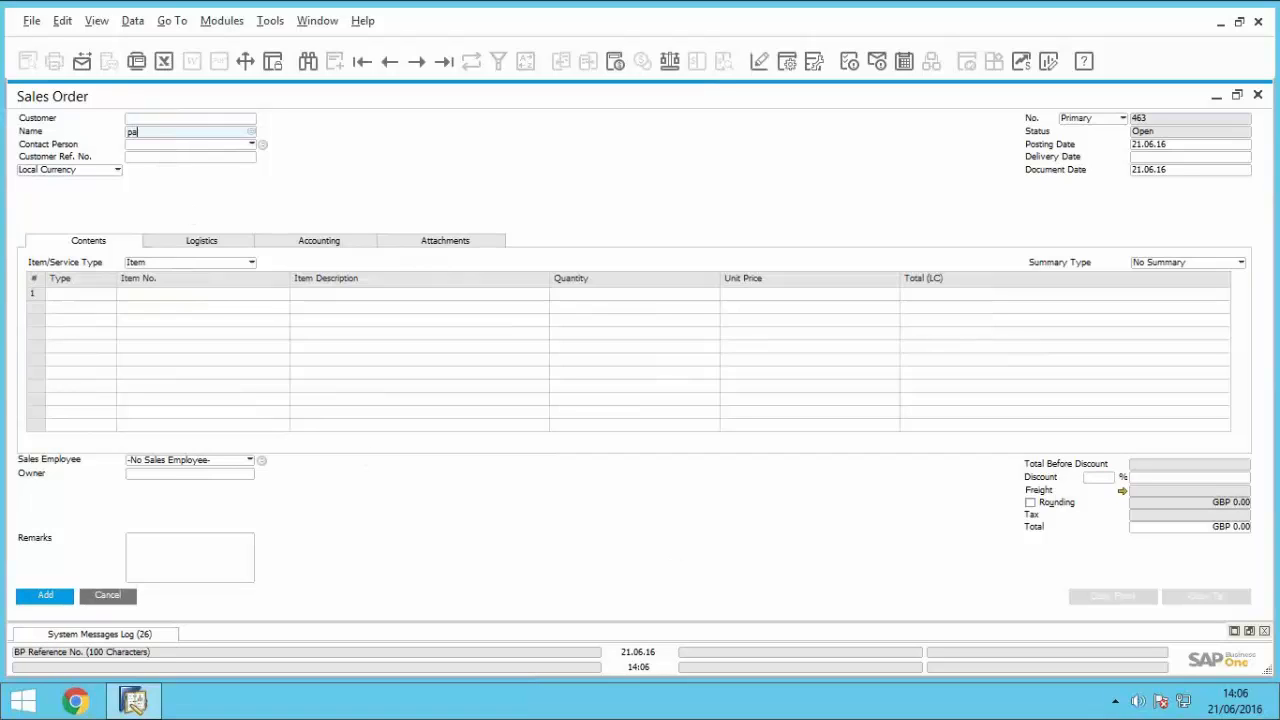
{"action": "type", "text": "ar"}
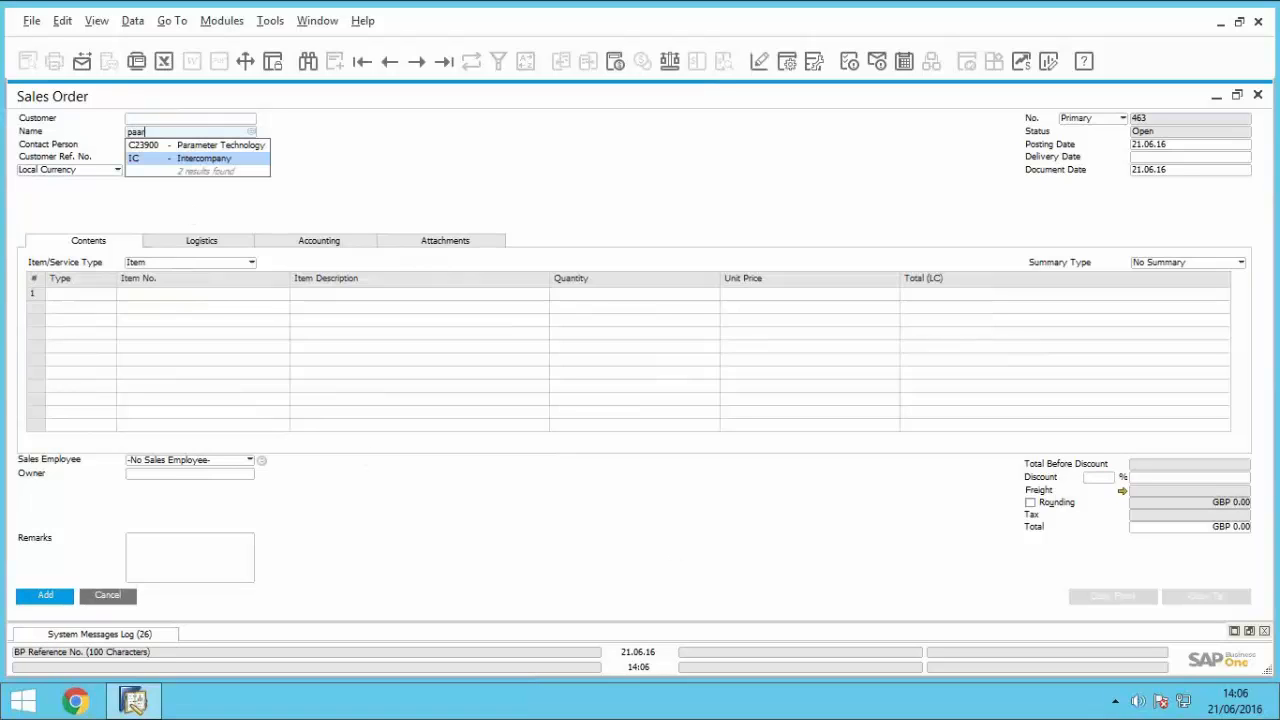
{"action": "key", "text": "BackSpace"}
{"action": "key", "text": "BackSpace"}
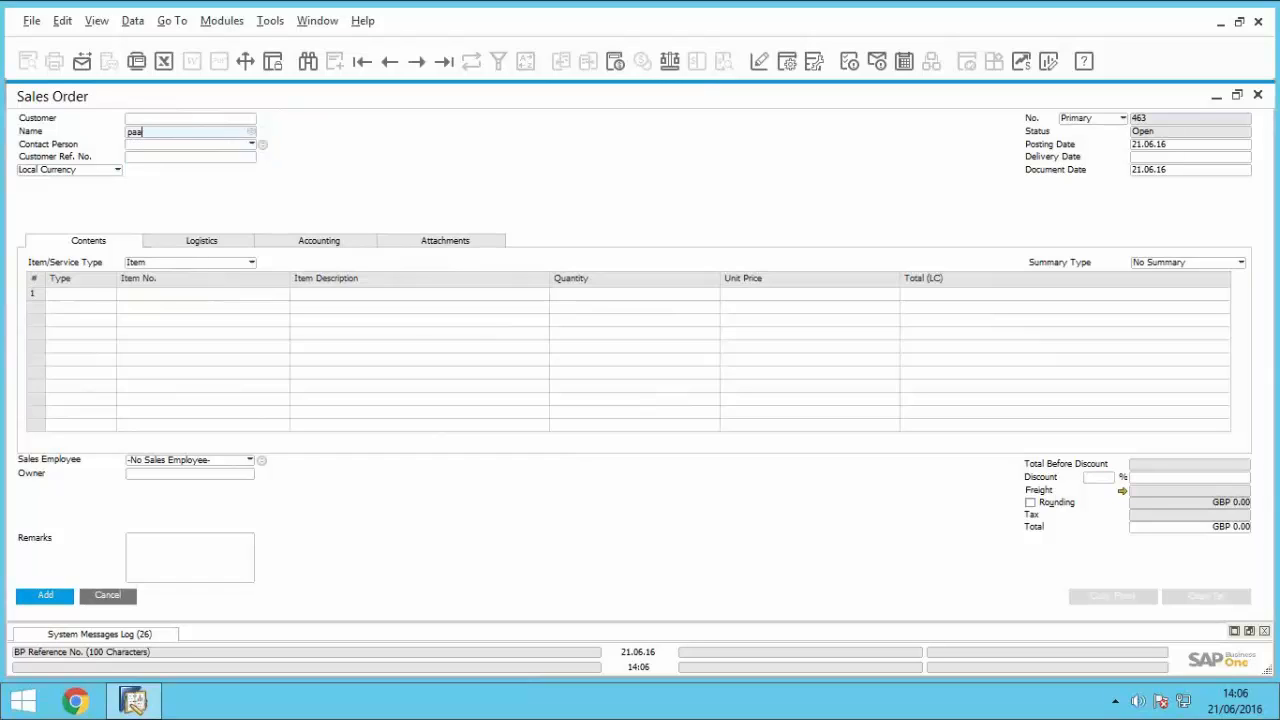
{"action": "type", "text": "ra"}
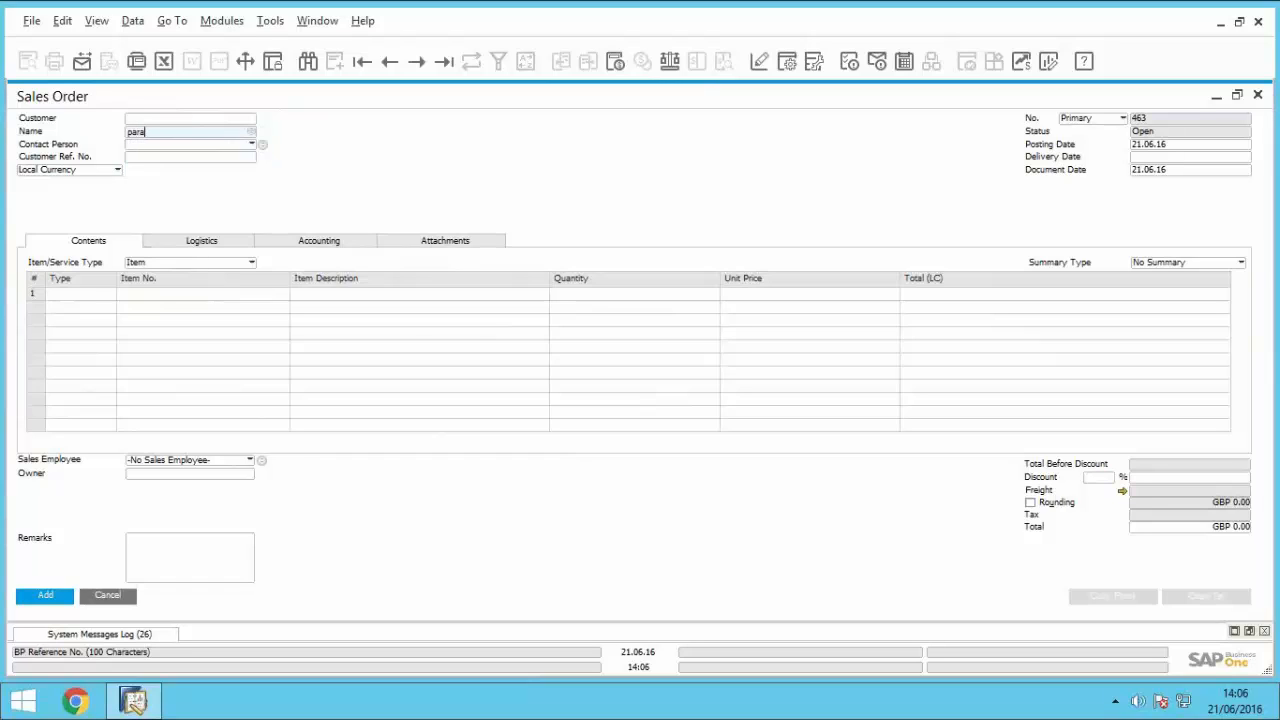
{"action": "key", "text": "Tab"}
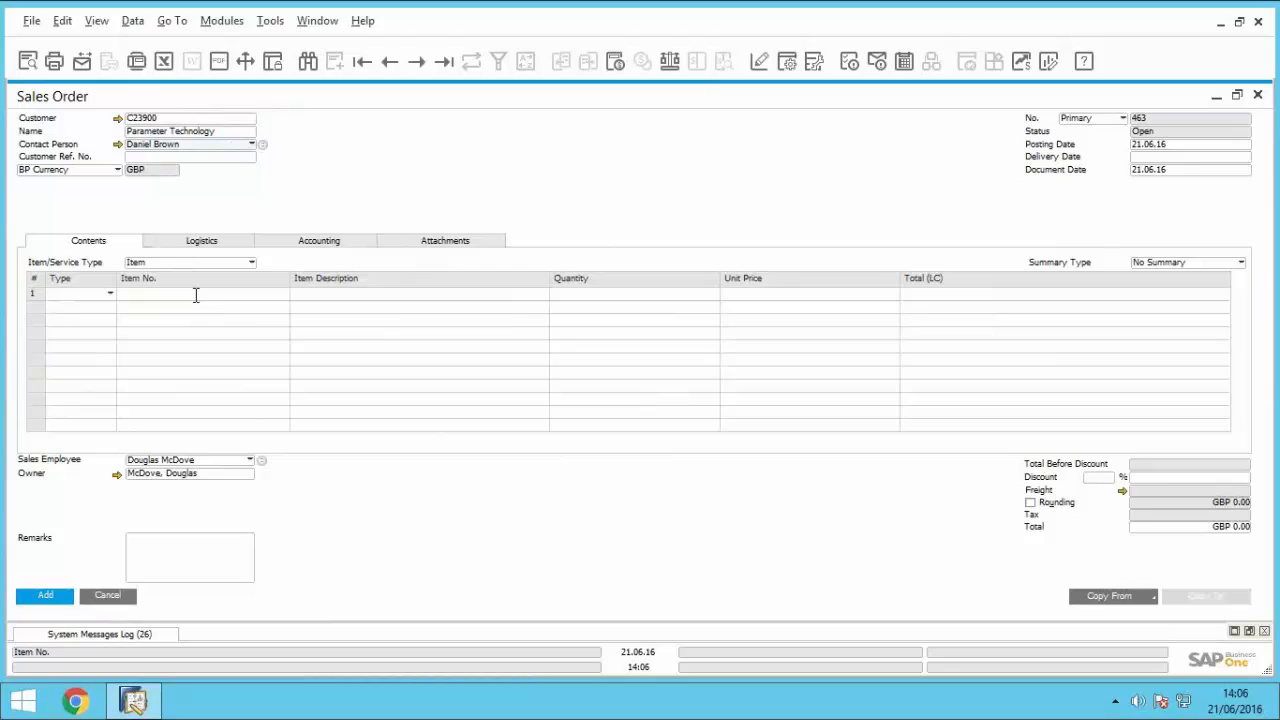
Step: Enter item A00001 on the first line of the sales order
{"action": "left_click", "coordinate": [195, 294]}
{"action": "type", "text": "a000"}
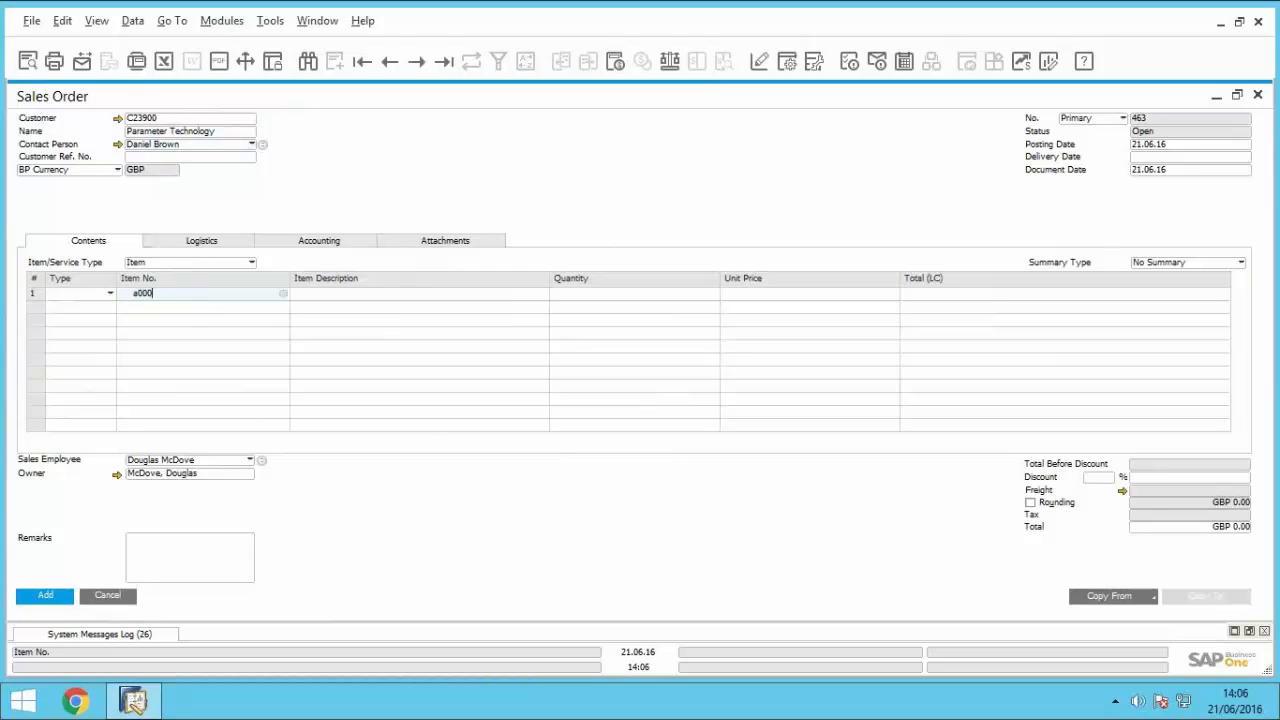
{"action": "type", "text": "01"}
{"action": "key", "text": "Tab"}
Step: Set the delivery date to 21.06.16 and add the sales order
{"action": "left_click", "coordinate": [1175, 160]}
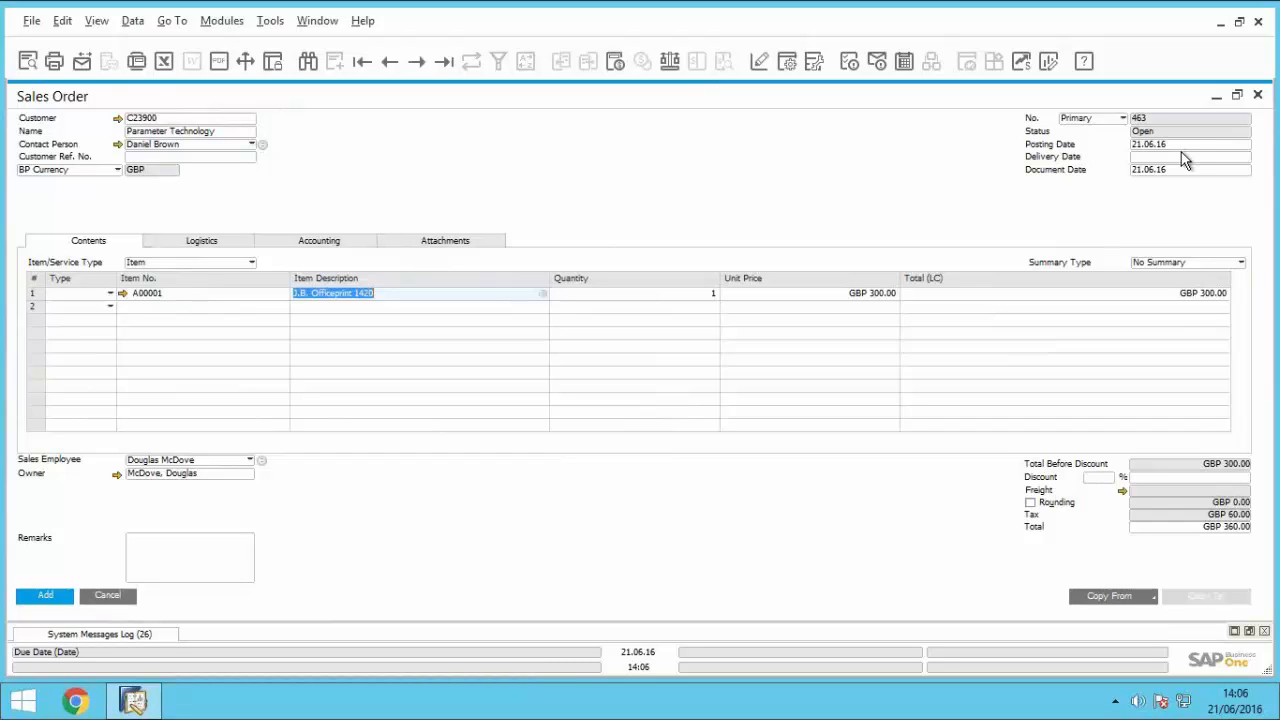
{"action": "type", "text": "t"}
{"action": "key", "text": "Tab"}
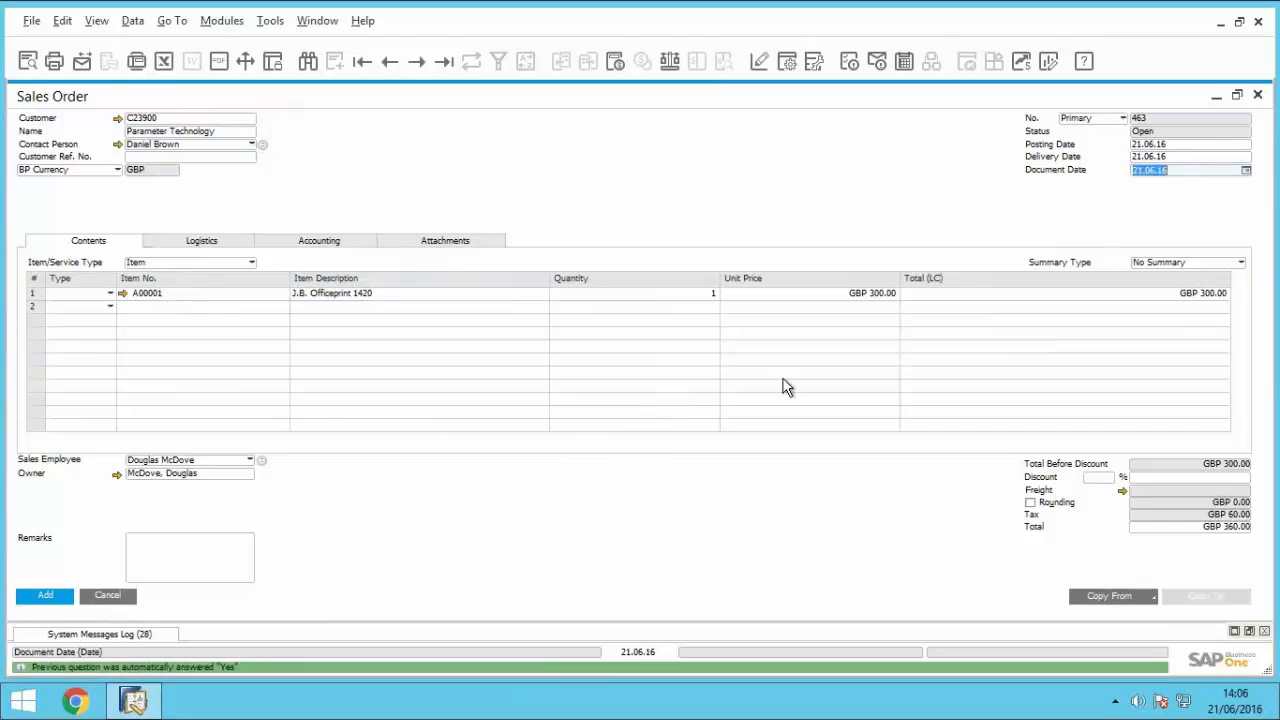
{"action": "left_click", "coordinate": [50, 596]}
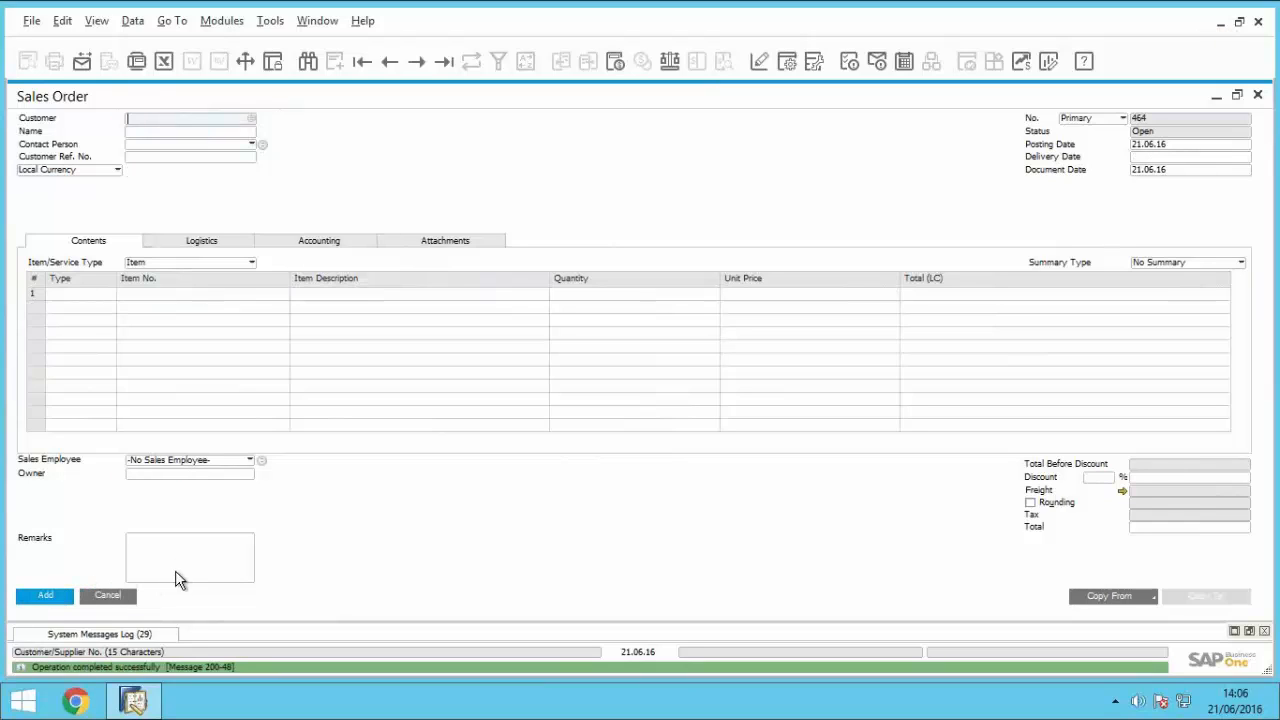
Step: Display the previous sales order record and start another sales order for Parameter Technology
{"action": "left_click", "coordinate": [392, 62]}
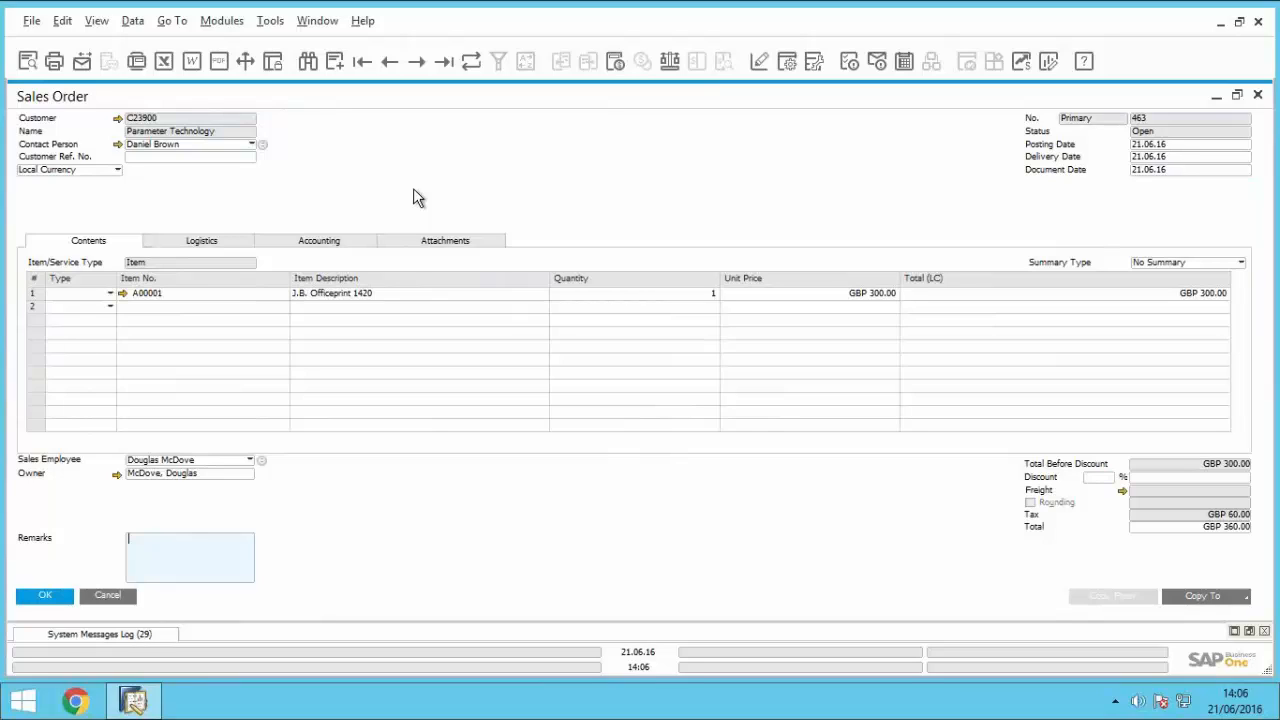
{"action": "left_click", "coordinate": [335, 62]}
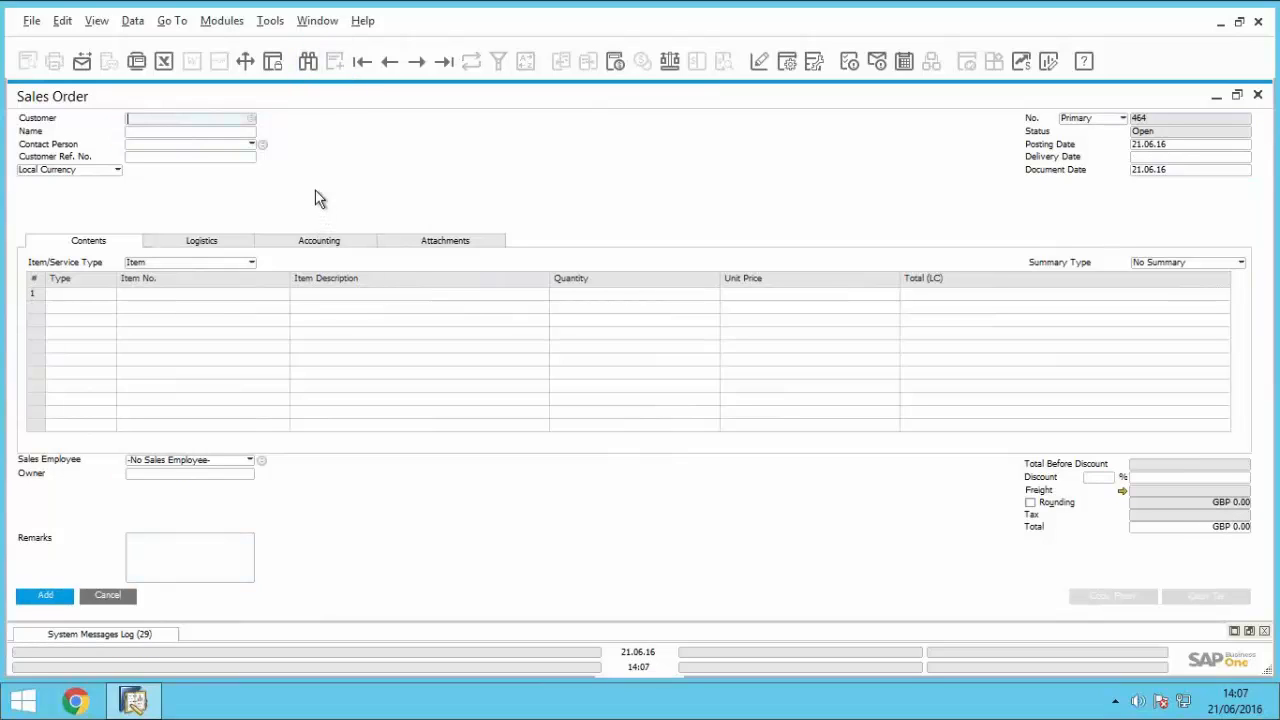
{"action": "left_click", "coordinate": [196, 131]}
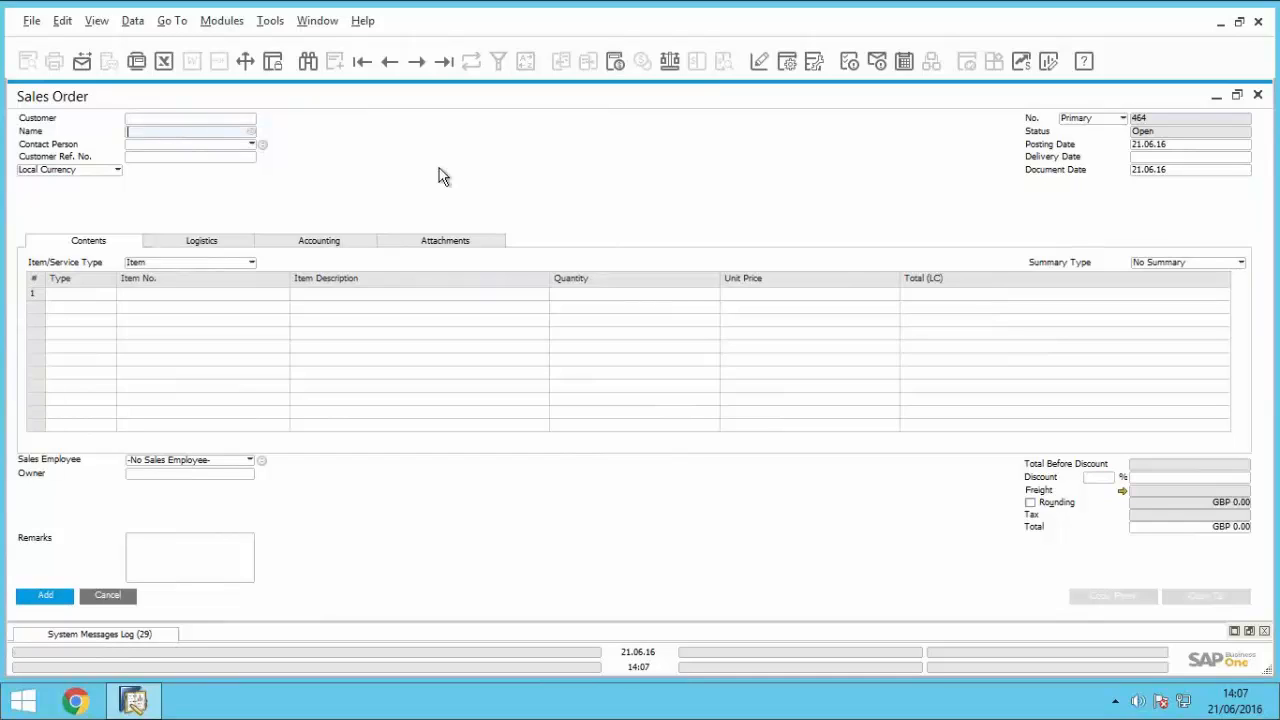
{"action": "type", "text": "para"}
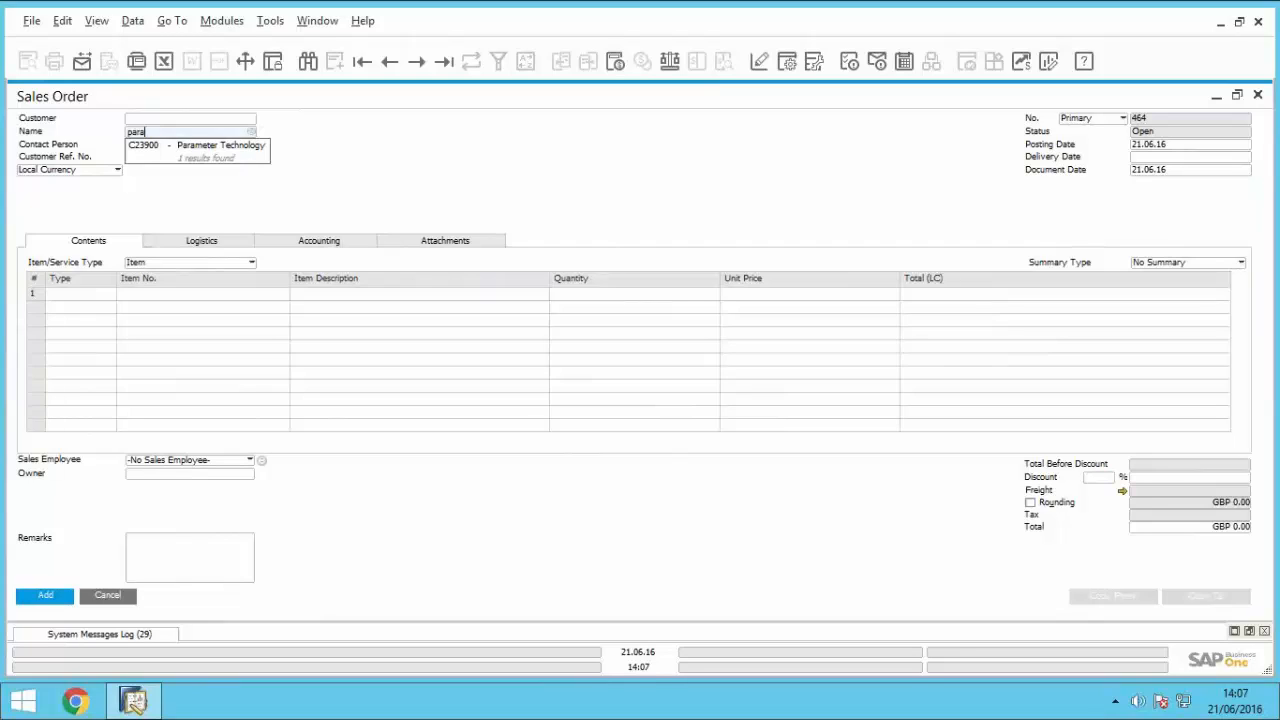
{"action": "key", "text": "Tab"}
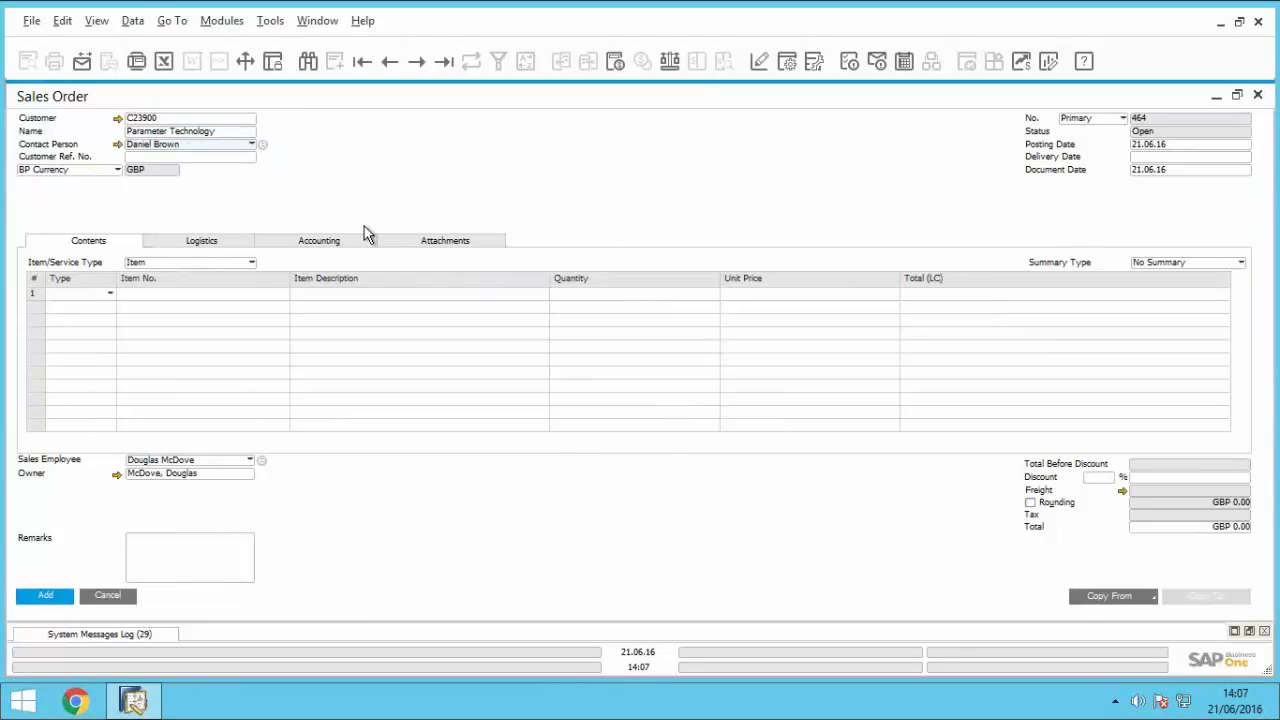
Step: Choose item A00001, J.B. Officeprint 1420, for the first order line and view the full list of items
{"action": "left_click", "coordinate": [198, 296]}
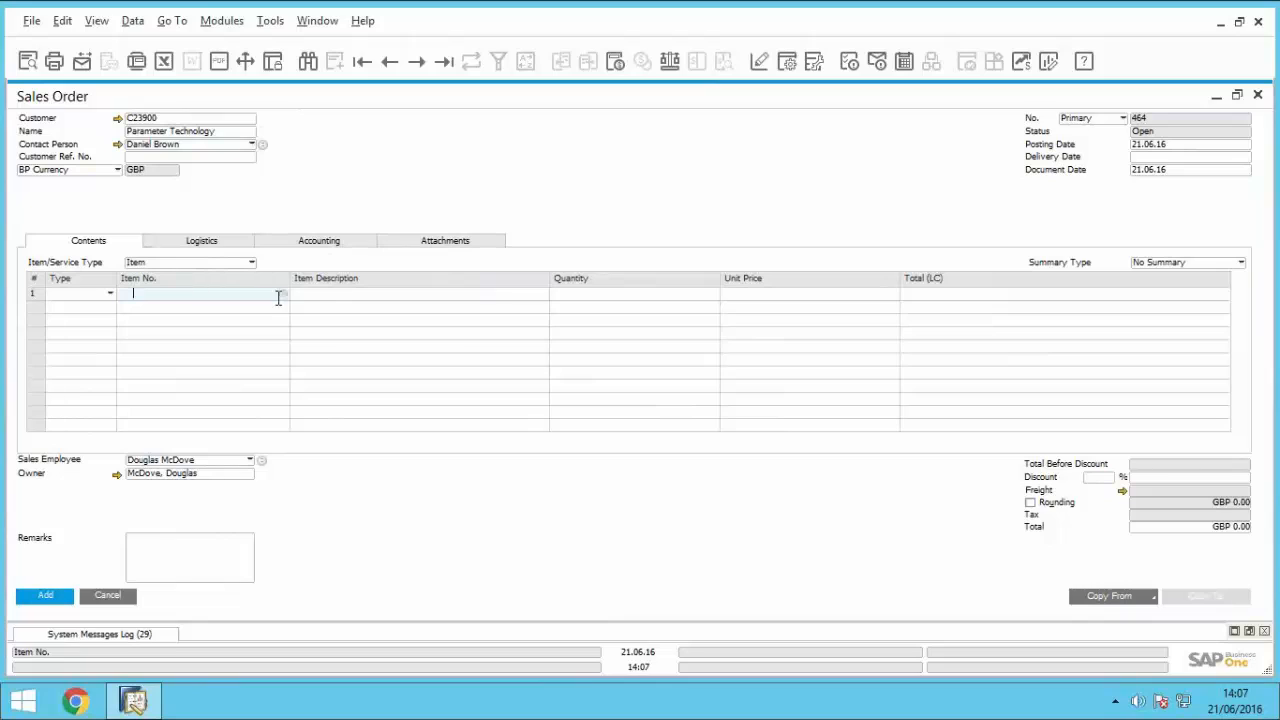
{"action": "type", "text": "a000"}
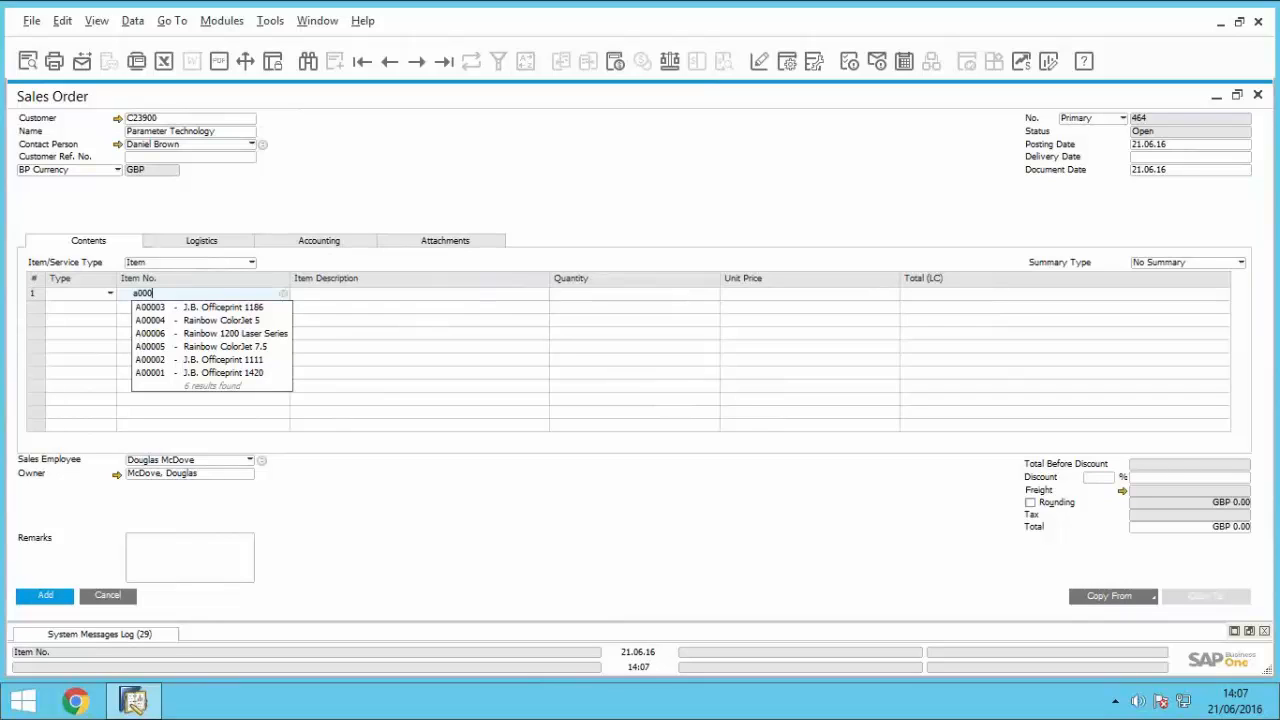
{"action": "left_click", "coordinate": [220, 373]}
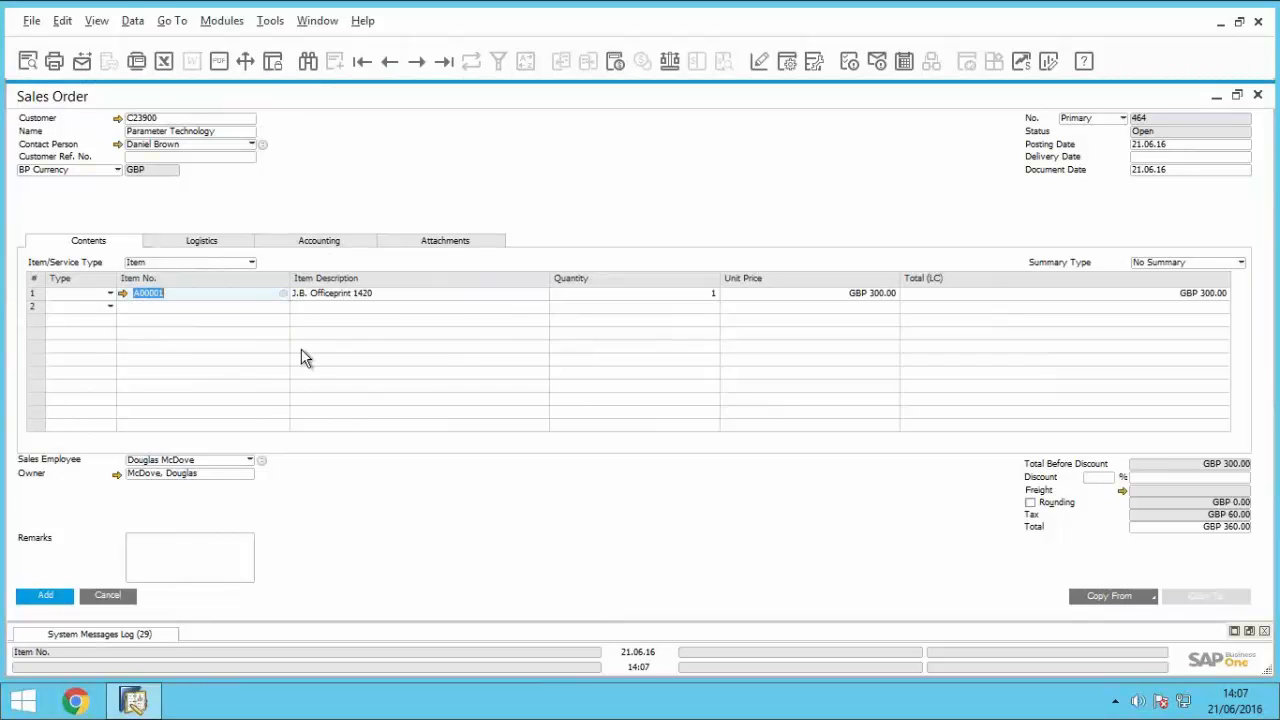
{"action": "left_click", "coordinate": [284, 293]}
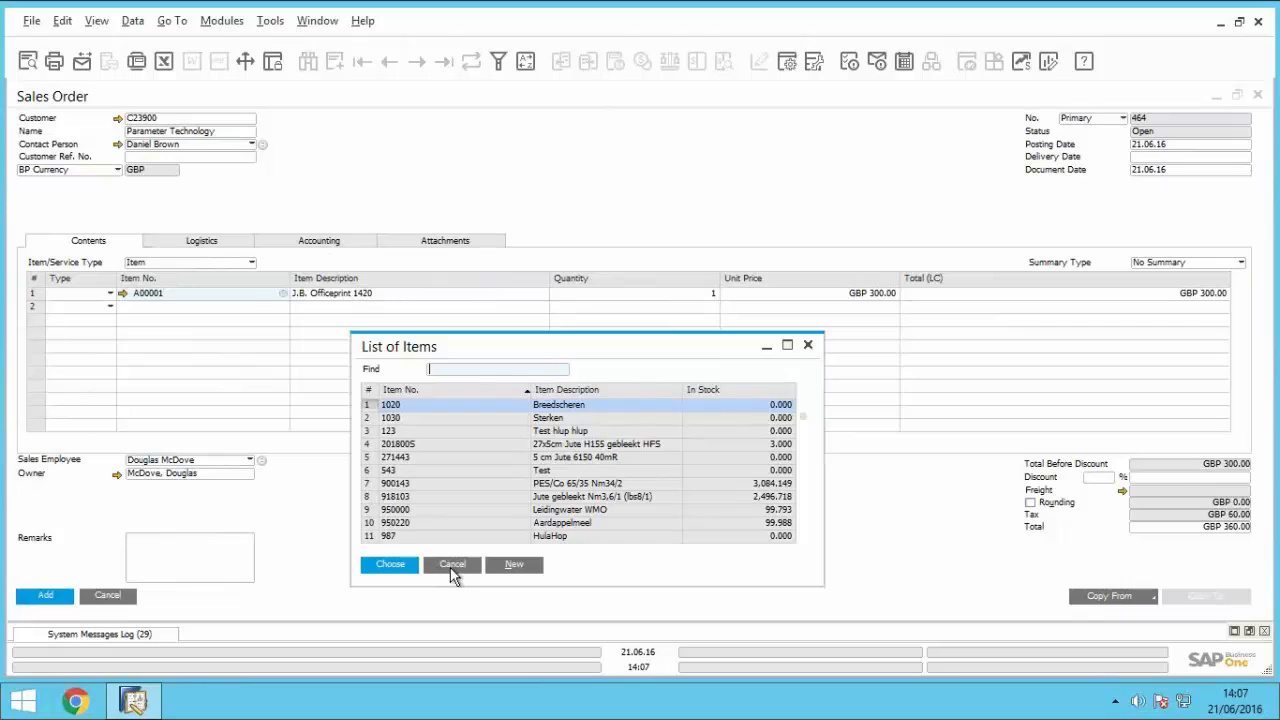
{"action": "left_click", "coordinate": [452, 566]}
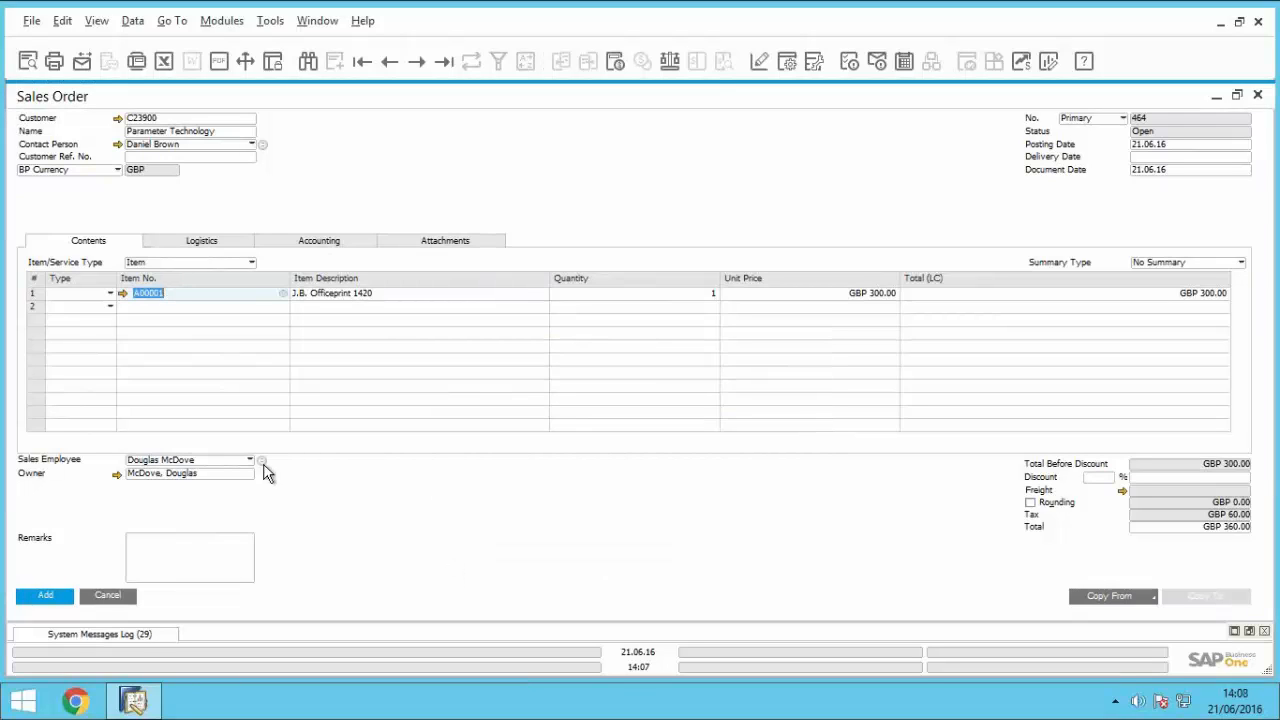
Step: Go back to the previous sales order record, discarding the unsaved order
{"action": "left_click", "coordinate": [391, 62]}
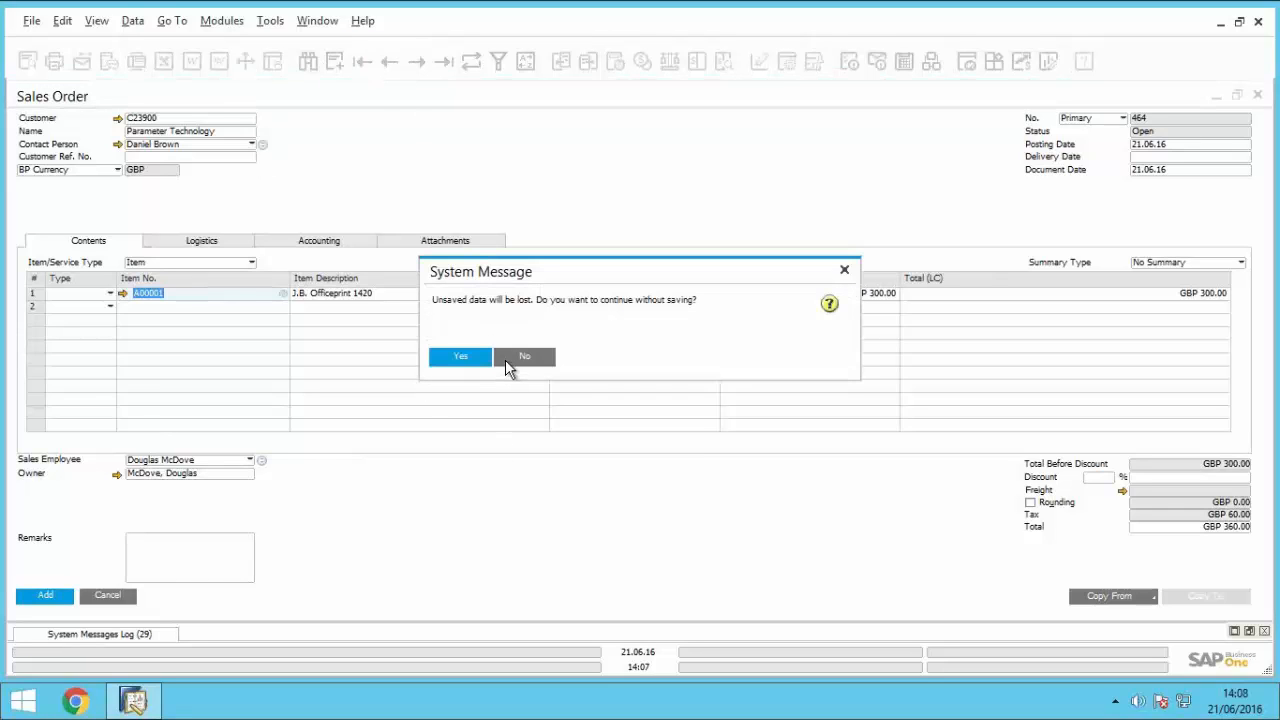
{"action": "left_click", "coordinate": [468, 355]}
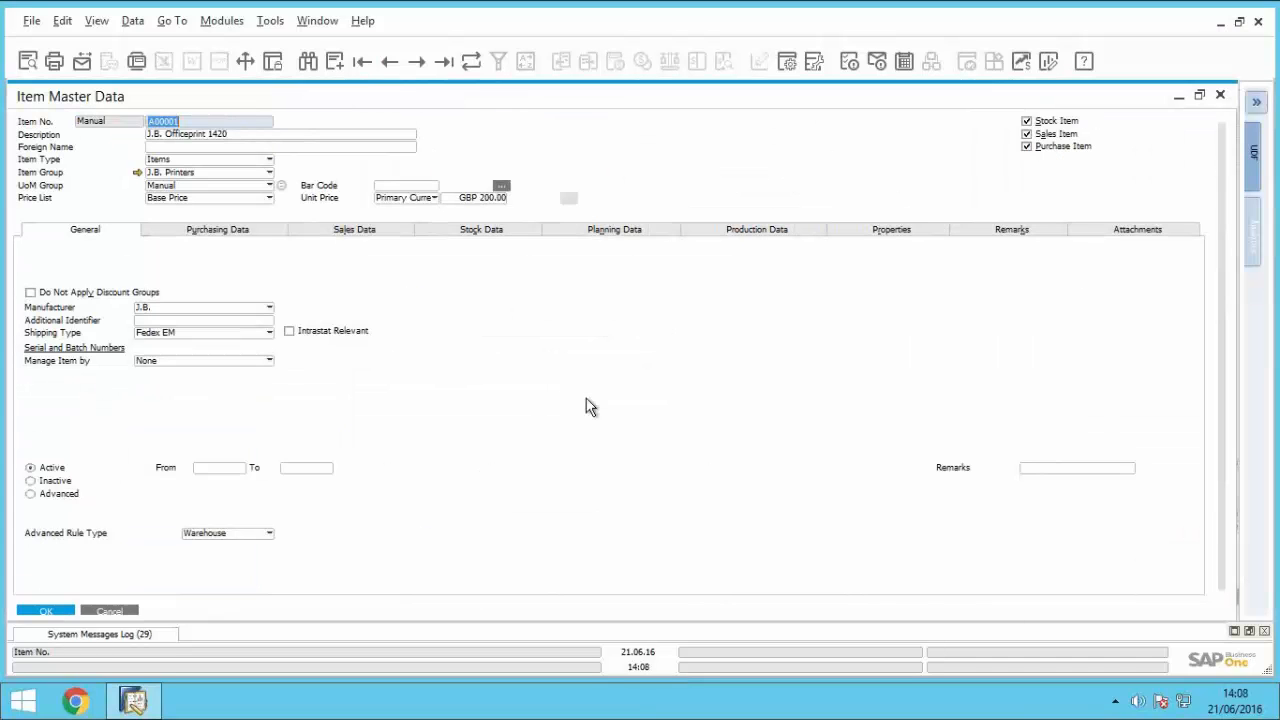
Step: Review the purchasing data of item A00001 and close its master data
{"action": "left_click", "coordinate": [218, 232]}
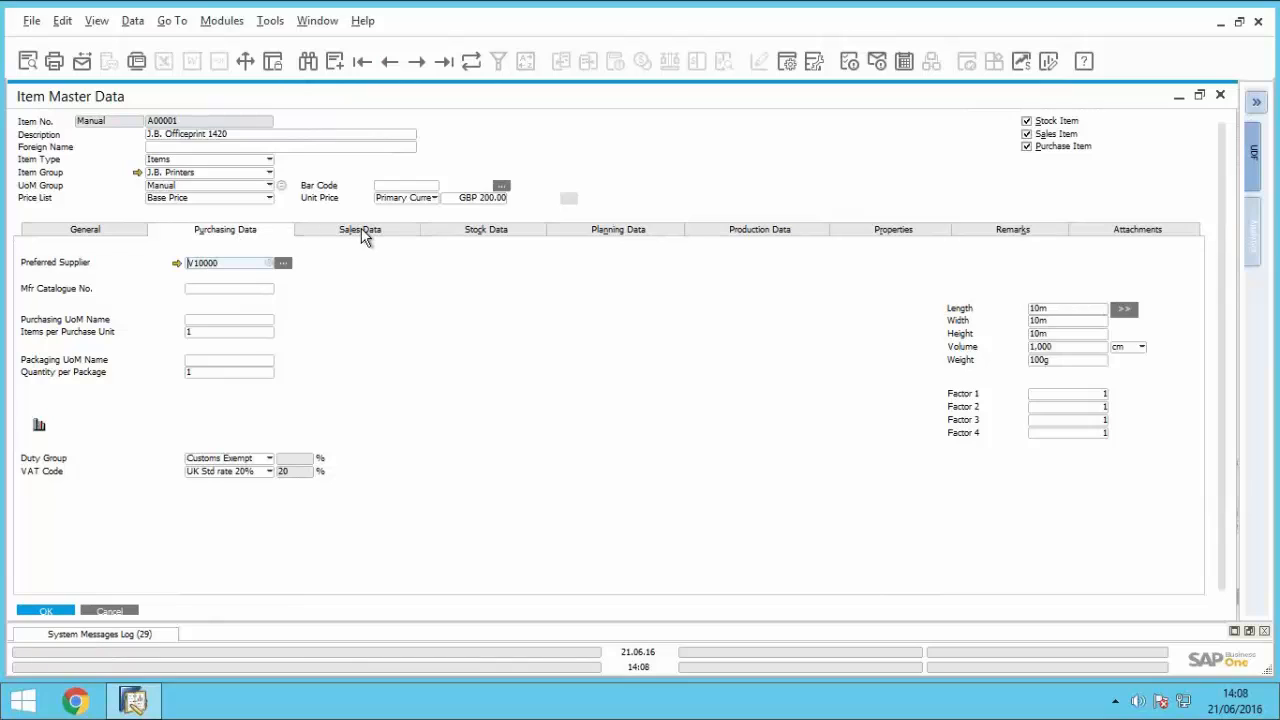
{"action": "left_click", "coordinate": [109, 611]}
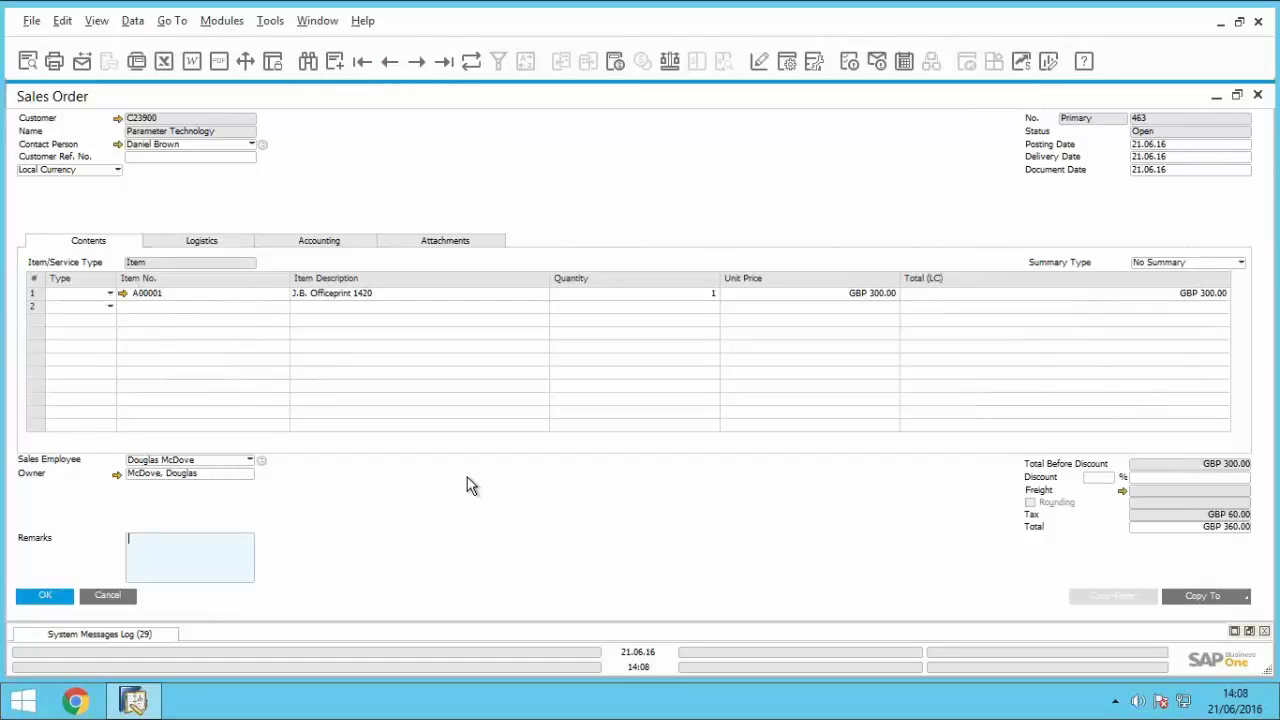
Step: Open Parameter Technology's business partner master data from the sales order, view its account balance transactions, and return to the order
{"action": "left_click", "coordinate": [118, 119]}
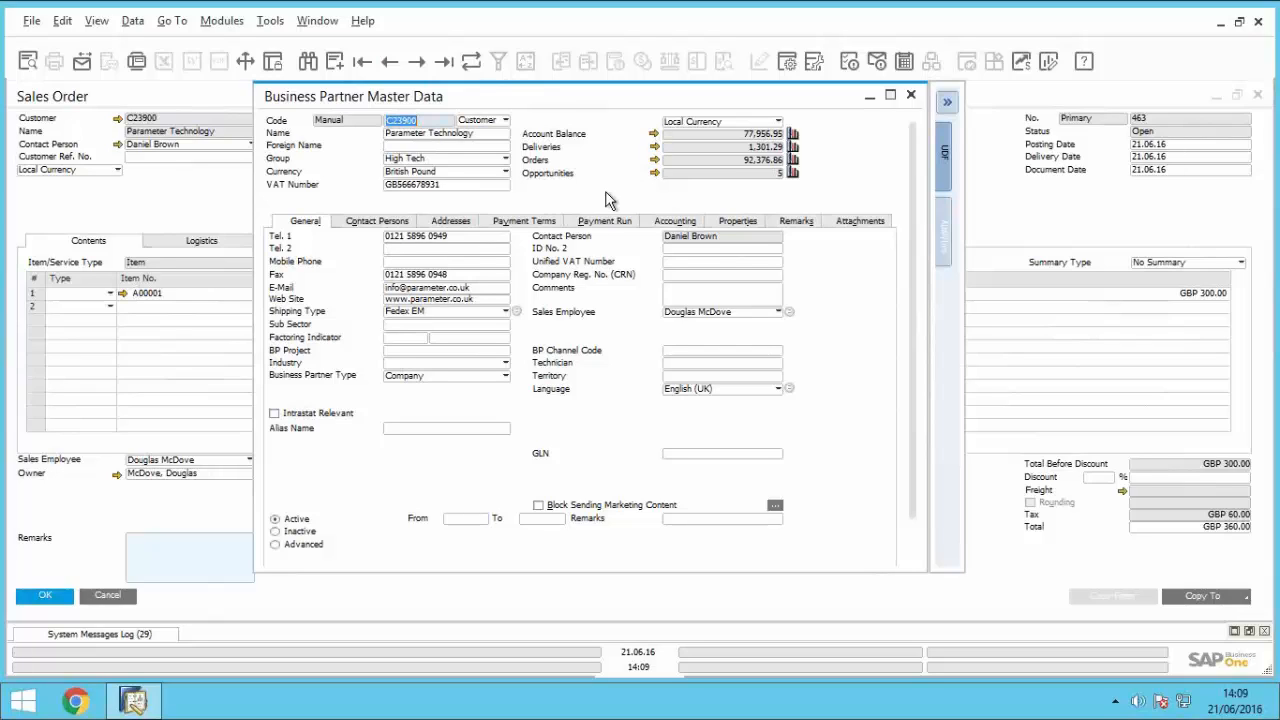
{"action": "left_click", "coordinate": [652, 134]}
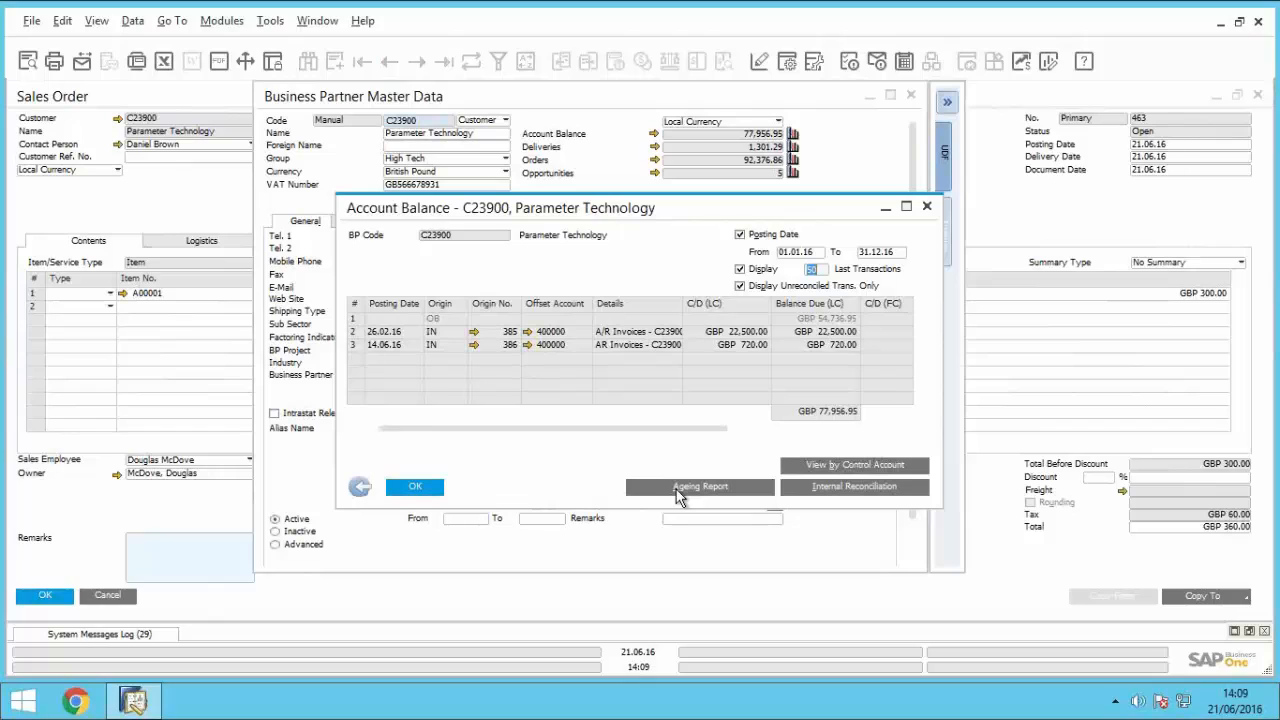
{"action": "left_click", "coordinate": [360, 487]}
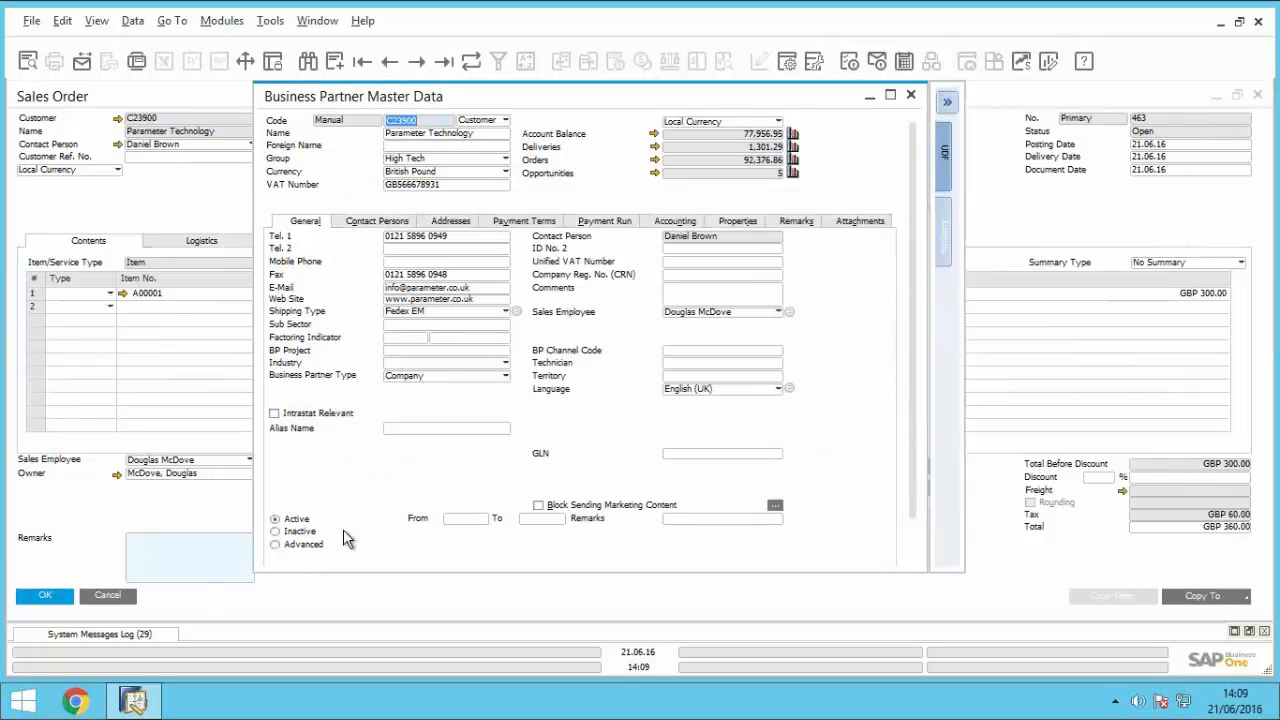
{"action": "left_click", "coordinate": [911, 96]}
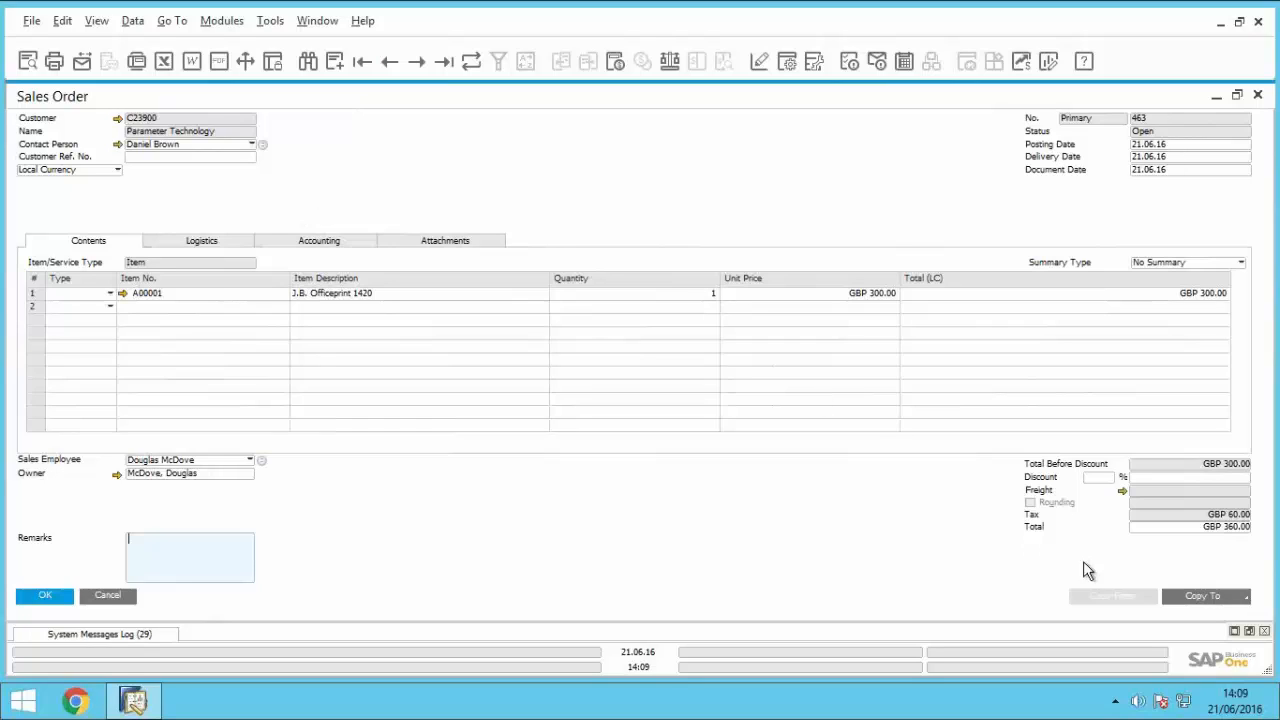
Step: Copy the Parameter Technology sales order to a delivery and proceed with adding it to reach the bin location allocation
{"action": "left_click", "coordinate": [1218, 594]}
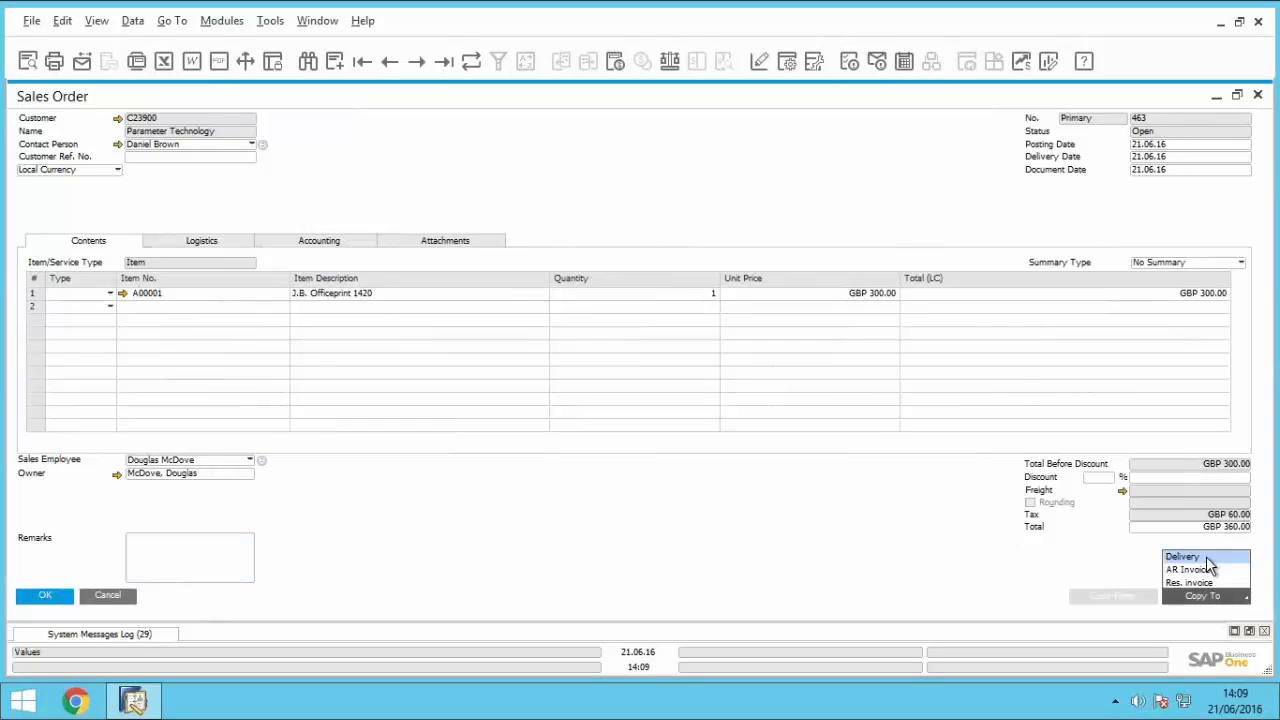
{"action": "left_click", "coordinate": [1206, 558]}
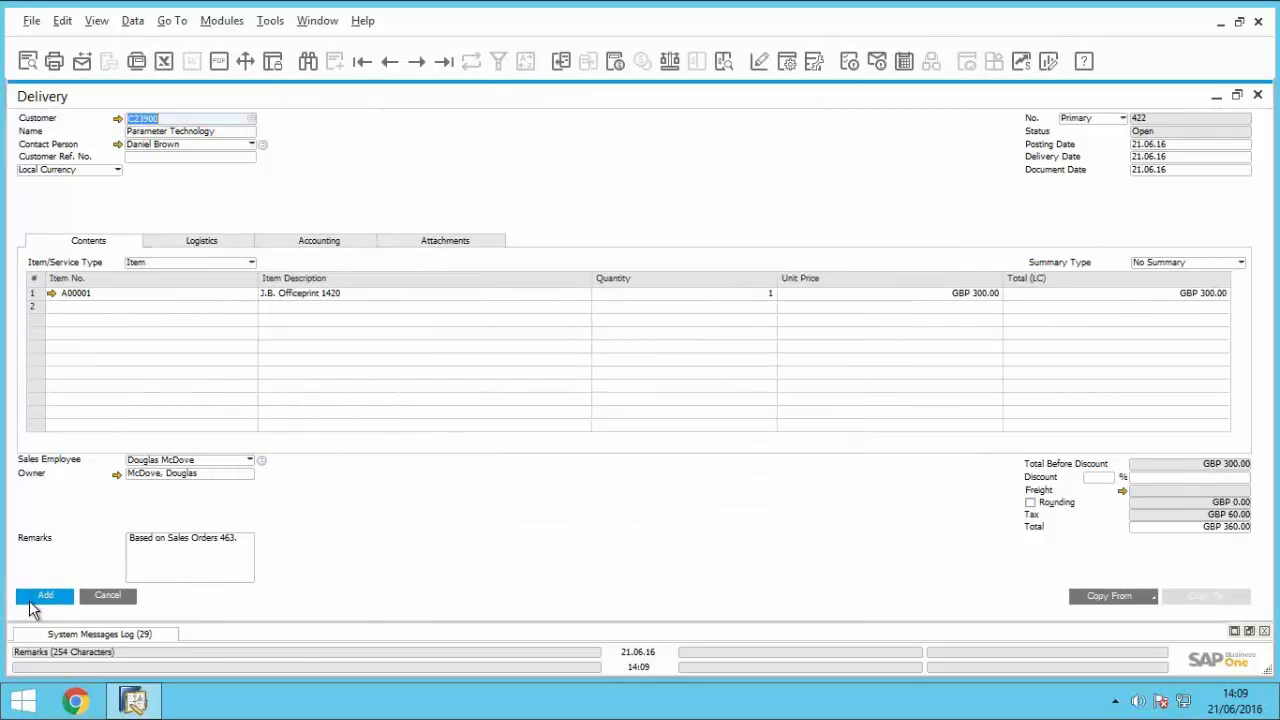
{"action": "left_click", "coordinate": [42, 601]}
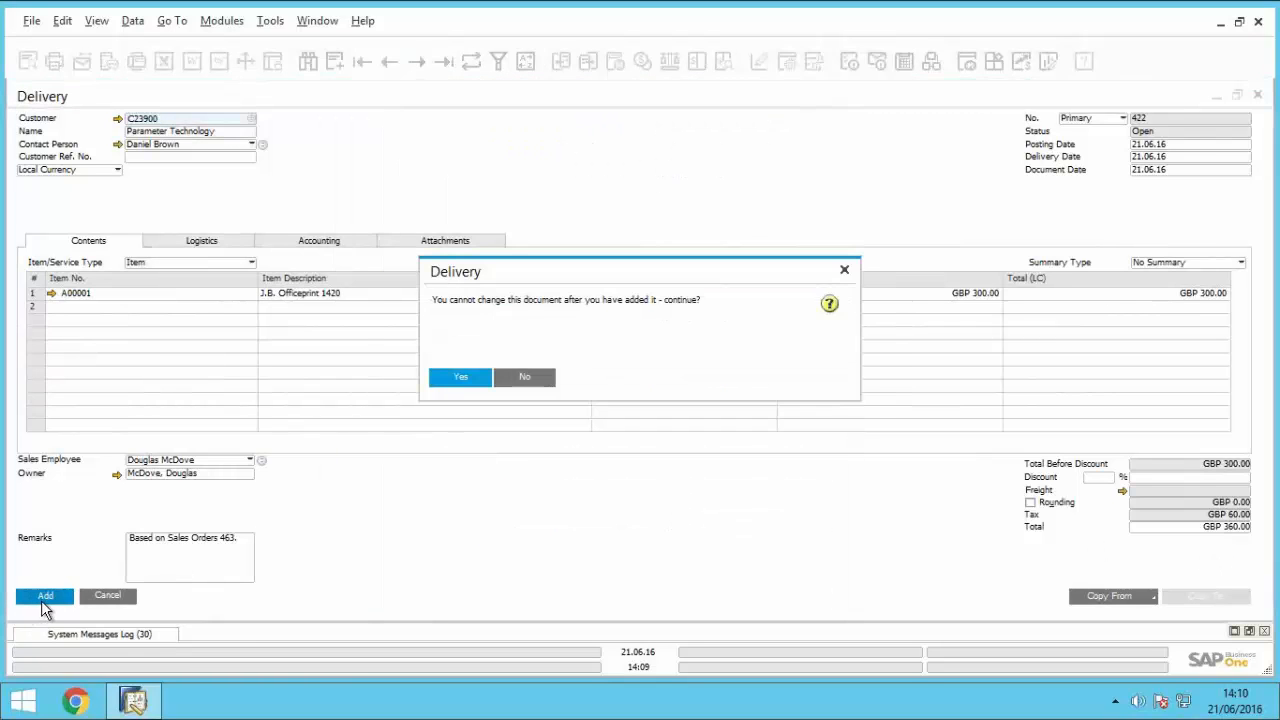
{"action": "left_click", "coordinate": [459, 377]}
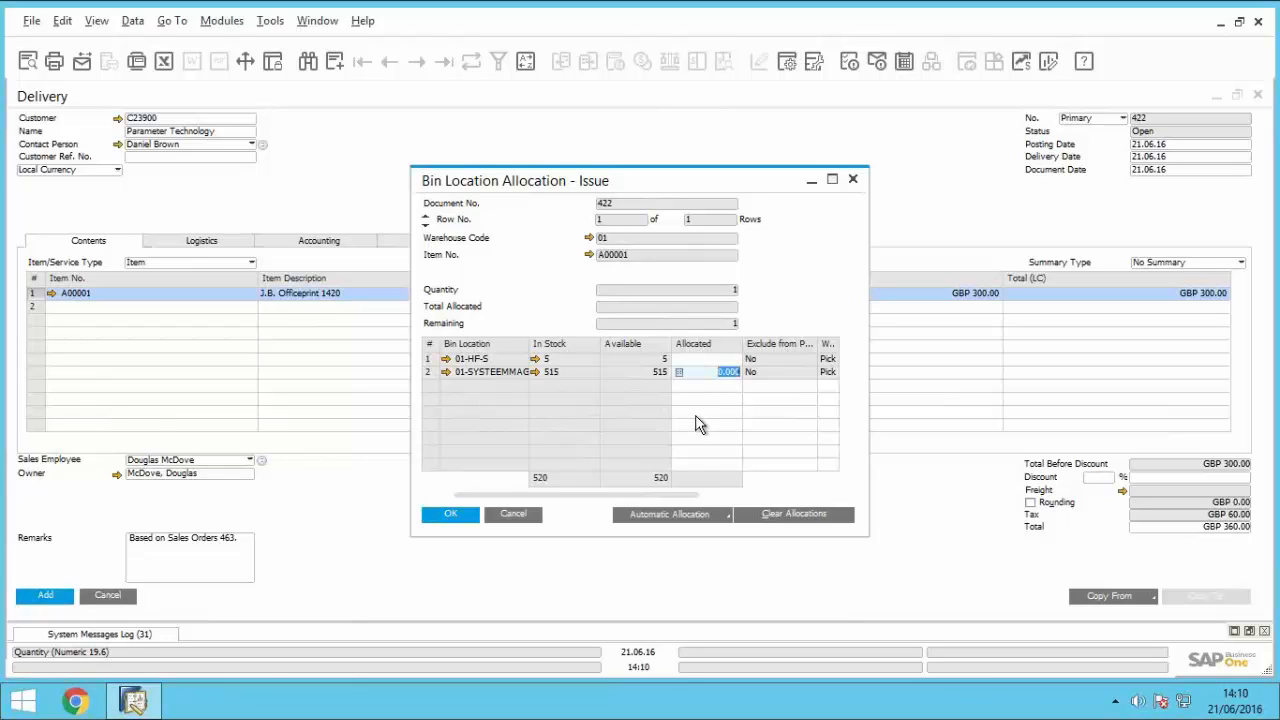
Step: Allocate a quantity of 1 from the 01-SYSTEEMMAG bin location and add the delivery
{"action": "type", "text": "1"}
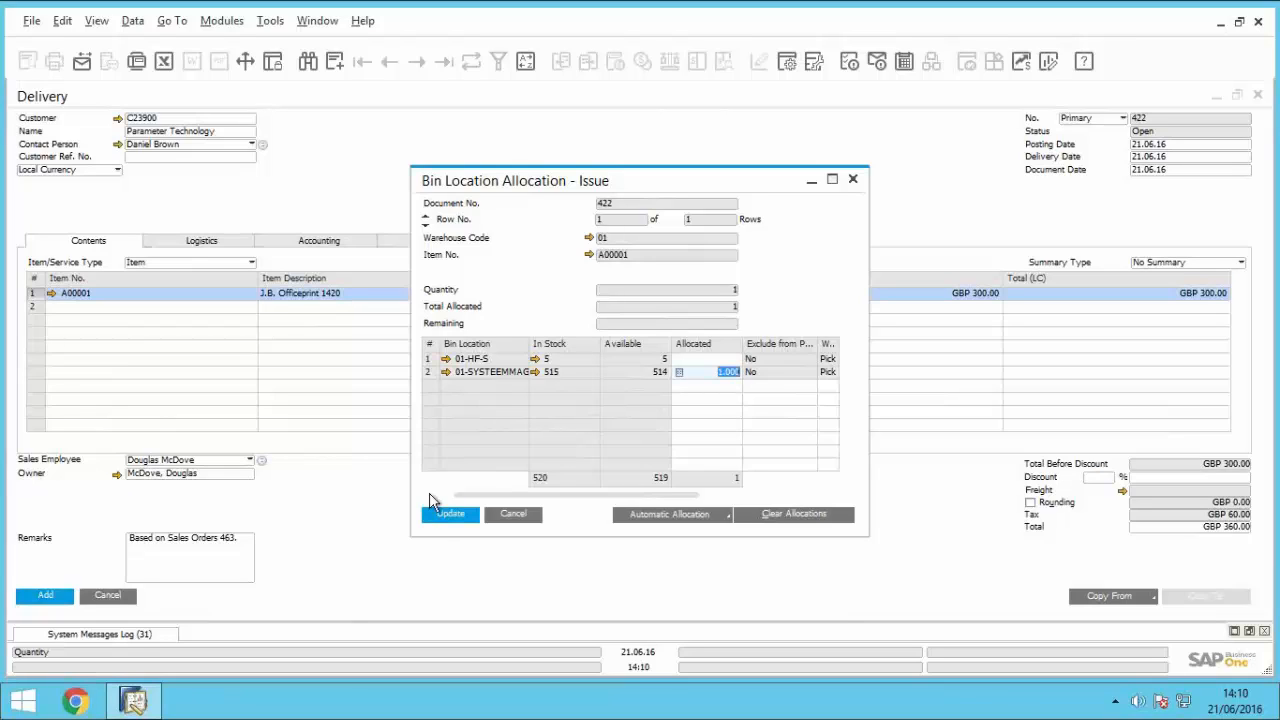
{"action": "left_click", "coordinate": [432, 527]}
{"action": "left_click", "coordinate": [434, 524]}
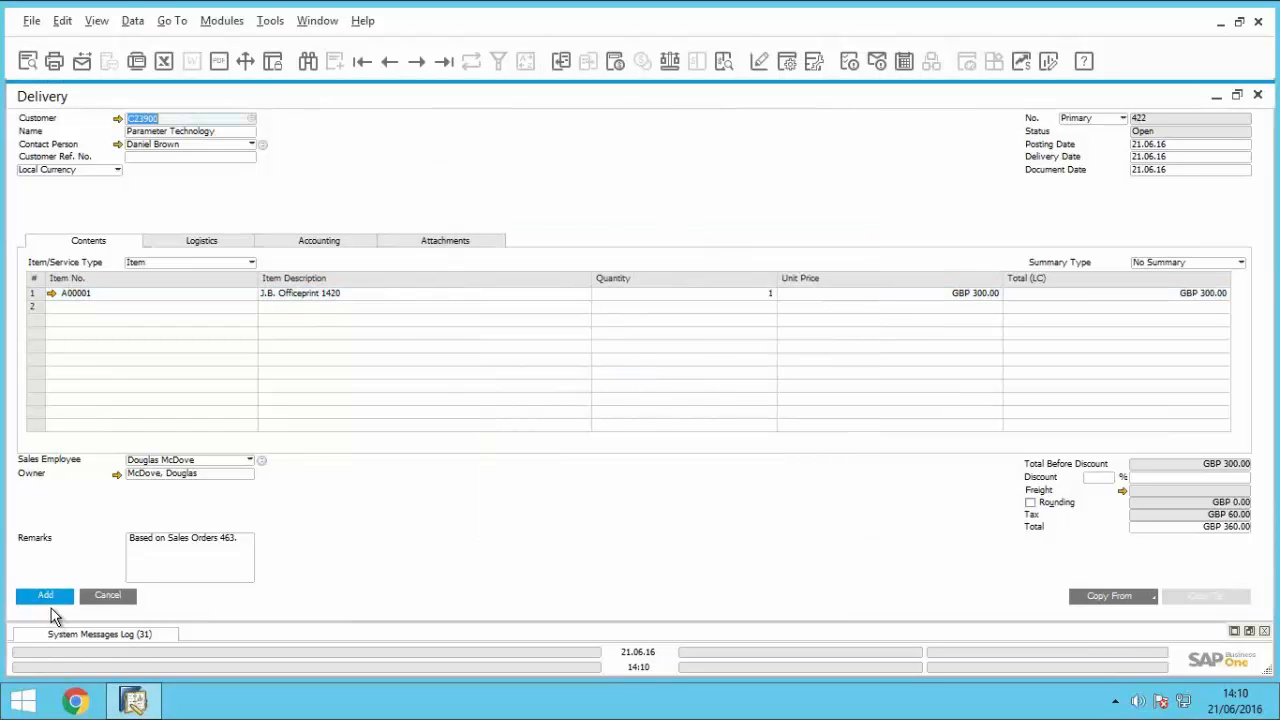
{"action": "left_click", "coordinate": [44, 600]}
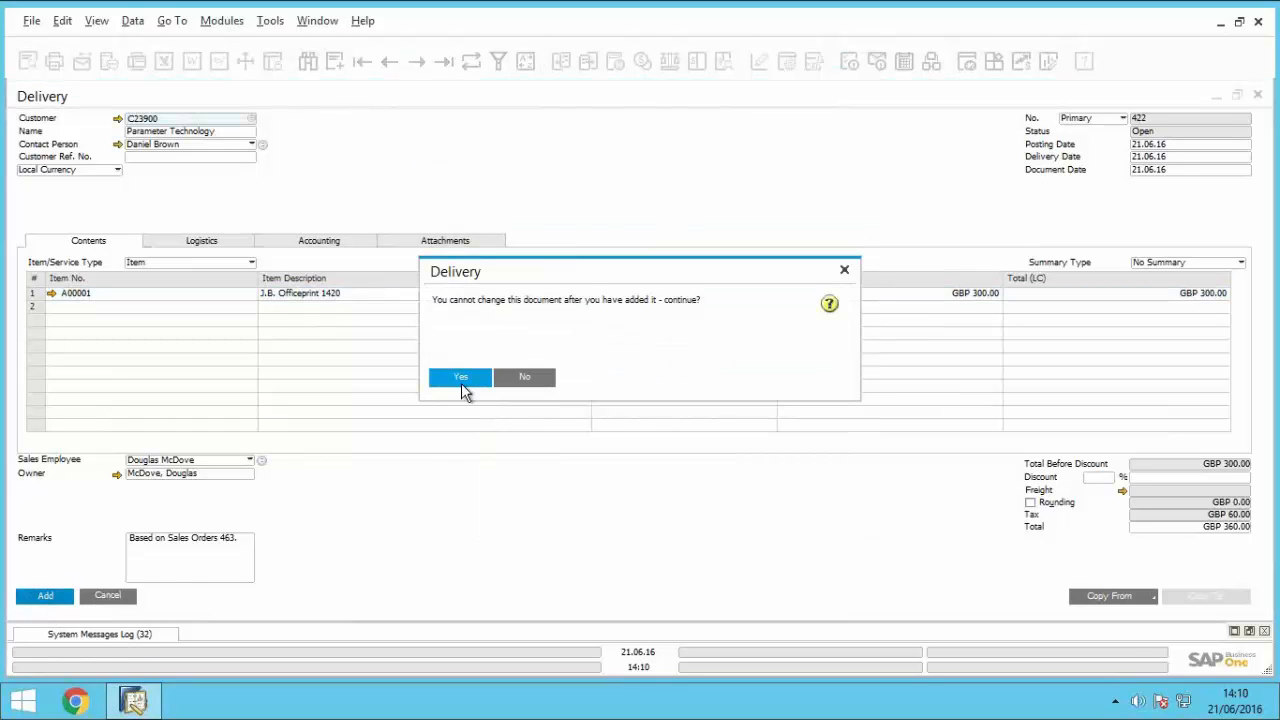
{"action": "left_click", "coordinate": [461, 379]}
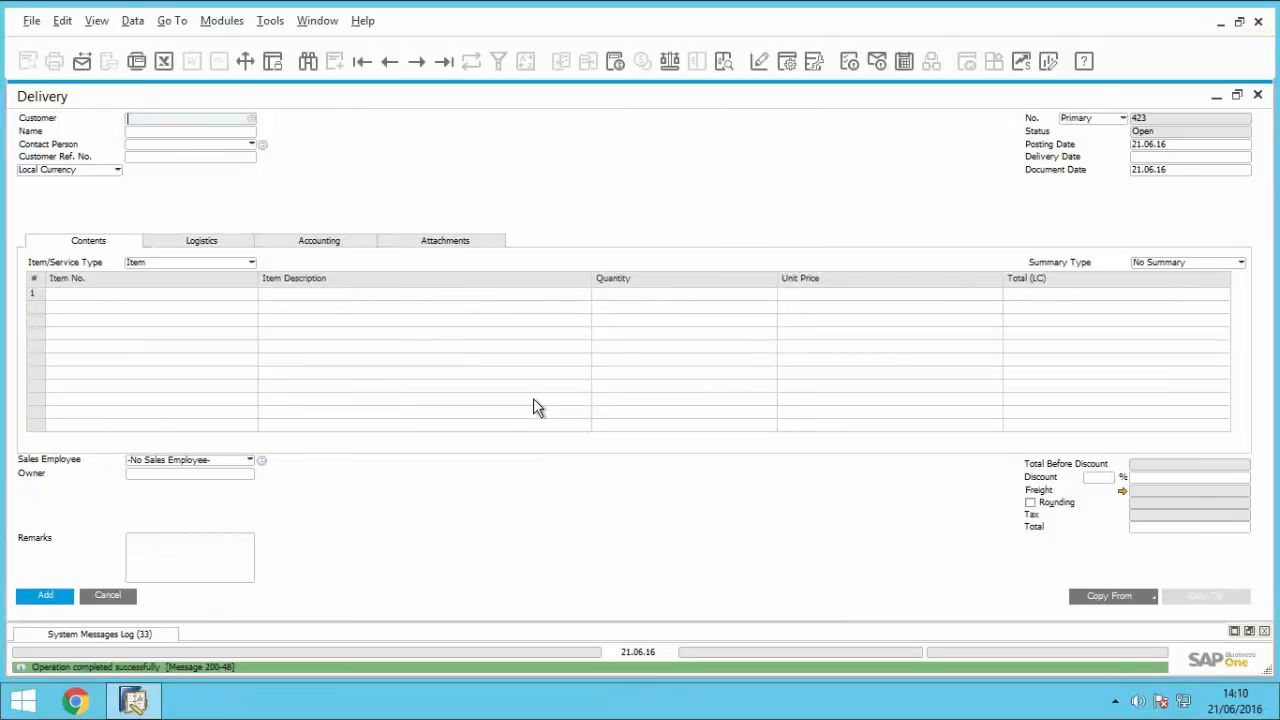
Step: Display the delivery just added, copy it to an AR invoice, and add the invoice
{"action": "left_click", "coordinate": [390, 61]}
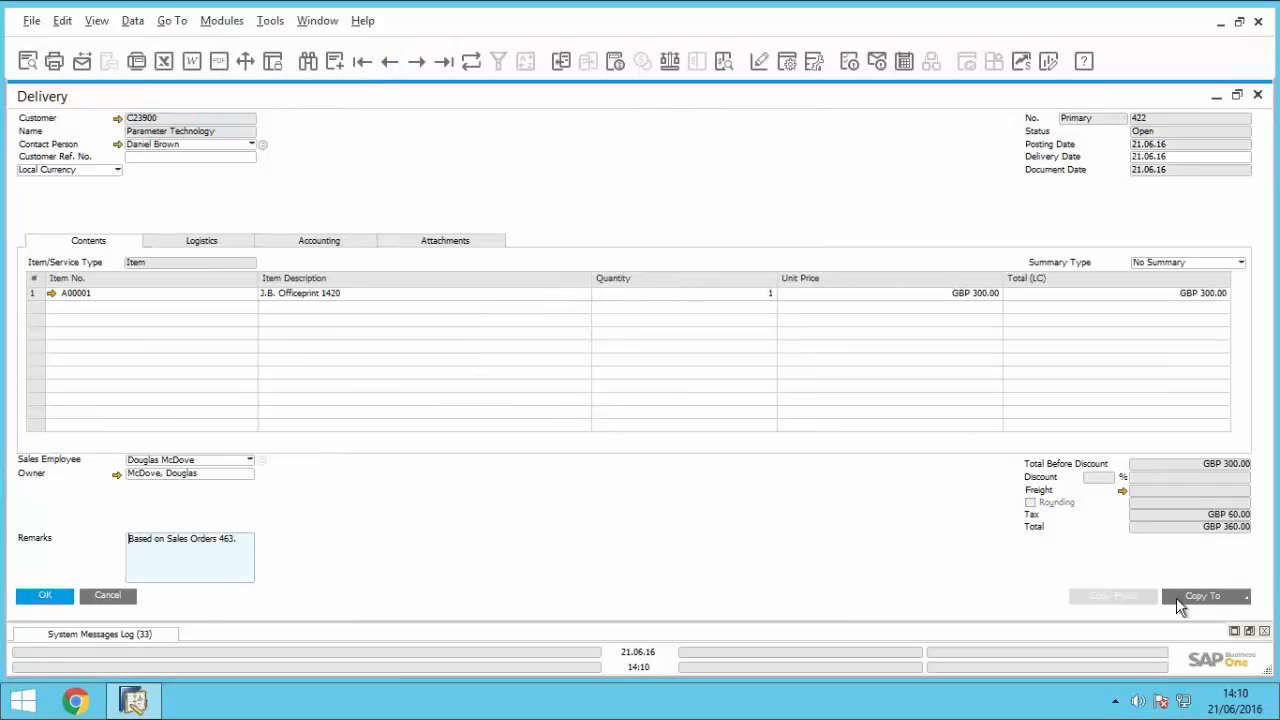
{"action": "left_click", "coordinate": [1180, 599]}
{"action": "left_click", "coordinate": [1182, 583]}
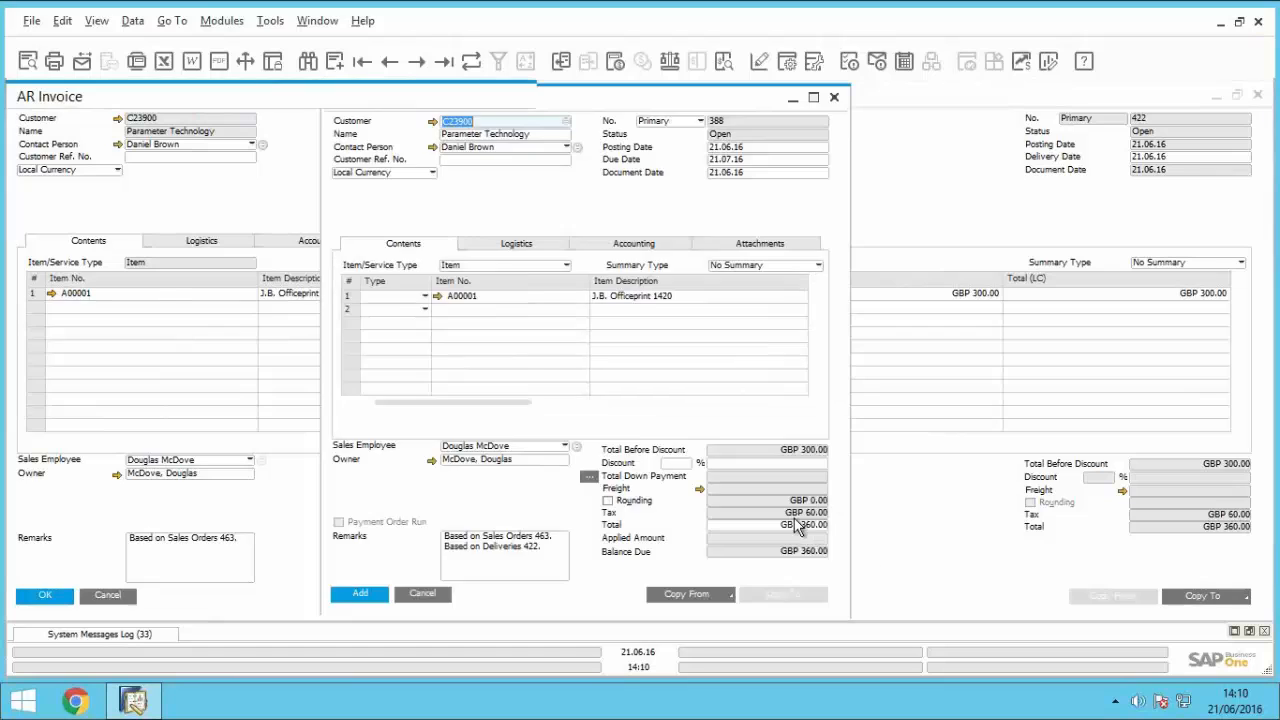
{"action": "left_click", "coordinate": [46, 596]}
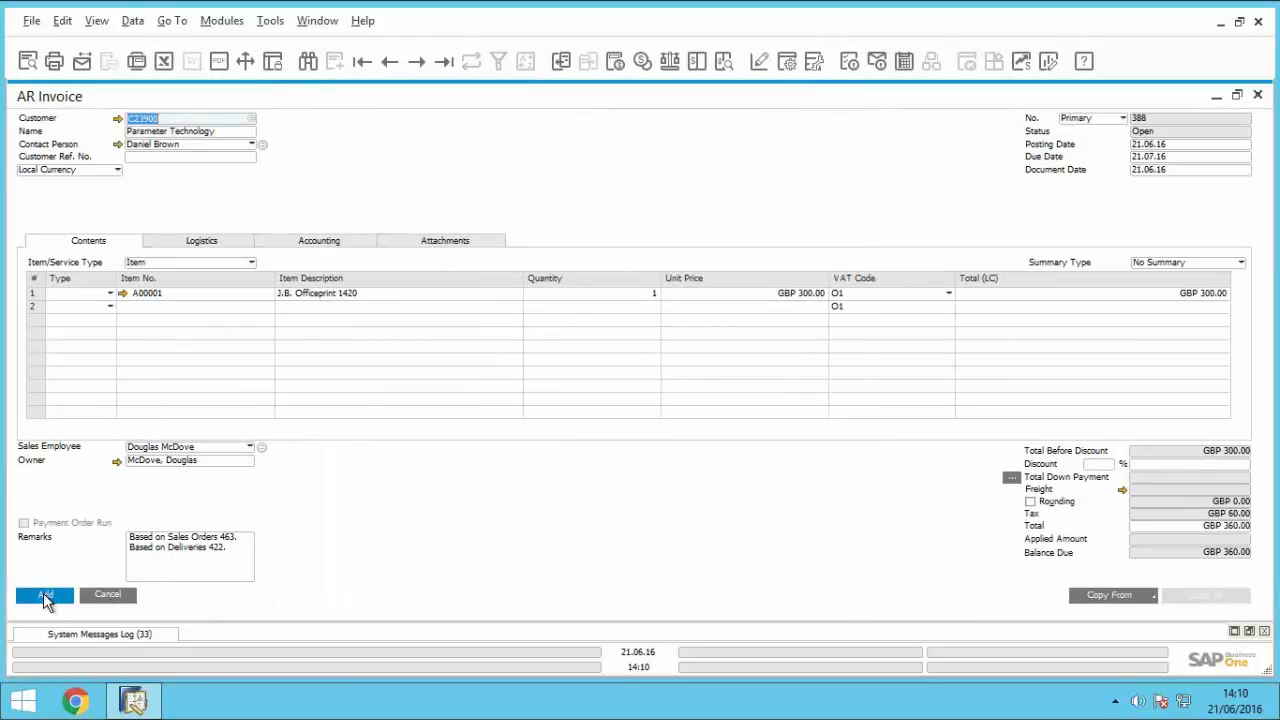
{"action": "left_click", "coordinate": [458, 380]}
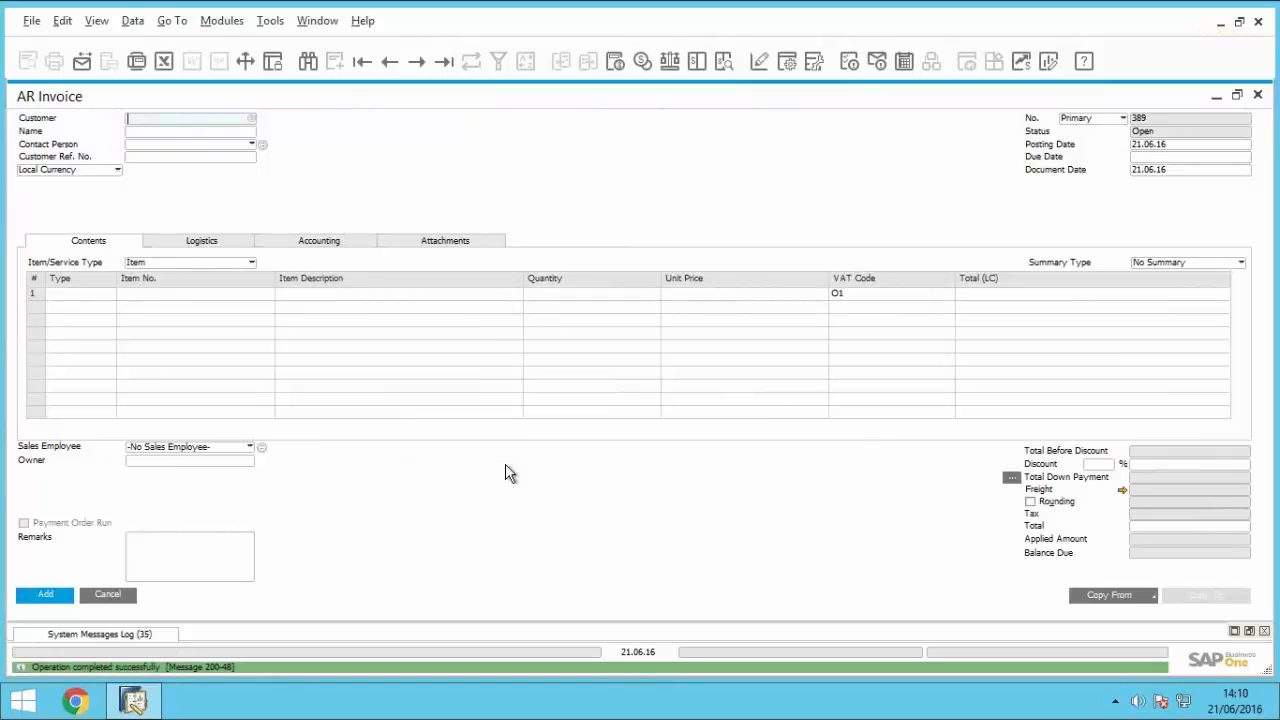
Step: Close the blank AR invoice and the delivery, and refresh the sales order
{"action": "left_click", "coordinate": [130, 598]}
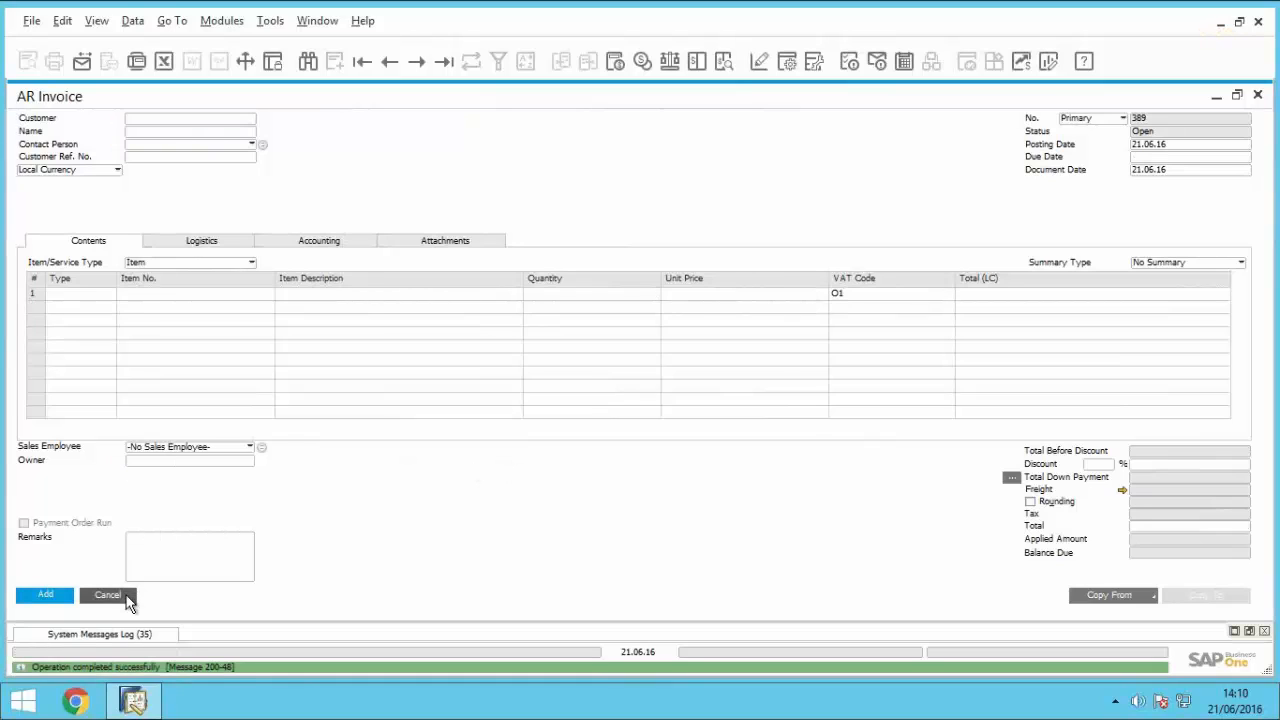
{"action": "left_click", "coordinate": [126, 596]}
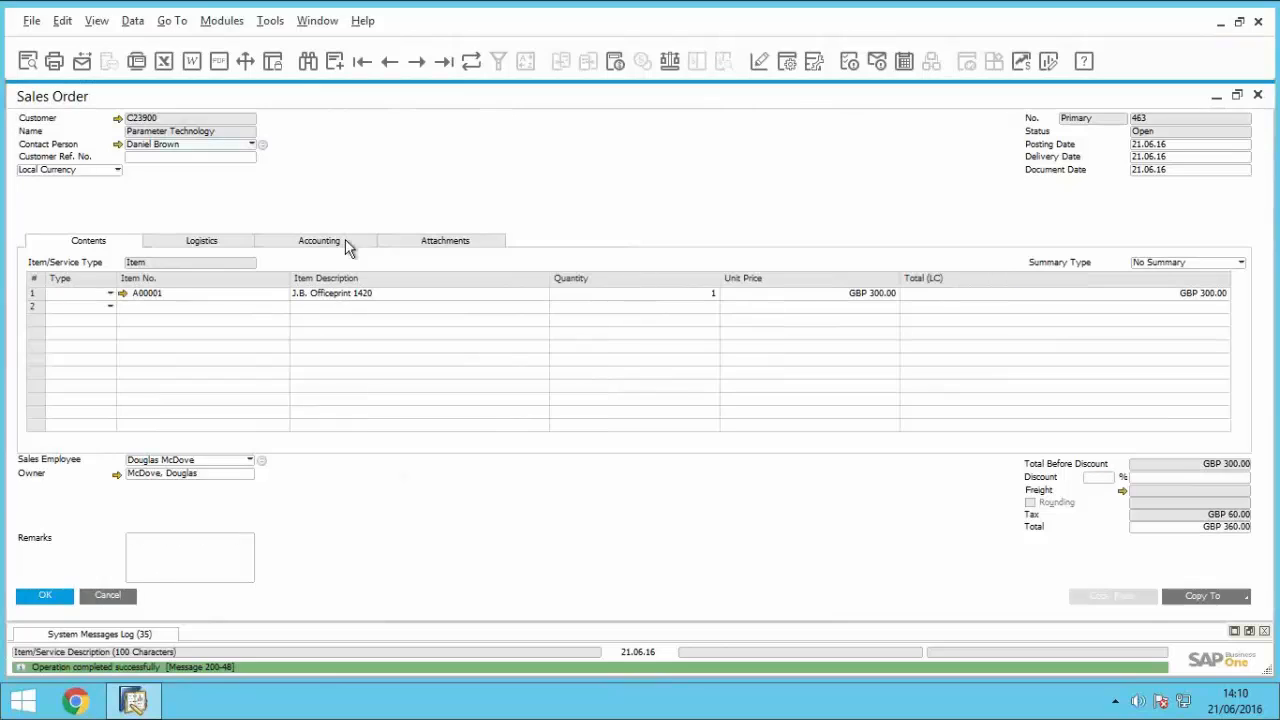
{"action": "left_click", "coordinate": [471, 64]}
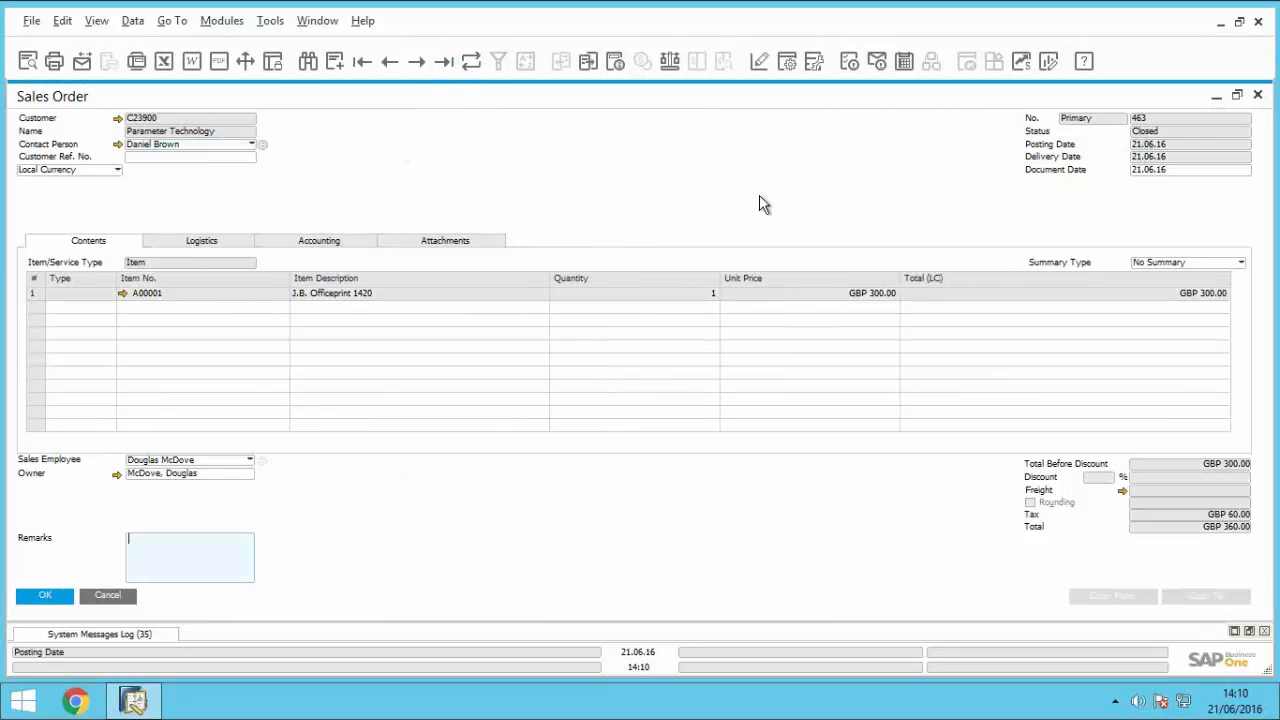
Step: Show the sales order's relationship map and move the Delivery document above the Sales Order and AR Invoice
{"action": "right_click", "coordinate": [557, 160]}
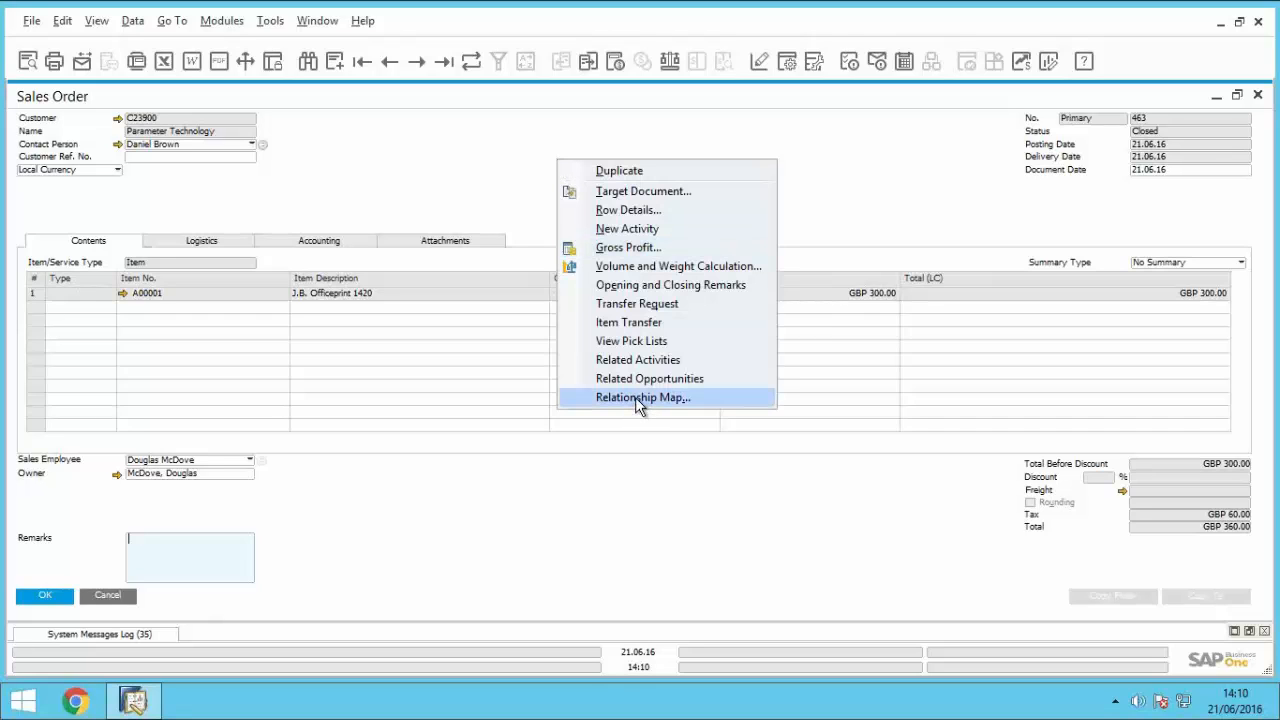
{"action": "left_click", "coordinate": [694, 398]}
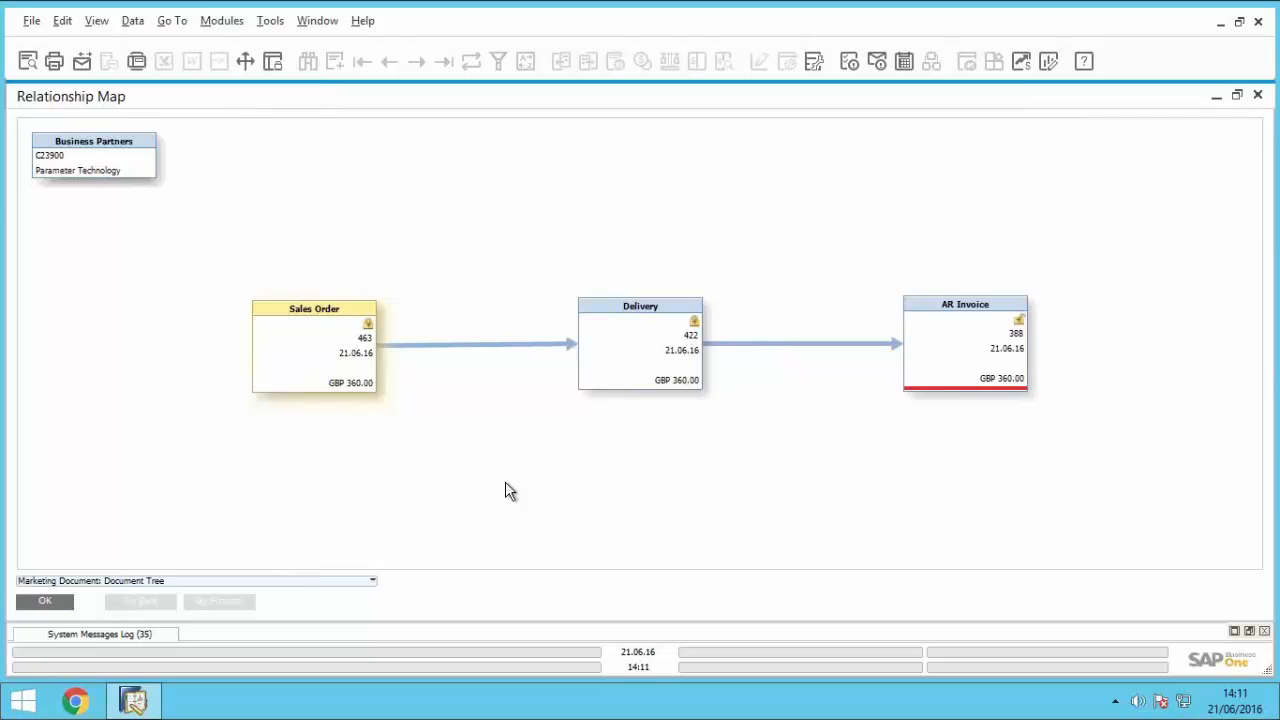
{"action": "left_click_drag", "start_coordinate": [630, 303], "coordinate": [634, 163]}
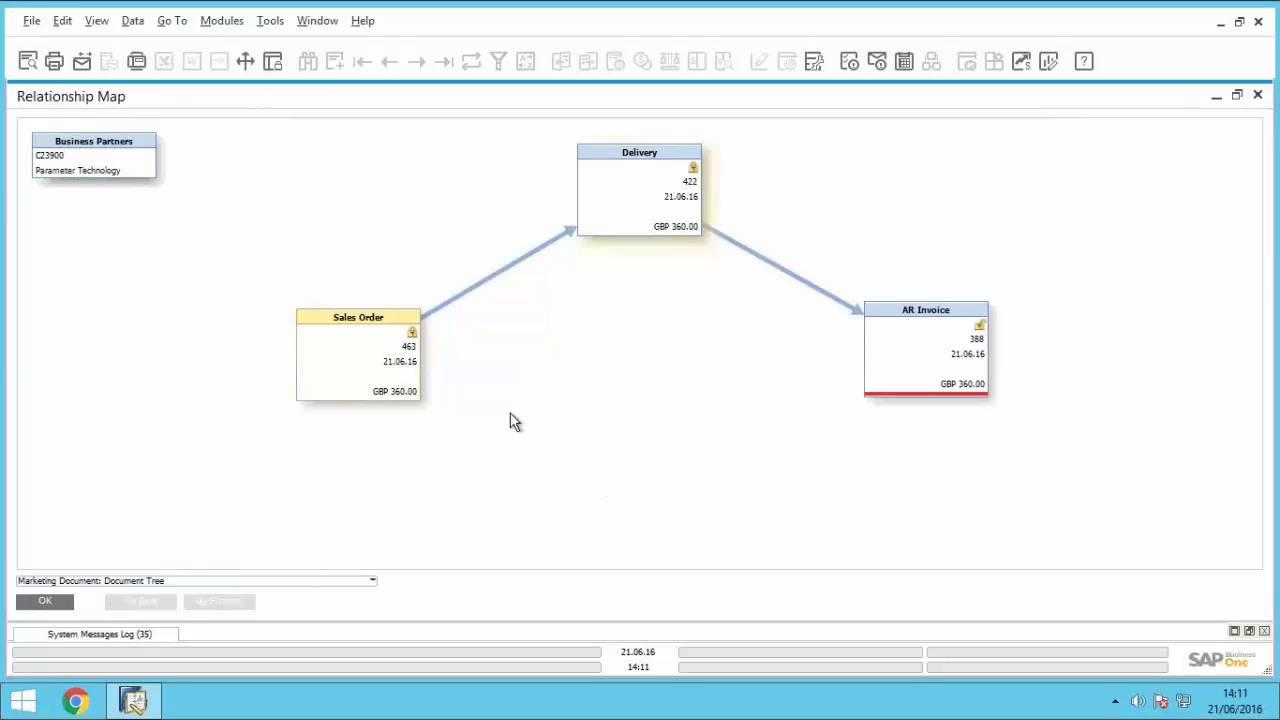
Step: Open the AR invoice from the relationship map, and close both the invoice and the map
{"action": "double_click", "coordinate": [929, 314]}
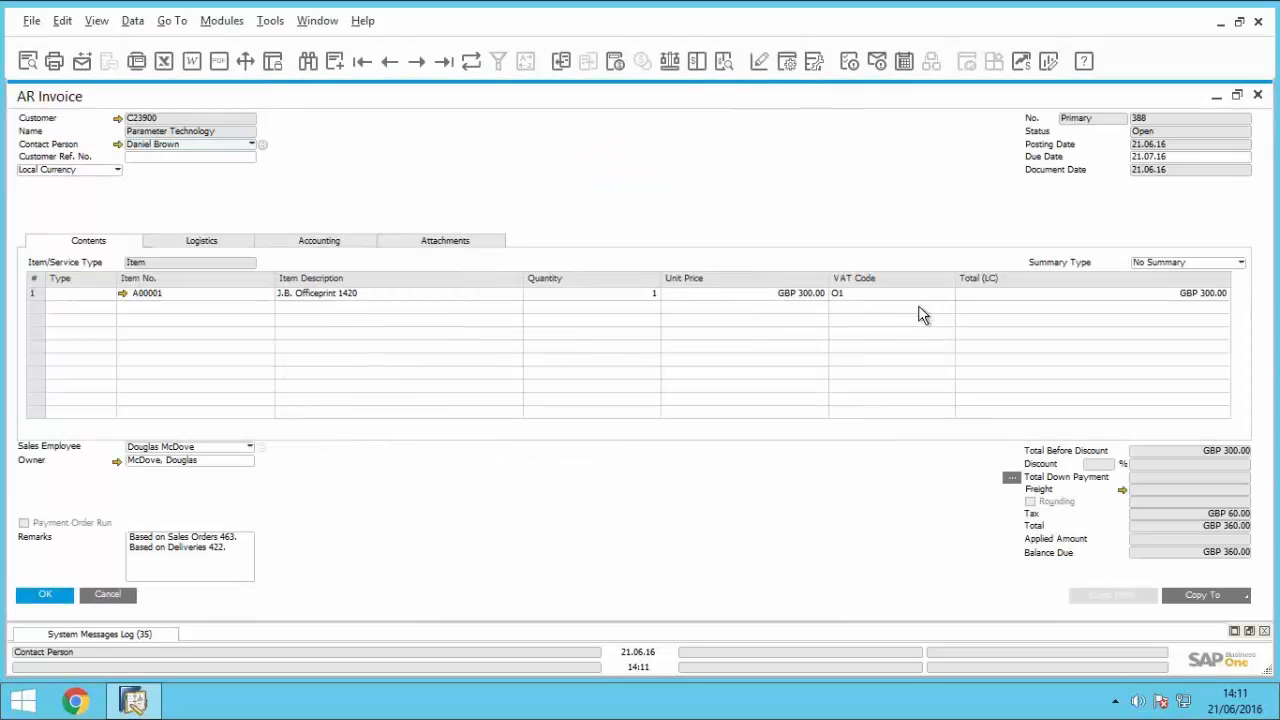
{"action": "left_click", "coordinate": [106, 594]}
{"action": "left_click", "coordinate": [46, 602]}
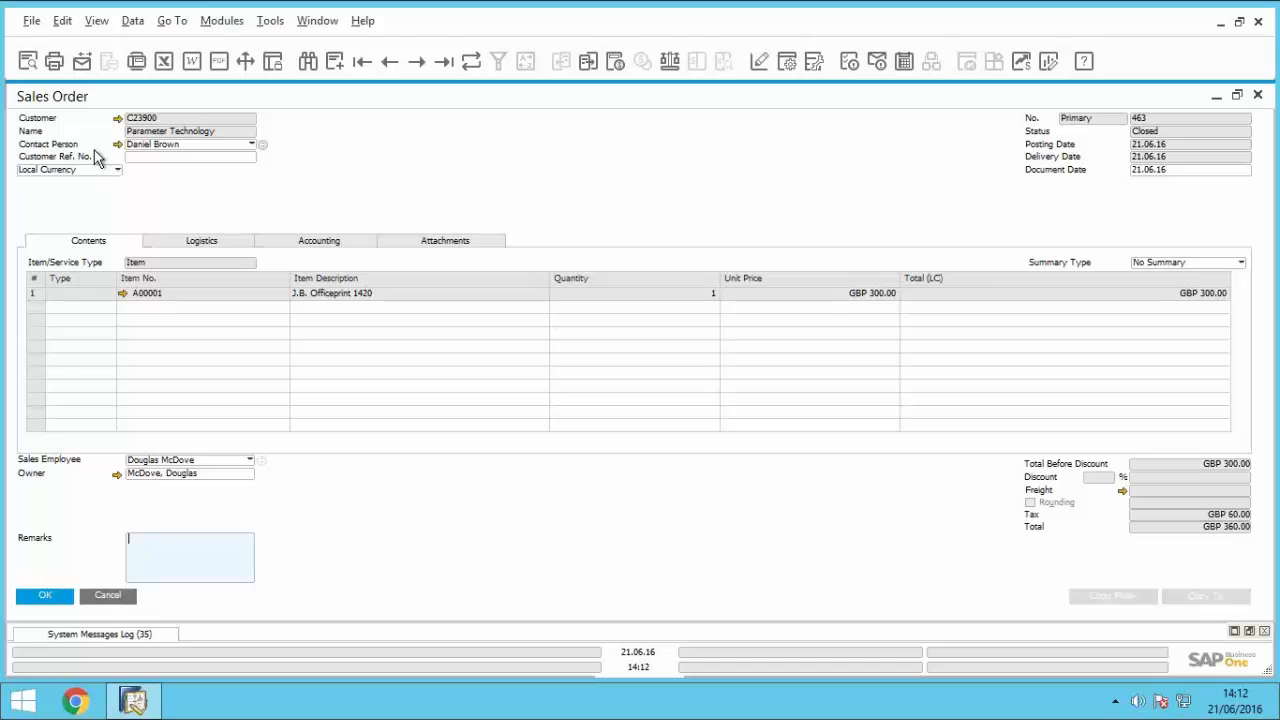
Step: Review Parameter Technology's updated balances in its business partner master data, and close it and the sales order
{"action": "left_click", "coordinate": [117, 119]}
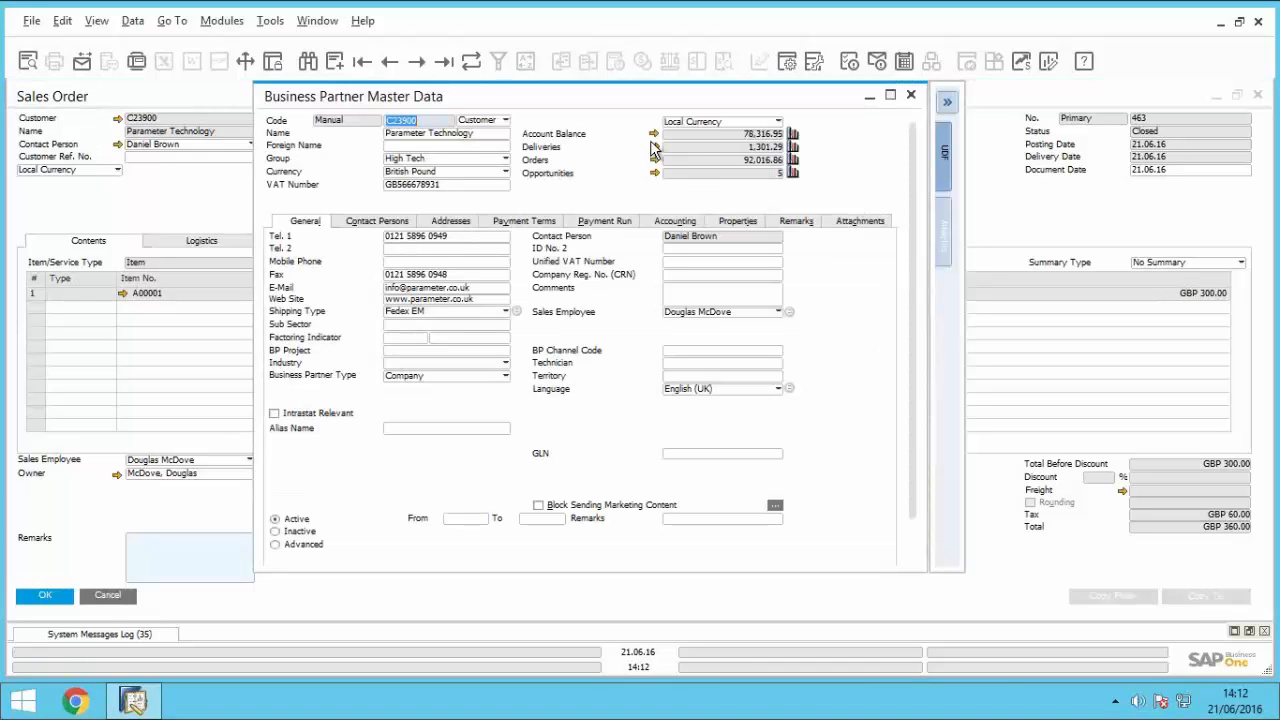
{"action": "left_click", "coordinate": [911, 95]}
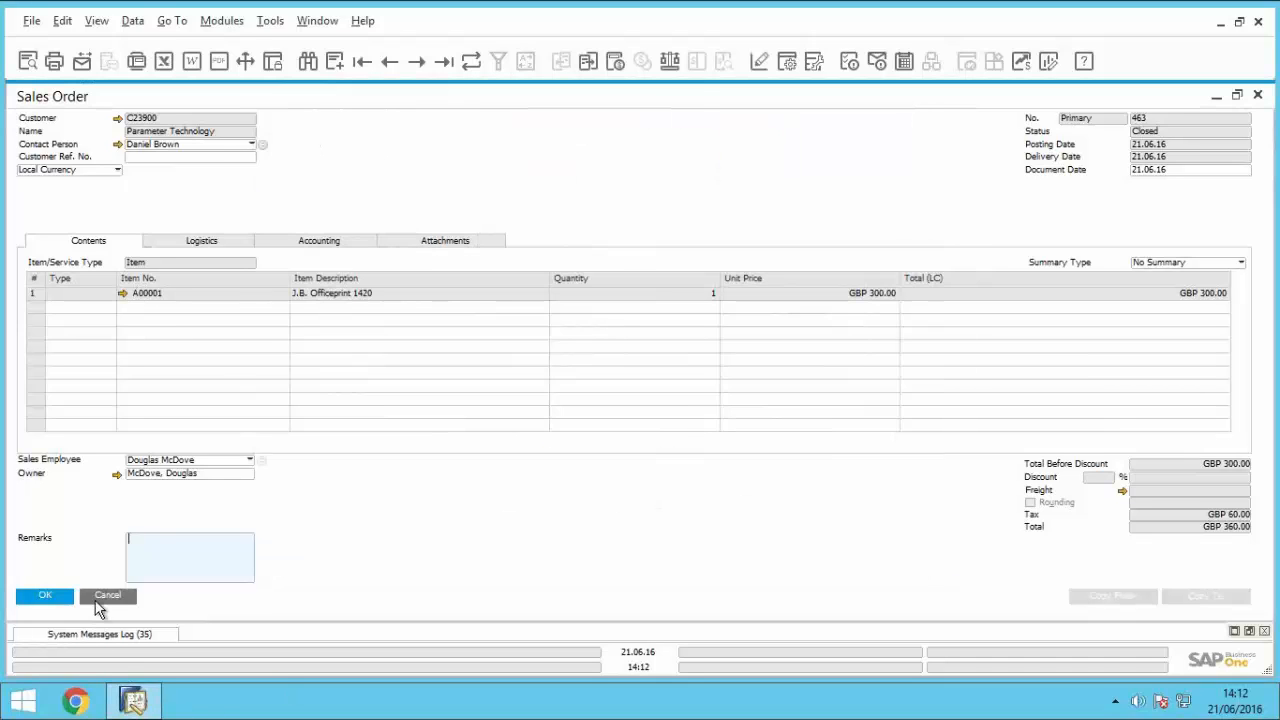
{"action": "key", "text": "Escape"}
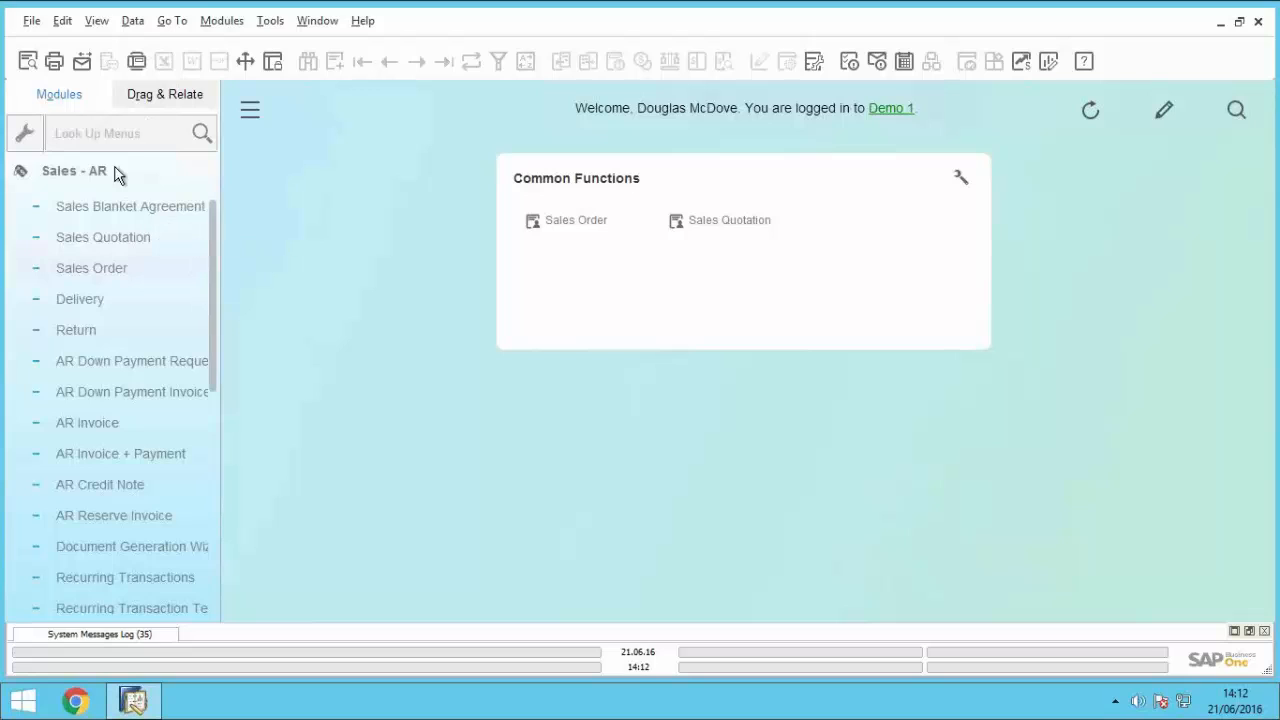
Step: Collapse the Sales - AR module and open General Authorisations from the system initialisation authorisations in Administration
{"action": "left_click", "coordinate": [118, 174]}
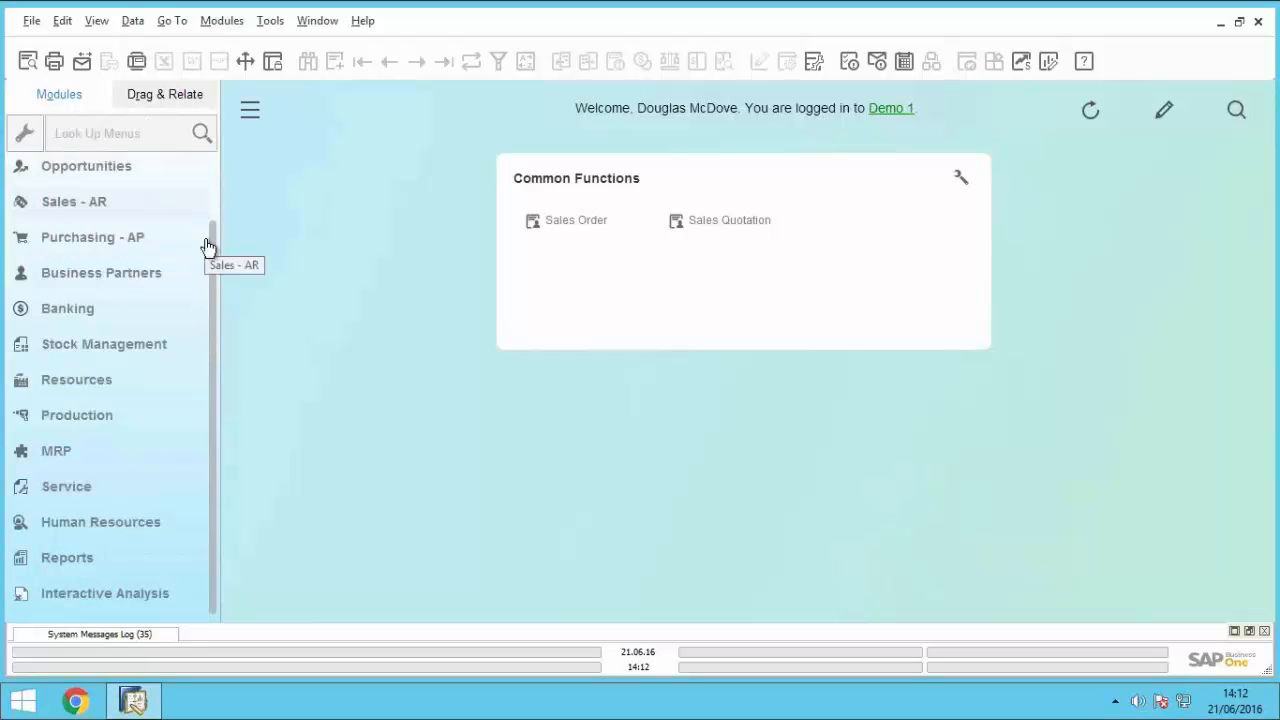
{"action": "scroll", "coordinate": [217, 165], "scroll_direction": "up", "scroll_amount": 2}
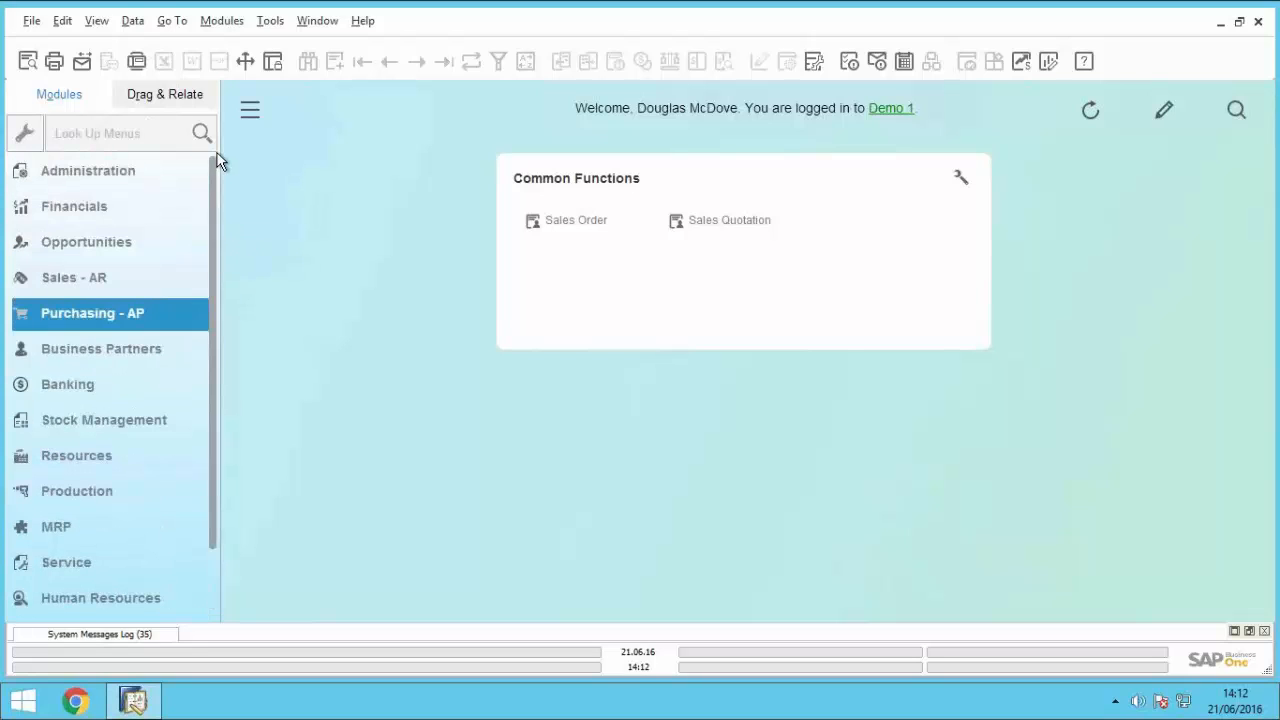
{"action": "left_click", "coordinate": [70, 186]}
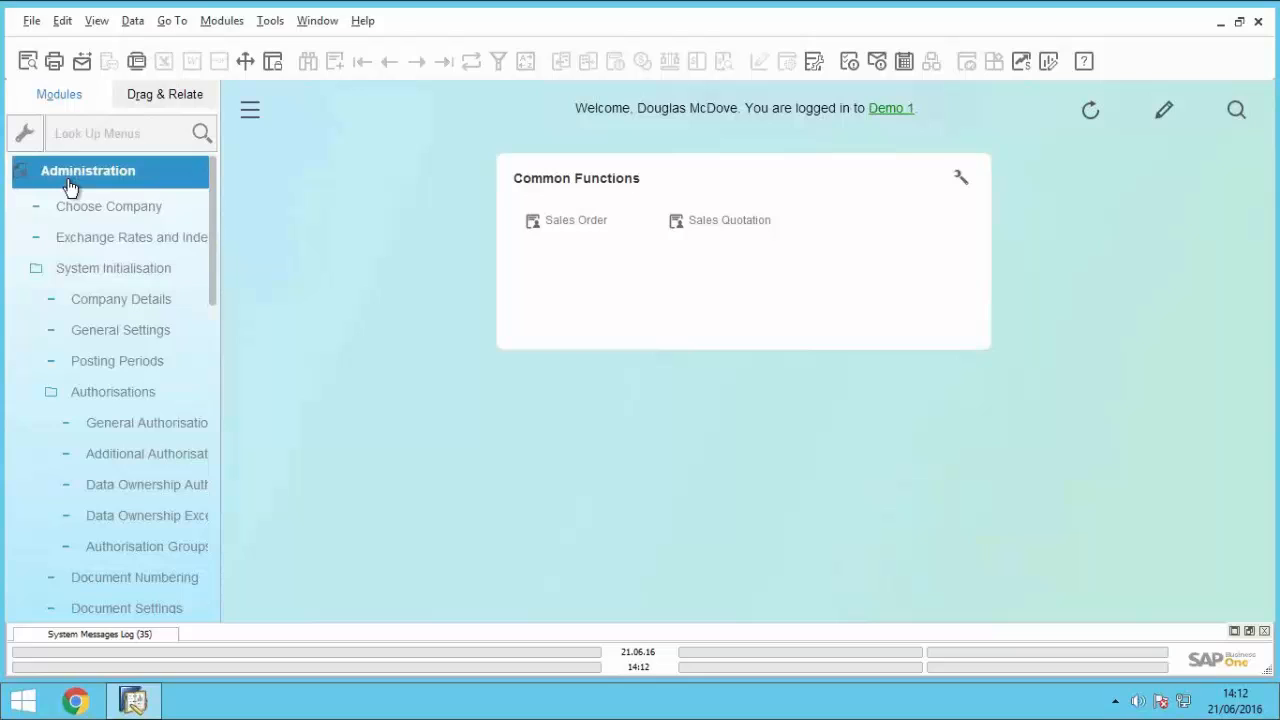
{"action": "left_click", "coordinate": [157, 428]}
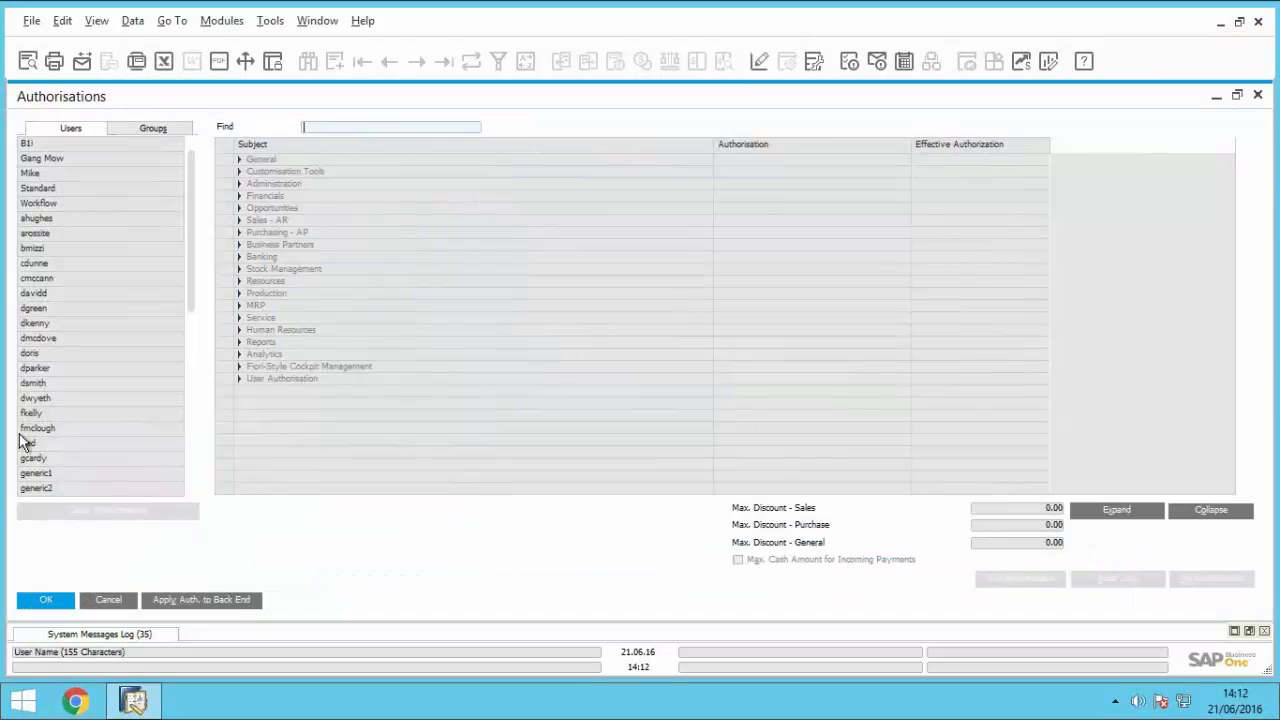
Step: Select the user listed just above Standard and expand that user's Production authorisations
{"action": "left_click", "coordinate": [51, 177]}
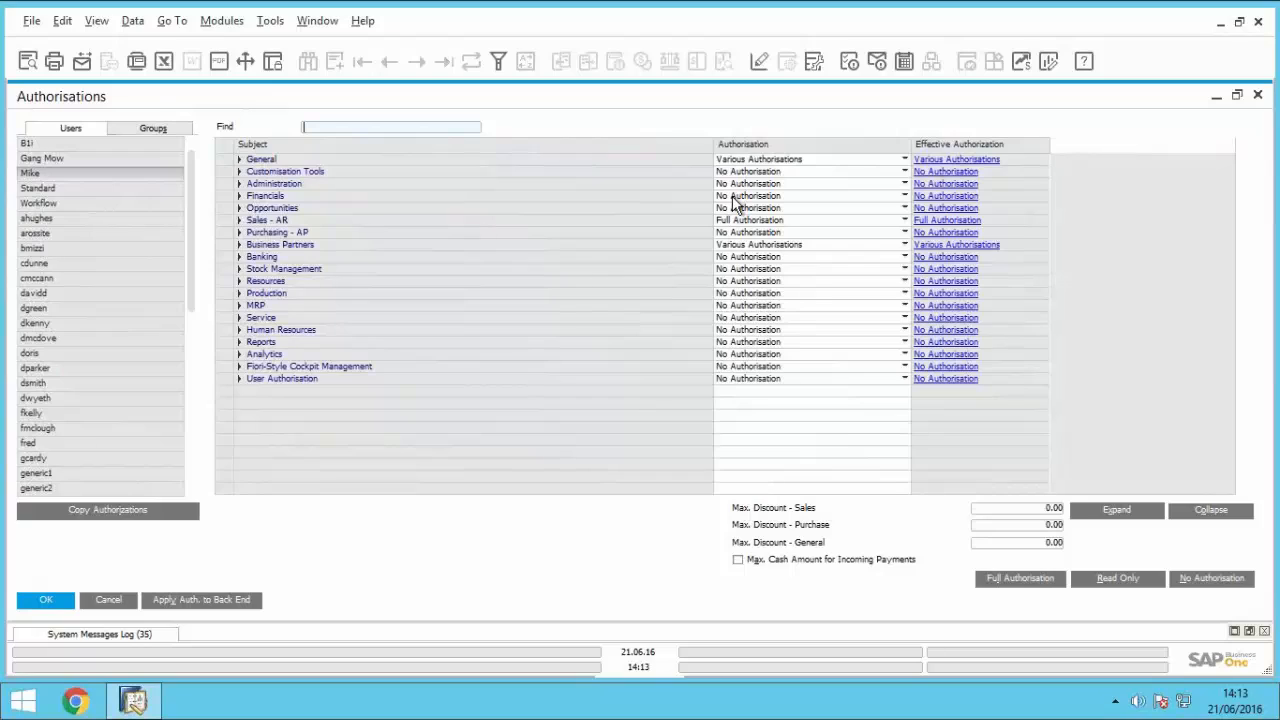
{"action": "left_click", "coordinate": [239, 294]}
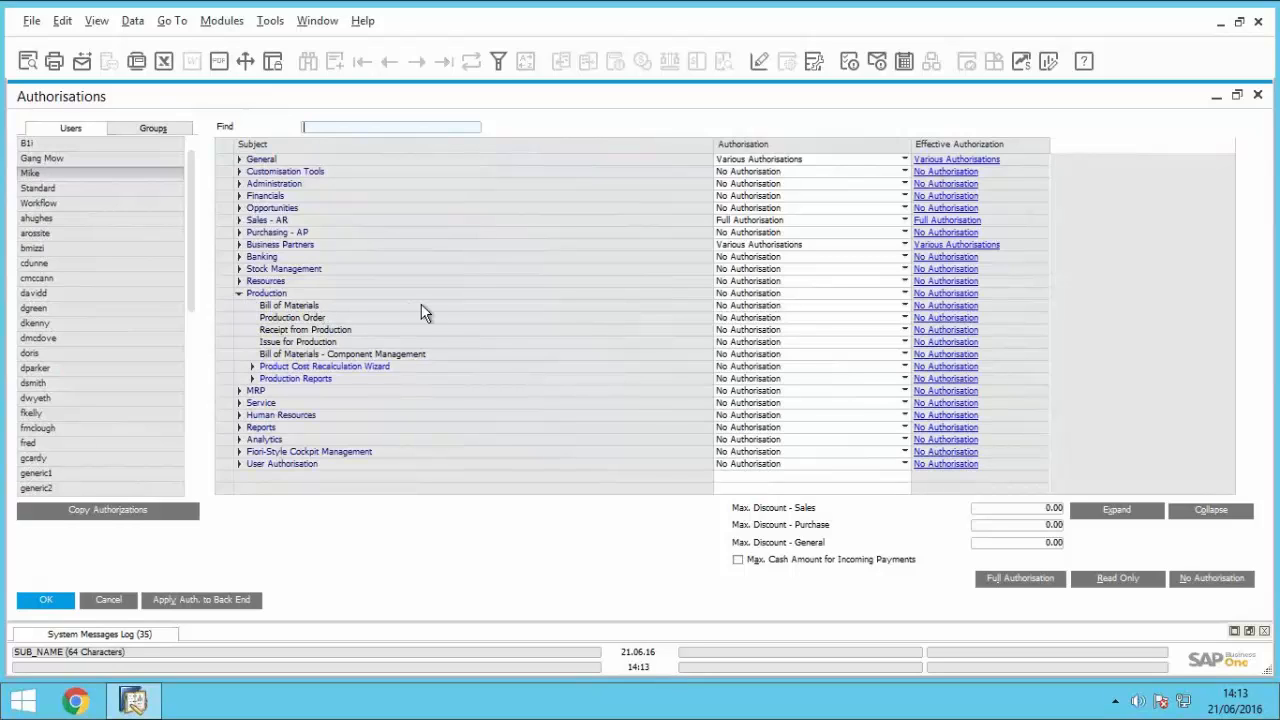
Step: Try the Read Only authorisation on the selected user's Bill of Materials, and discard the change by closing the authorisations
{"action": "left_click", "coordinate": [748, 305]}
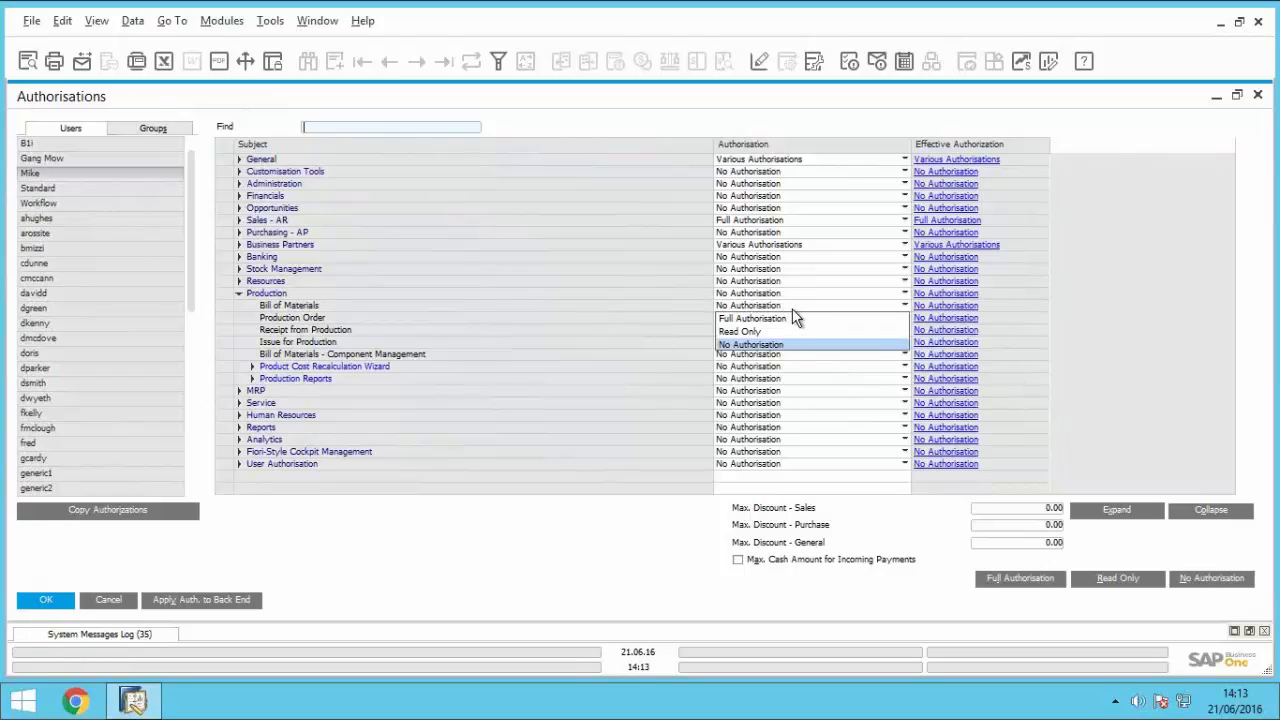
{"action": "left_click", "coordinate": [781, 332]}
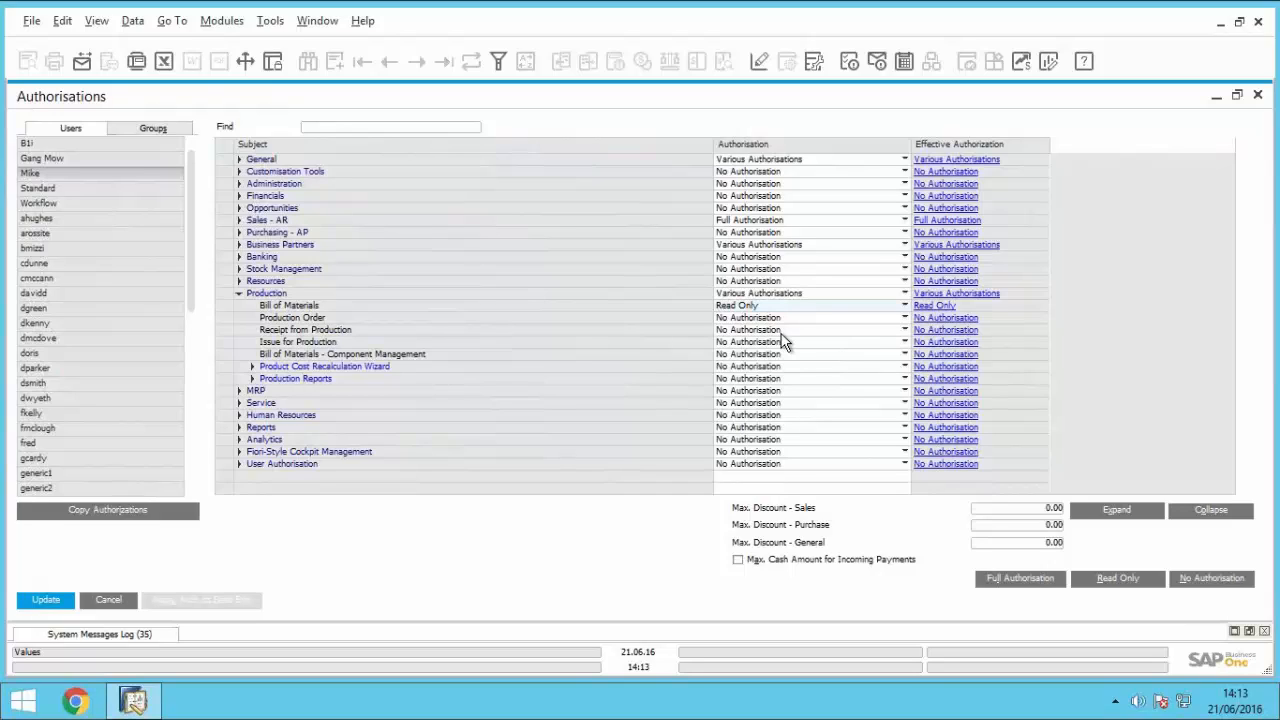
{"action": "left_click", "coordinate": [109, 600]}
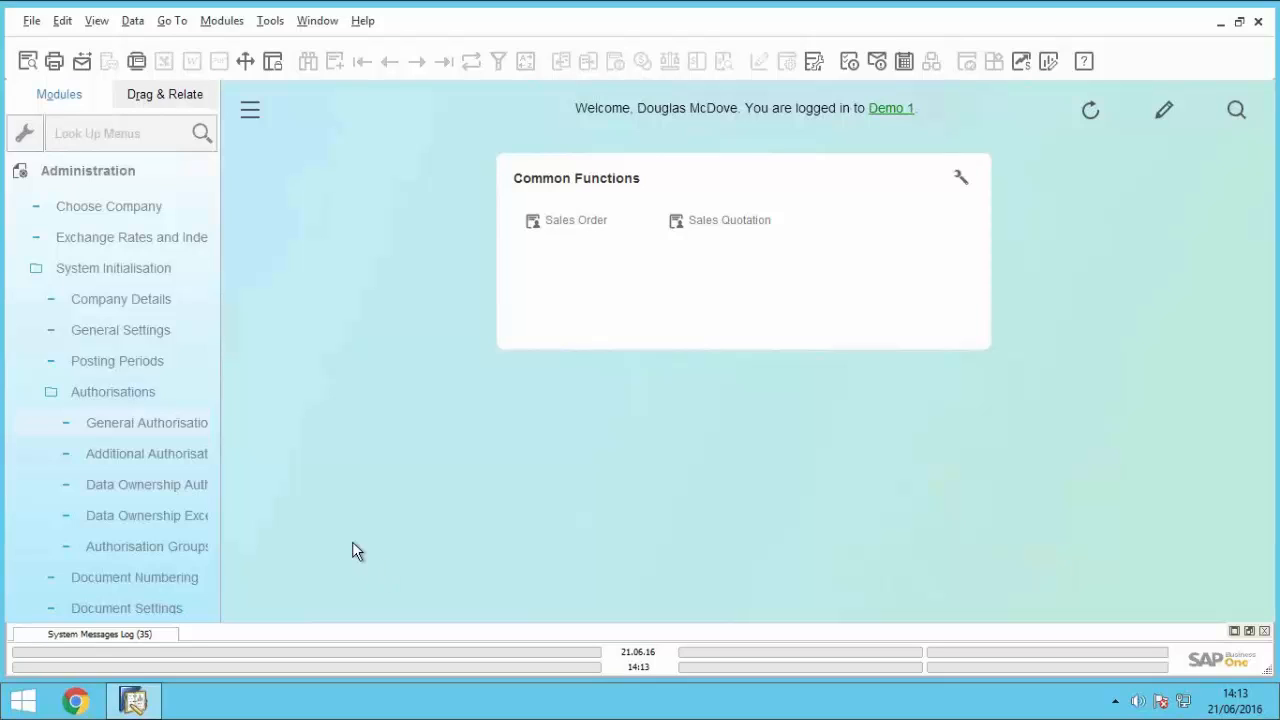
Step: Reopen General Authorisations to review the available authorisation groups, and close it without changes
{"action": "left_click", "coordinate": [187, 426]}
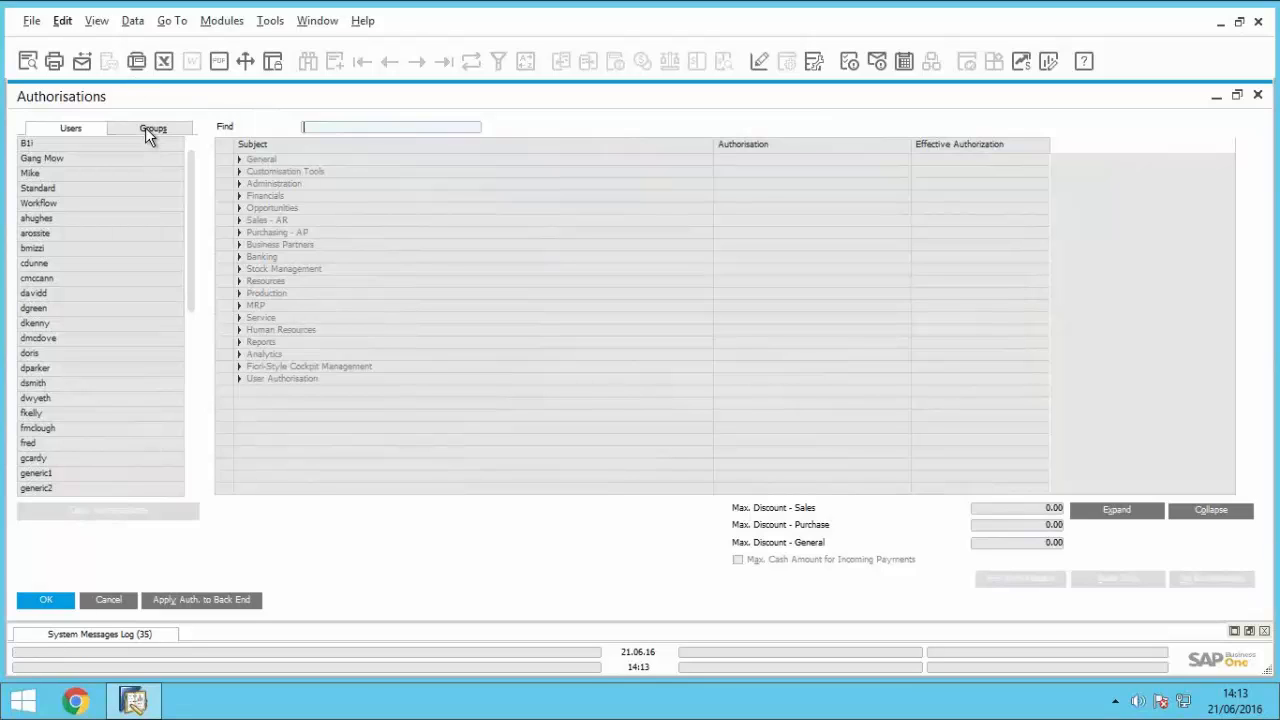
{"action": "left_click", "coordinate": [145, 129]}
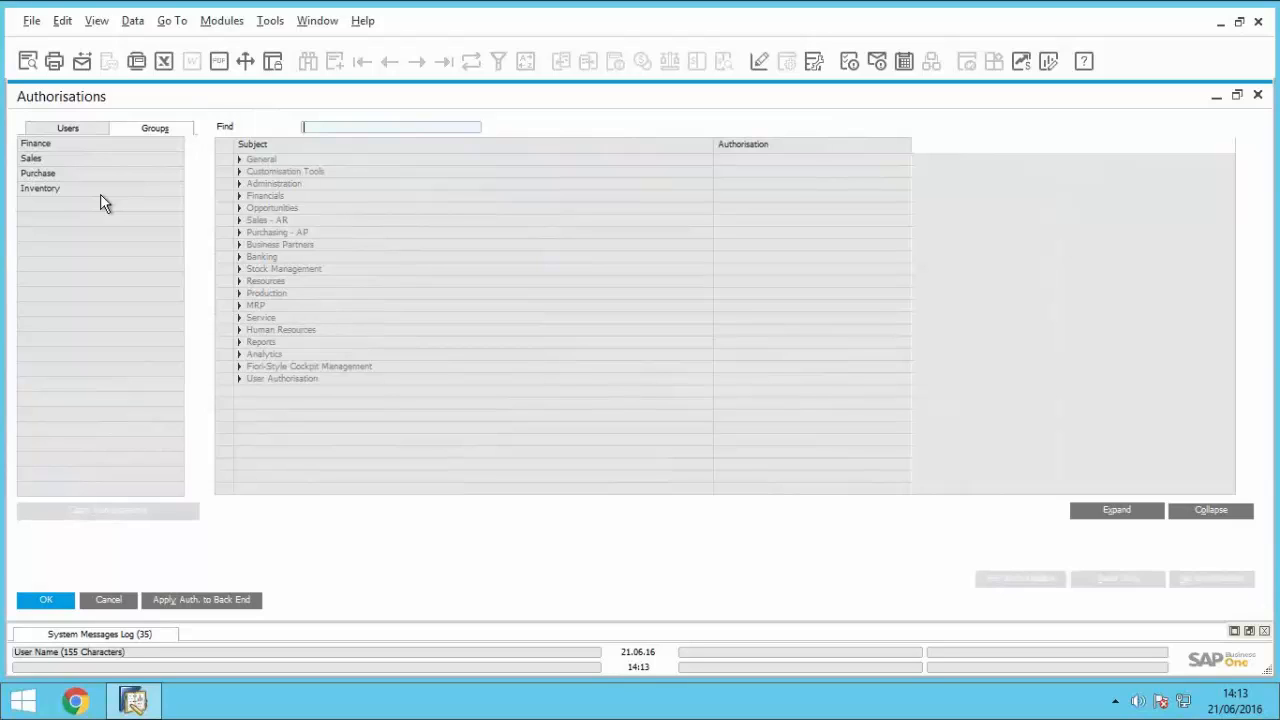
{"action": "left_click", "coordinate": [103, 603]}
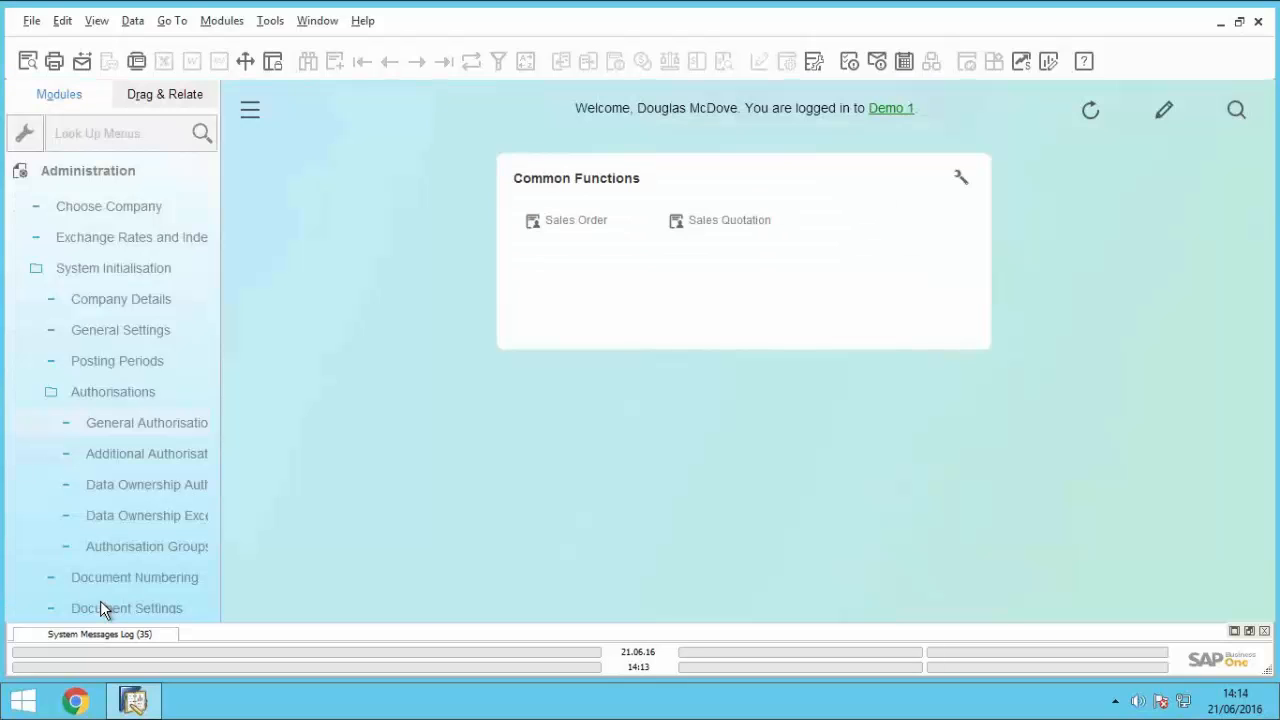
Step: Review the Data Ownership Authorisations, close them and collapse the Administration module
{"action": "left_click", "coordinate": [145, 486]}
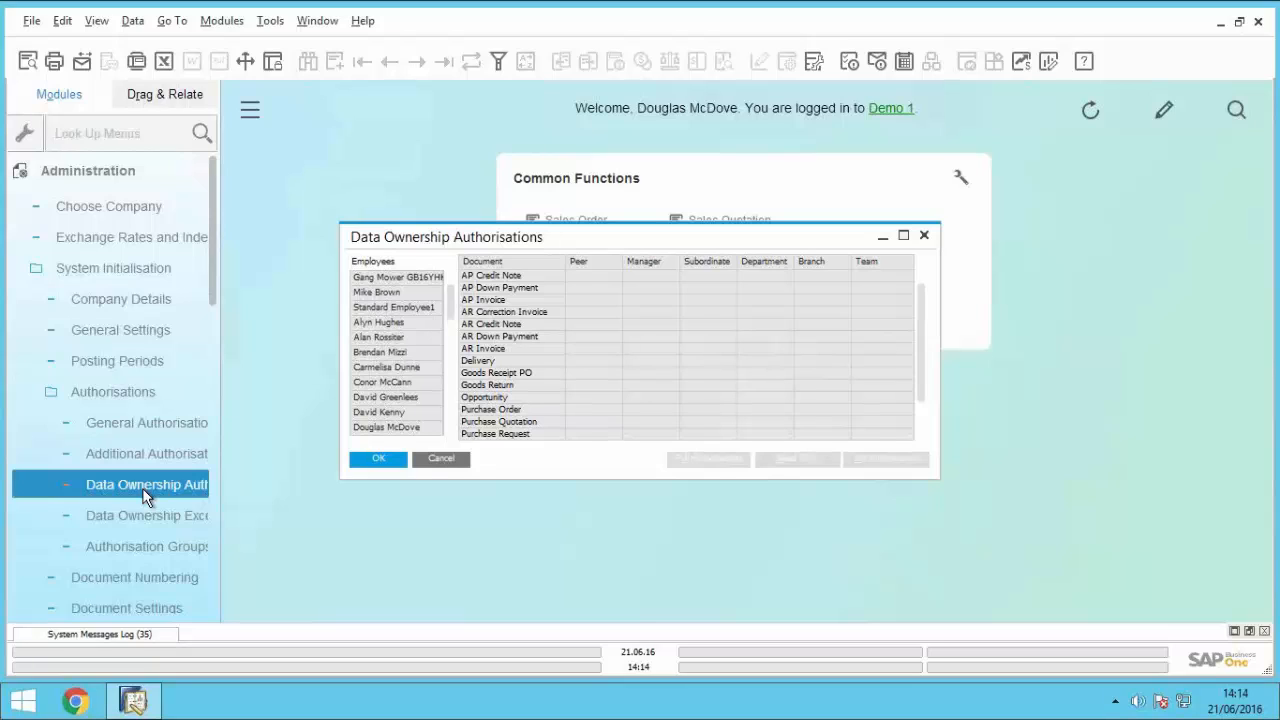
{"action": "left_click", "coordinate": [441, 458]}
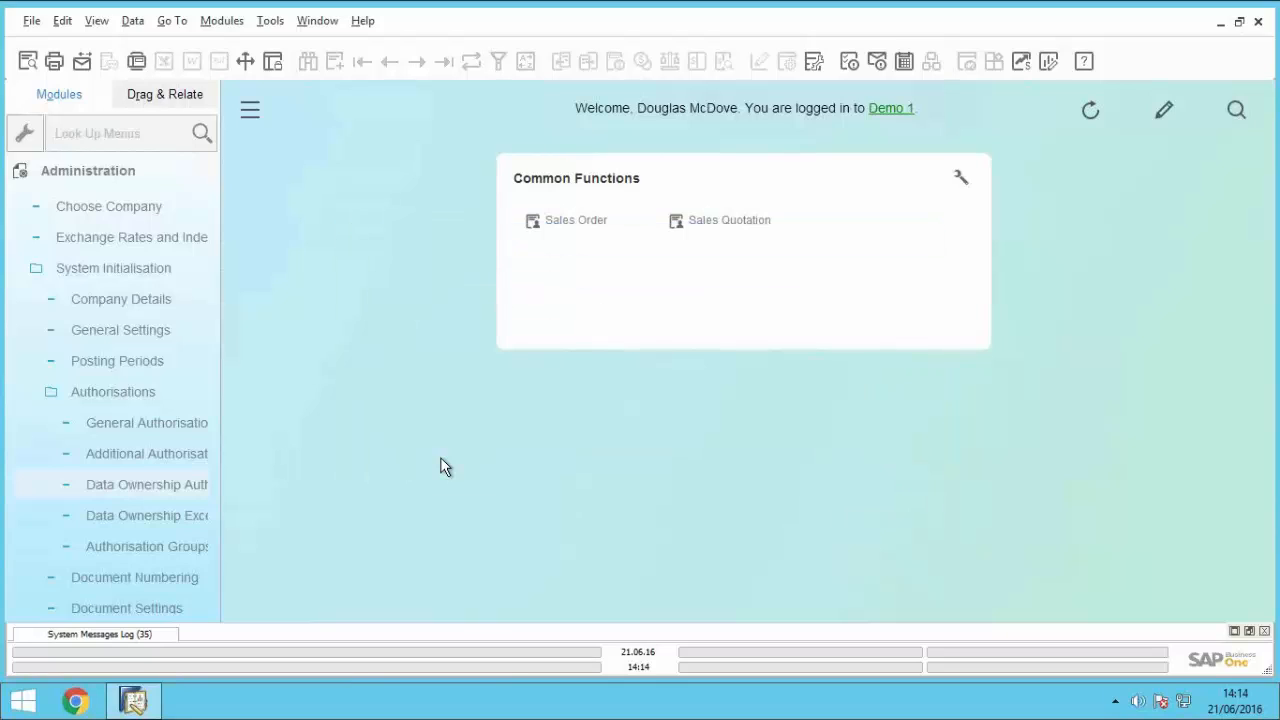
{"action": "left_click", "coordinate": [118, 171]}
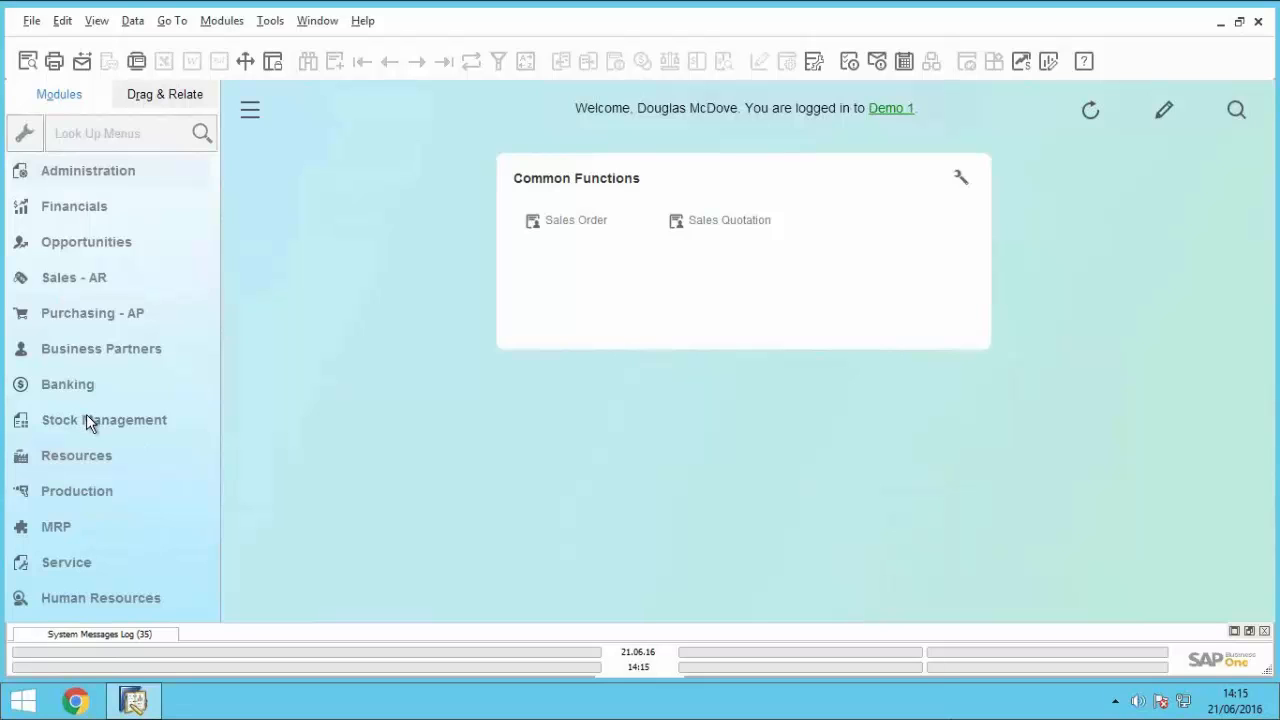
Step: Expand the Sales - AR module and open a blank sales order
{"action": "left_click", "coordinate": [60, 279]}
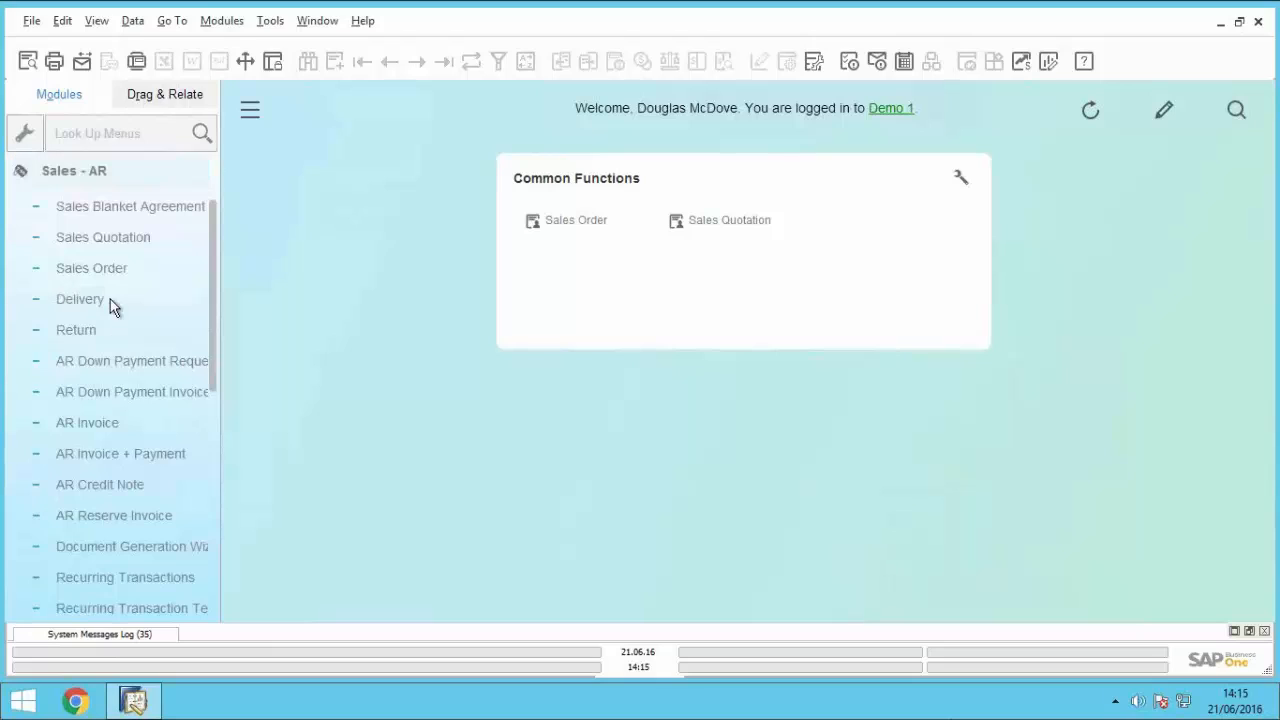
{"action": "left_click", "coordinate": [104, 270]}
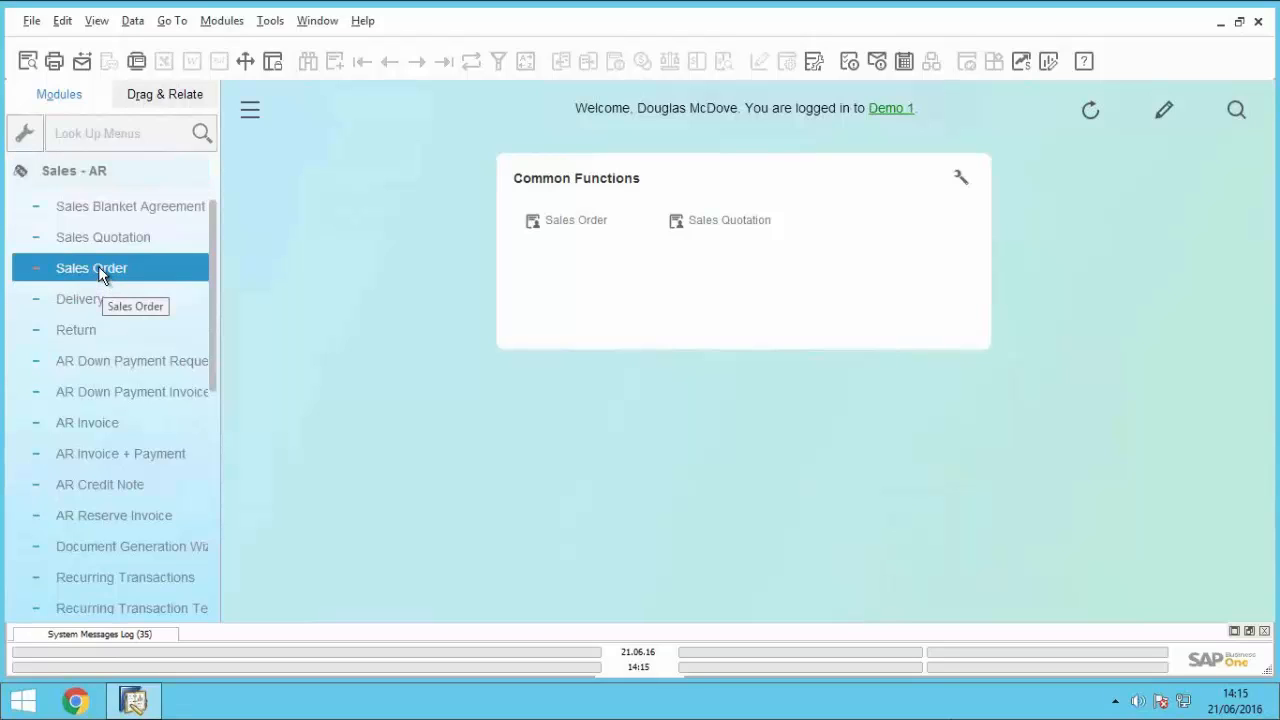
{"action": "left_click", "coordinate": [100, 275]}
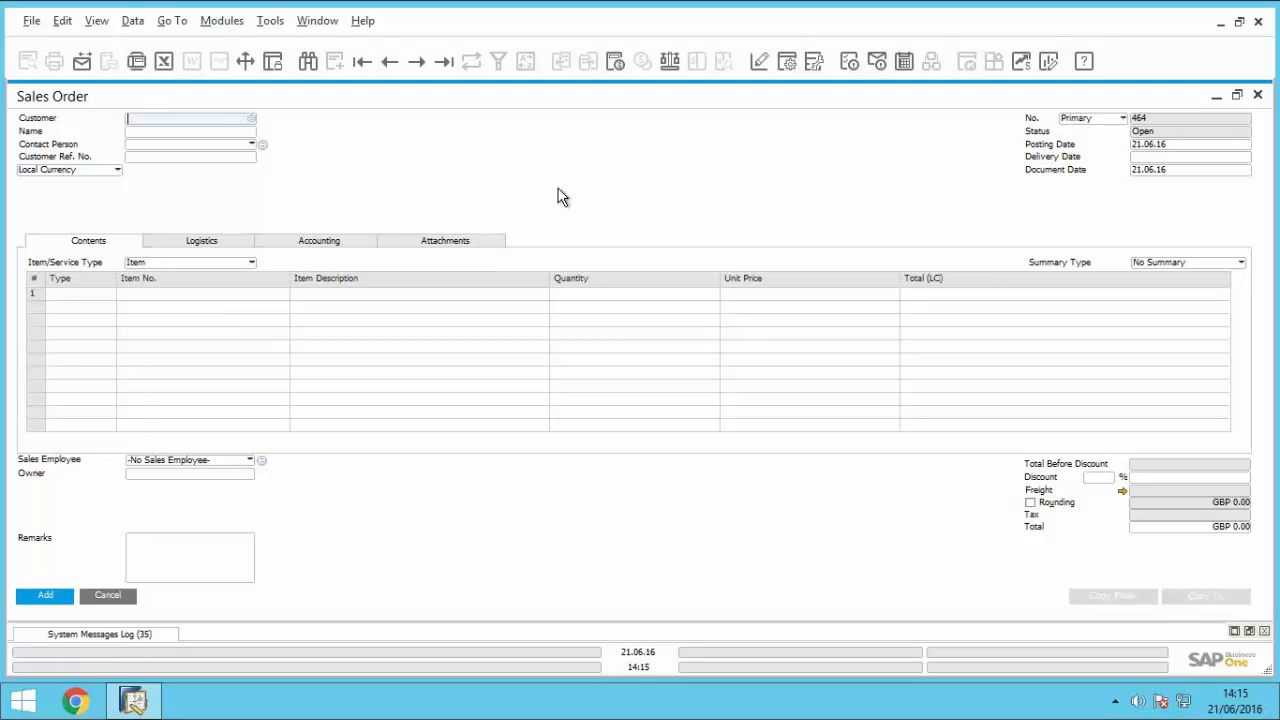
Step: Make the BP Catalogue No. column visible in the sales order's table format settings, and maximise the order
{"action": "left_click", "coordinate": [786, 66]}
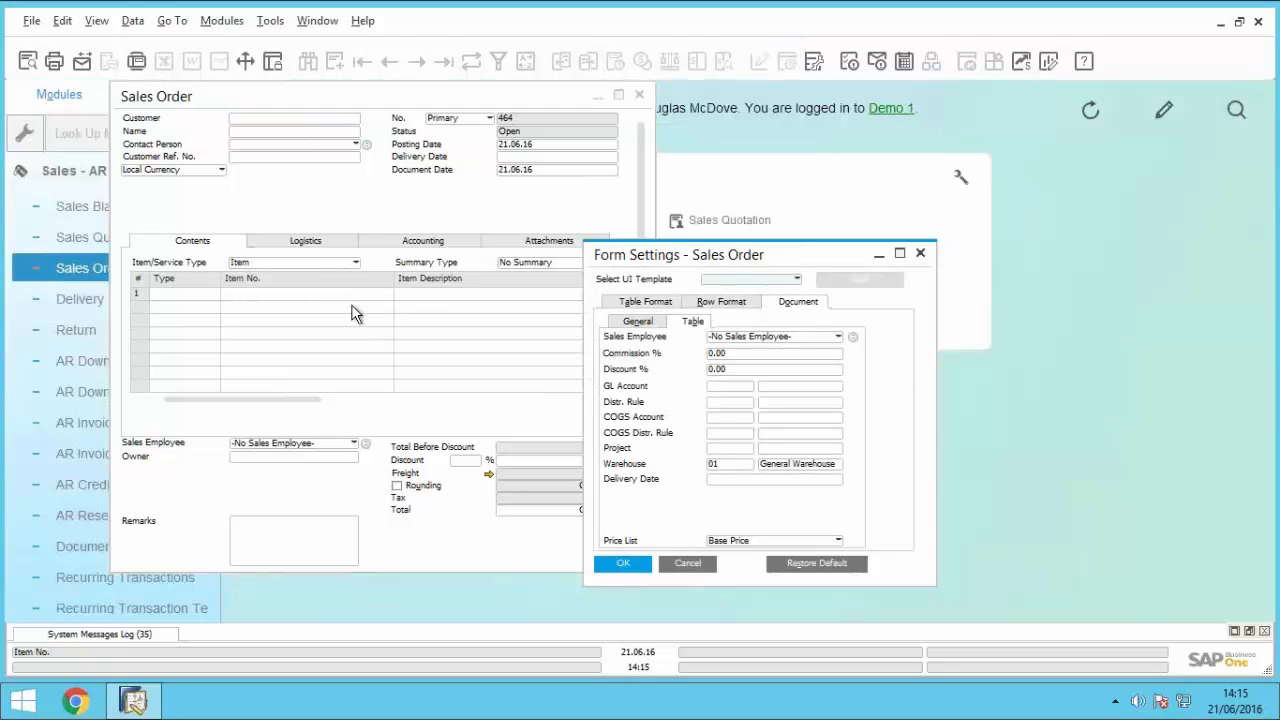
{"action": "left_click", "coordinate": [658, 305]}
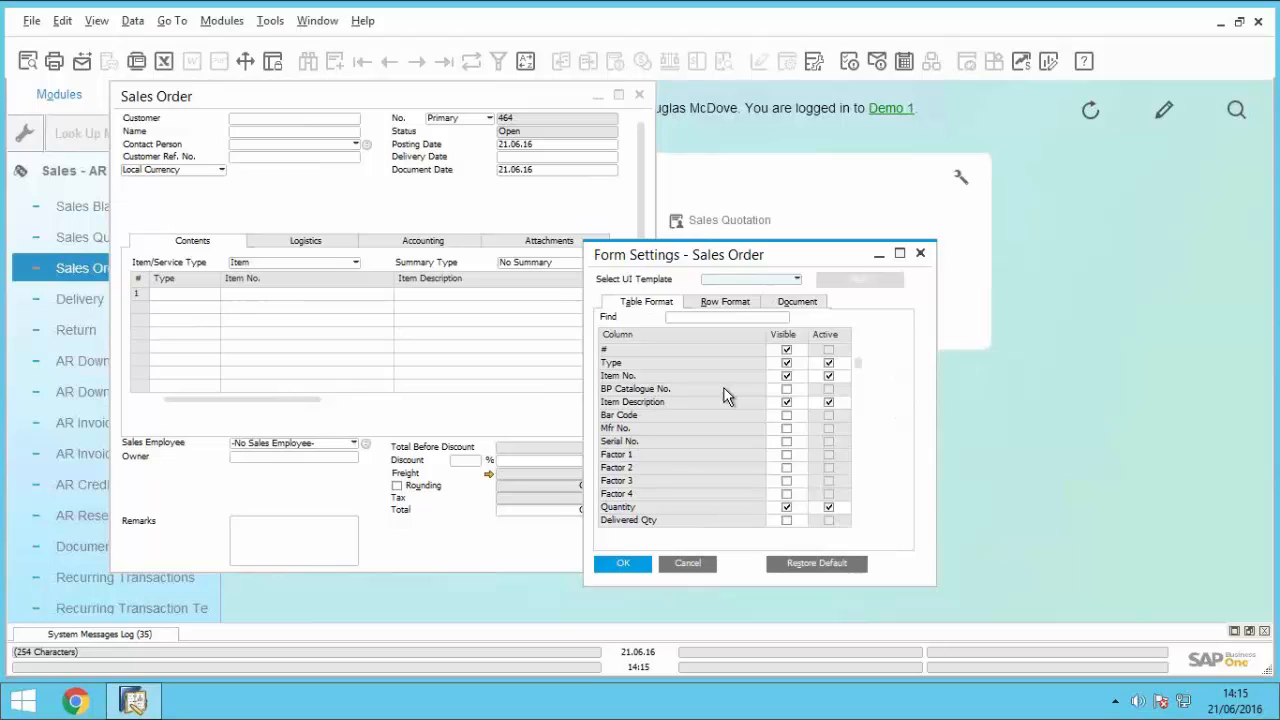
{"action": "left_click", "coordinate": [786, 389]}
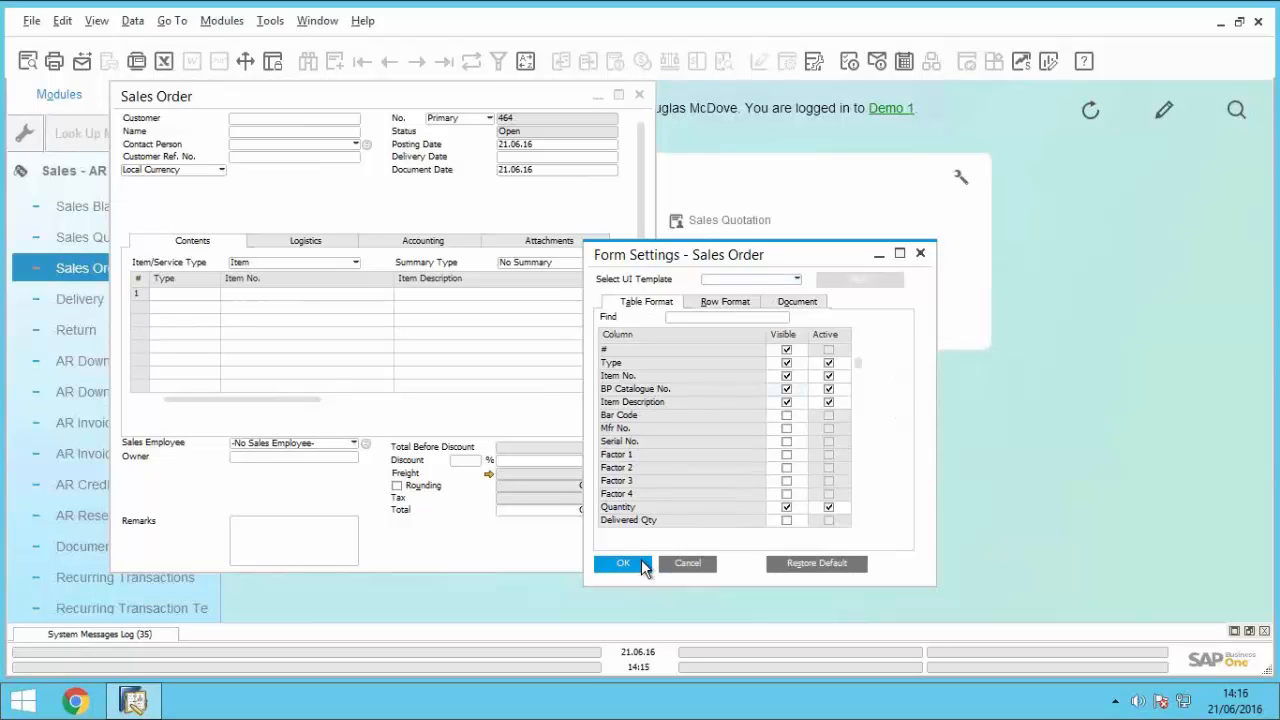
{"action": "left_click", "coordinate": [643, 565]}
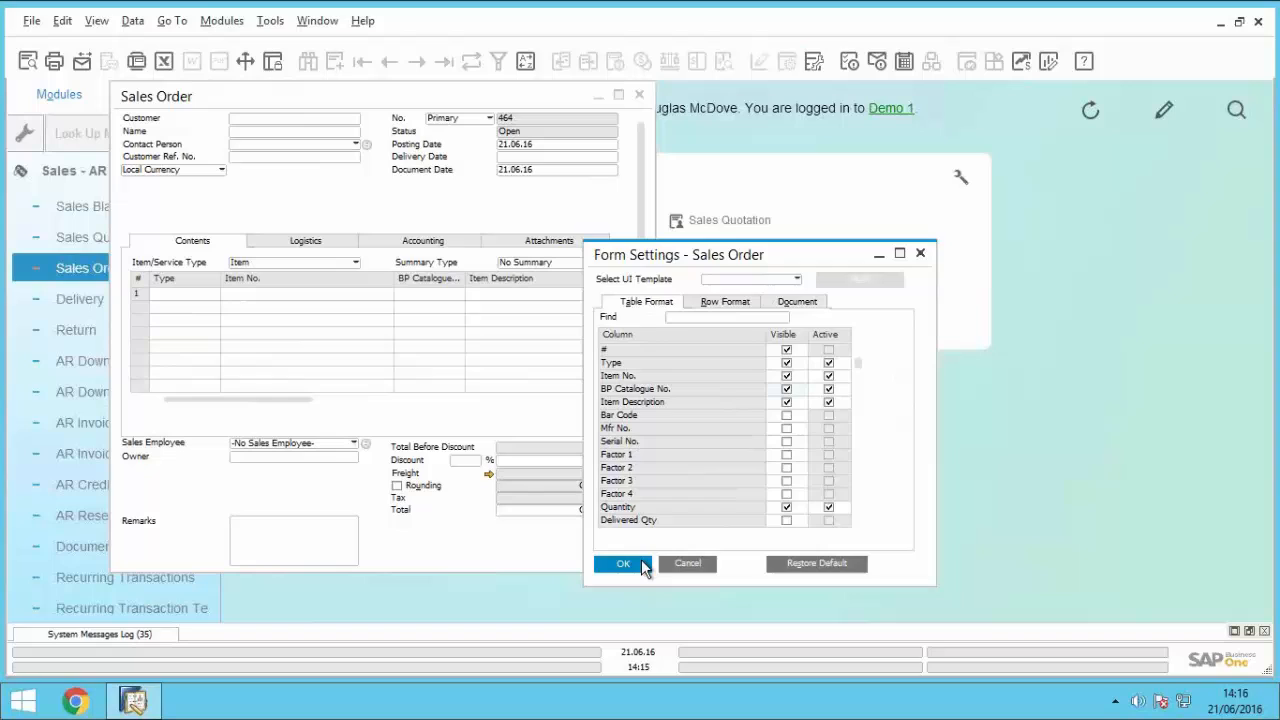
{"action": "left_click", "coordinate": [618, 98]}
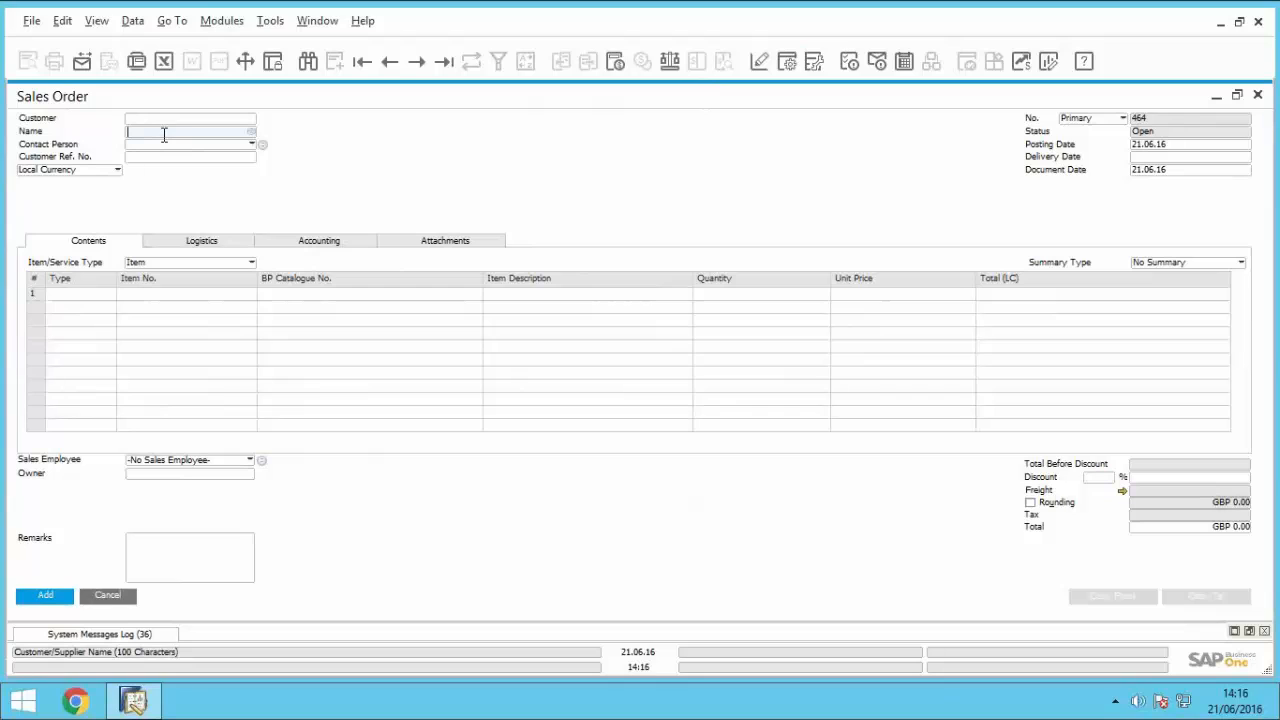
Step: Enter Parameter Technology as the sales order's customer and BP catalogue number OP1111 on the first line, and discard the order
{"action": "type", "text": "para"}
{"action": "key", "text": "Tab"}
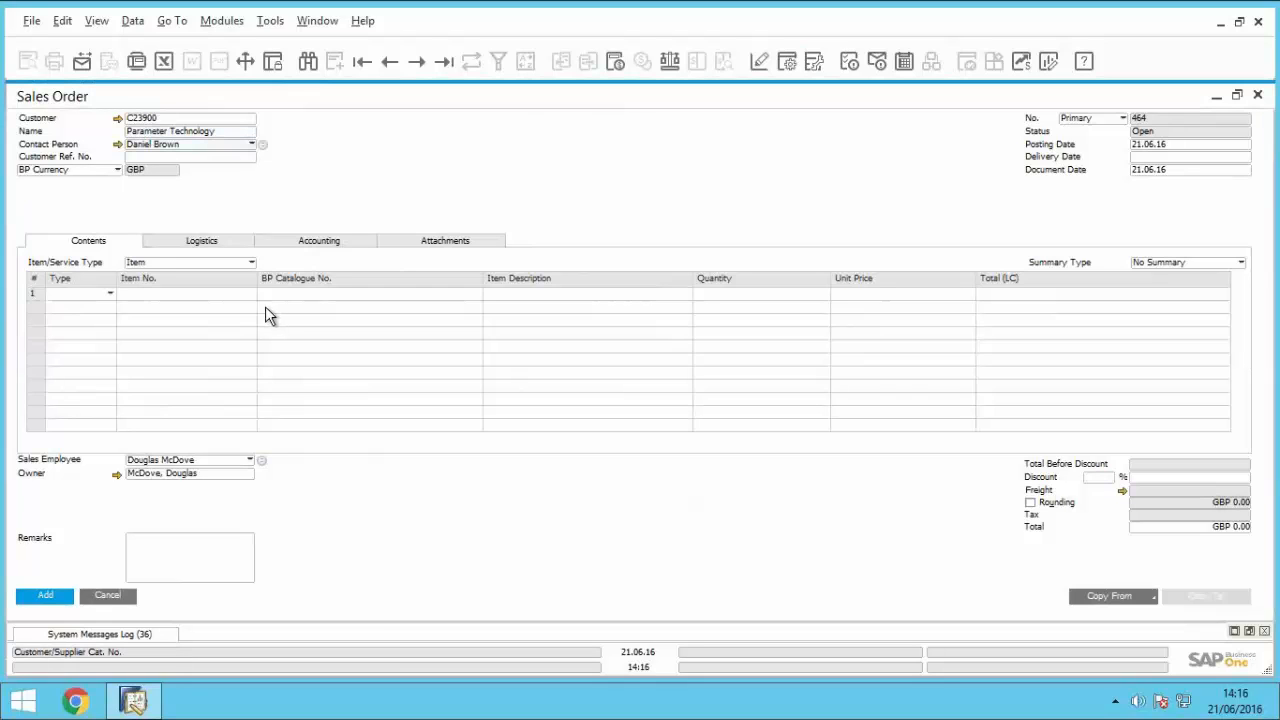
{"action": "left_click", "coordinate": [306, 305]}
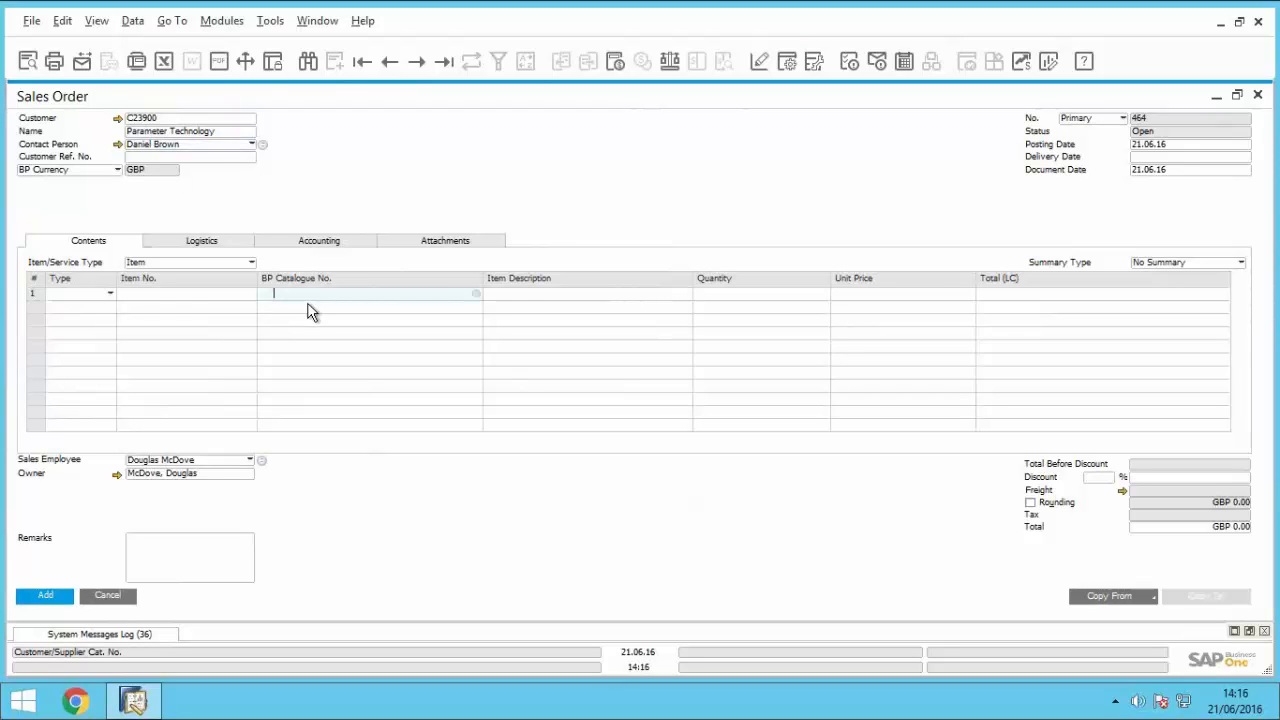
{"action": "type", "text": "OP1111"}
{"action": "key", "text": "Tab"}
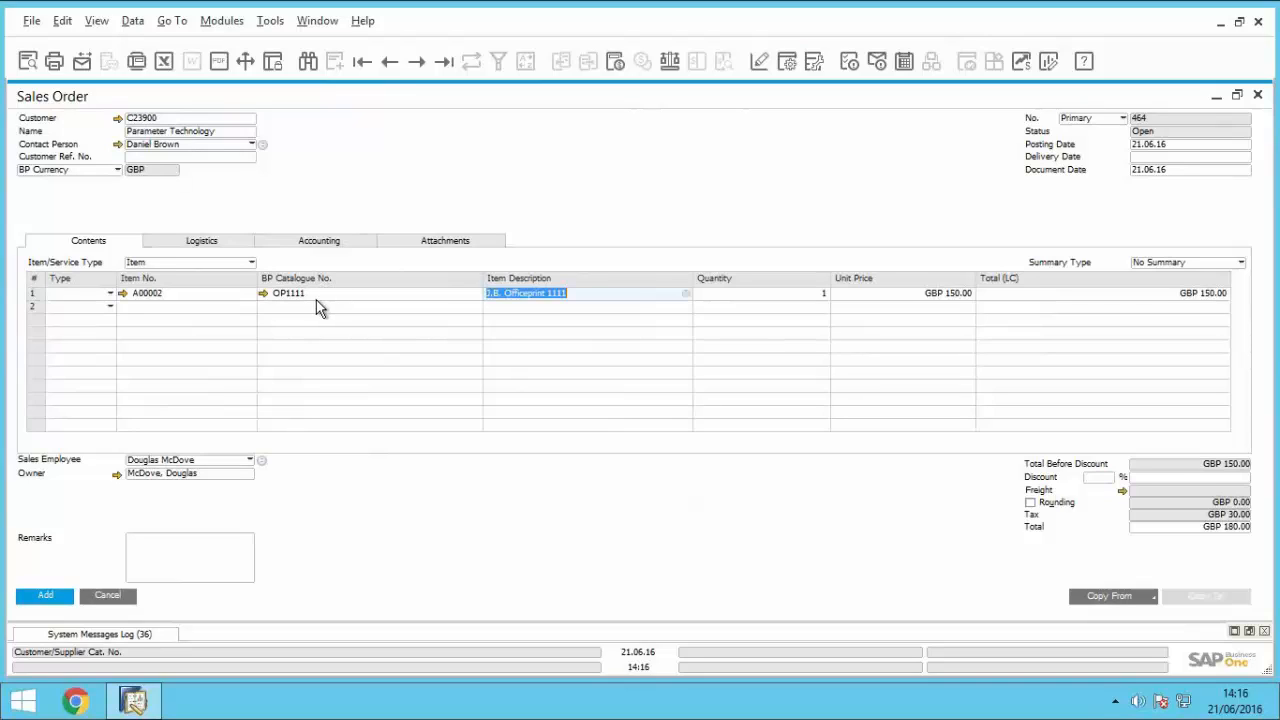
{"action": "left_click", "coordinate": [578, 293]}
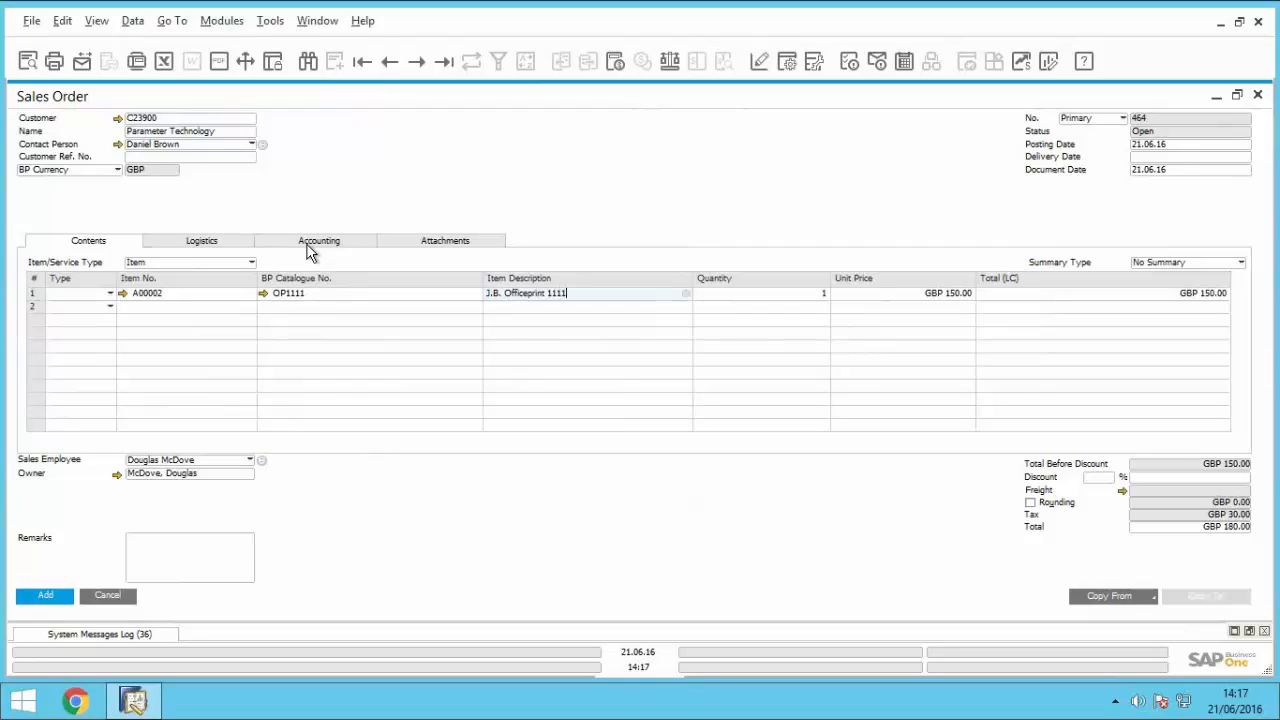
{"action": "left_click", "coordinate": [104, 595]}
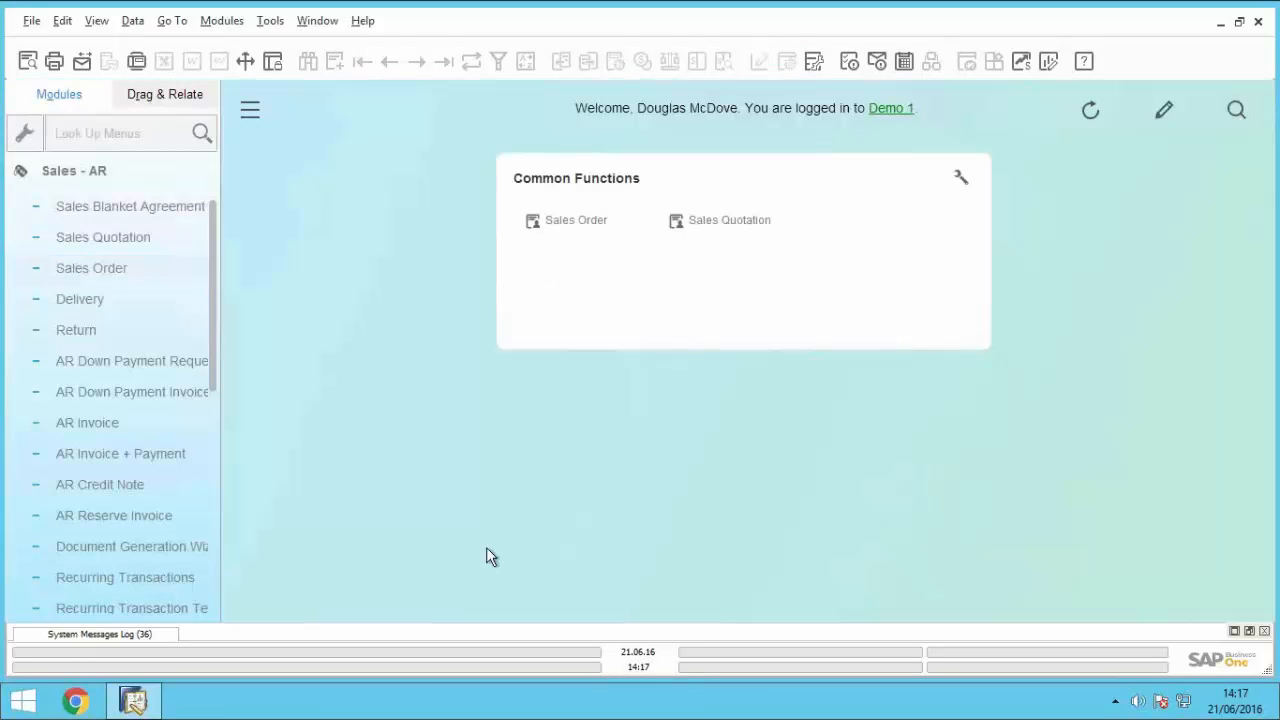
Step: Collapse Sales - AR and look through the Stock Management module, expanding its Stock Reports and Item Management folders
{"action": "left_click", "coordinate": [126, 182]}
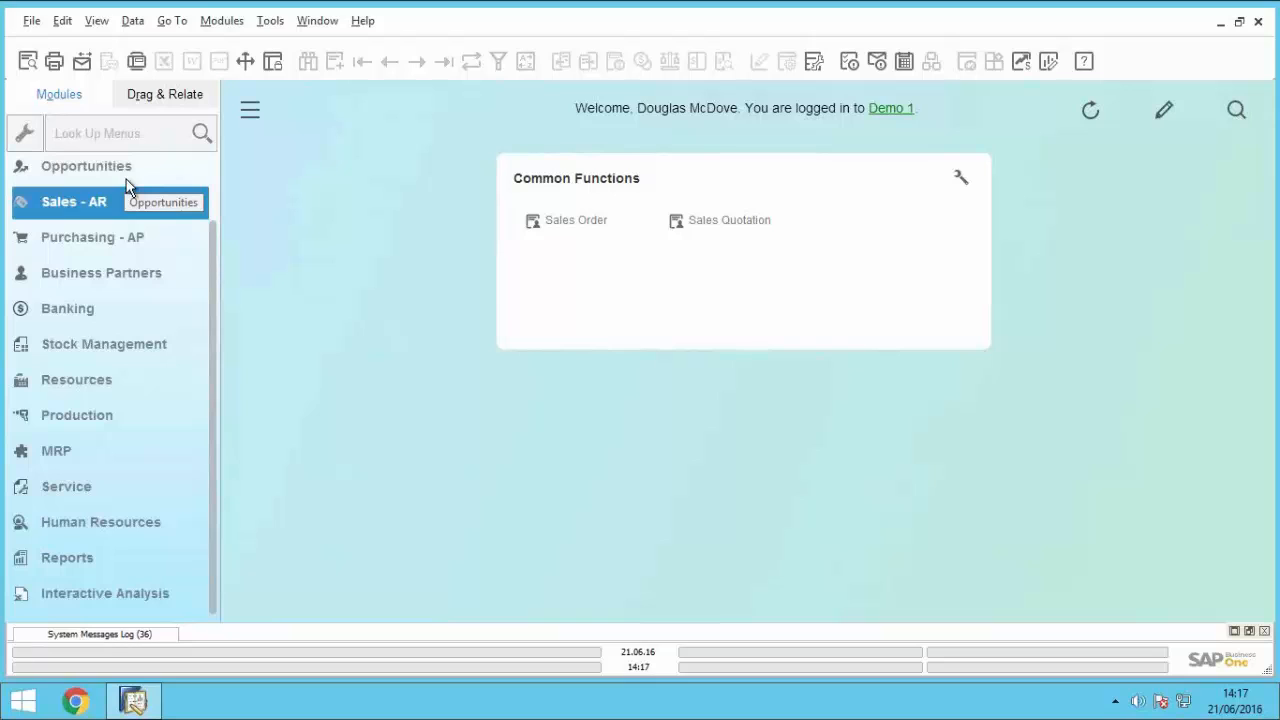
{"action": "left_click", "coordinate": [200, 274]}
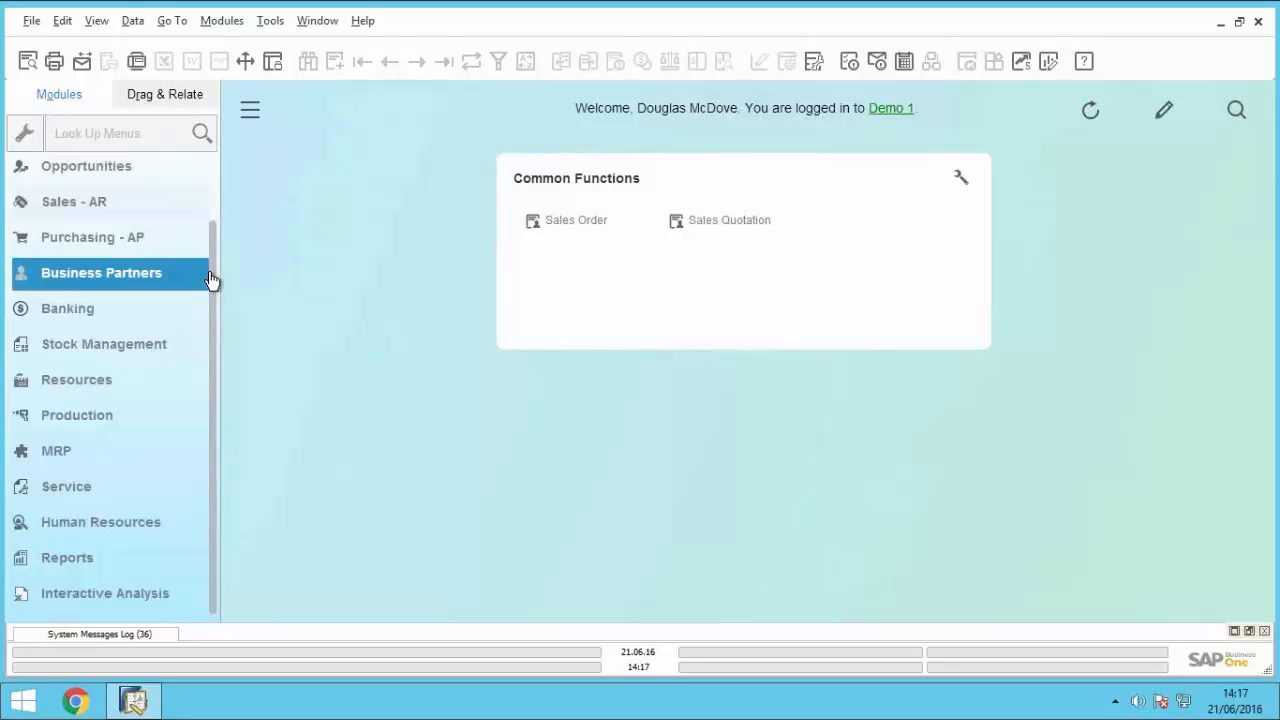
{"action": "left_click_drag", "start_coordinate": [216, 237], "coordinate": [214, 160]}
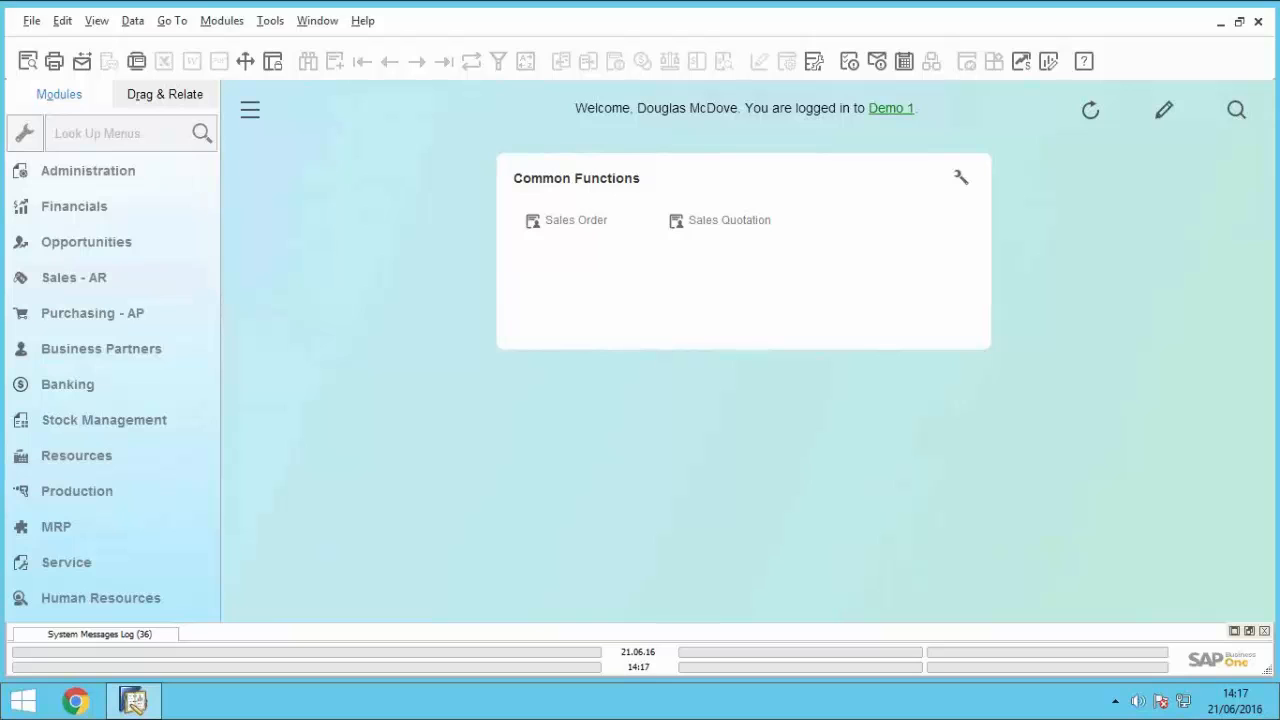
{"action": "left_click", "coordinate": [101, 421]}
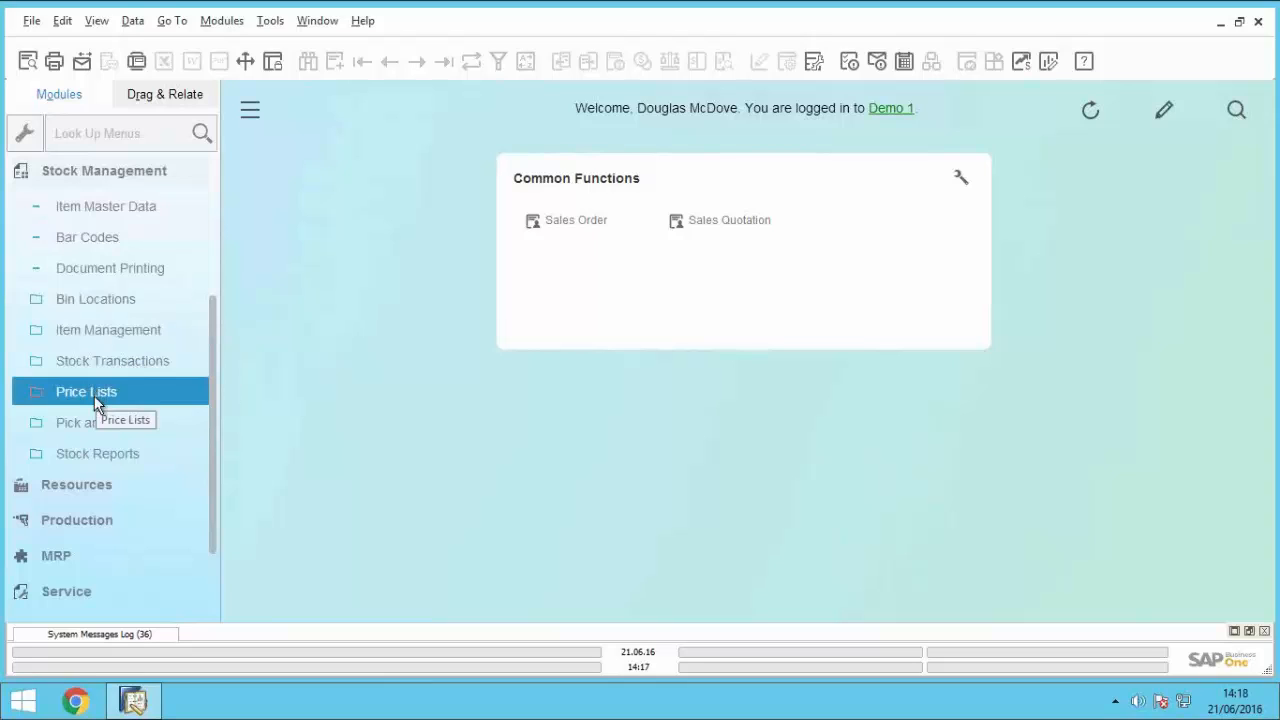
{"action": "left_click", "coordinate": [95, 455]}
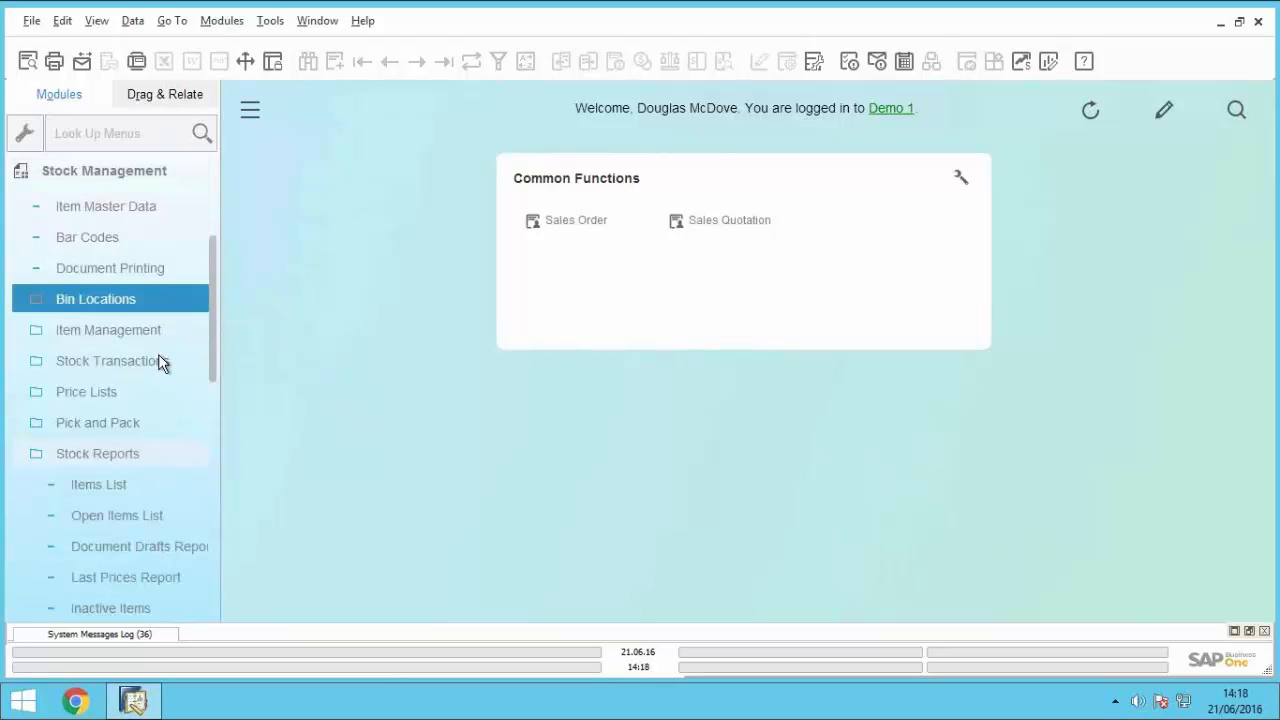
{"action": "left_click", "coordinate": [148, 331]}
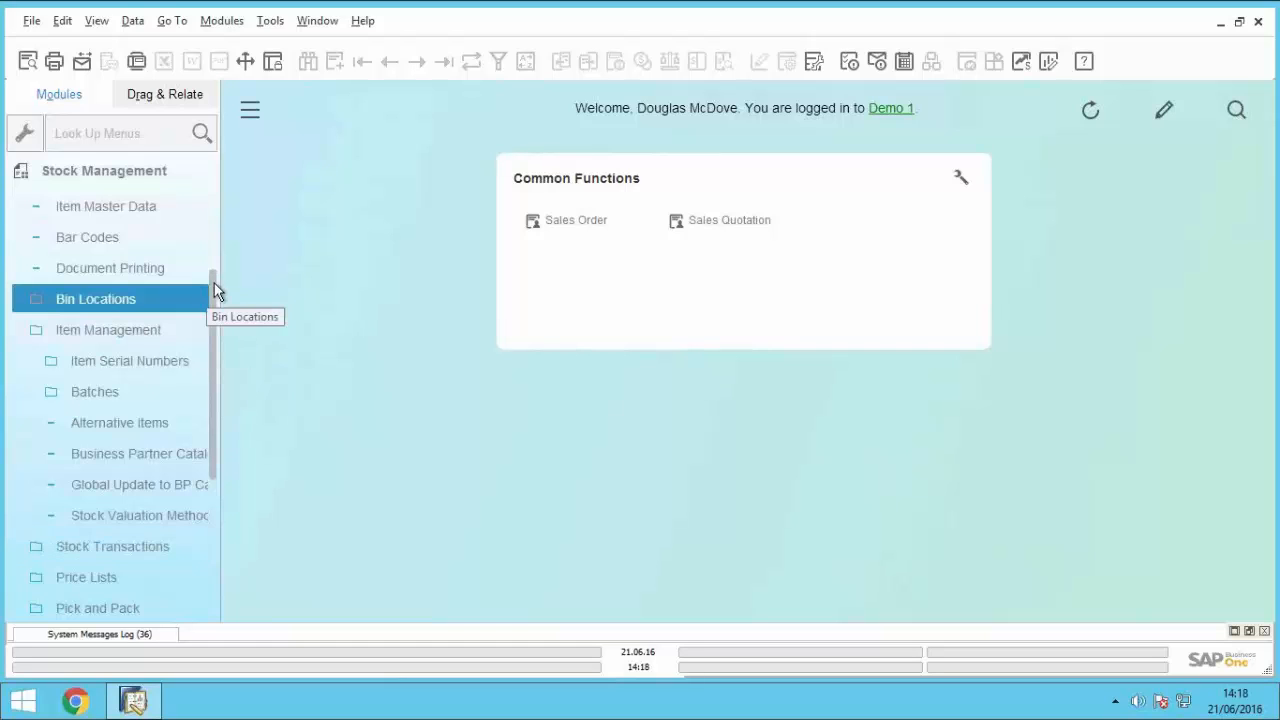
{"action": "scroll", "coordinate": [218, 248], "scroll_direction": "up", "scroll_amount": 4}
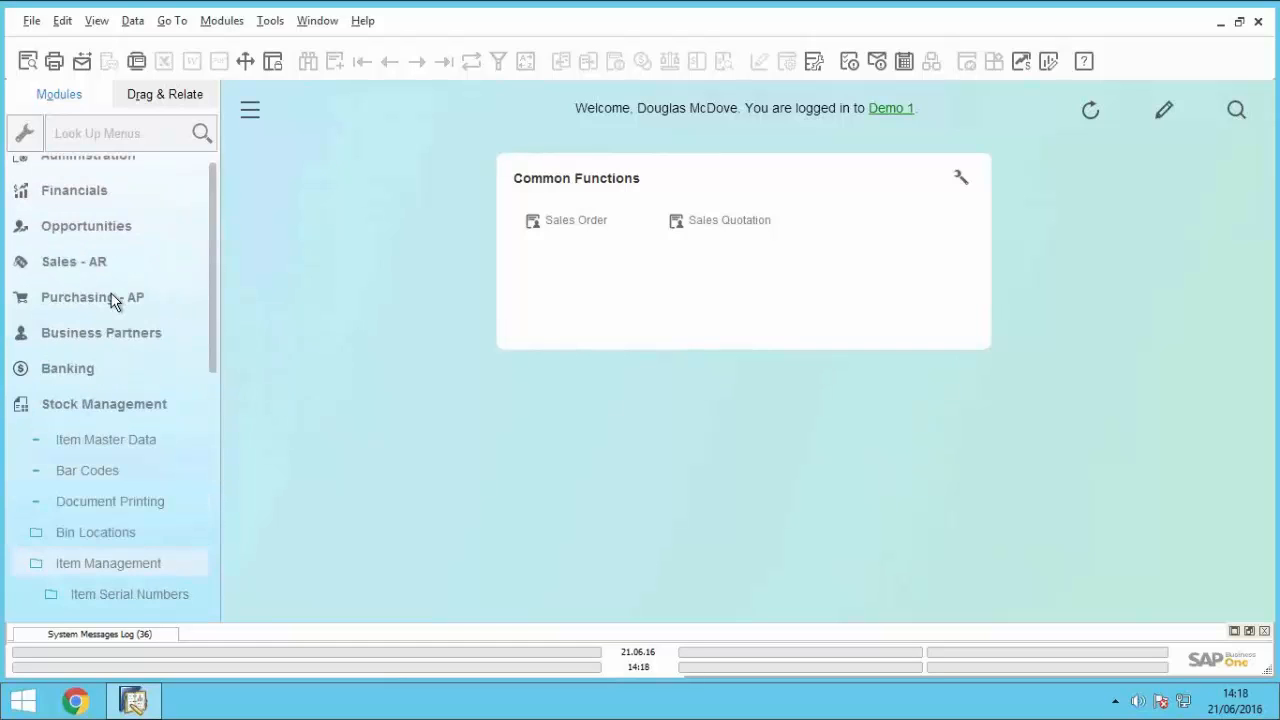
Step: Open a blank purchase order from Purchasing - AP and enter Lasercom as the supplier
{"action": "left_click", "coordinate": [106, 297]}
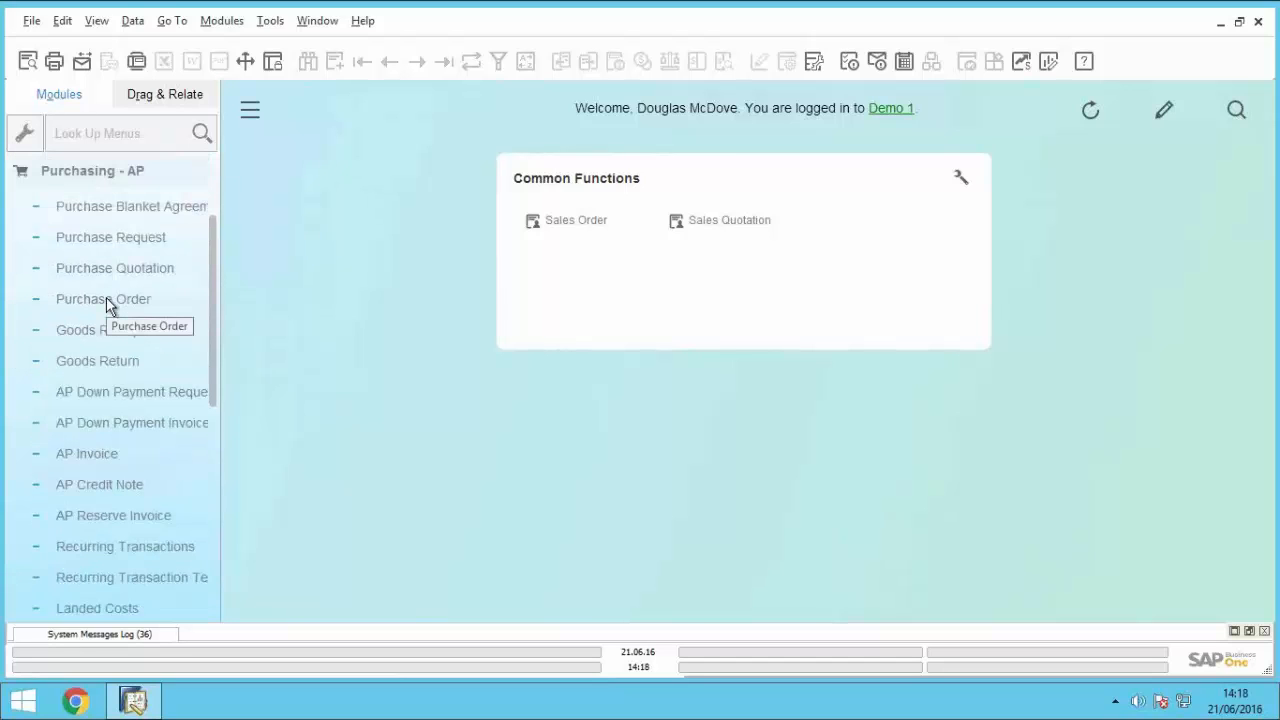
{"action": "left_click", "coordinate": [129, 305]}
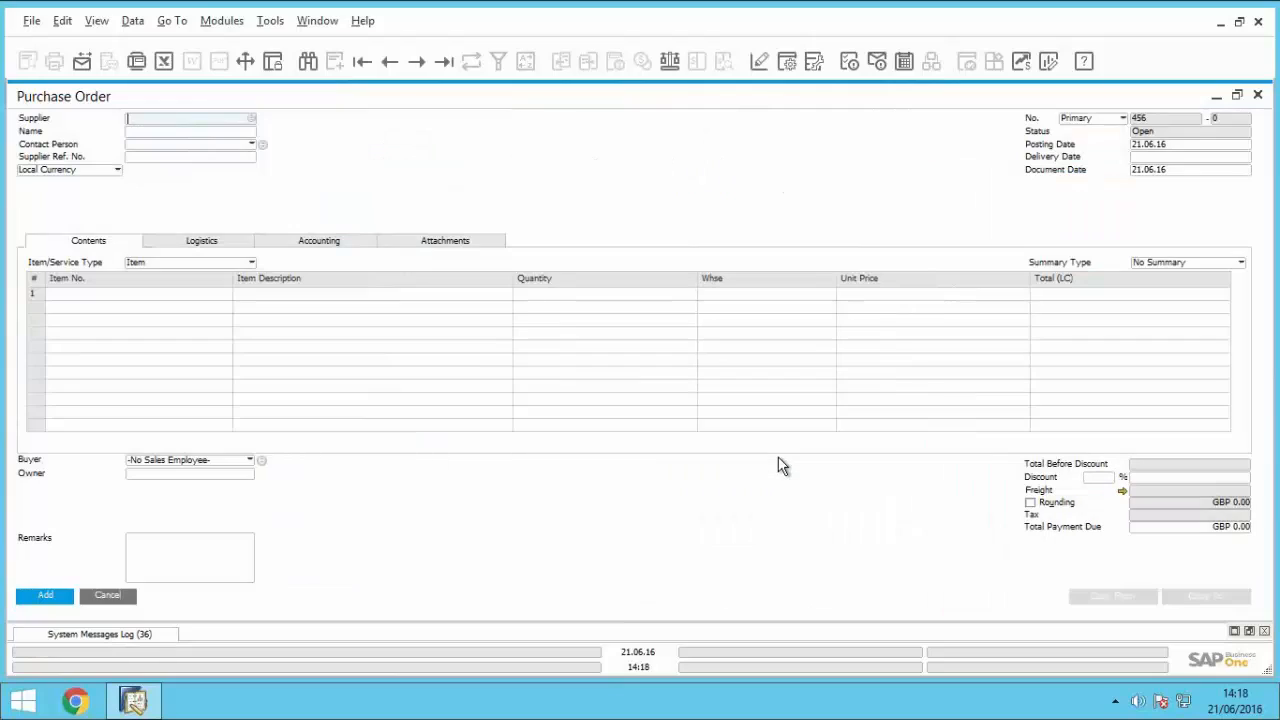
{"action": "left_click", "coordinate": [155, 131]}
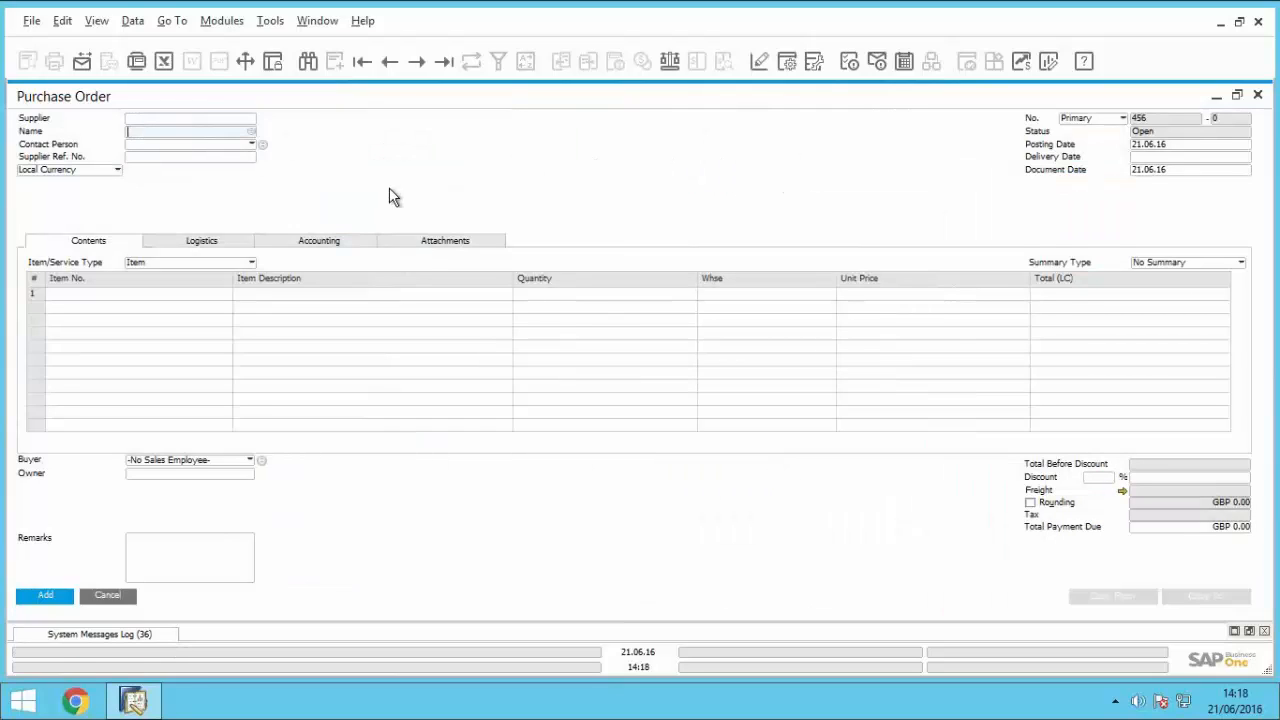
{"action": "type", "text": "laser"}
{"action": "key", "text": "Tab"}
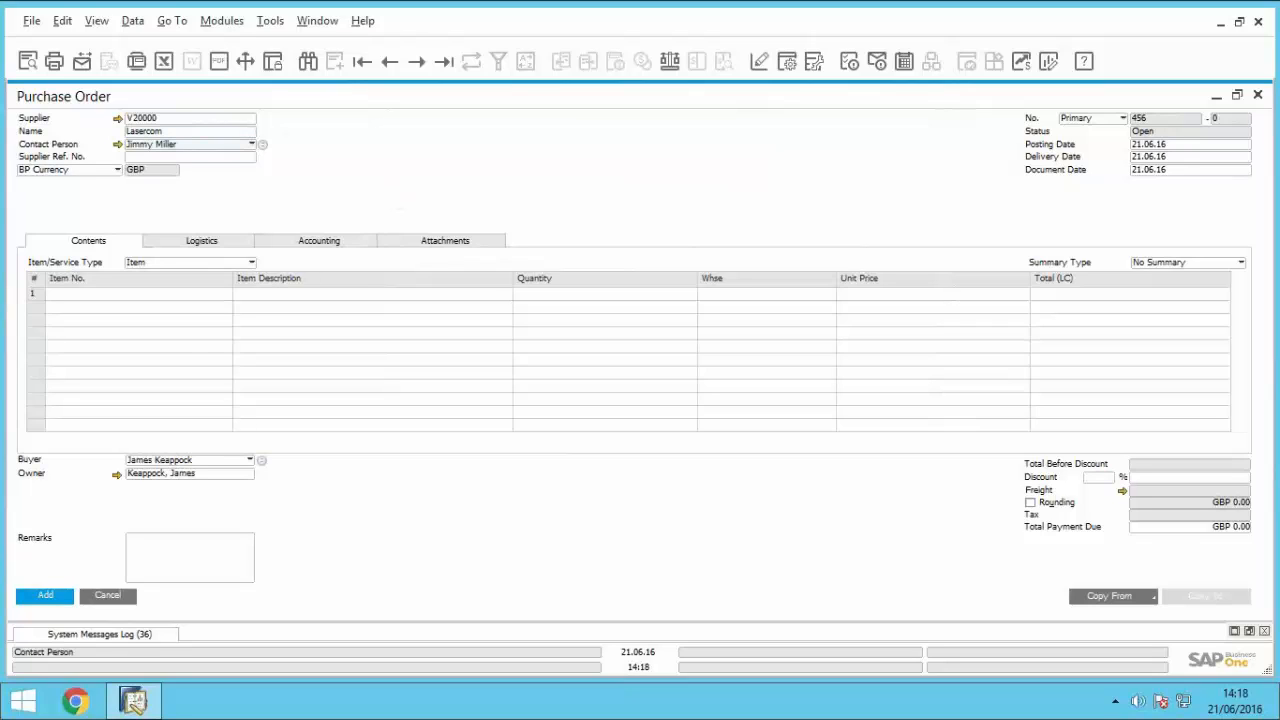
Step: Add item A00001 to the first line of the purchase order
{"action": "left_click", "coordinate": [155, 293]}
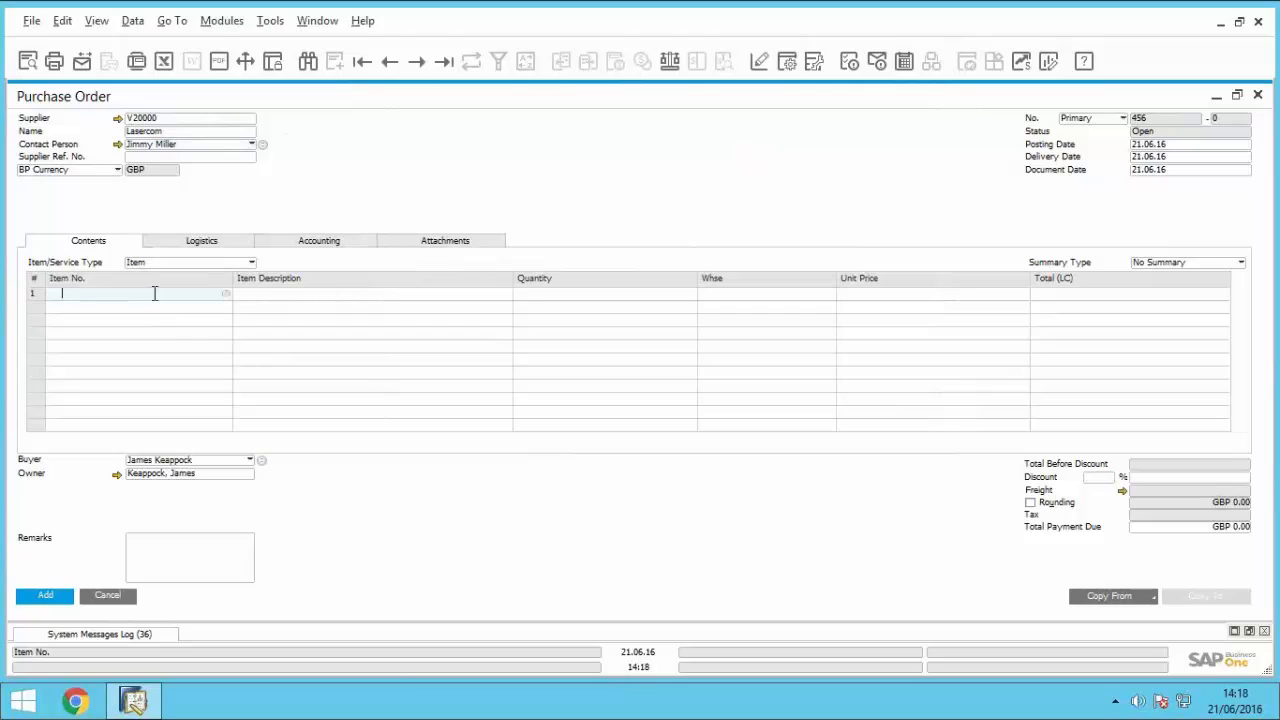
{"action": "type", "text": "a00001"}
{"action": "key", "text": "Tab"}
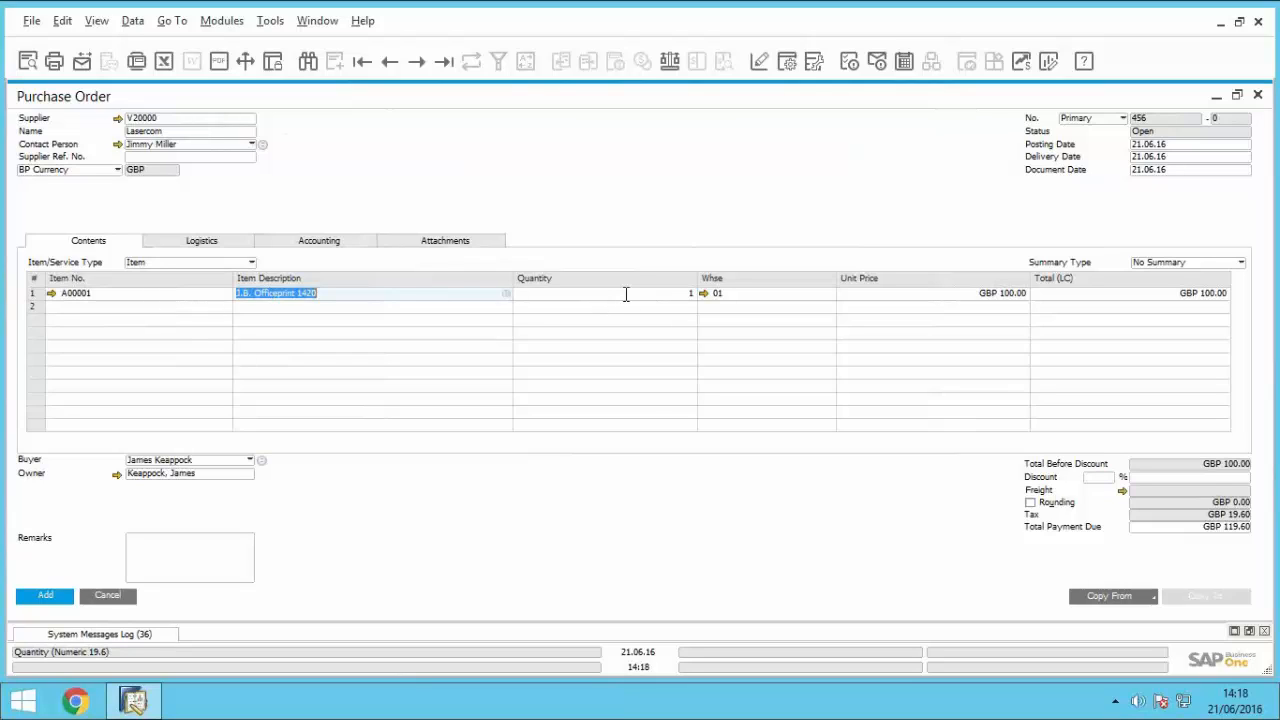
Step: Set the quantity of item A00001 to 5 and add the Lasercom purchase order
{"action": "left_click", "coordinate": [626, 294]}
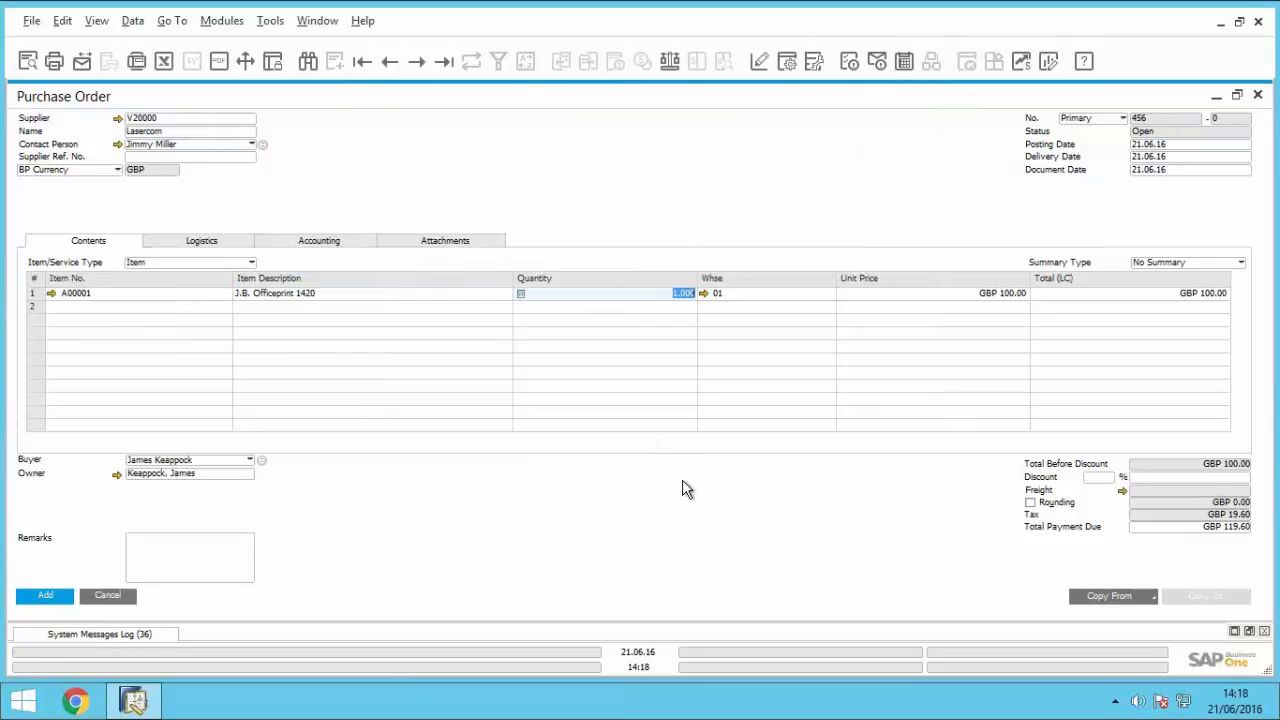
{"action": "type", "text": "5"}
{"action": "left_click", "coordinate": [45, 596]}
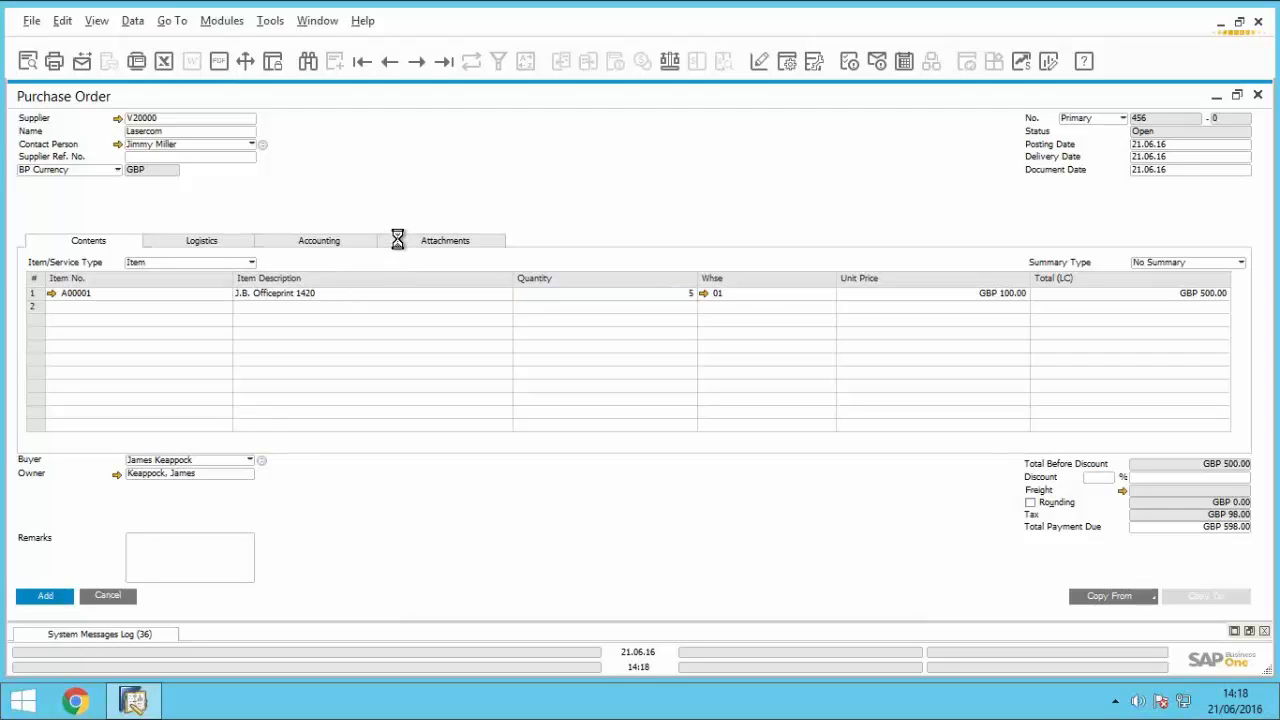
Step: Bring up the saved Lasercom purchase order, copy it to a Goods Receipt PO and add the receipt, accepting that it becomes unchangeable
{"action": "left_click", "coordinate": [390, 62]}
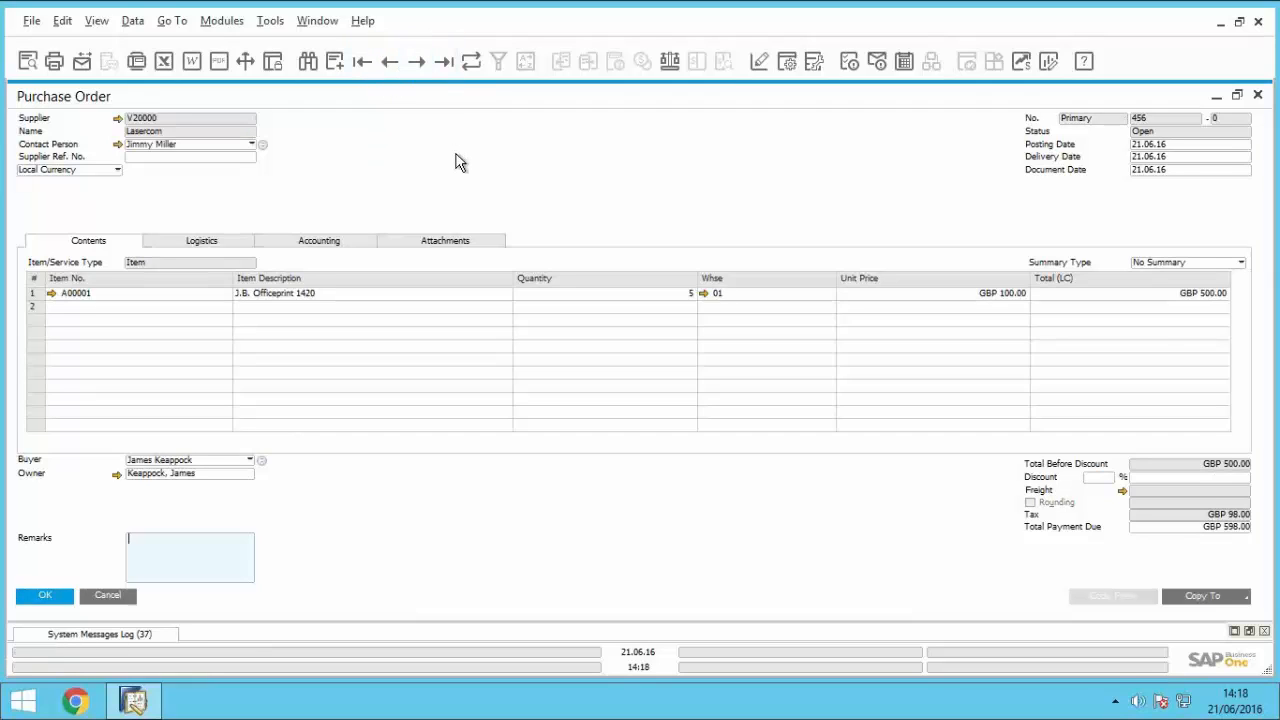
{"action": "left_click", "coordinate": [1192, 597]}
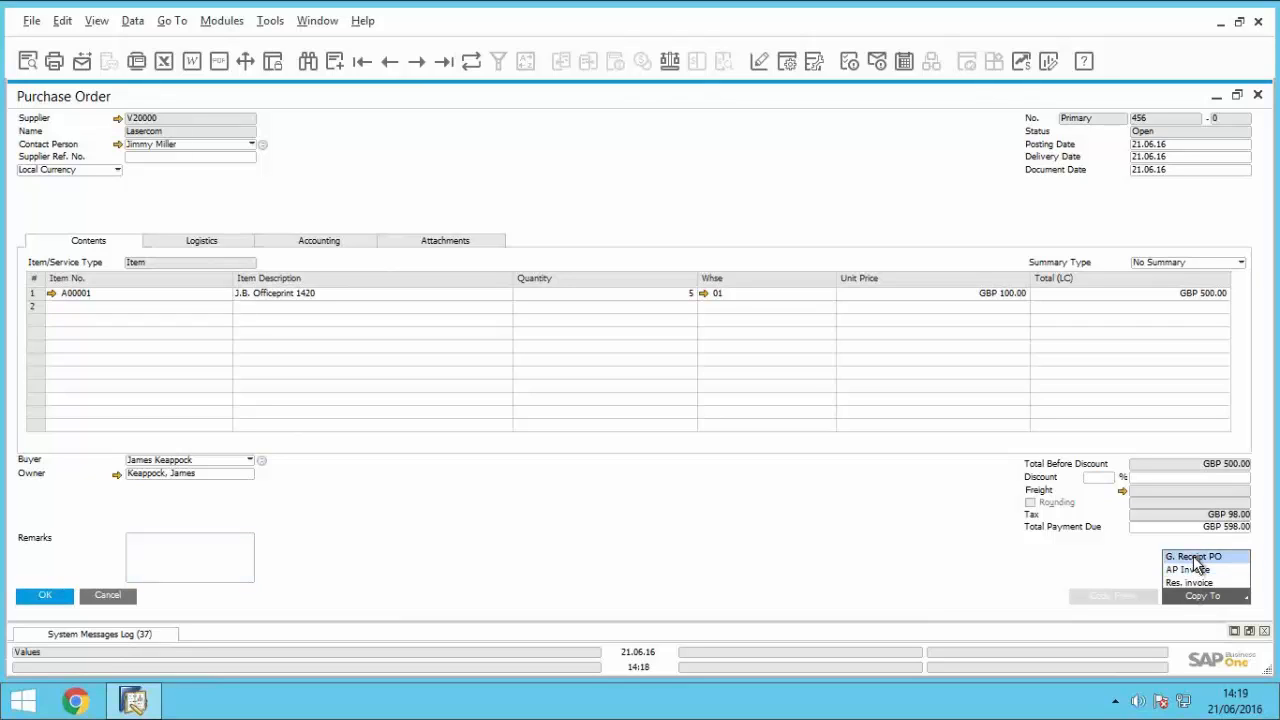
{"action": "left_click", "coordinate": [1195, 557]}
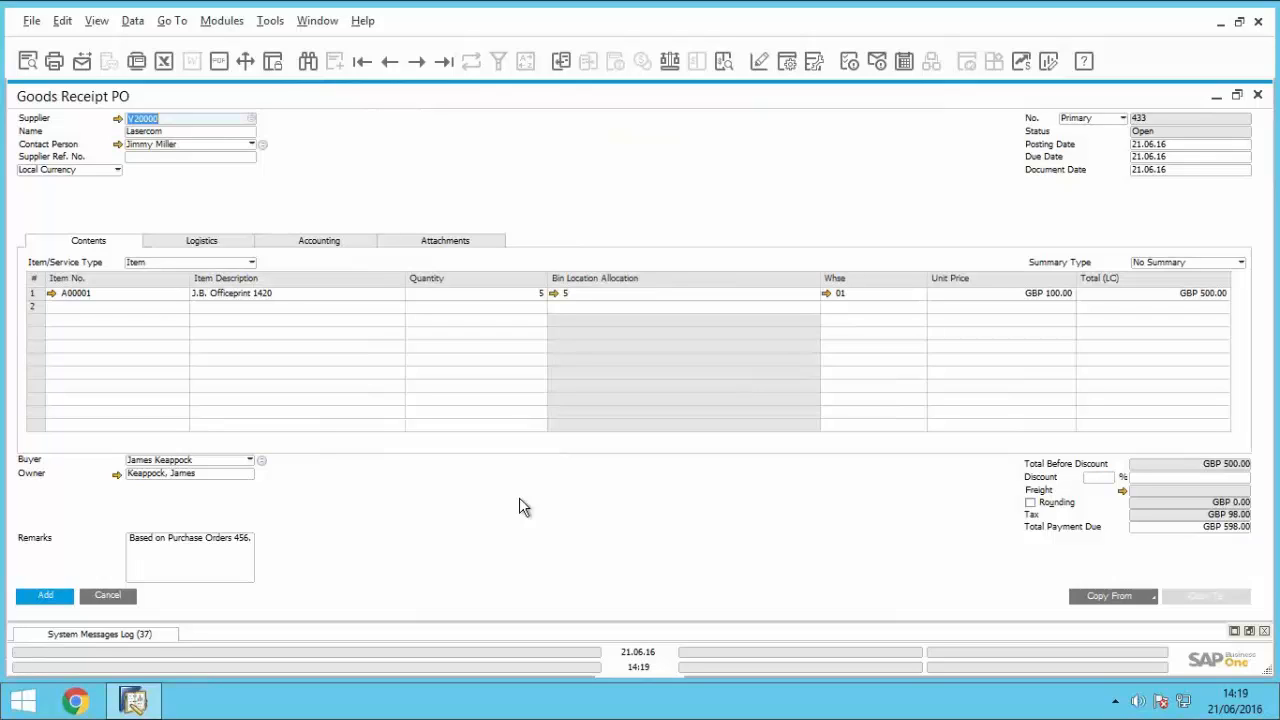
{"action": "left_click", "coordinate": [60, 598]}
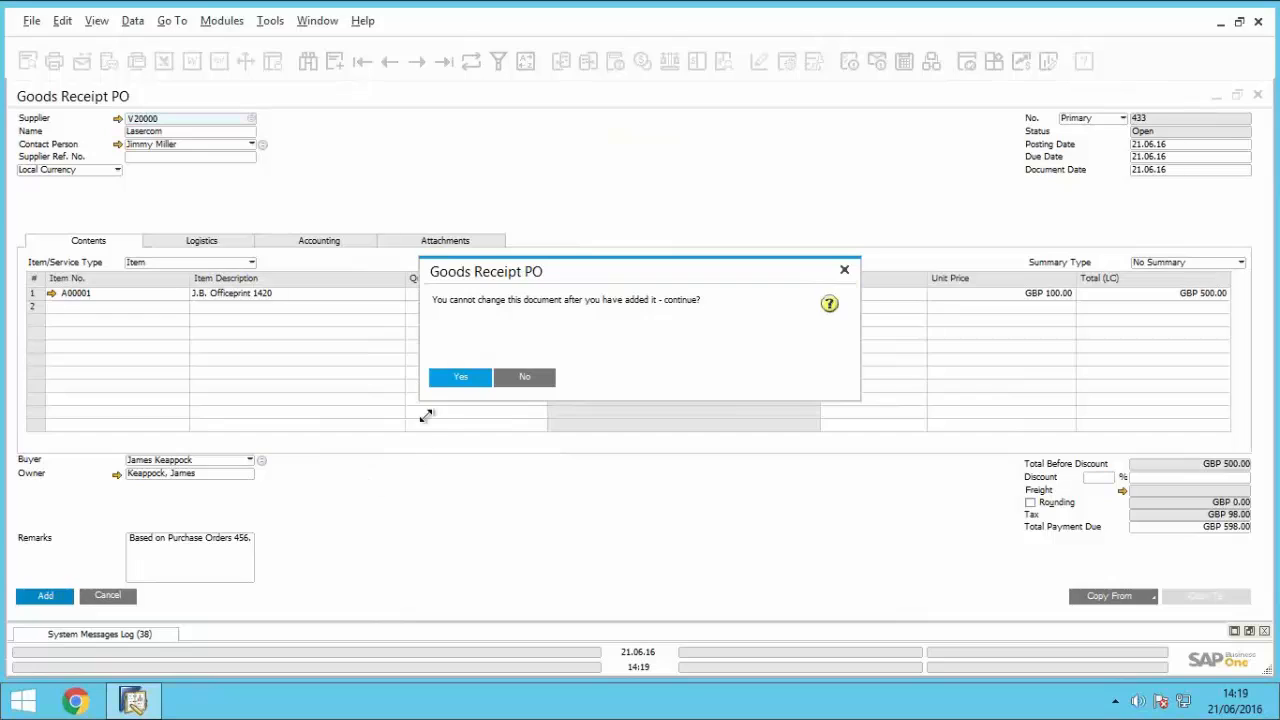
{"action": "left_click", "coordinate": [441, 379]}
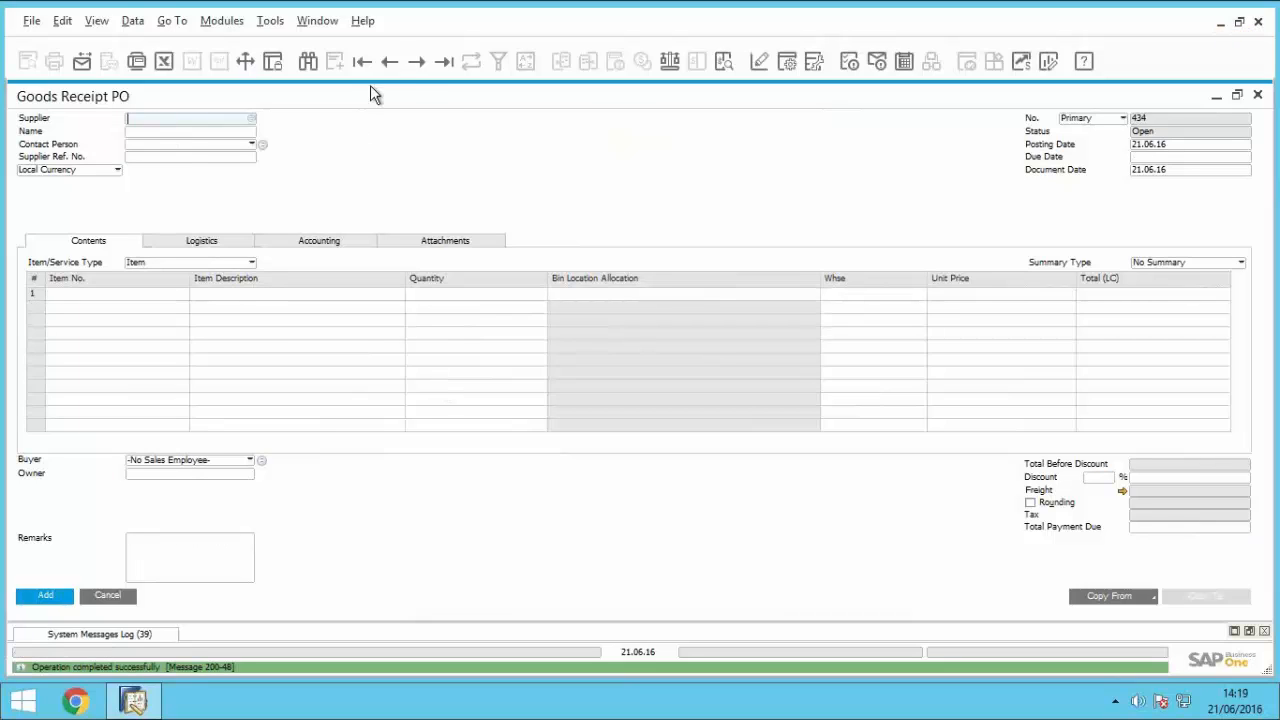
Step: Display the added goods receipt, and return to the purchase order to view its relationship map
{"action": "left_click", "coordinate": [387, 63]}
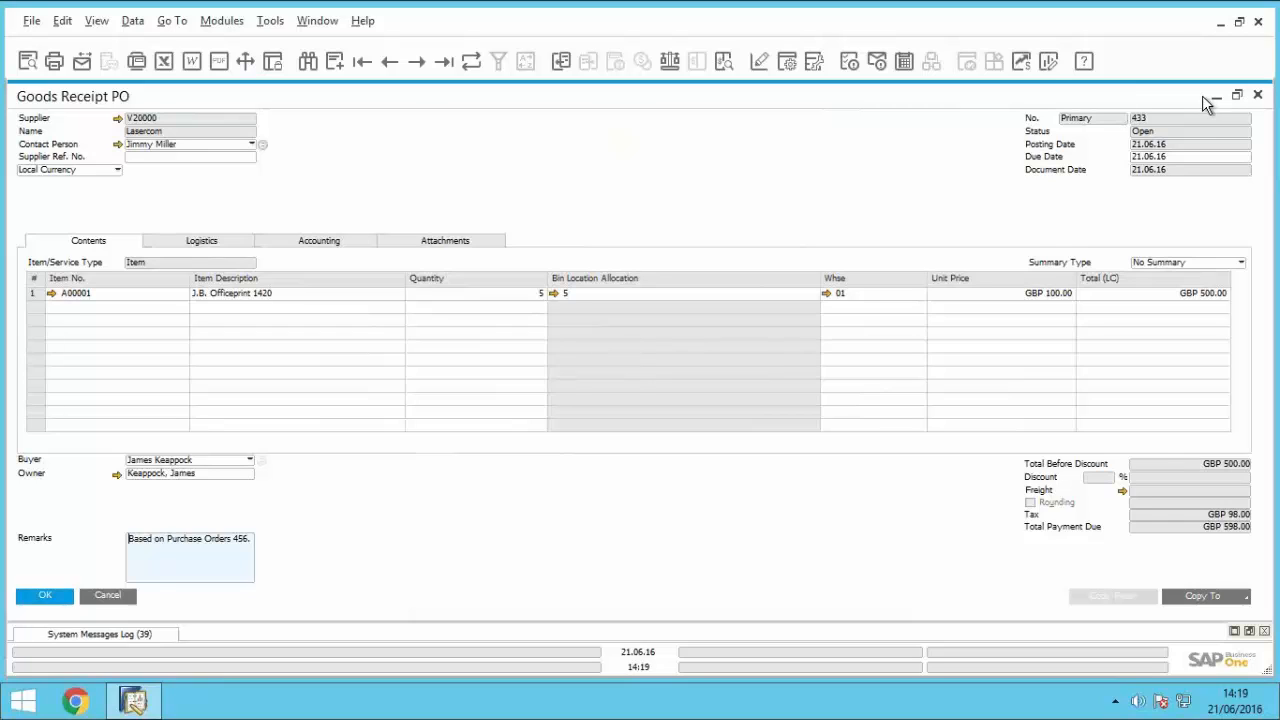
{"action": "left_click", "coordinate": [1237, 94]}
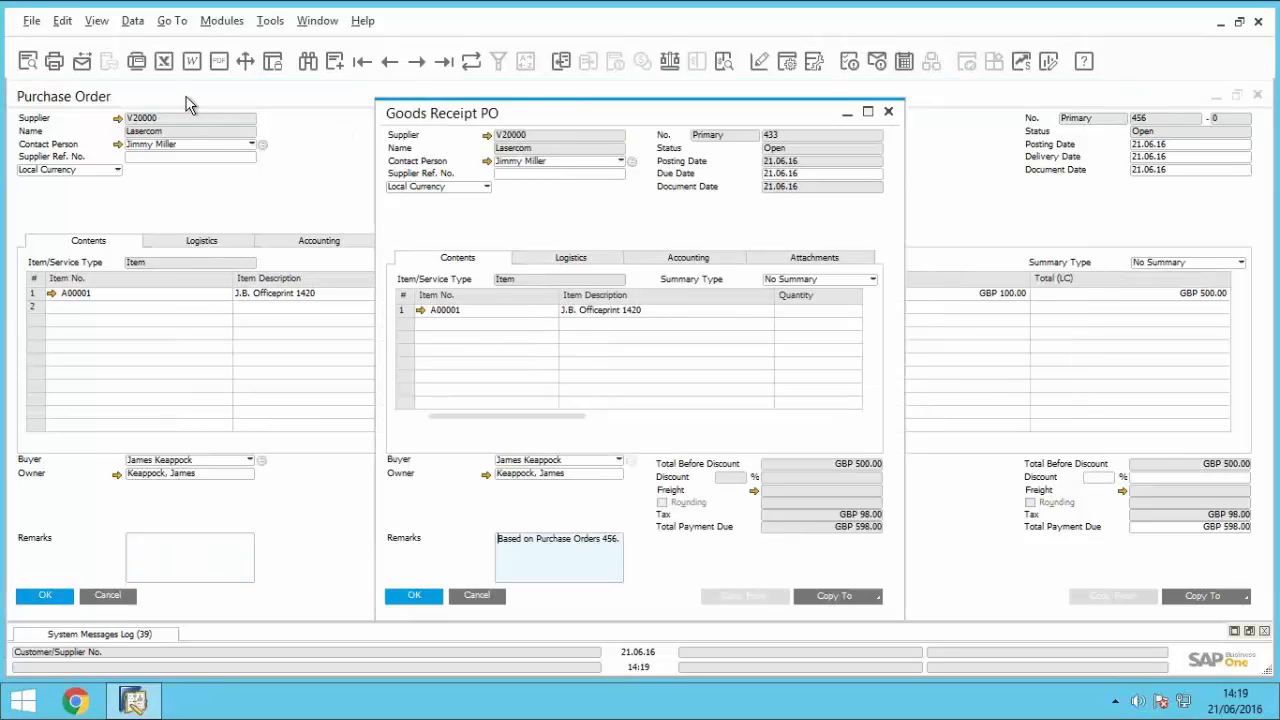
{"action": "left_click", "coordinate": [329, 94]}
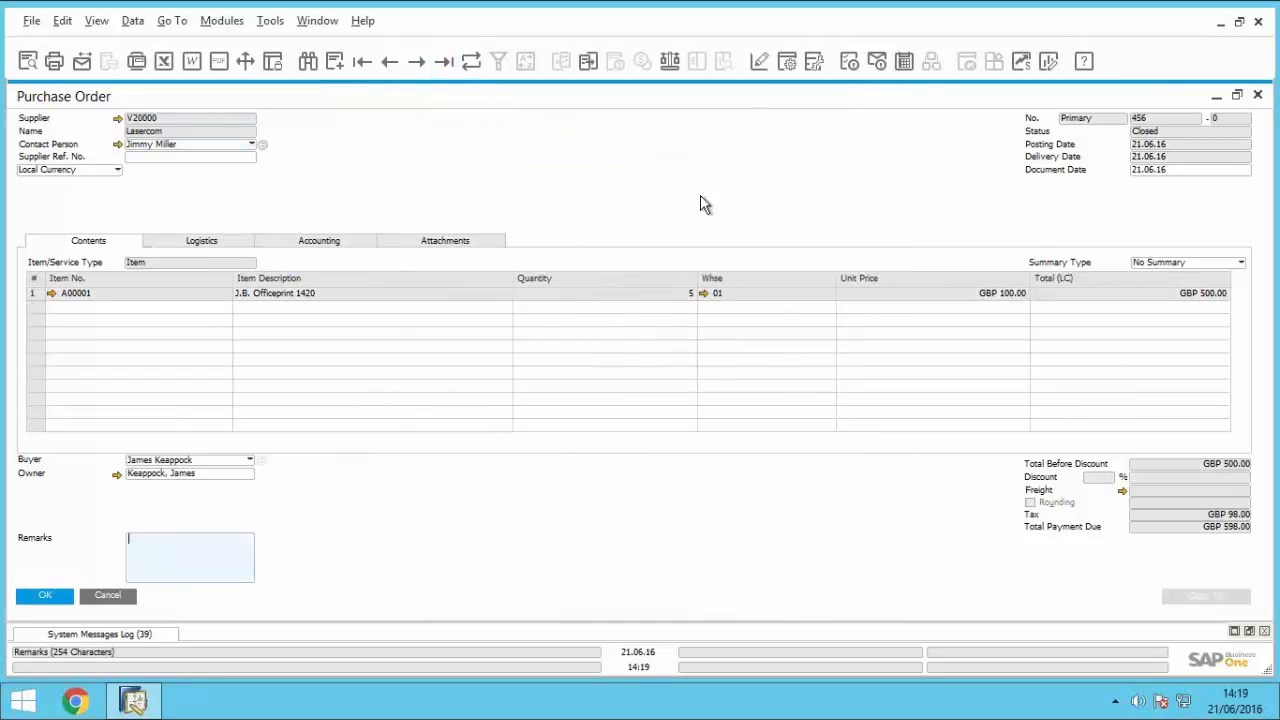
{"action": "right_click", "coordinate": [703, 196]}
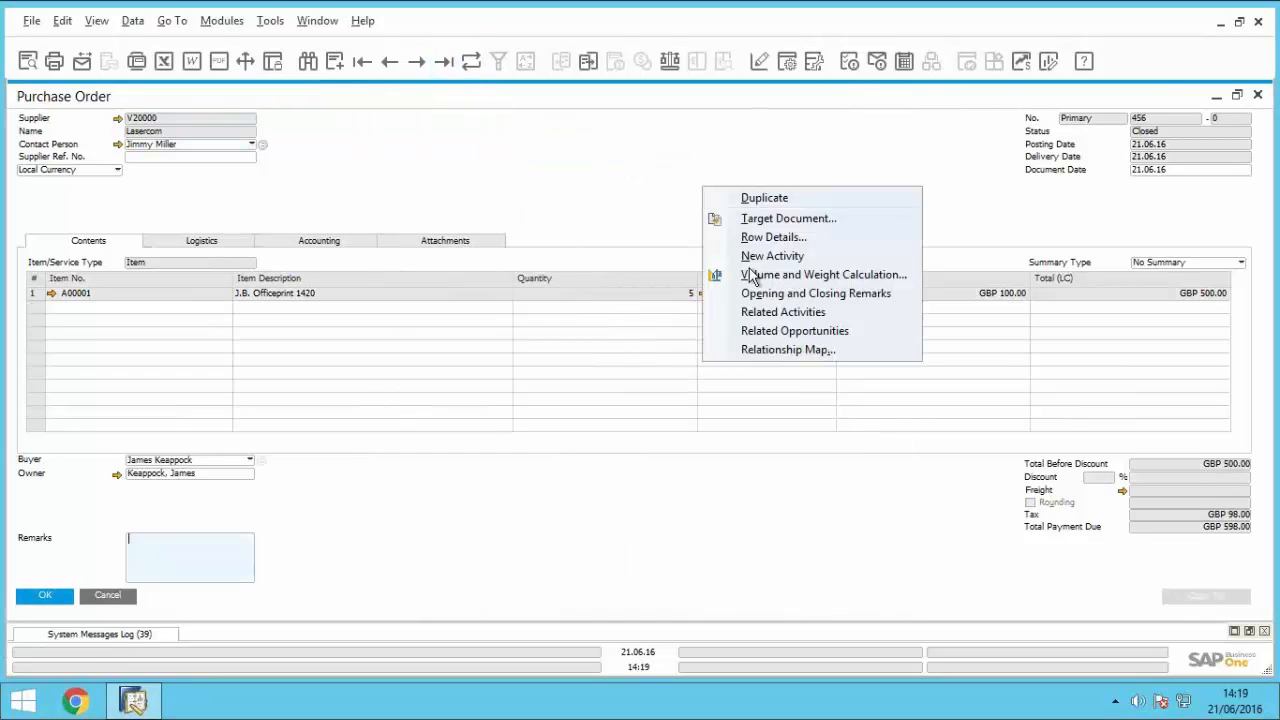
{"action": "left_click", "coordinate": [785, 352]}
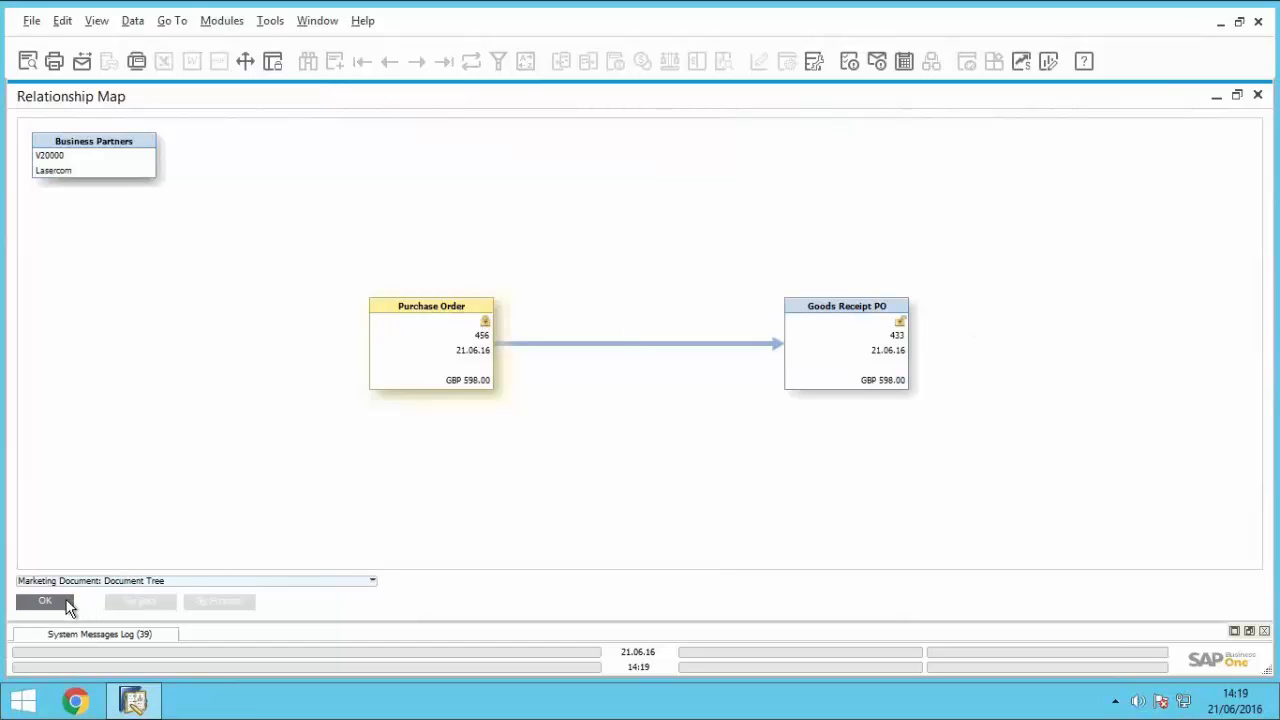
Step: Open the goods receipt from the relationship map and review the stock data of item A00001
{"action": "double_click", "coordinate": [840, 313]}
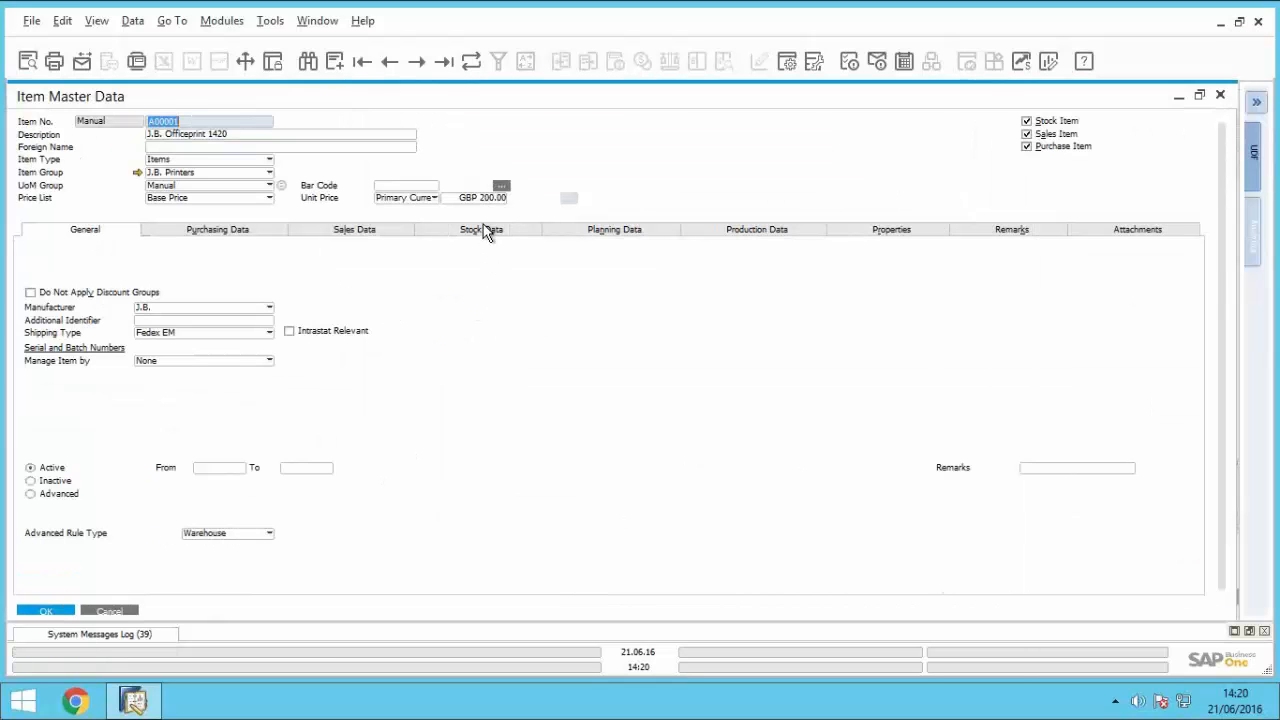
{"action": "left_click", "coordinate": [484, 231]}
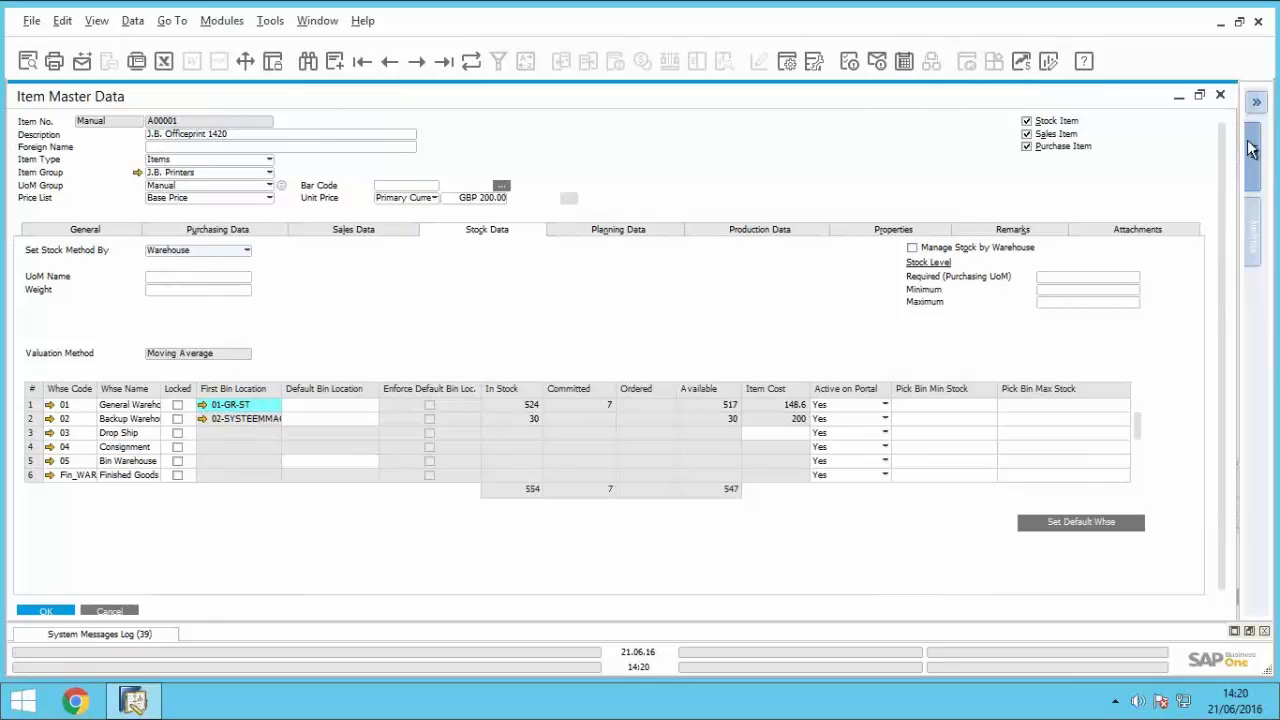
{"action": "left_click", "coordinate": [1221, 96]}
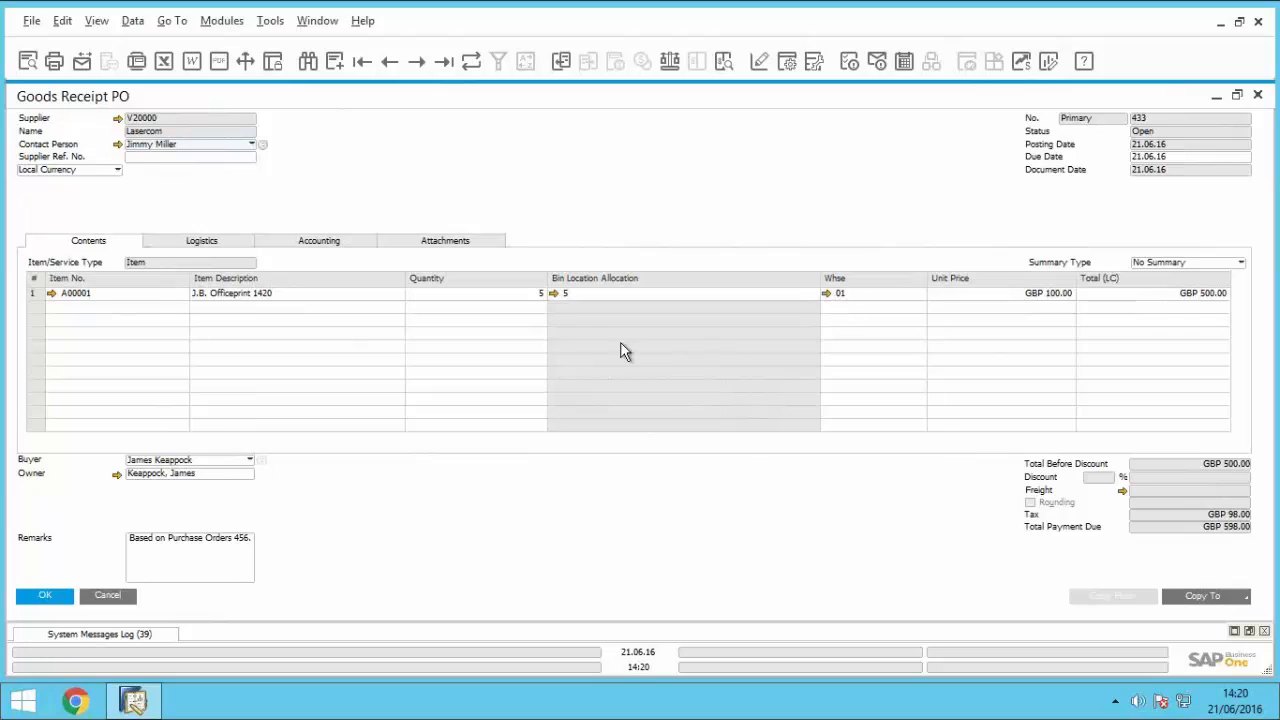
Step: Review the stock posting list for the goods receipt's bin location allocation in an enlarged window
{"action": "left_click", "coordinate": [553, 294]}
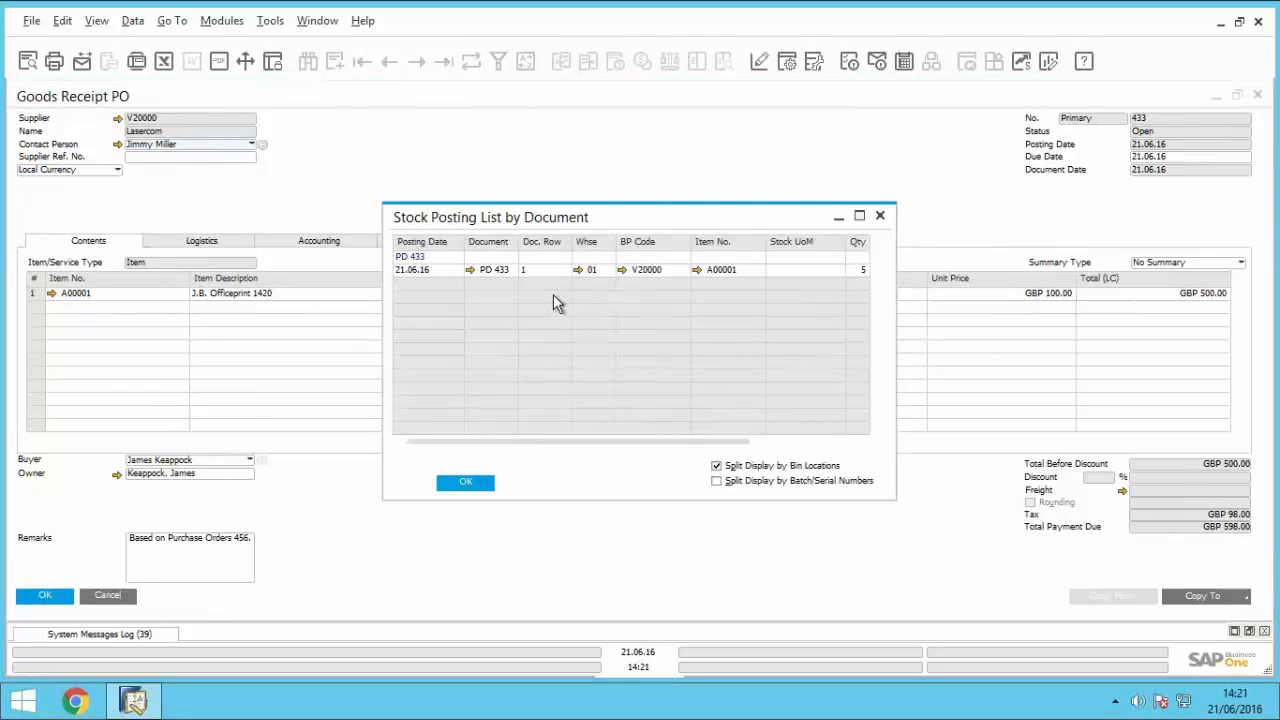
{"action": "left_click", "coordinate": [859, 215]}
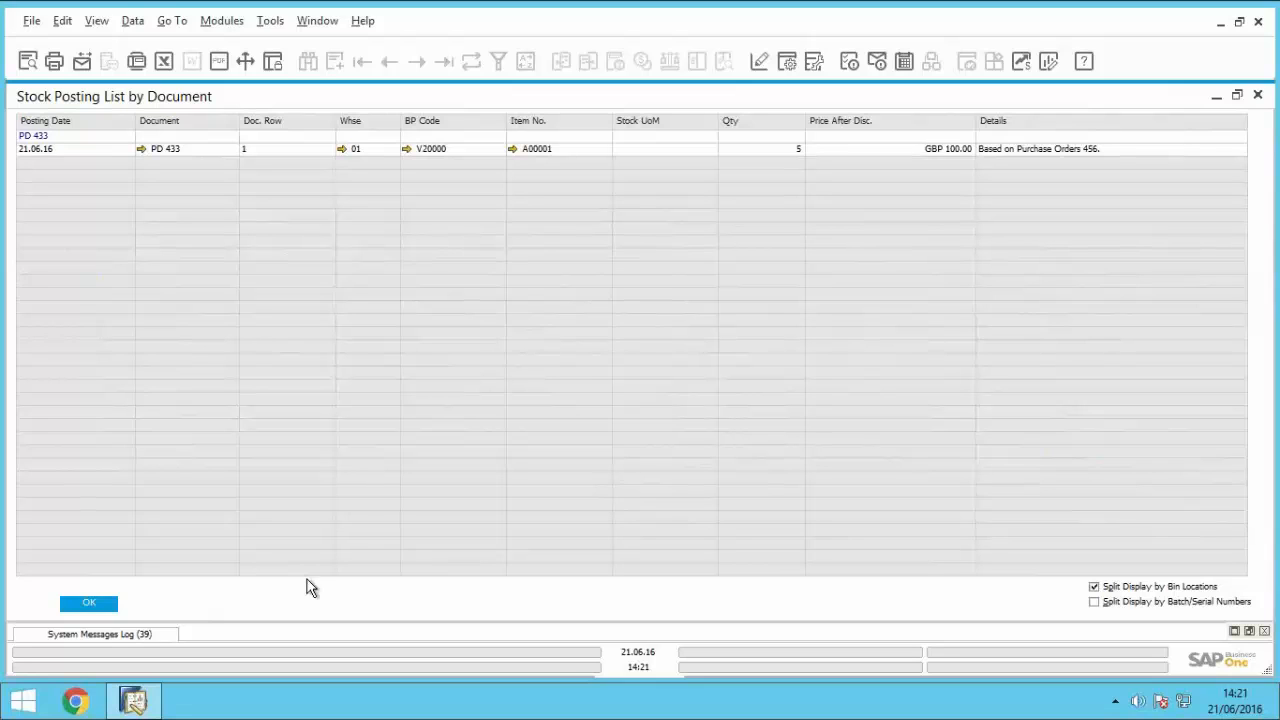
{"action": "left_click", "coordinate": [77, 607]}
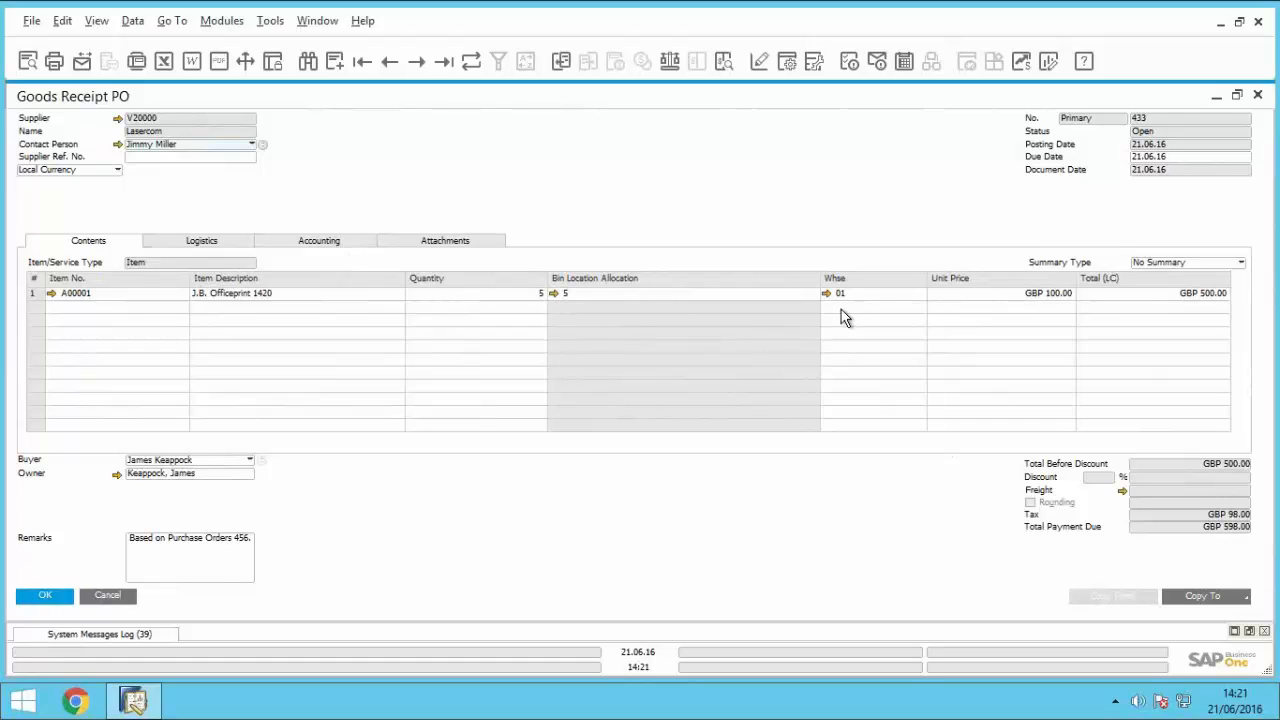
Step: Review the journal entry behind the goods receipt's accounting data, and return to the purchase order
{"action": "left_click", "coordinate": [318, 241]}
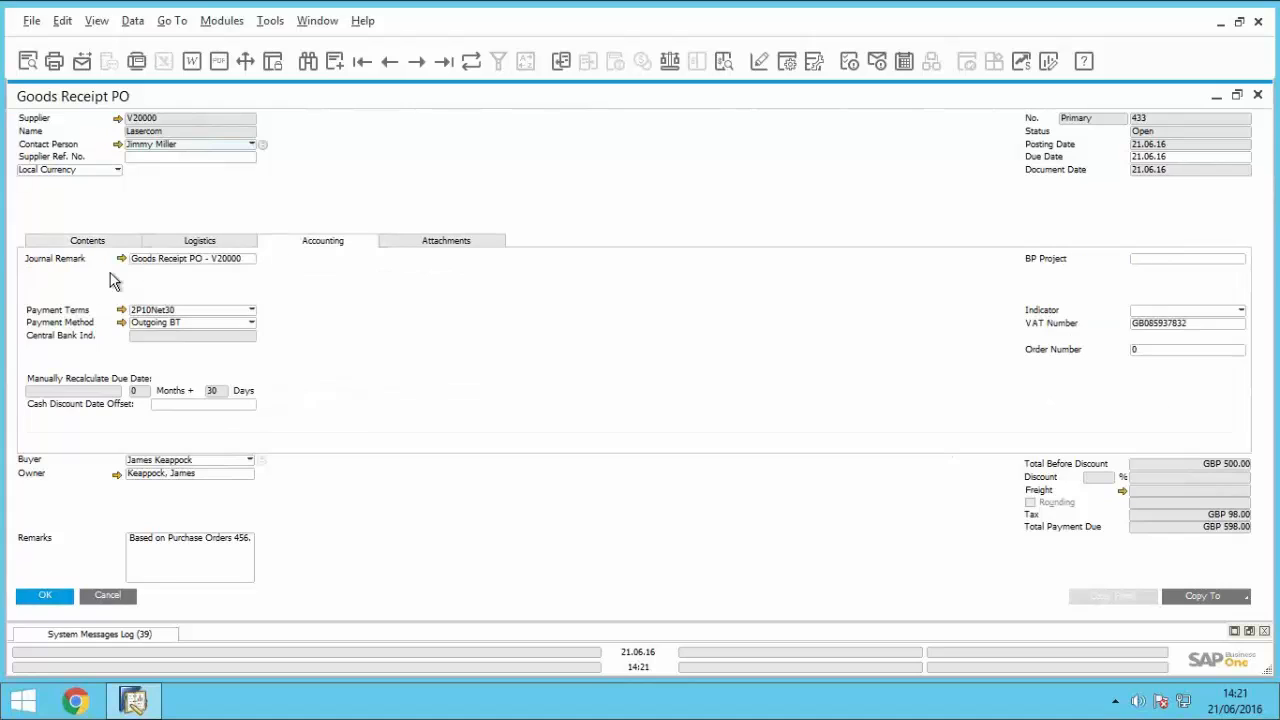
{"action": "left_click", "coordinate": [119, 259]}
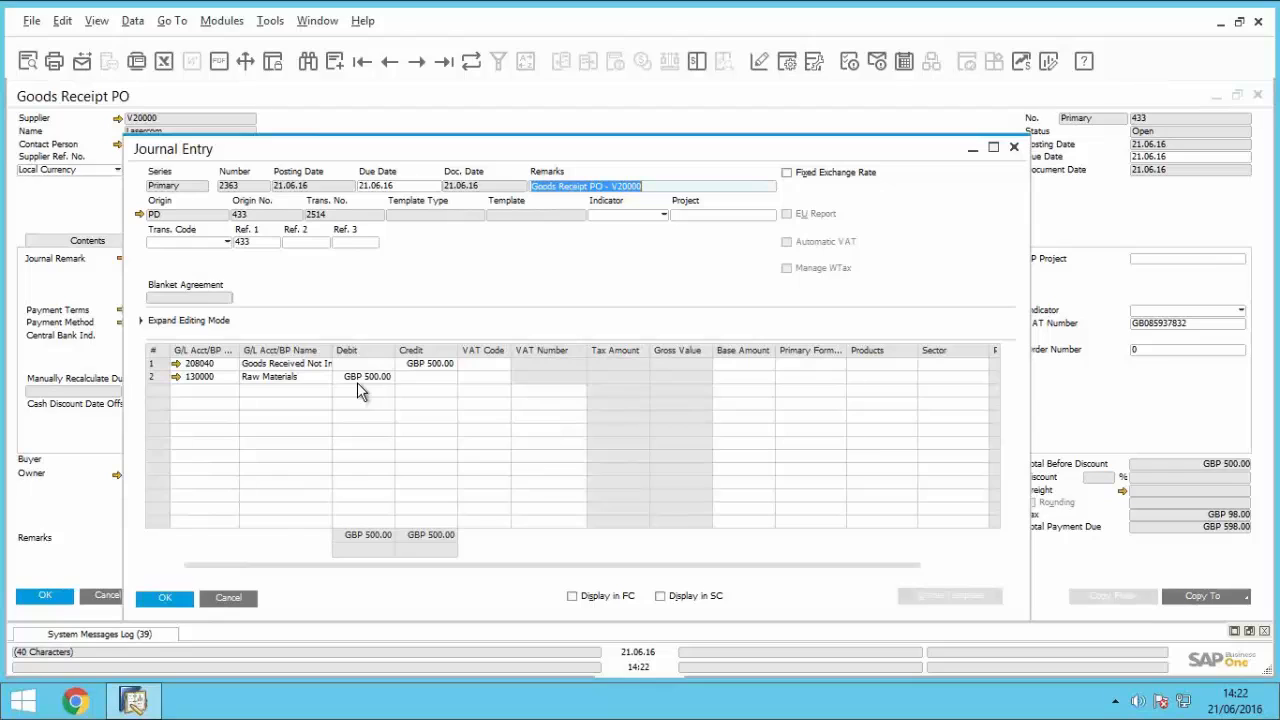
{"action": "left_click", "coordinate": [232, 599]}
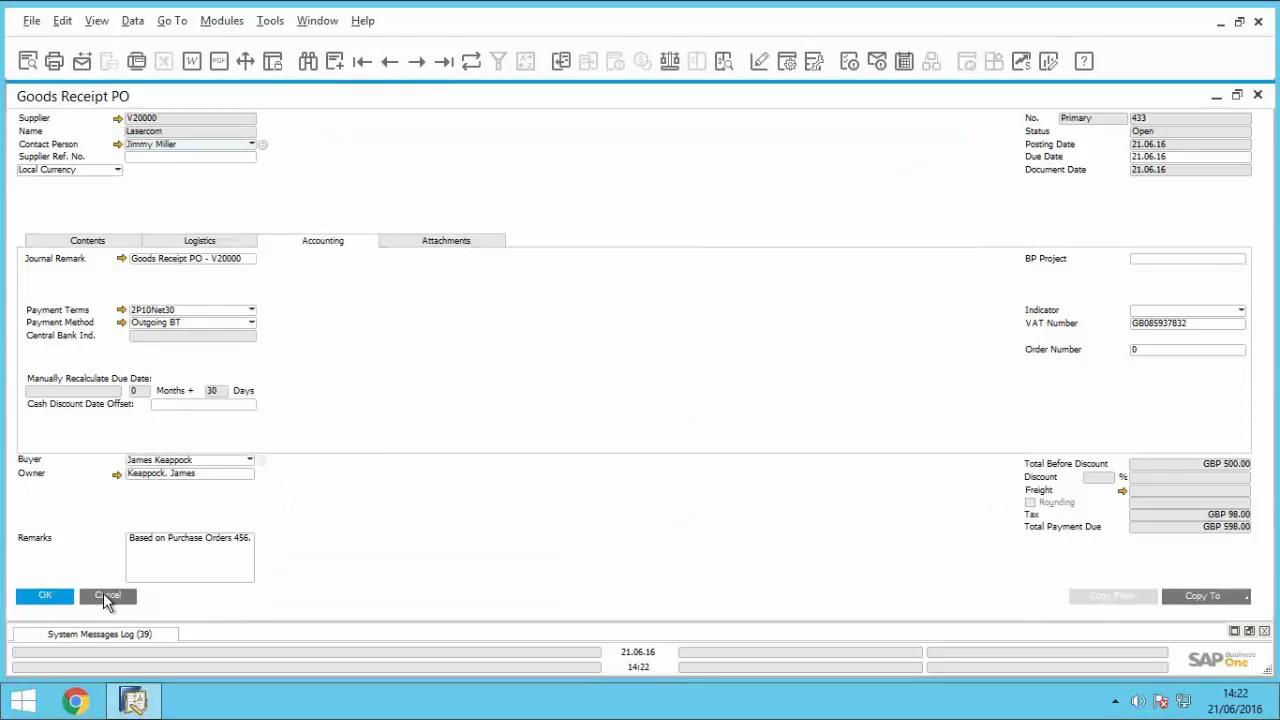
{"action": "left_click", "coordinate": [48, 597]}
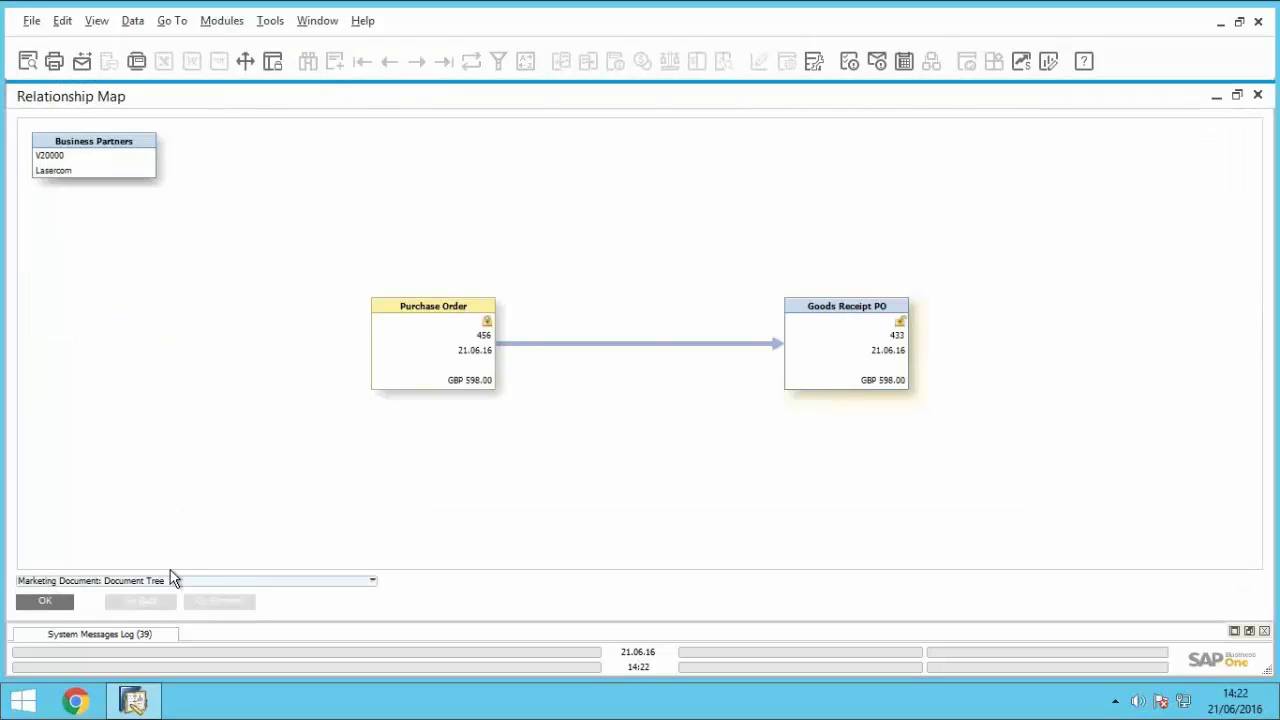
{"action": "left_click", "coordinate": [60, 607]}
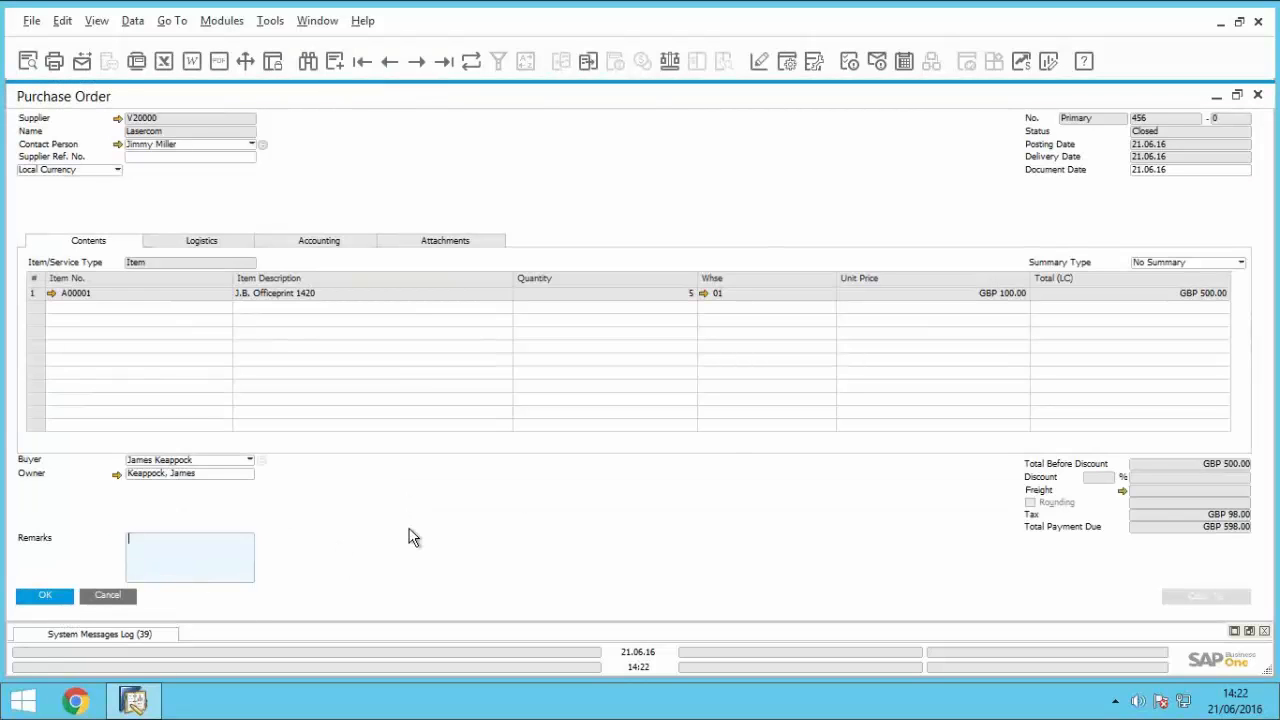
Step: Review the stock, planning and general data in the item master record of A00001 from the purchase order line
{"action": "left_click", "coordinate": [52, 296]}
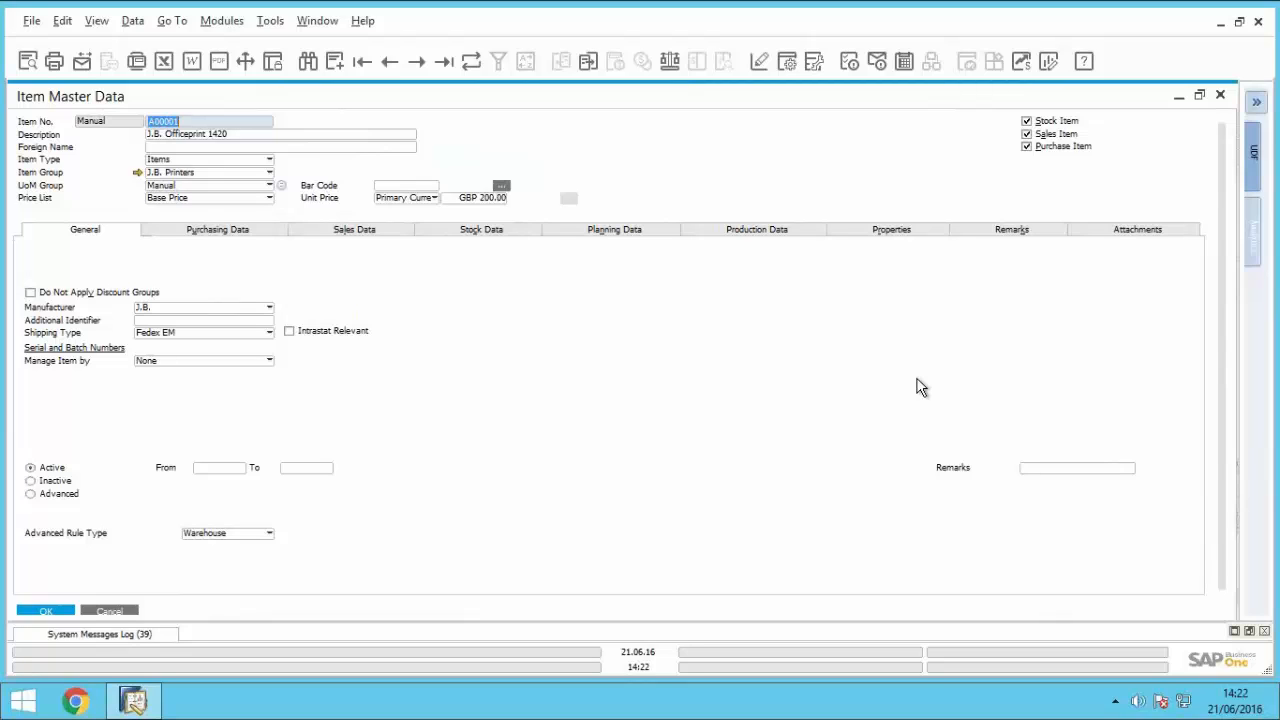
{"action": "left_click", "coordinate": [496, 235]}
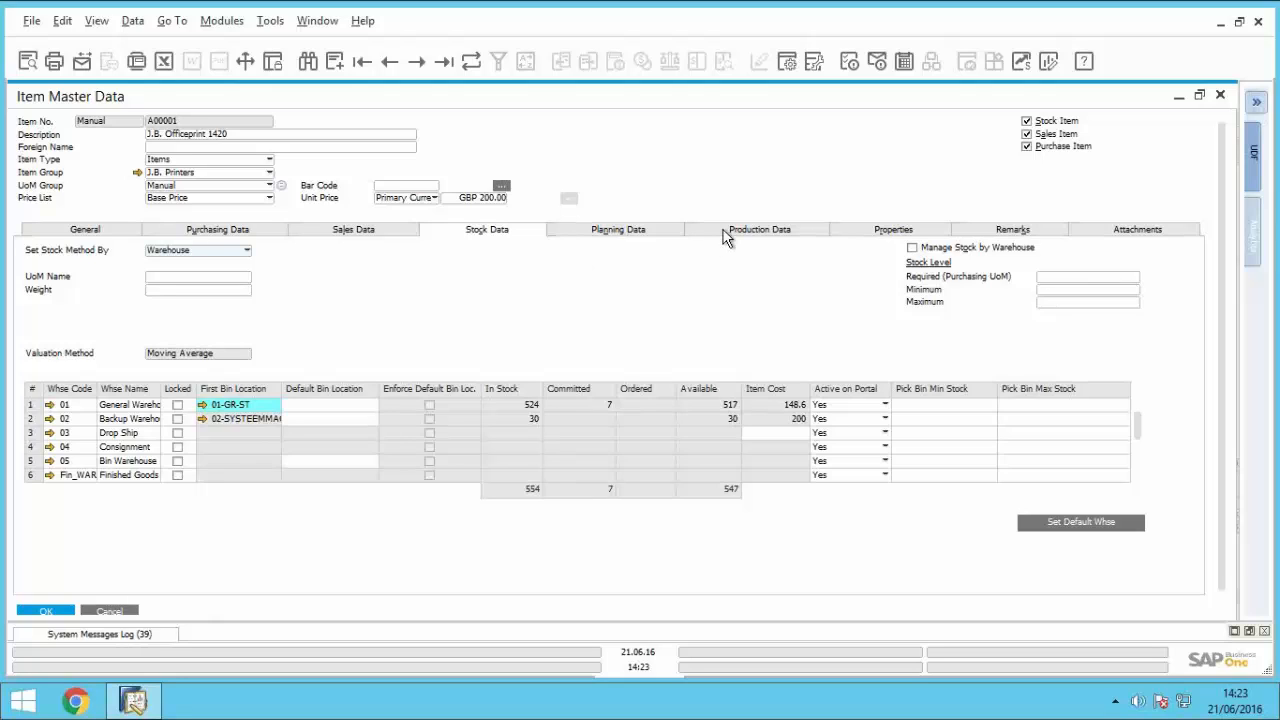
{"action": "left_click", "coordinate": [672, 231]}
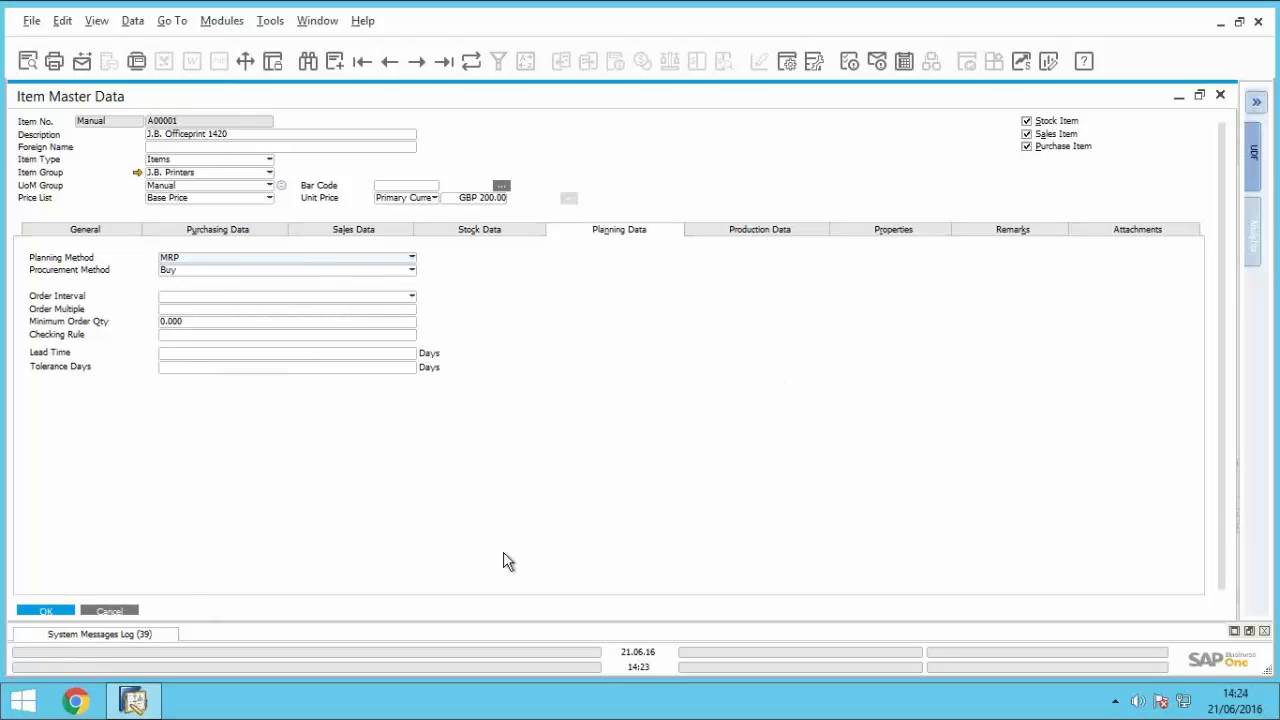
{"action": "left_click", "coordinate": [84, 233]}
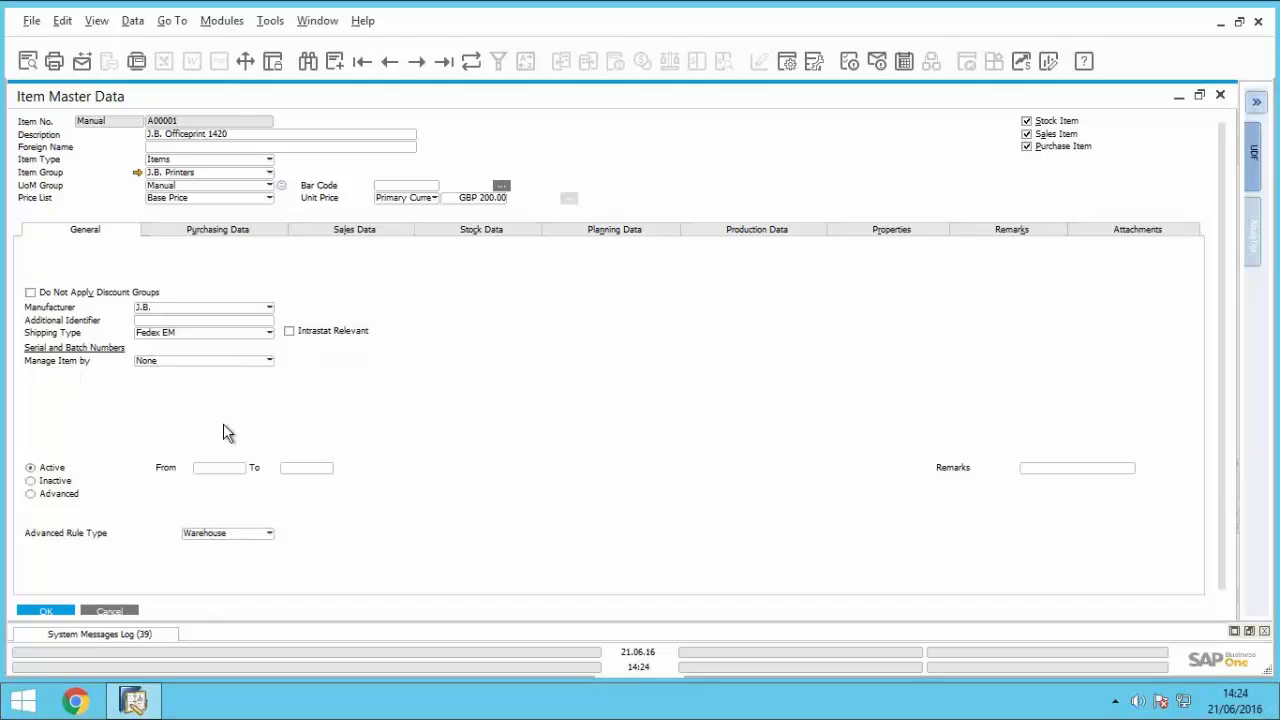
{"action": "left_click", "coordinate": [110, 611]}
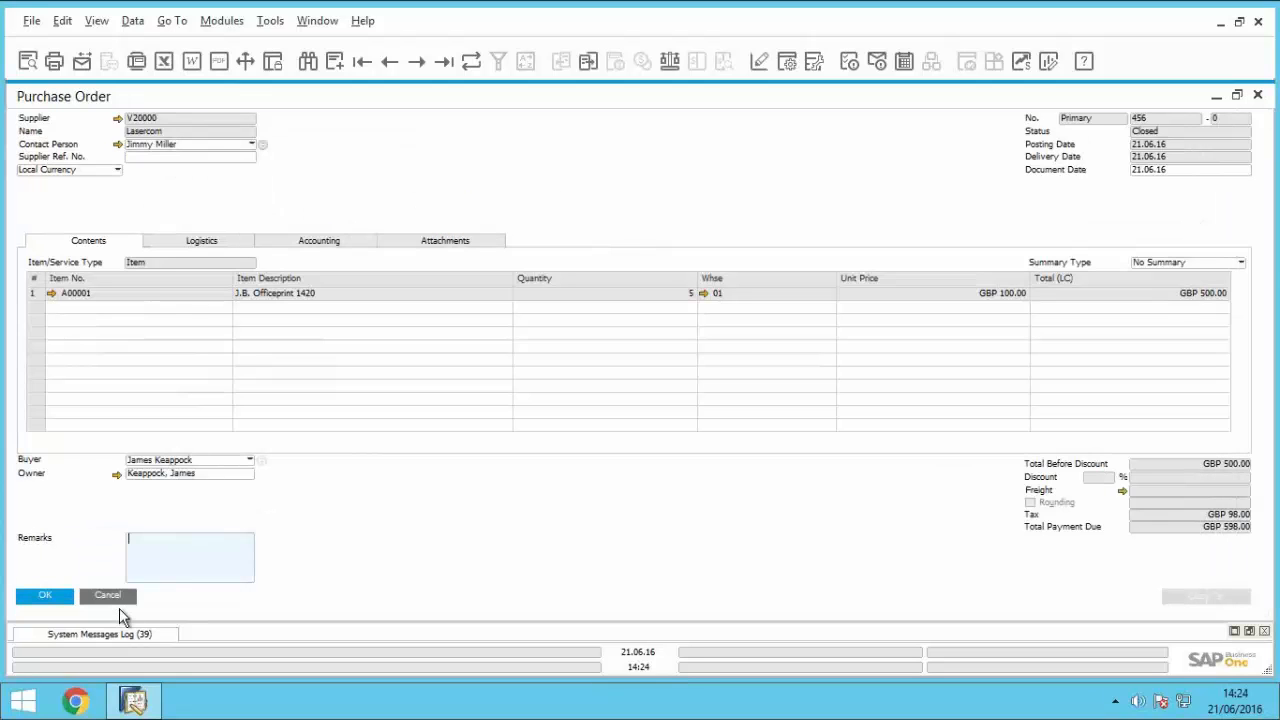
Step: Close the purchase order and goods receipt, and open a blank sales order from Sales - AR
{"action": "left_click", "coordinate": [110, 598]}
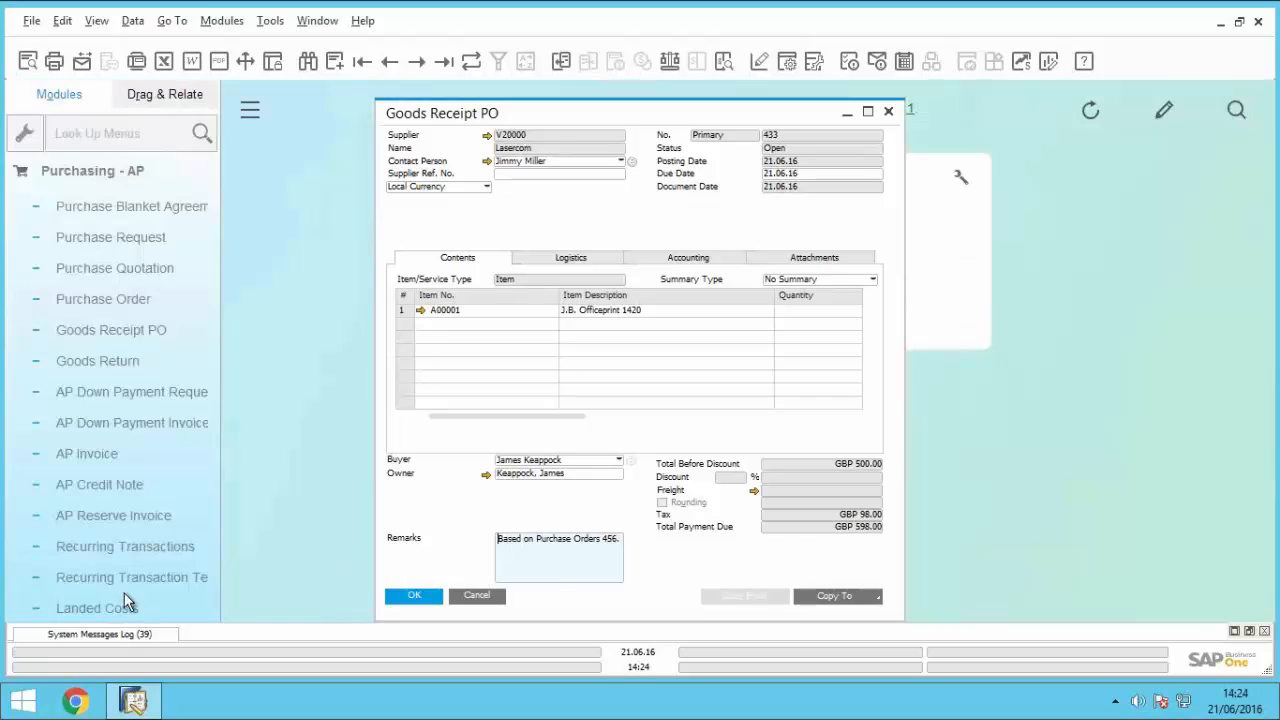
{"action": "left_click", "coordinate": [490, 598]}
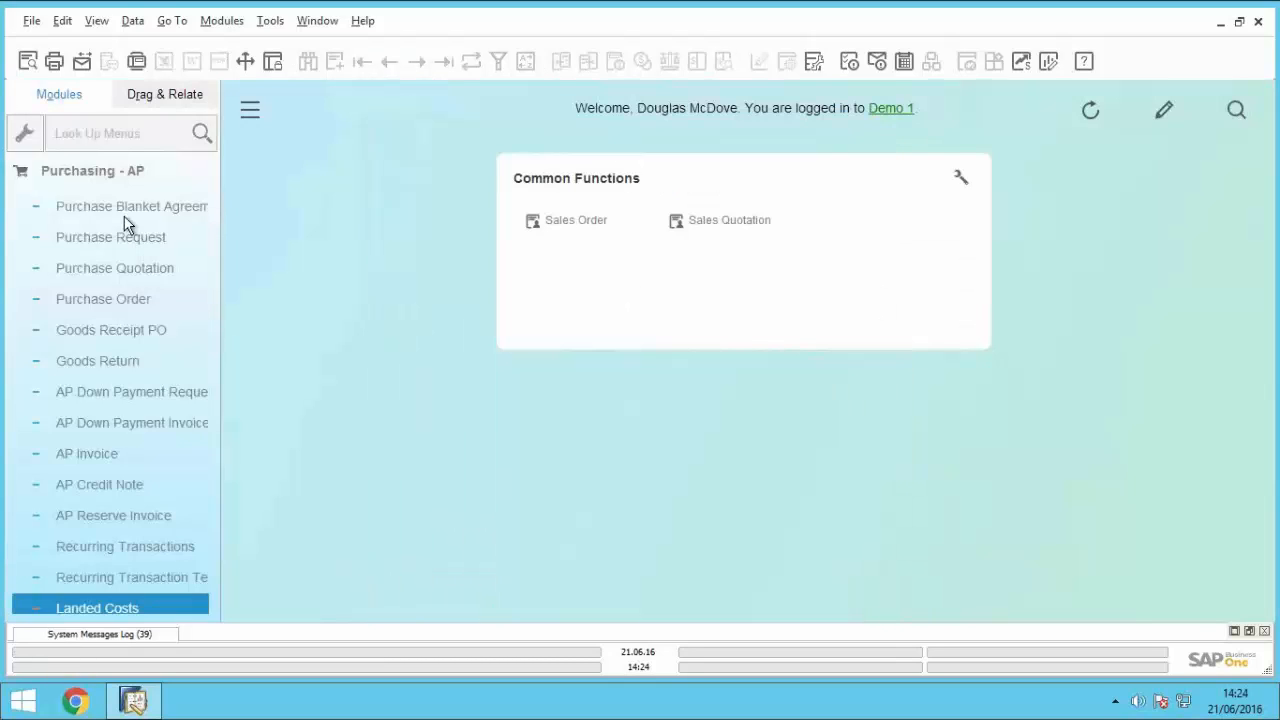
{"action": "left_click", "coordinate": [108, 174]}
{"action": "left_click", "coordinate": [95, 204]}
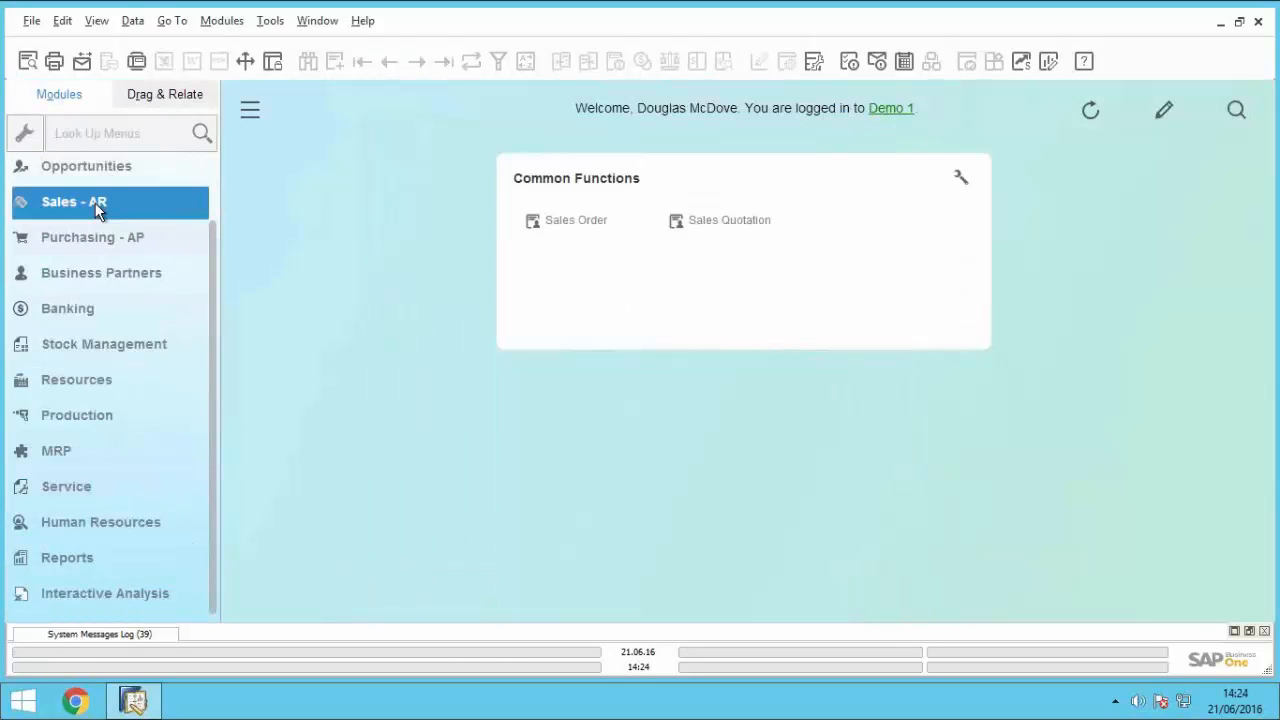
{"action": "left_click", "coordinate": [110, 302]}
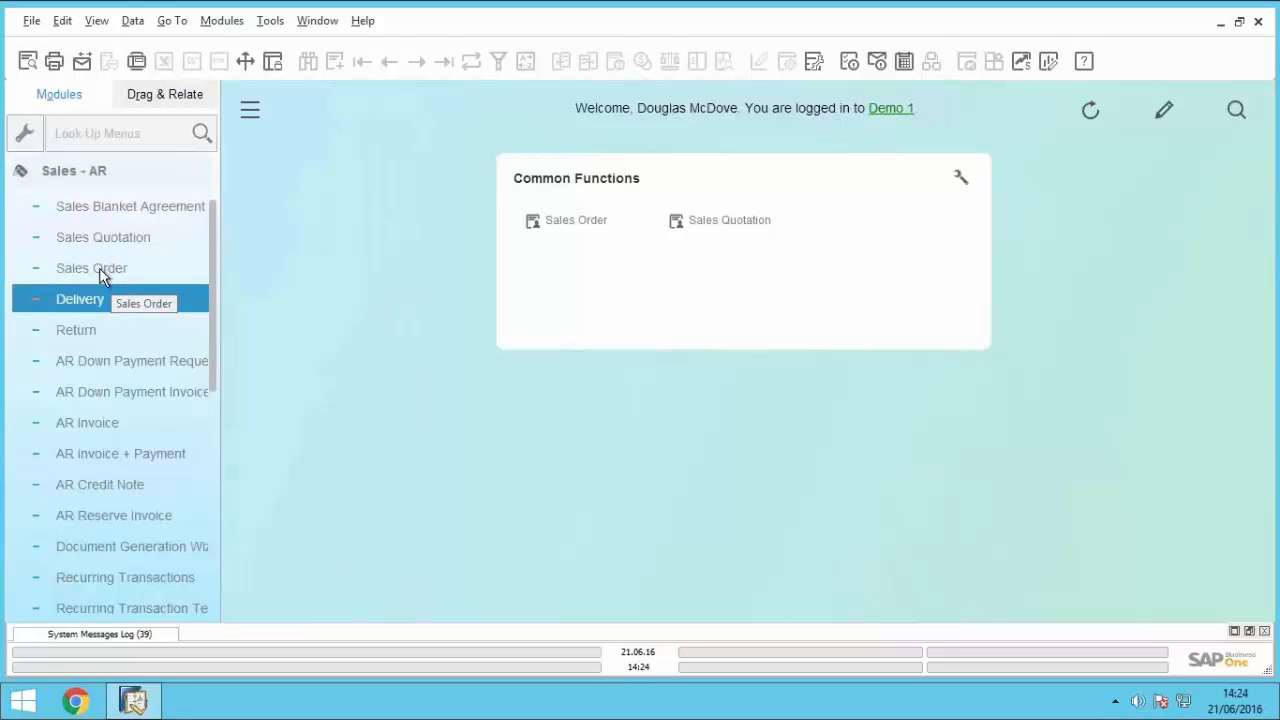
{"action": "left_click", "coordinate": [103, 269]}
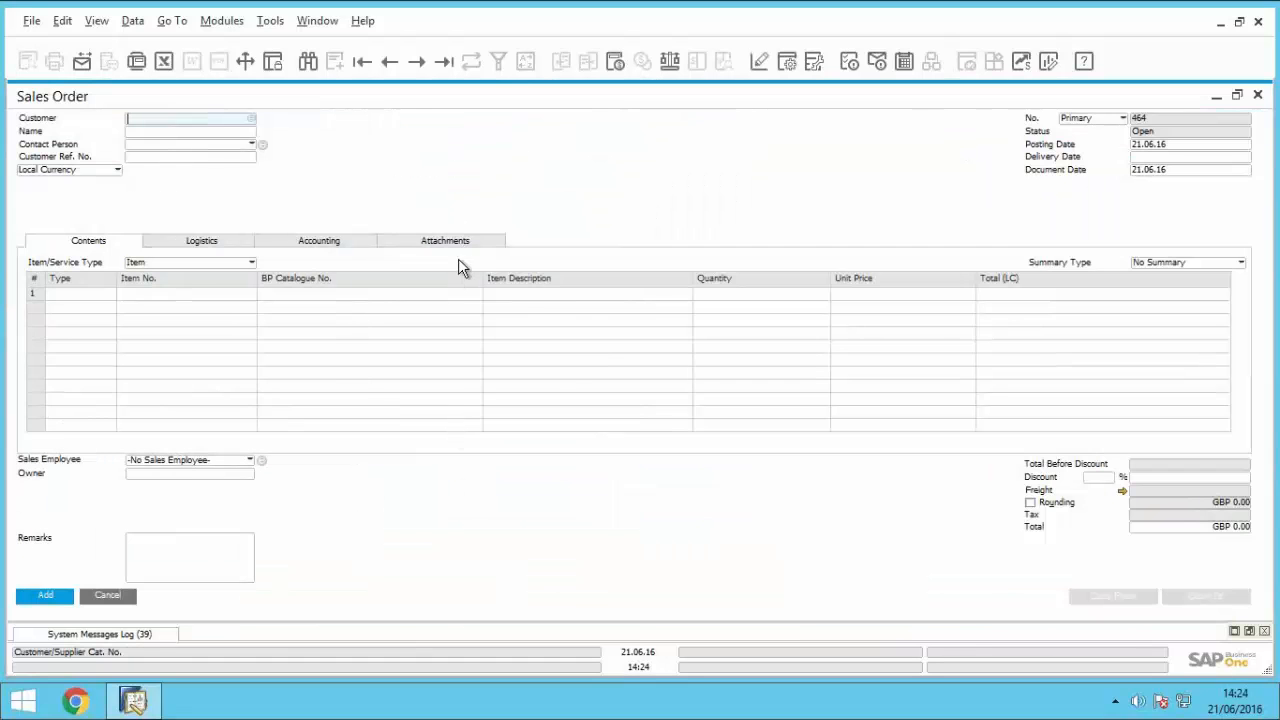
Step: Find the sales order with customer reference number 1234
{"action": "left_click", "coordinate": [162, 156]}
{"action": "left_click", "coordinate": [309, 61]}
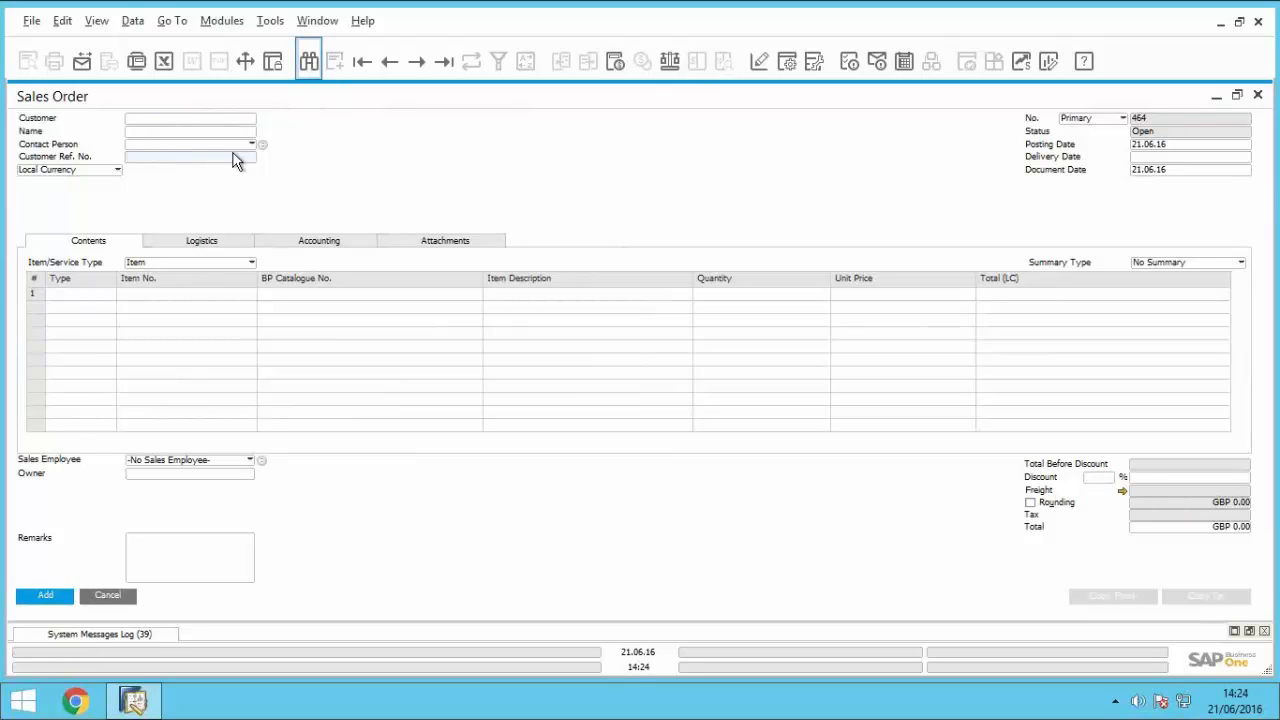
{"action": "left_click", "coordinate": [152, 158]}
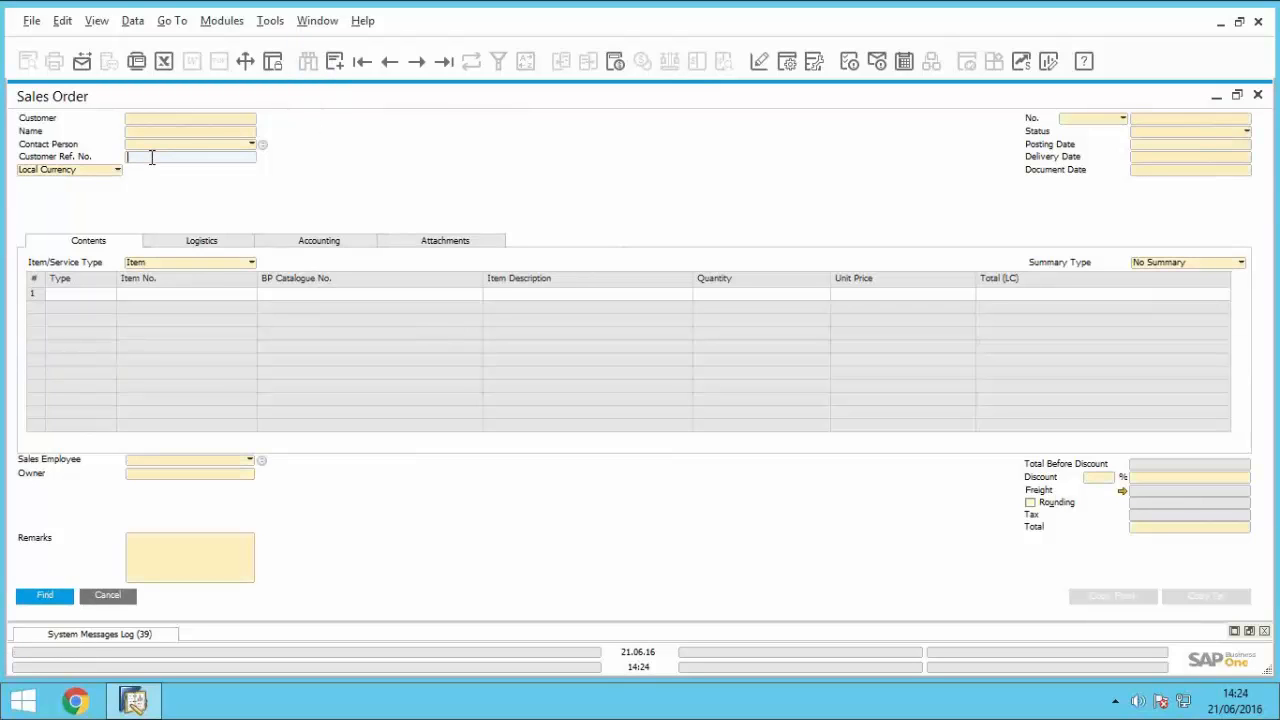
{"action": "type", "text": "1234"}
{"action": "key", "text": "Return"}
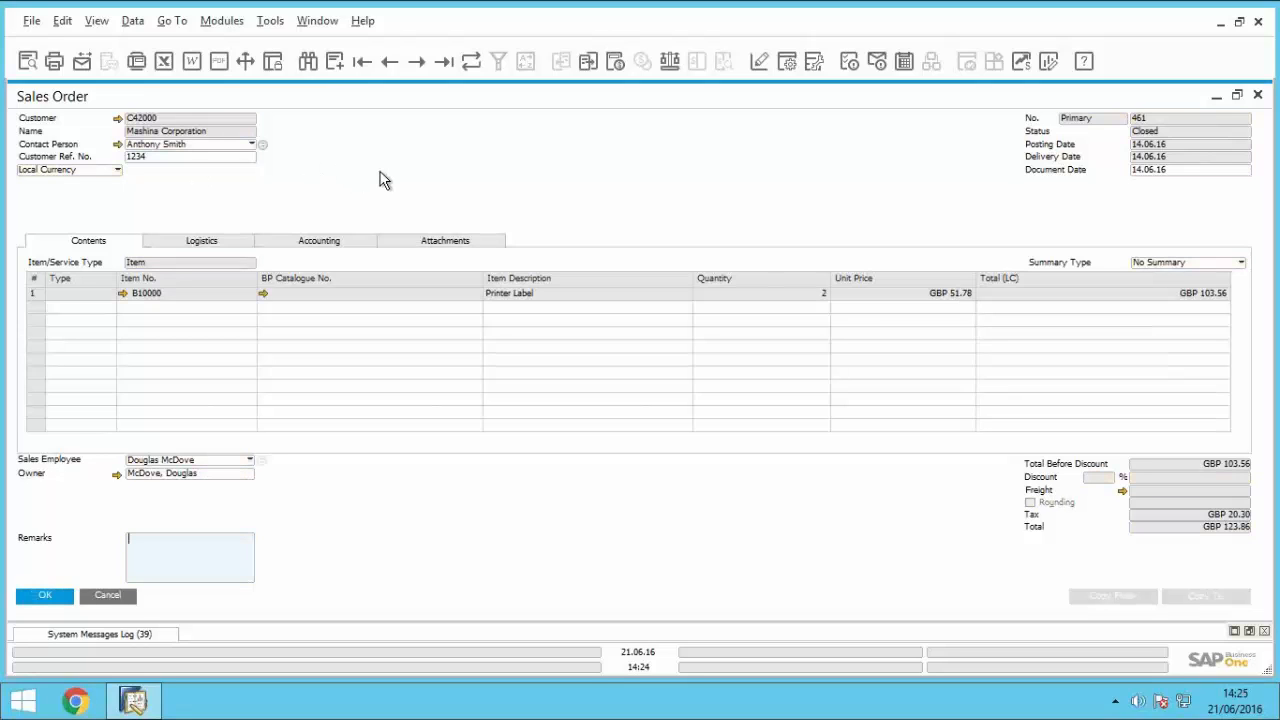
Step: Open the delivery from the sales order's relationship map, and bring up its Batch Number Transactions Report
{"action": "right_click", "coordinate": [502, 179]}
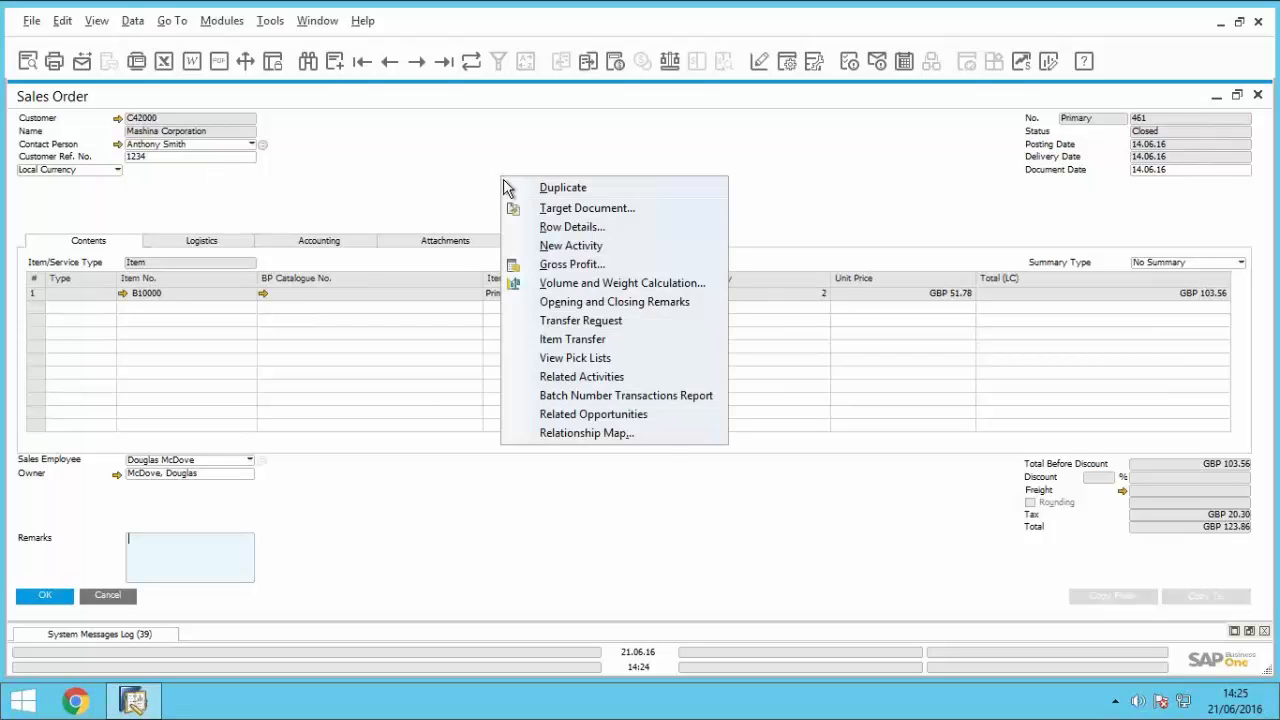
{"action": "left_click", "coordinate": [590, 433]}
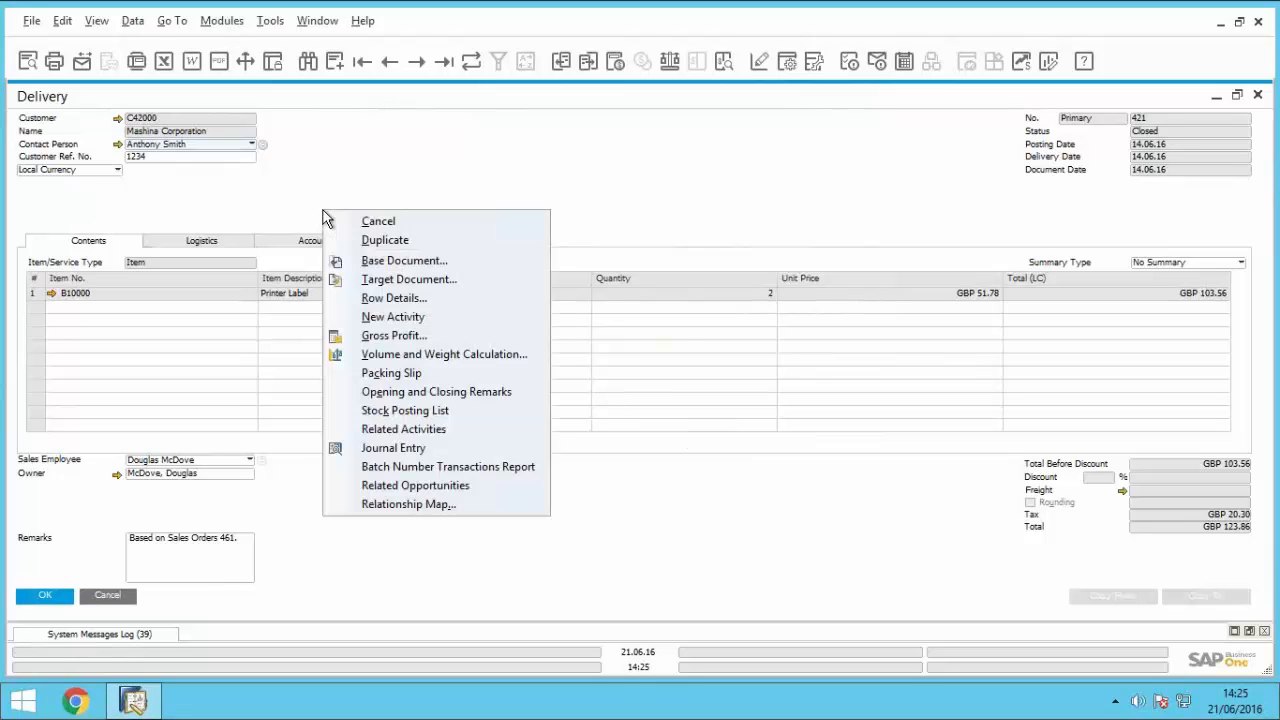
{"action": "right_click", "coordinate": [324, 214]}
{"action": "left_click", "coordinate": [521, 467]}
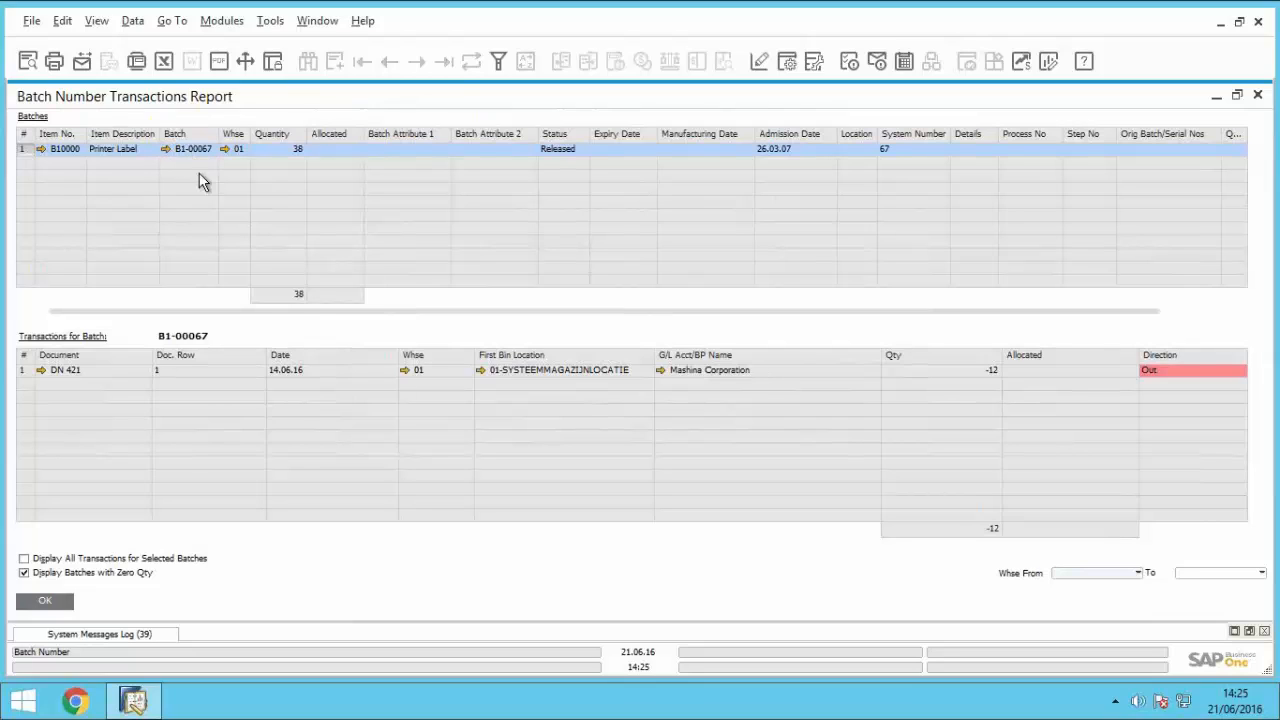
Step: Display all transactions for the selected batch B1-00067, and review the goods receipt PO that brought it into stock
{"action": "left_click", "coordinate": [25, 570]}
{"action": "left_click", "coordinate": [26, 559]}
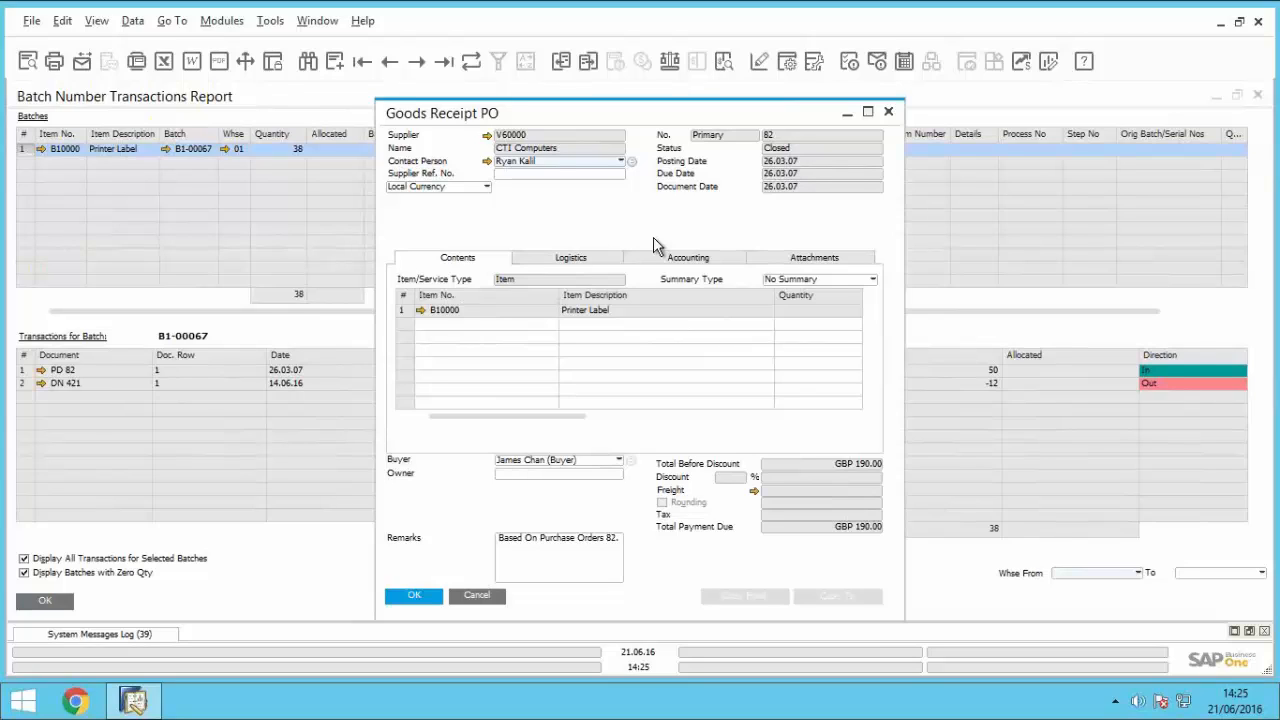
{"action": "left_click", "coordinate": [478, 595]}
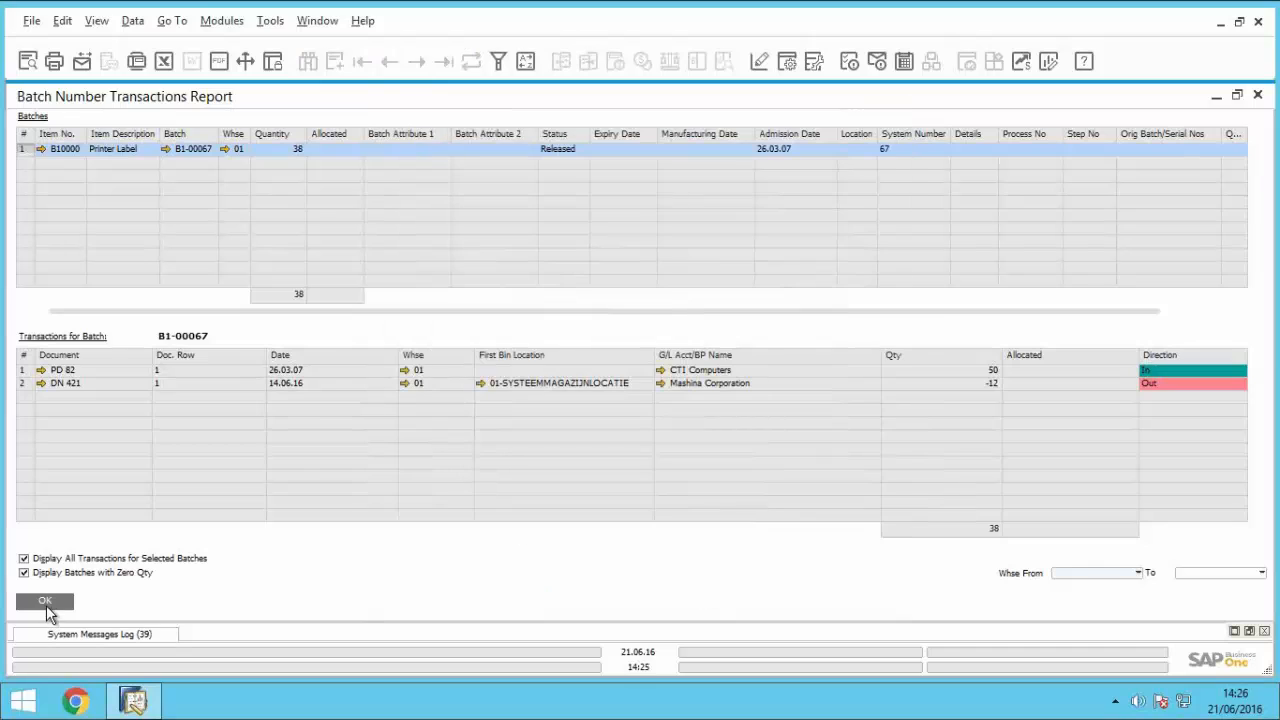
Step: Close the batch report, the delivery, the relationship map and the sales order
{"action": "left_click", "coordinate": [47, 601]}
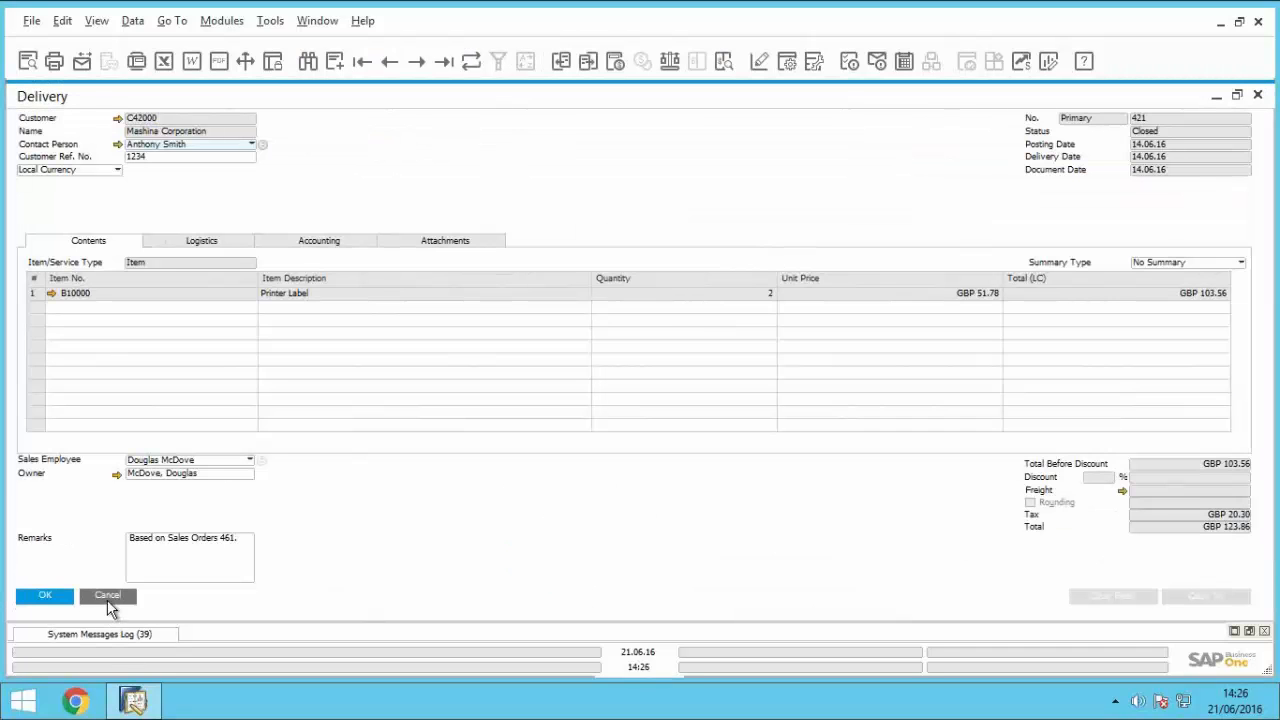
{"action": "left_click", "coordinate": [116, 599]}
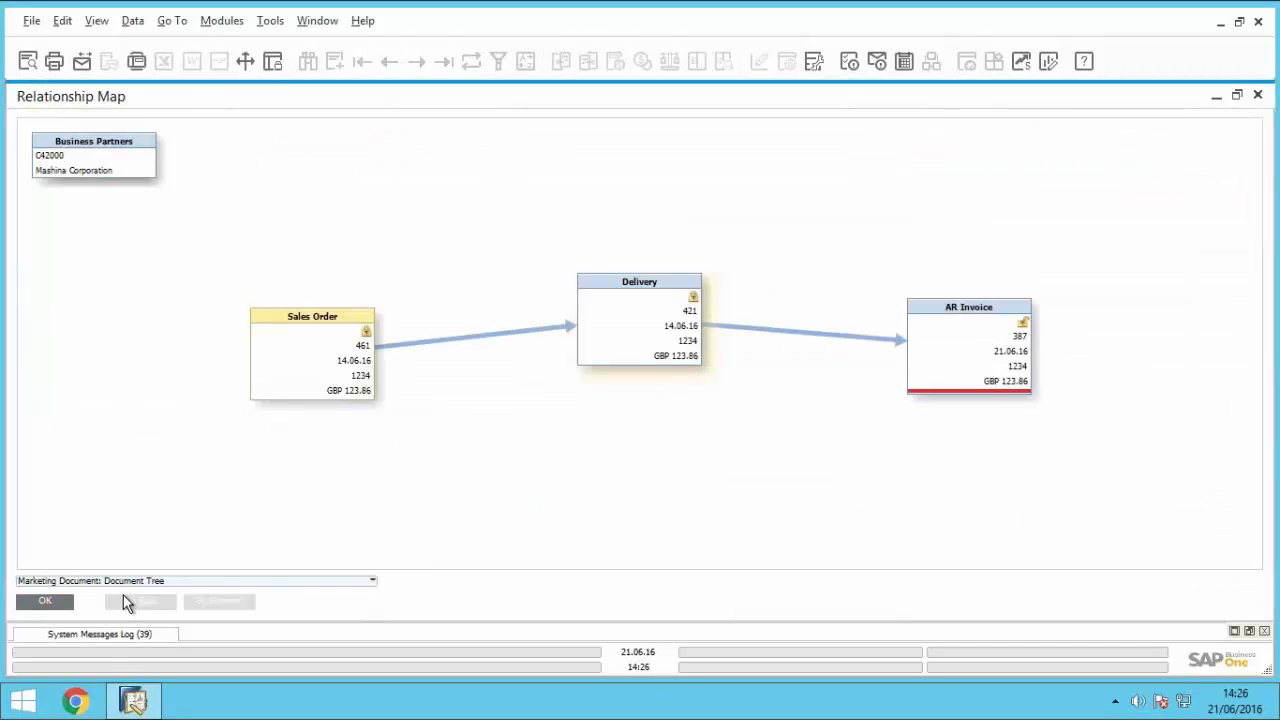
{"action": "left_click", "coordinate": [57, 603]}
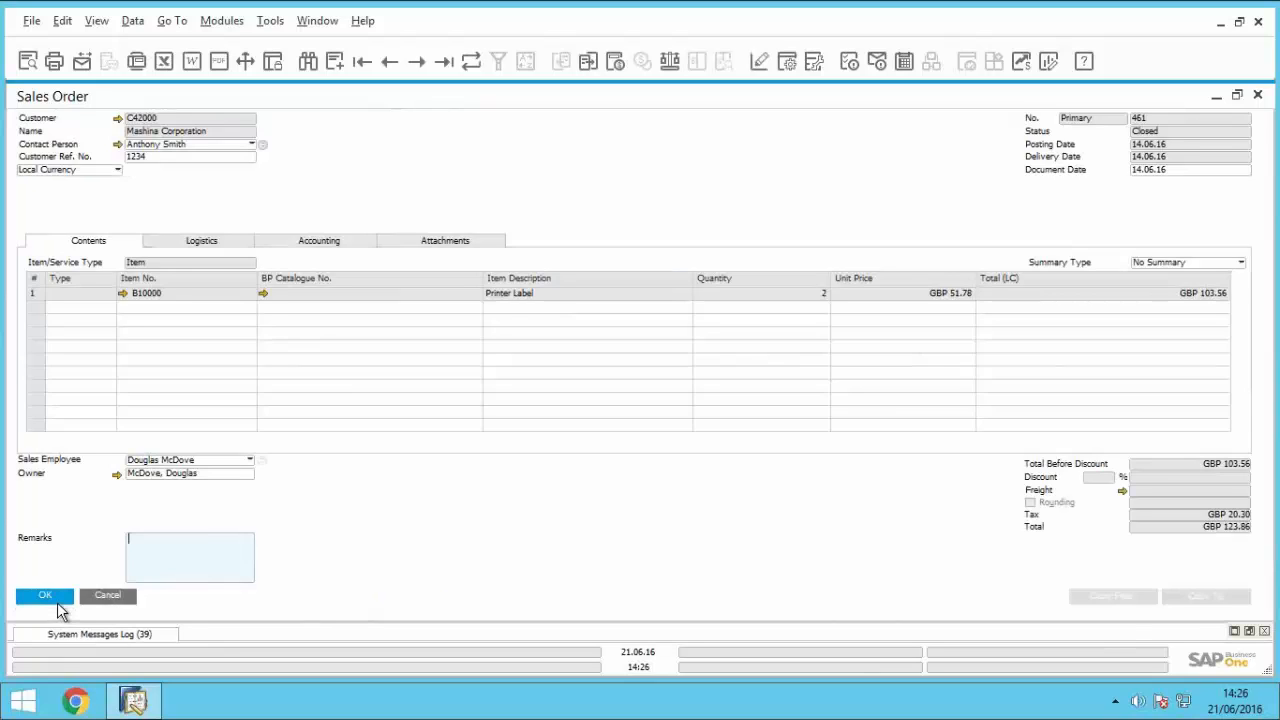
{"action": "left_click", "coordinate": [57, 603]}
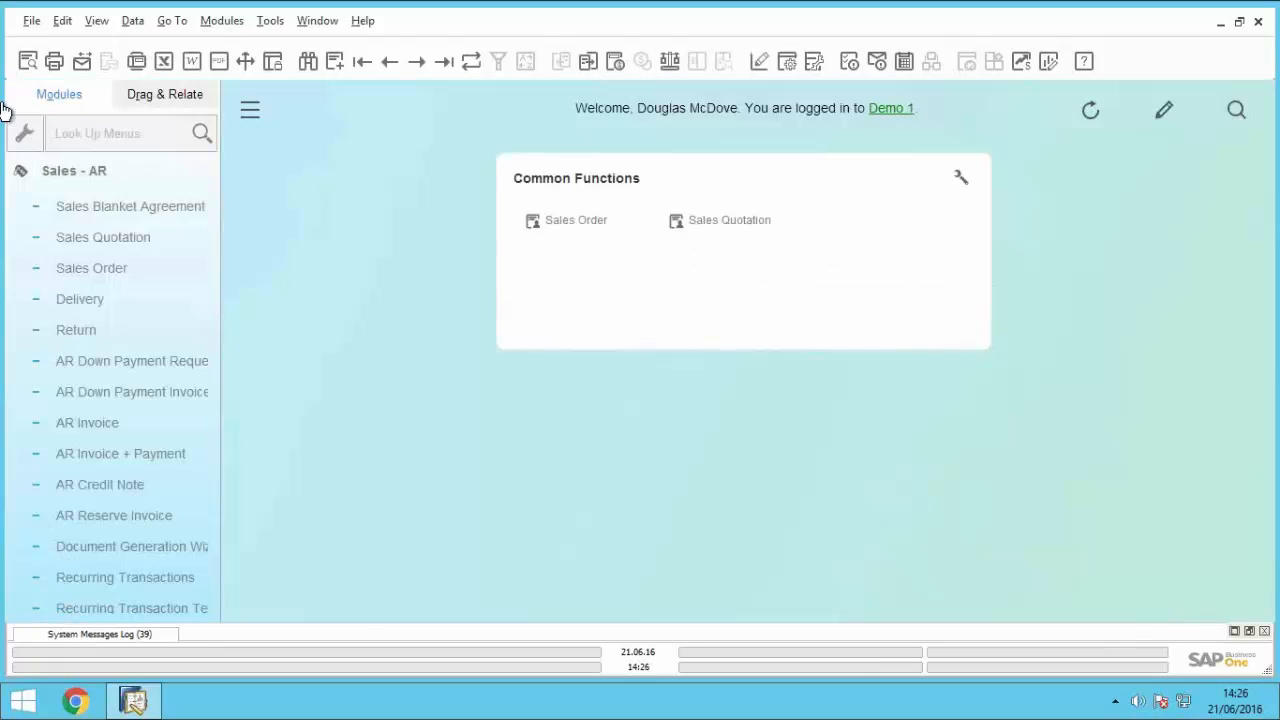
Step: Find the production bill of materials for product LM4029 in the Production module
{"action": "left_click", "coordinate": [86, 172]}
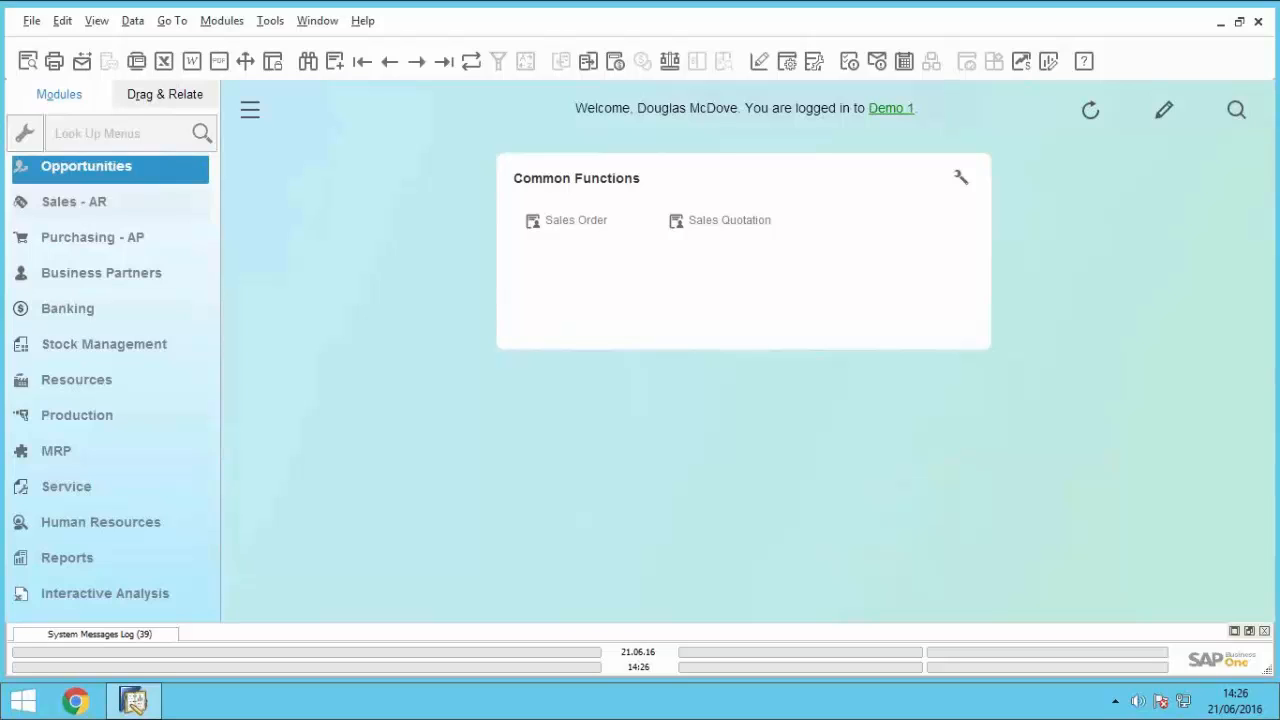
{"action": "left_click", "coordinate": [91, 414]}
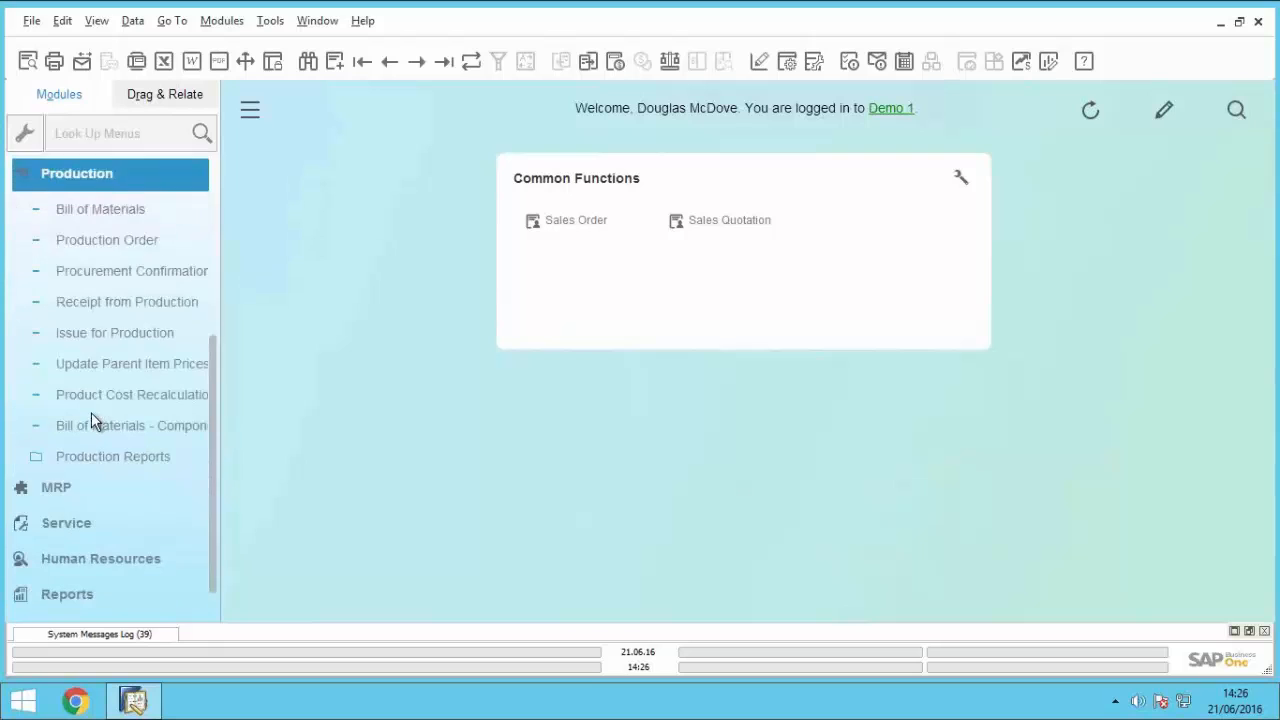
{"action": "left_click", "coordinate": [83, 212]}
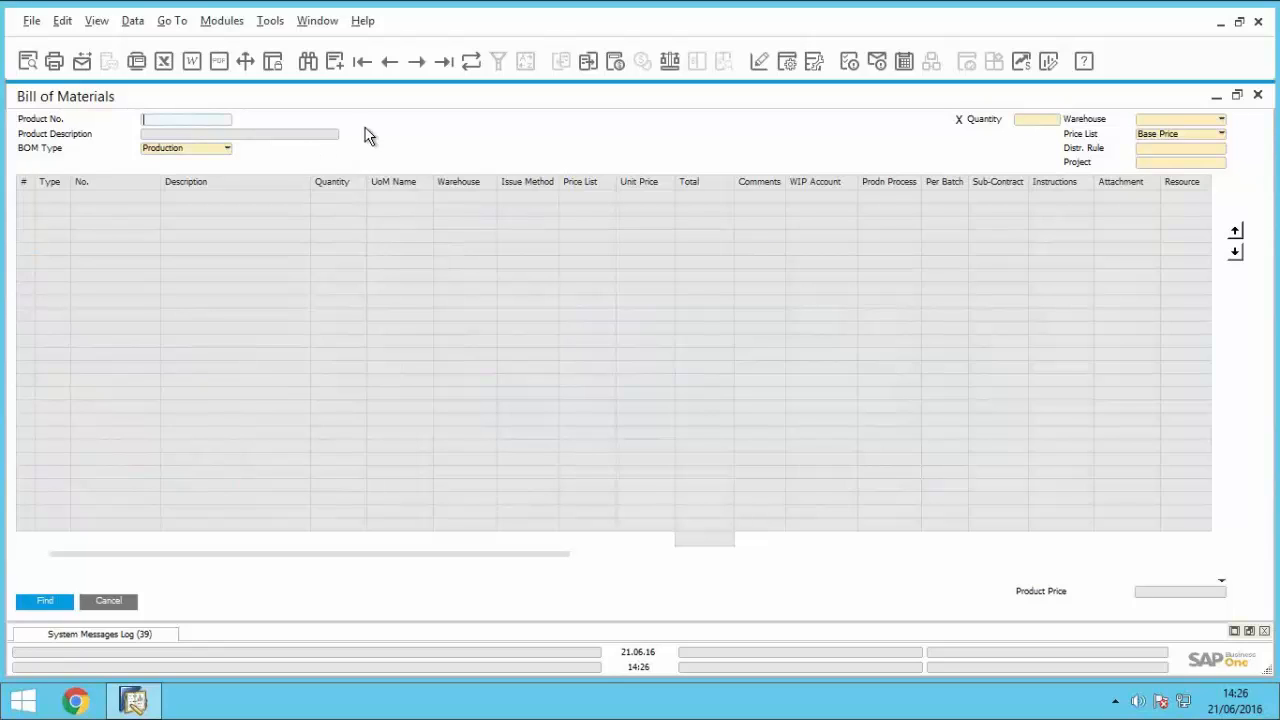
{"action": "type", "text": "Lm"}
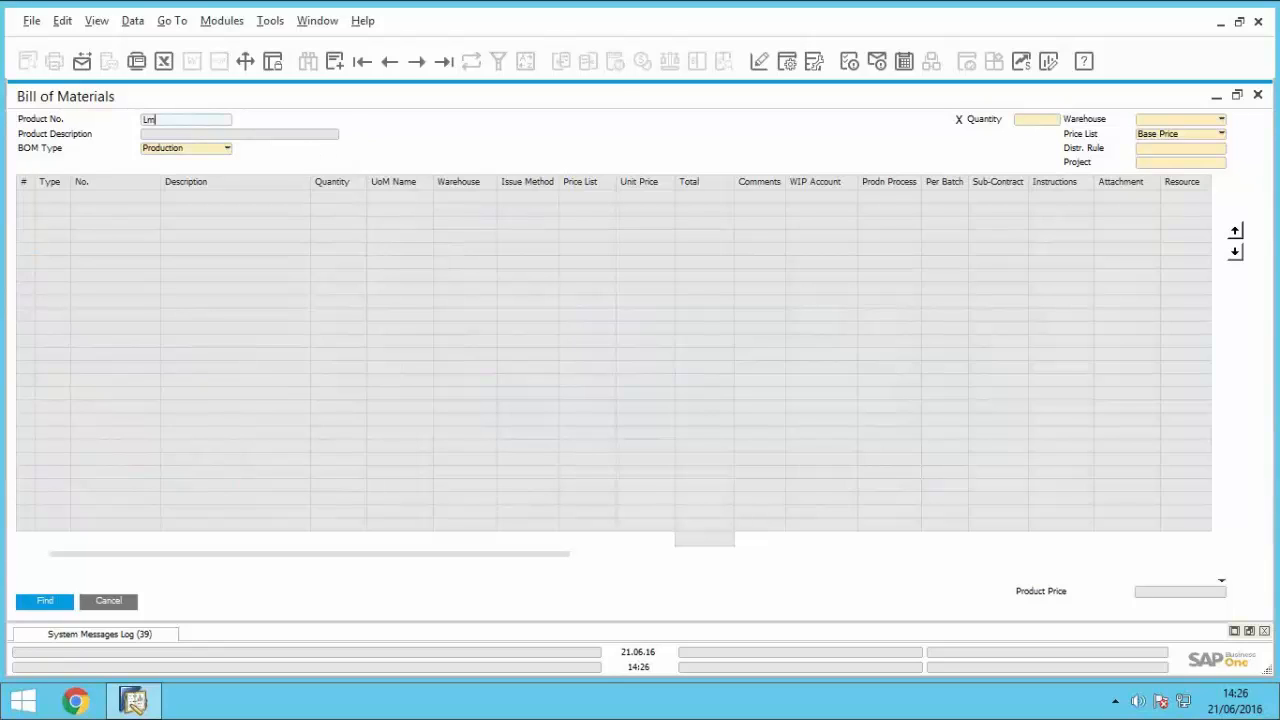
{"action": "type", "text": "4029"}
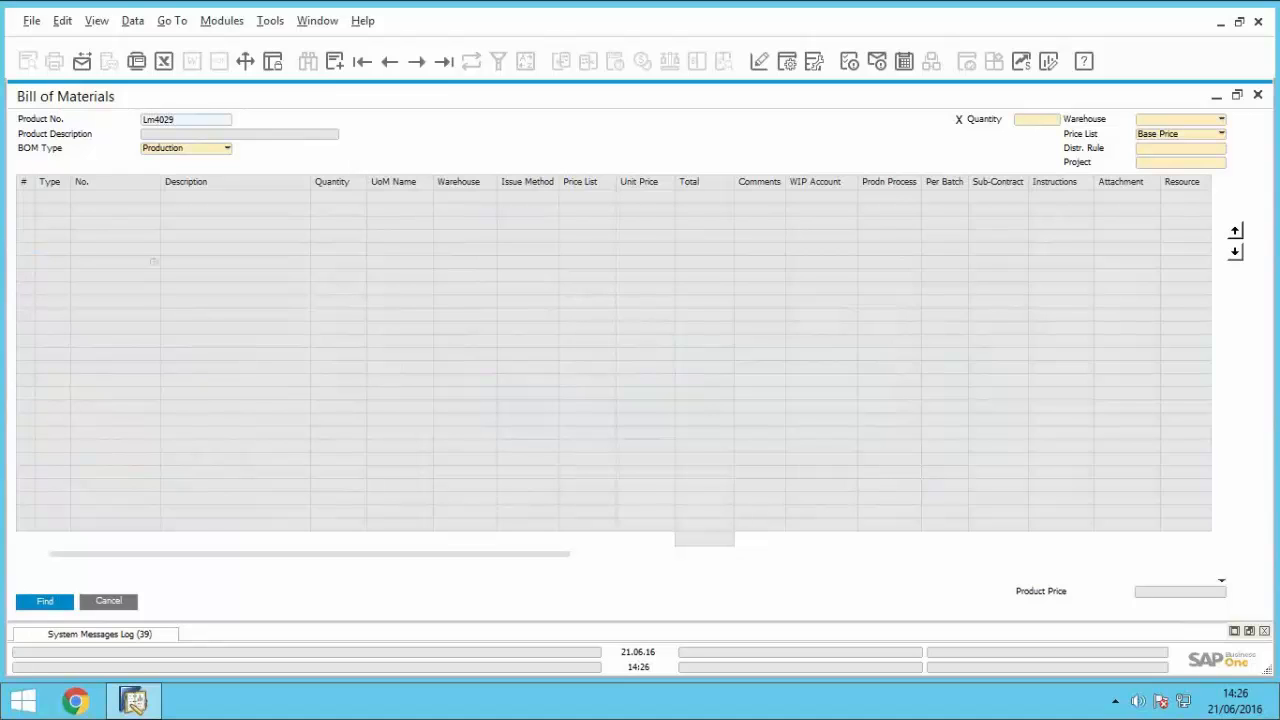
{"action": "key", "text": "Return"}
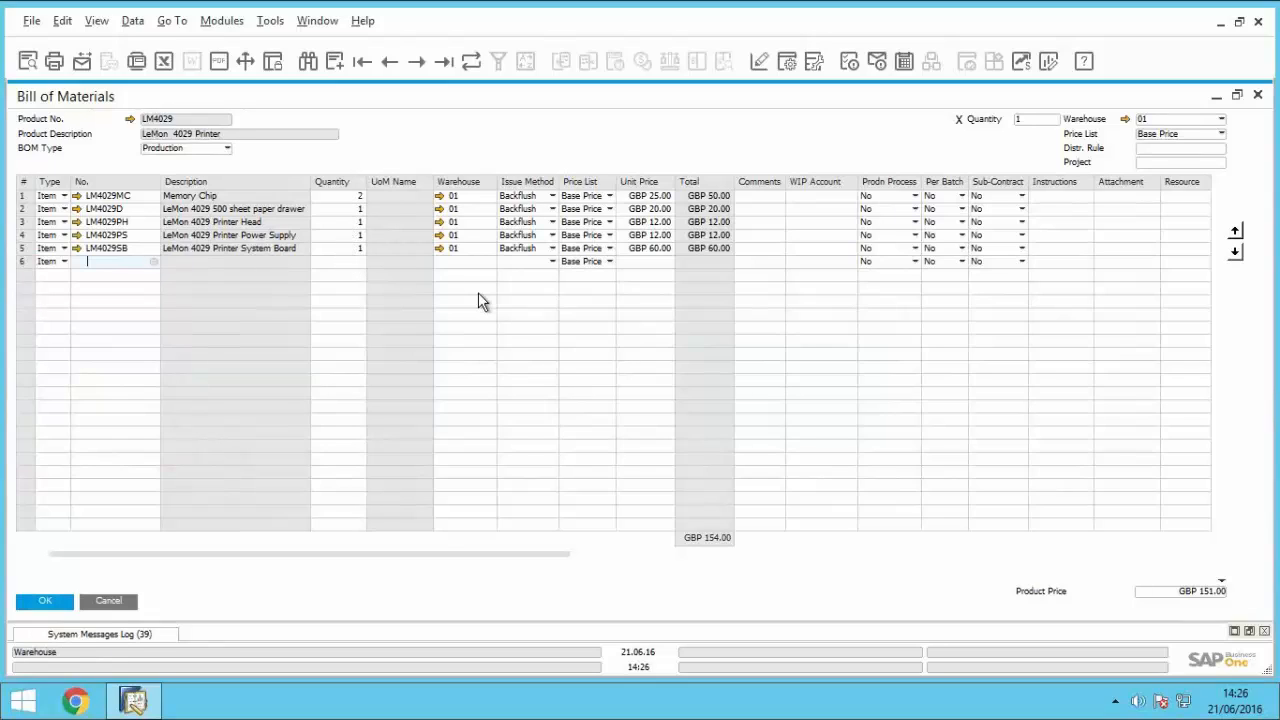
Step: Check the issue method options on the empty component line, copy the product number LM4029, and close the bill of materials
{"action": "left_click", "coordinate": [522, 259]}
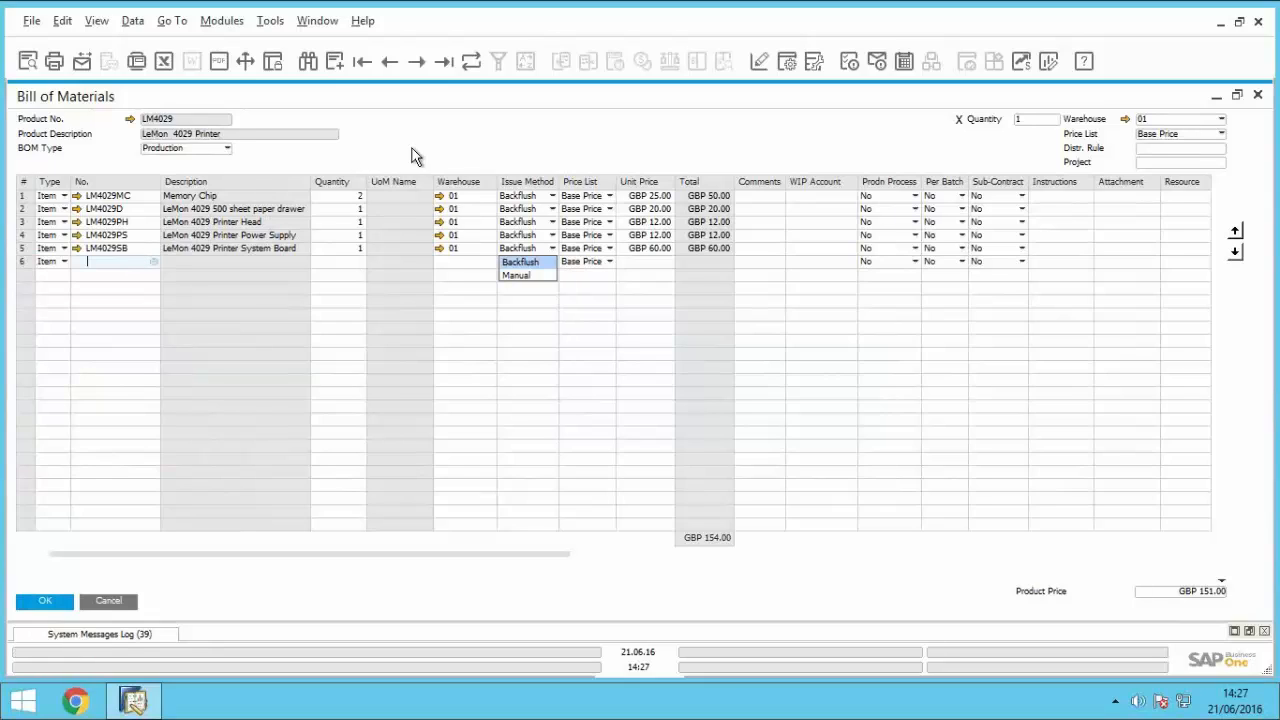
{"action": "right_click", "coordinate": [177, 131]}
{"action": "left_click", "coordinate": [222, 138]}
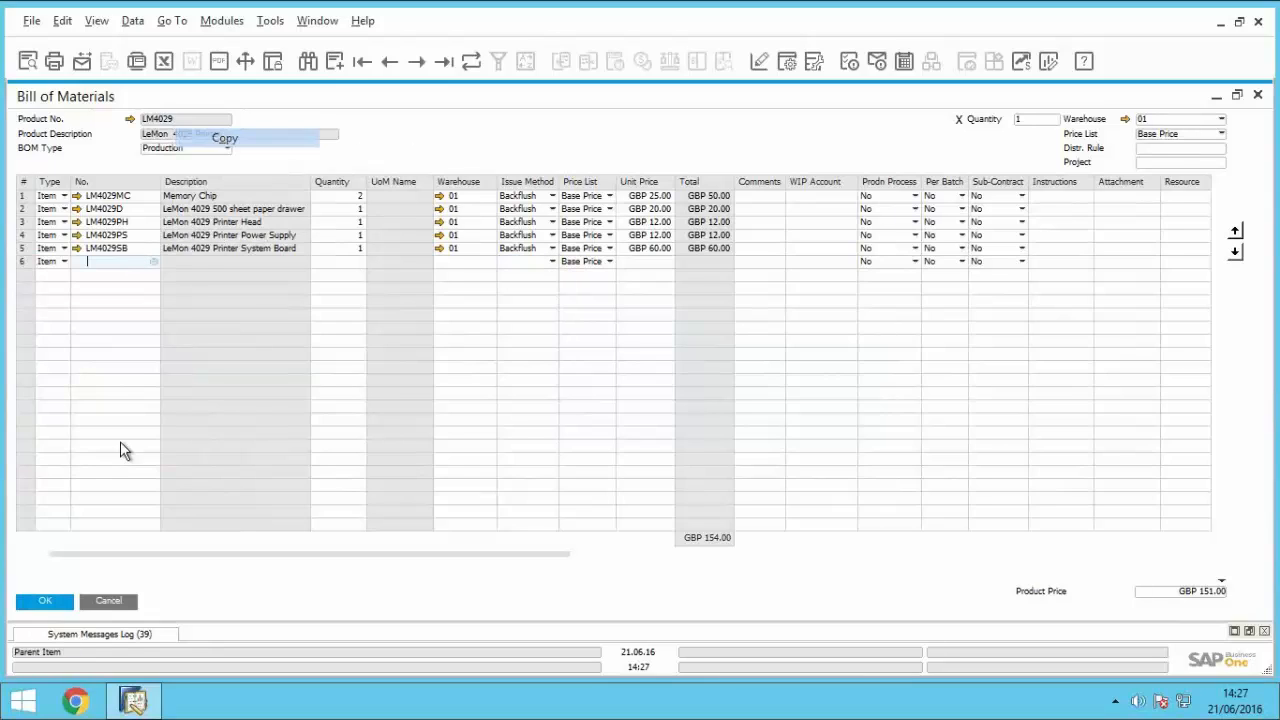
{"action": "left_click", "coordinate": [105, 605]}
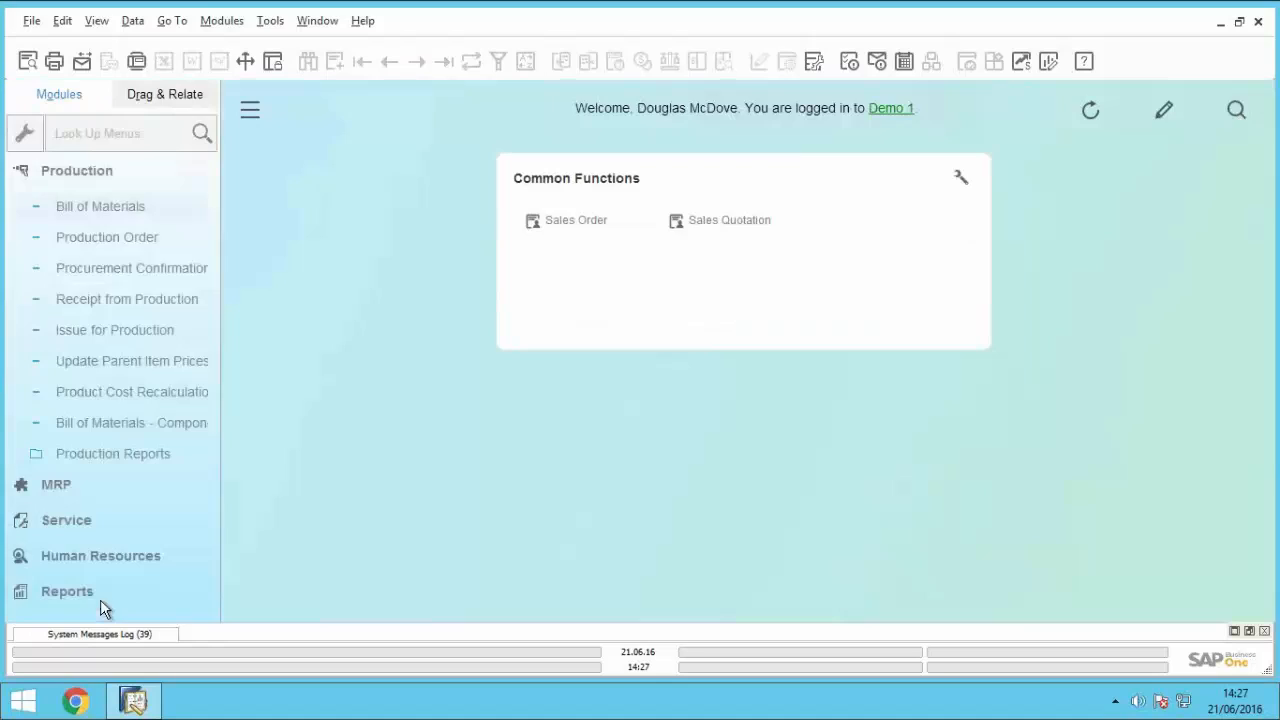
Step: Start a production order for the copied product number LM4029 with a planned quantity of 5
{"action": "left_click", "coordinate": [85, 243]}
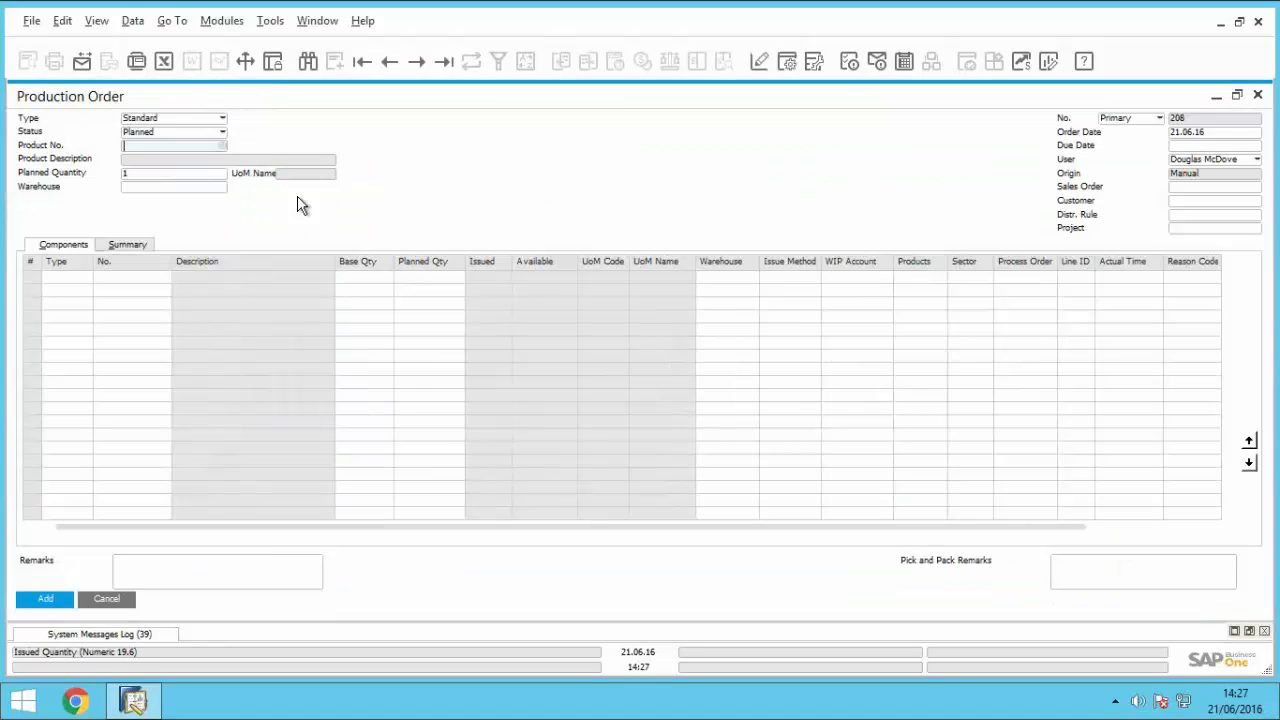
{"action": "right_click", "coordinate": [167, 146]}
{"action": "left_click", "coordinate": [216, 166]}
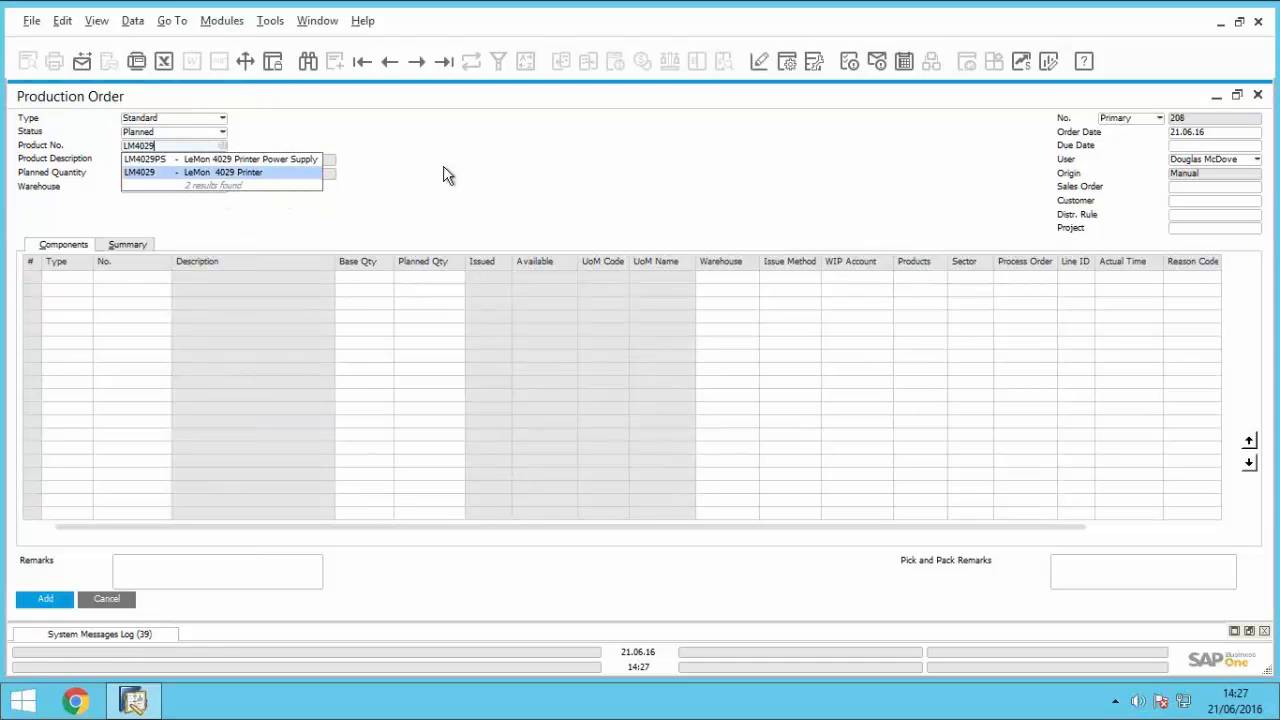
{"action": "key", "text": "Tab"}
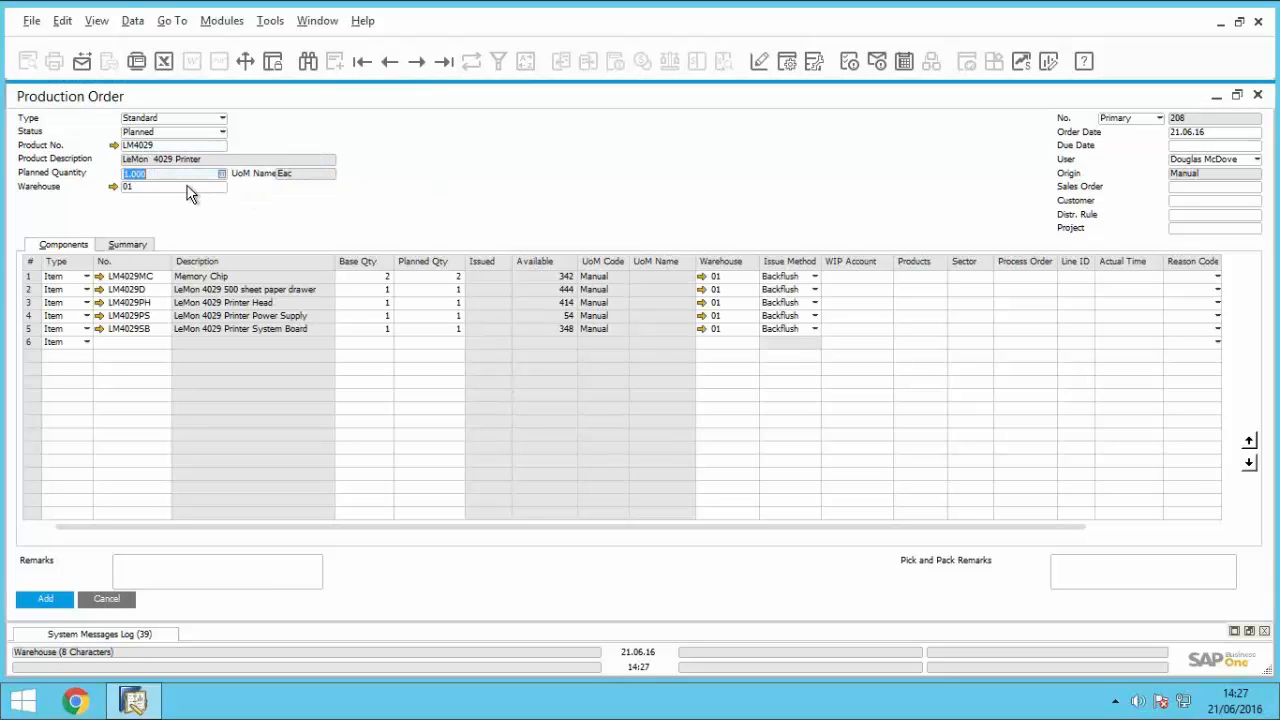
{"action": "type", "text": "5"}
{"action": "key", "text": "Tab"}
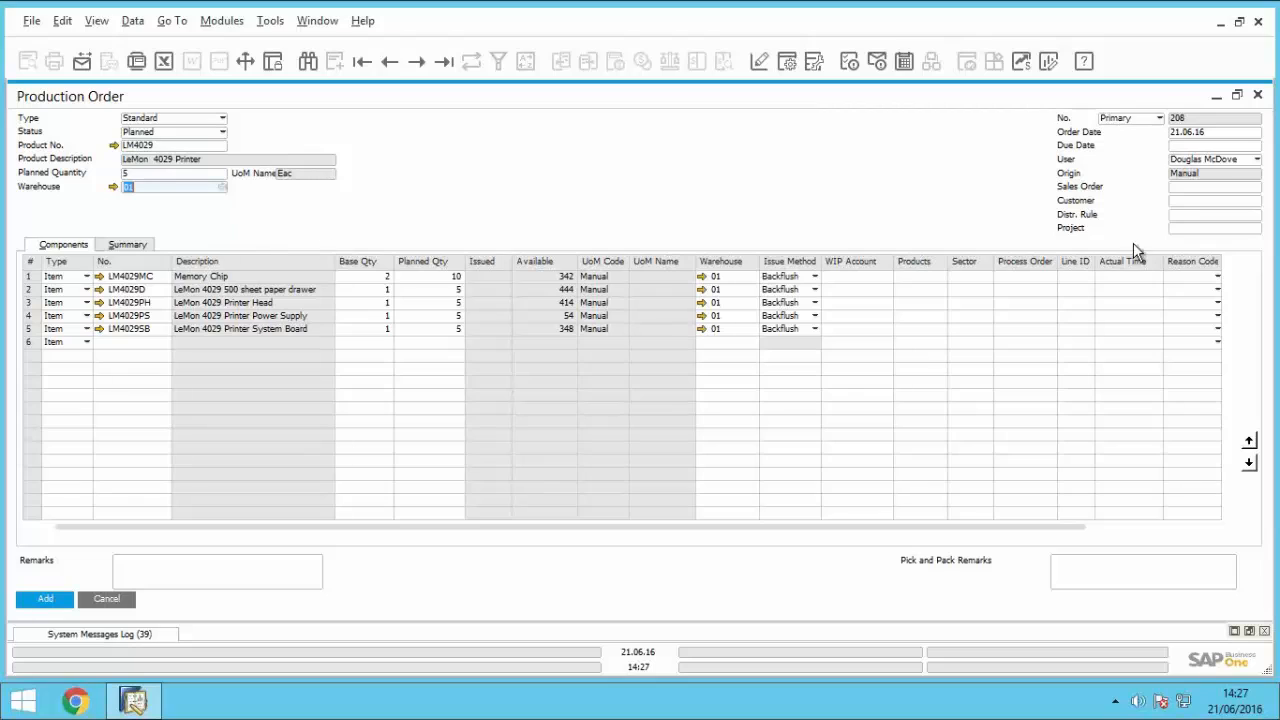
Step: Set the production order's due date to 21.06.16 and add the order
{"action": "left_click", "coordinate": [1205, 146]}
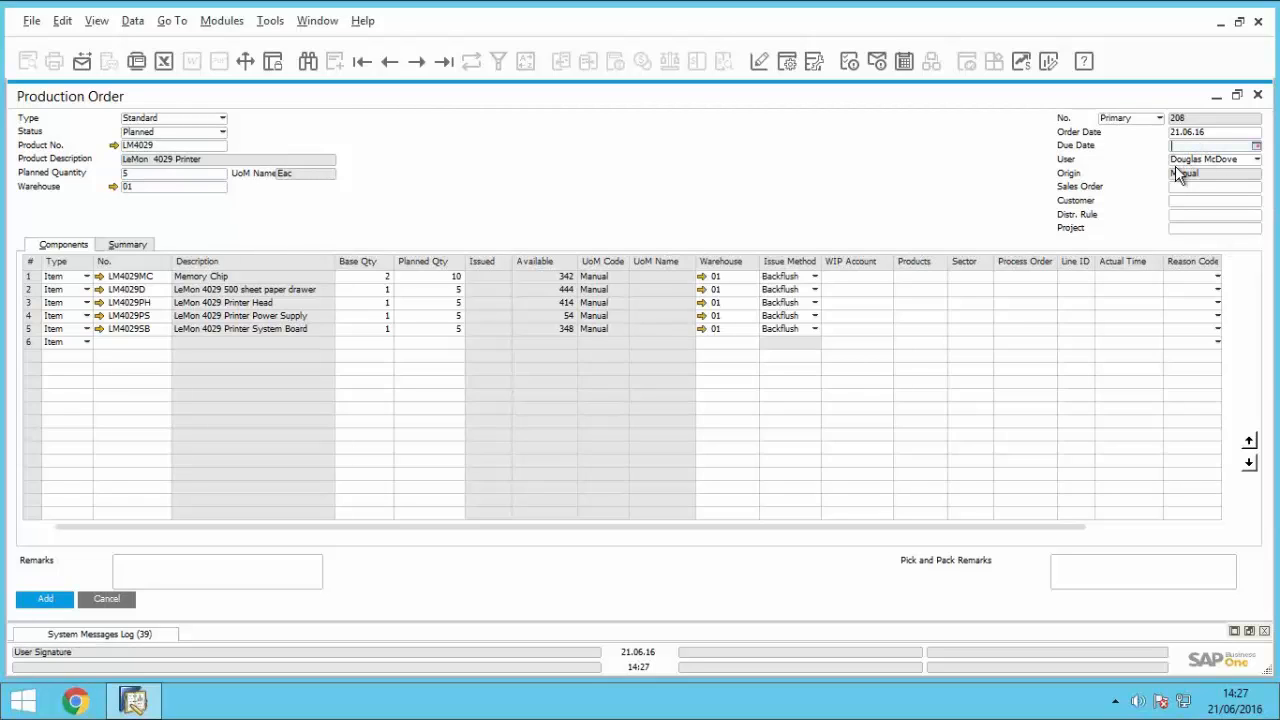
{"action": "type", "text": "a"}
{"action": "key", "text": "Tab"}
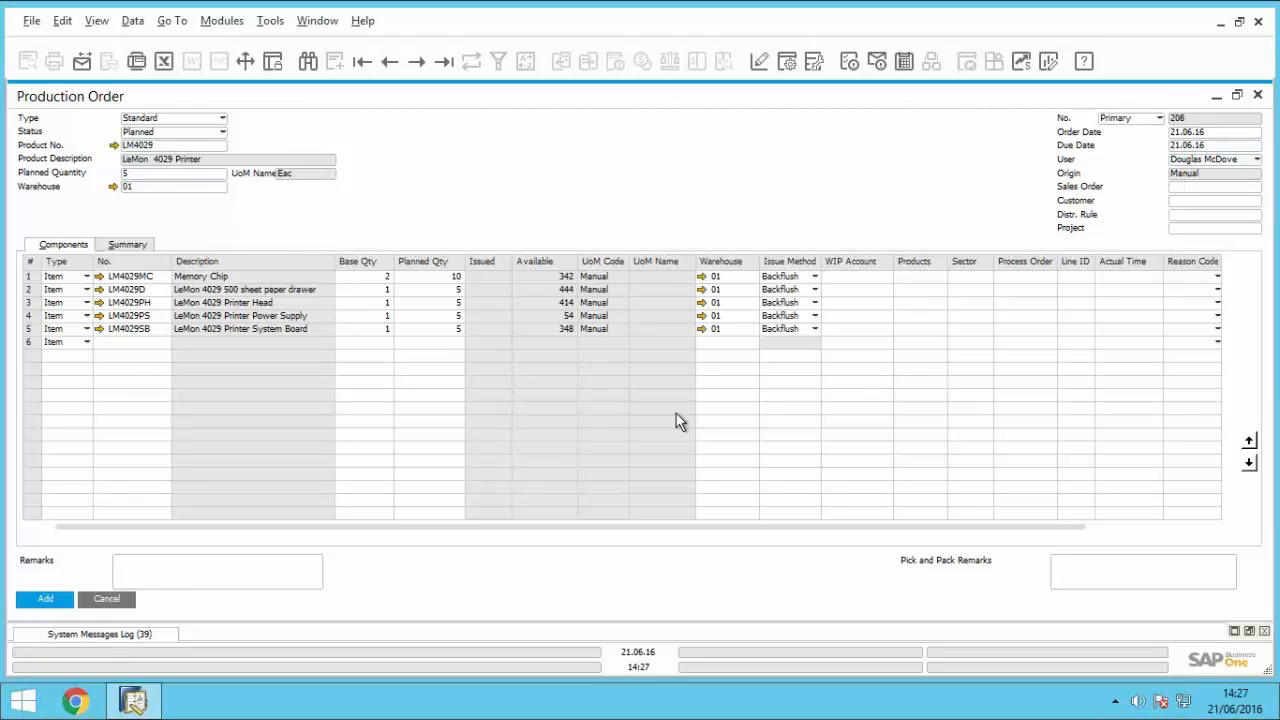
{"action": "left_click", "coordinate": [58, 600]}
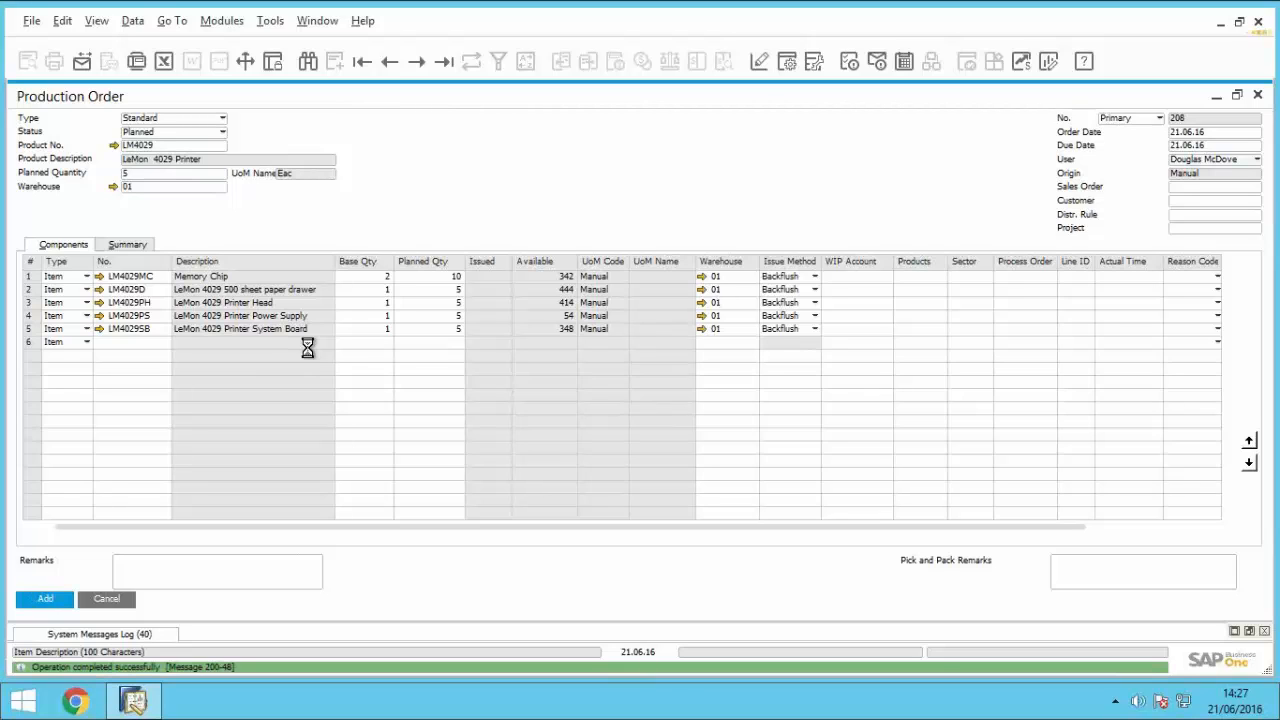
Step: Reopen the production order just added, change its status to Released, and save the update
{"action": "left_click", "coordinate": [396, 68]}
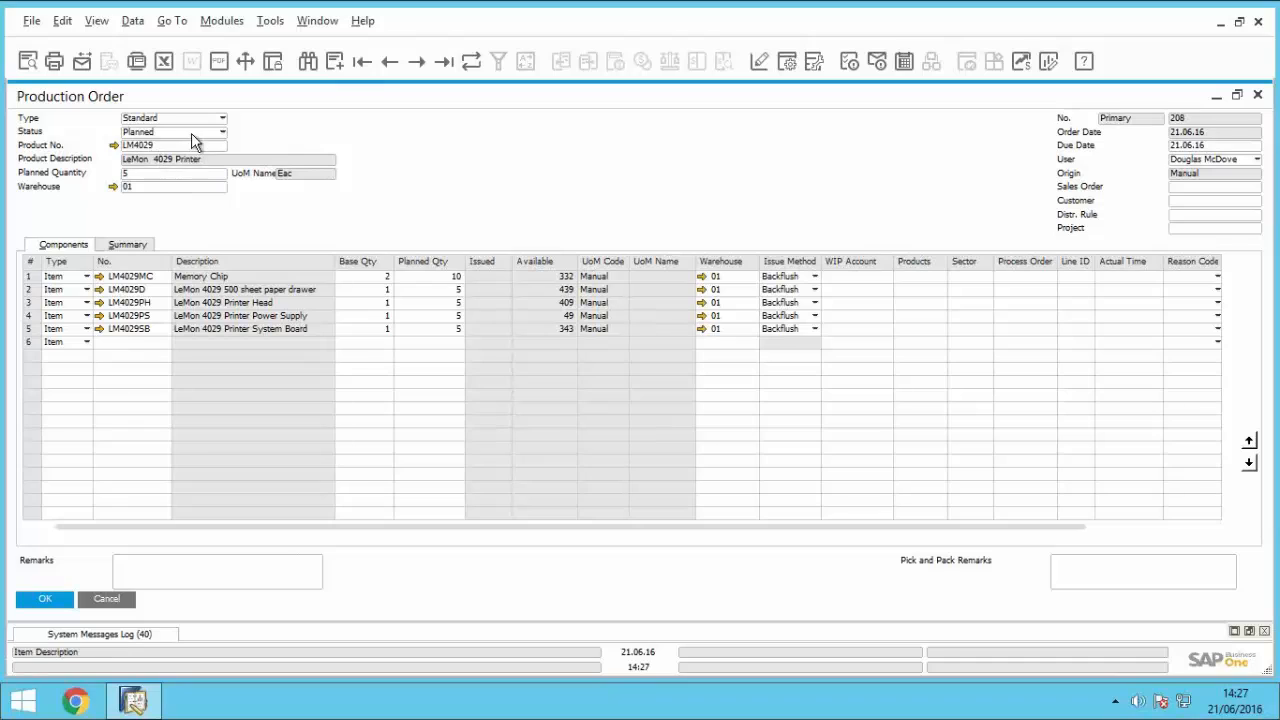
{"action": "left_click", "coordinate": [191, 129]}
{"action": "left_click", "coordinate": [177, 158]}
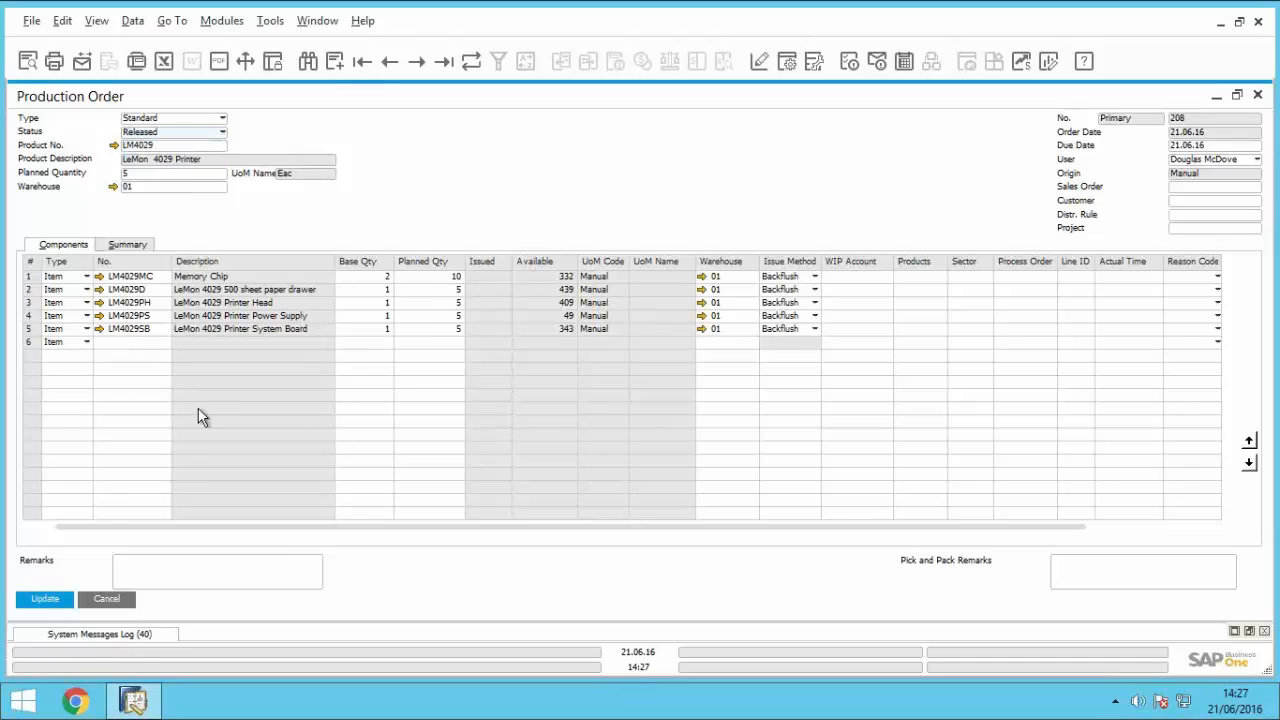
{"action": "left_click", "coordinate": [40, 602]}
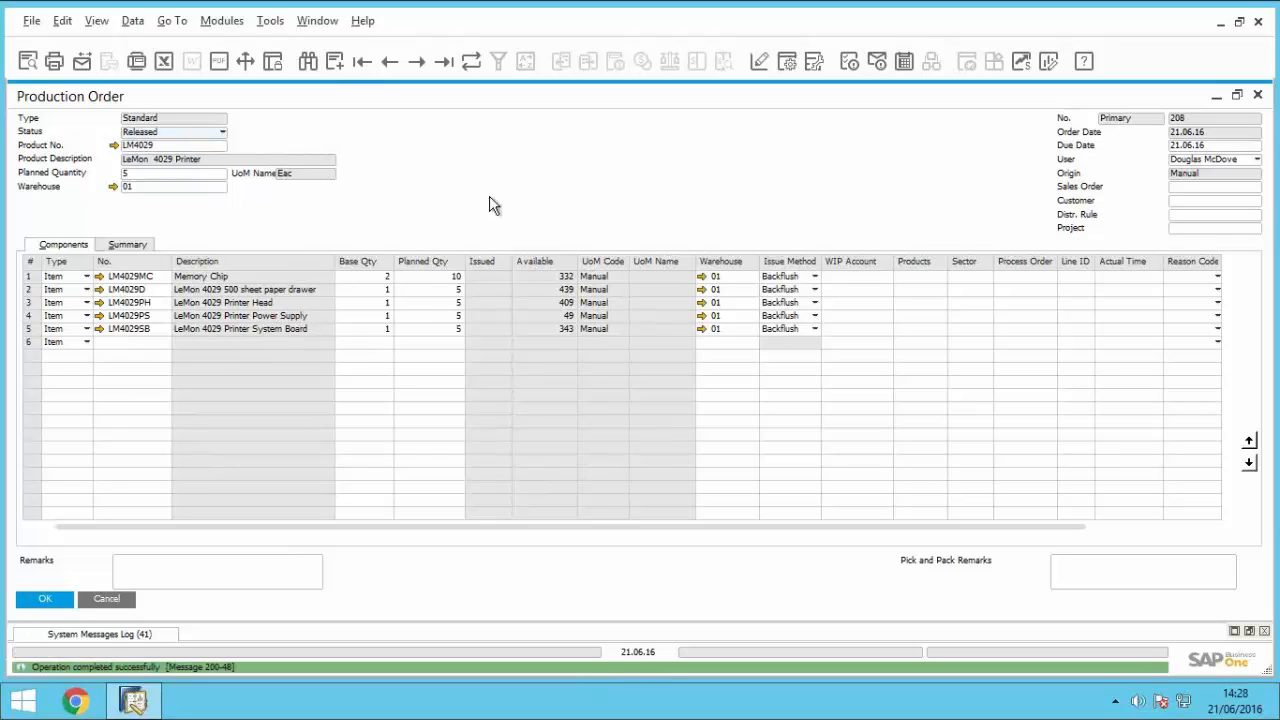
Step: Report completion of the production order by adding a receipt from production for 5 LeMon 4029 printers
{"action": "right_click", "coordinate": [574, 166]}
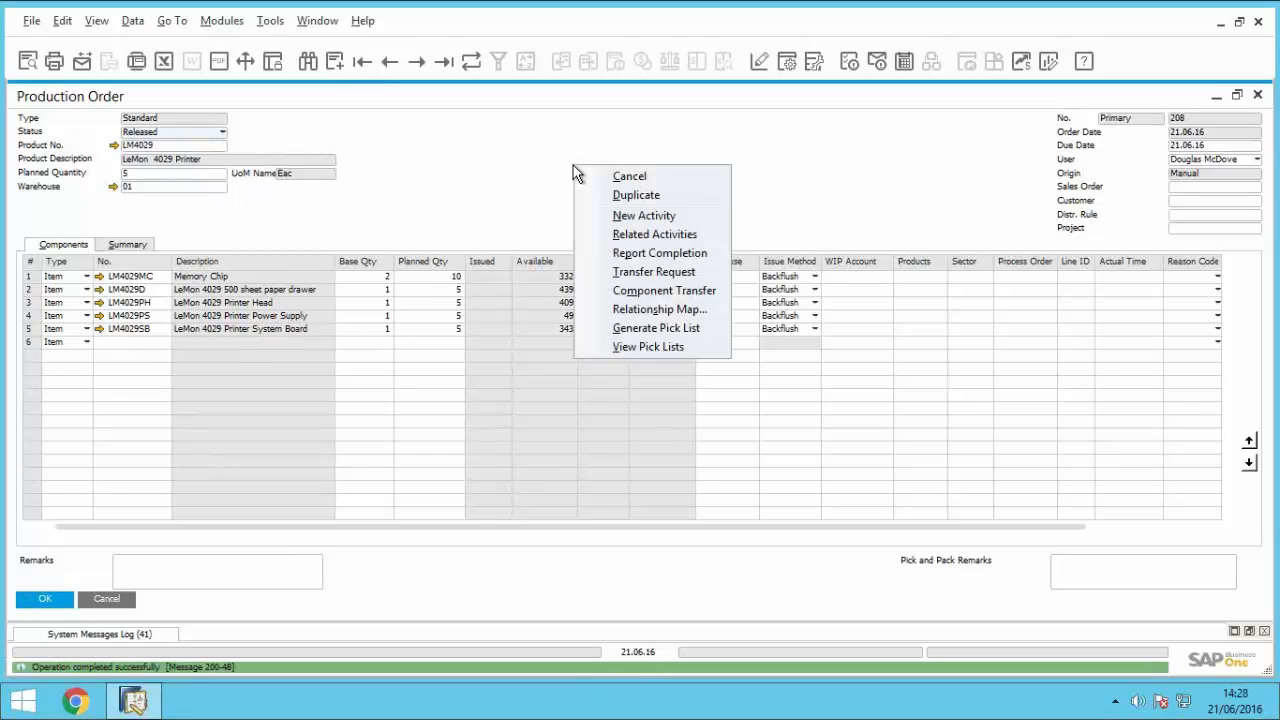
{"action": "left_click", "coordinate": [661, 254]}
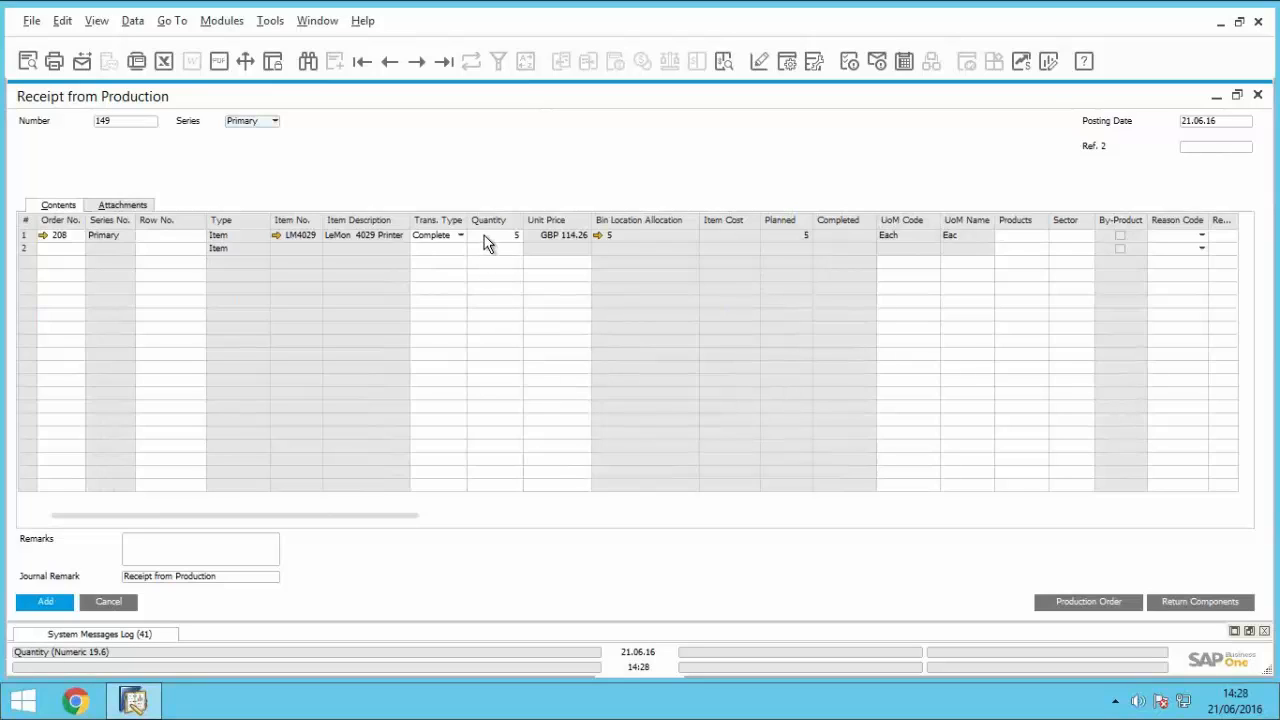
{"action": "left_click", "coordinate": [55, 604]}
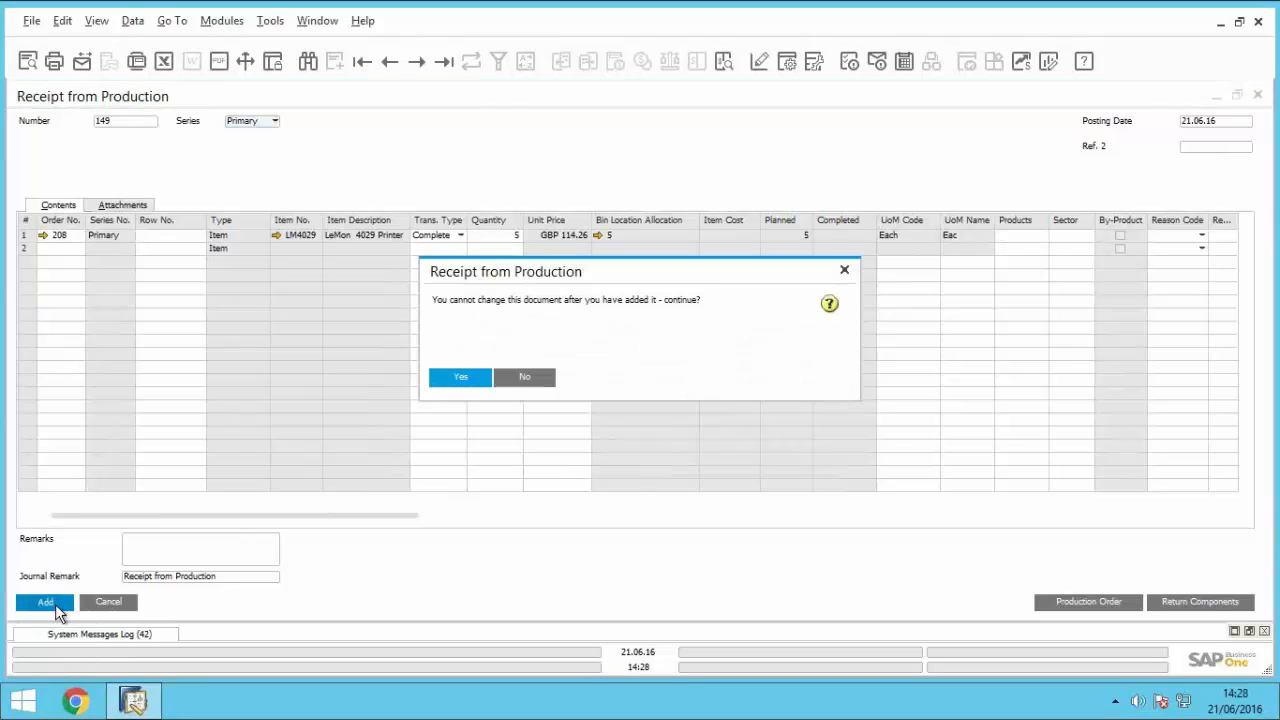
{"action": "left_click", "coordinate": [446, 384]}
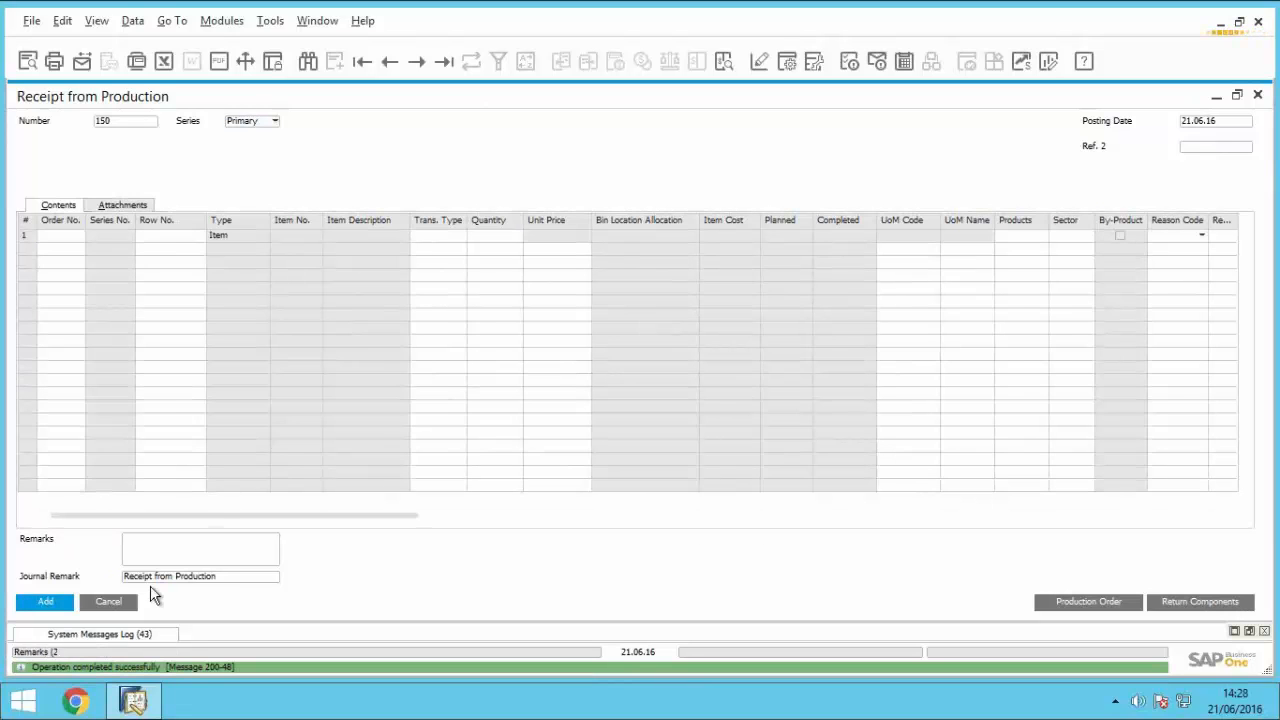
Step: Close the blank receipt from production and review the LM4029 production order's cost and quantity summary and its issued component quantities
{"action": "left_click", "coordinate": [134, 598]}
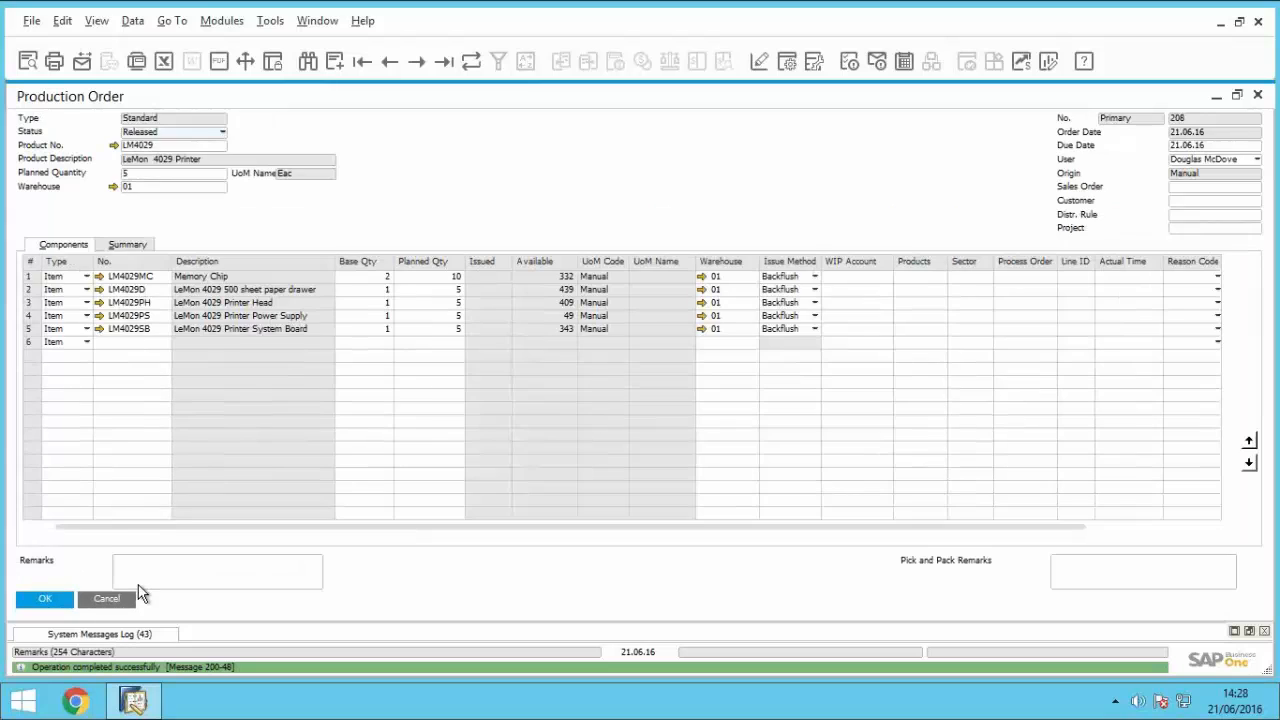
{"action": "left_click", "coordinate": [116, 247]}
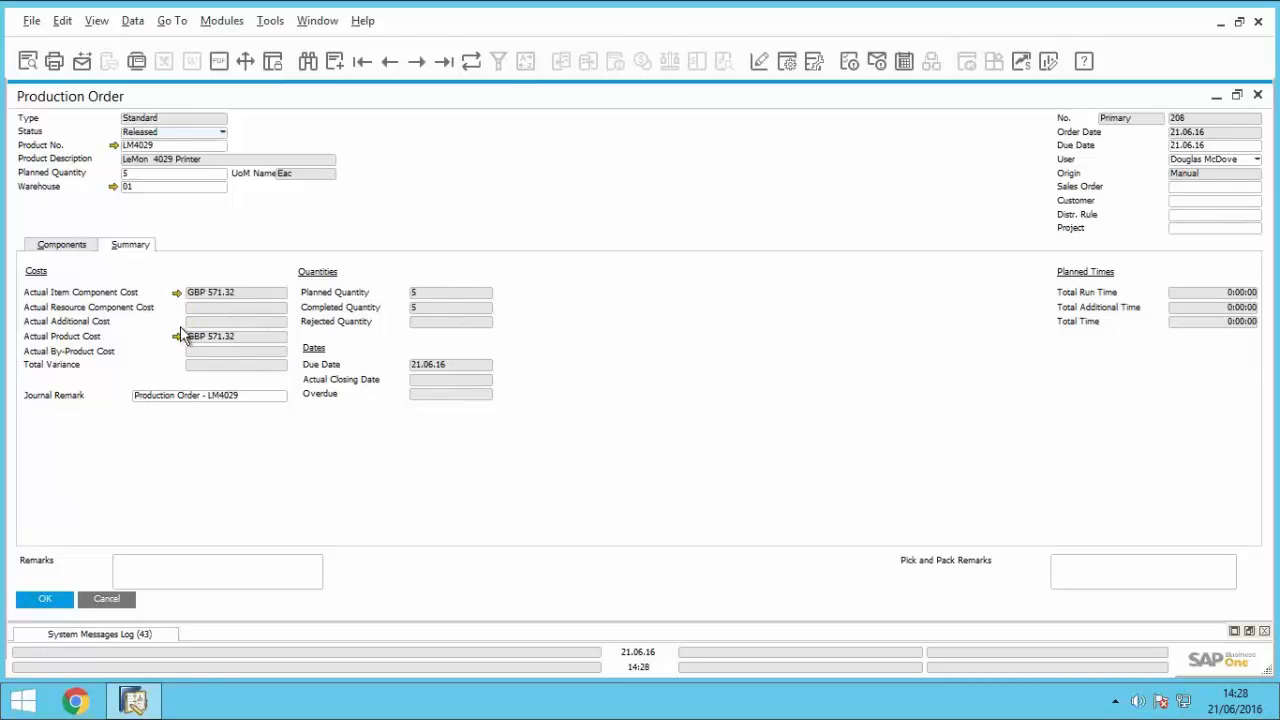
{"action": "left_click", "coordinate": [78, 245]}
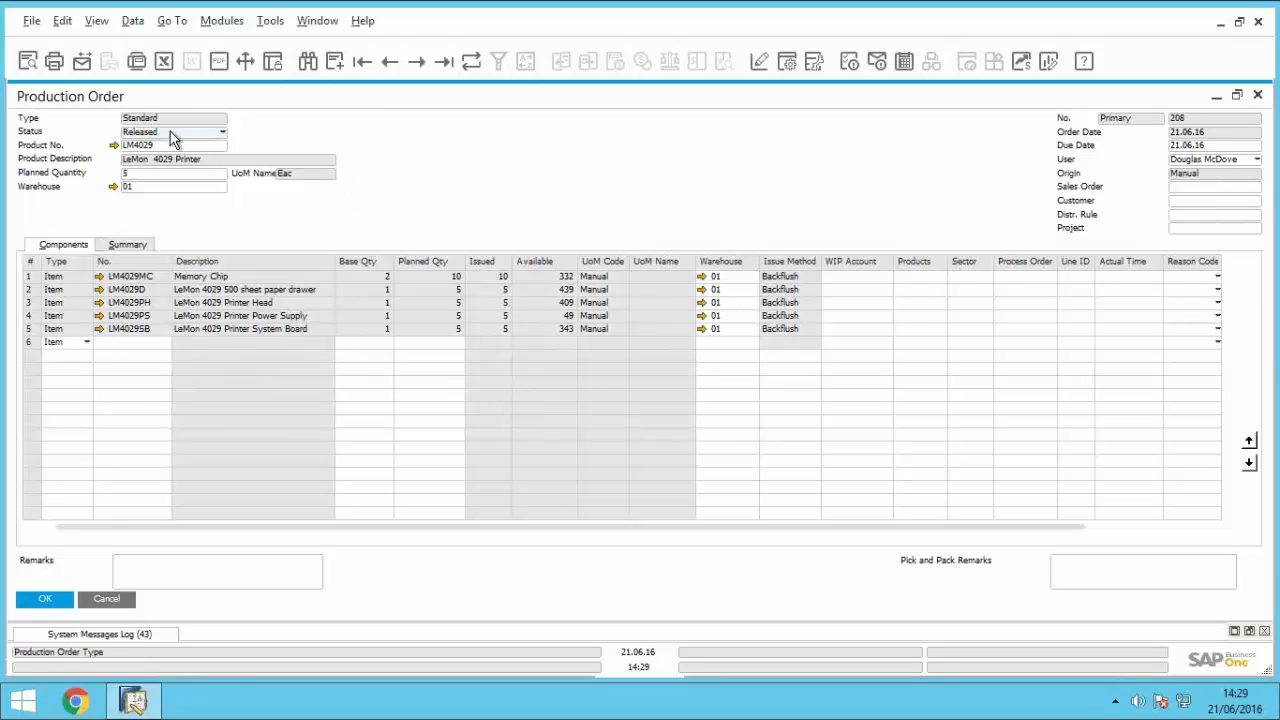
Step: Duplicate the LM4029 production order and open the order type options on the copy
{"action": "right_click", "coordinate": [399, 132]}
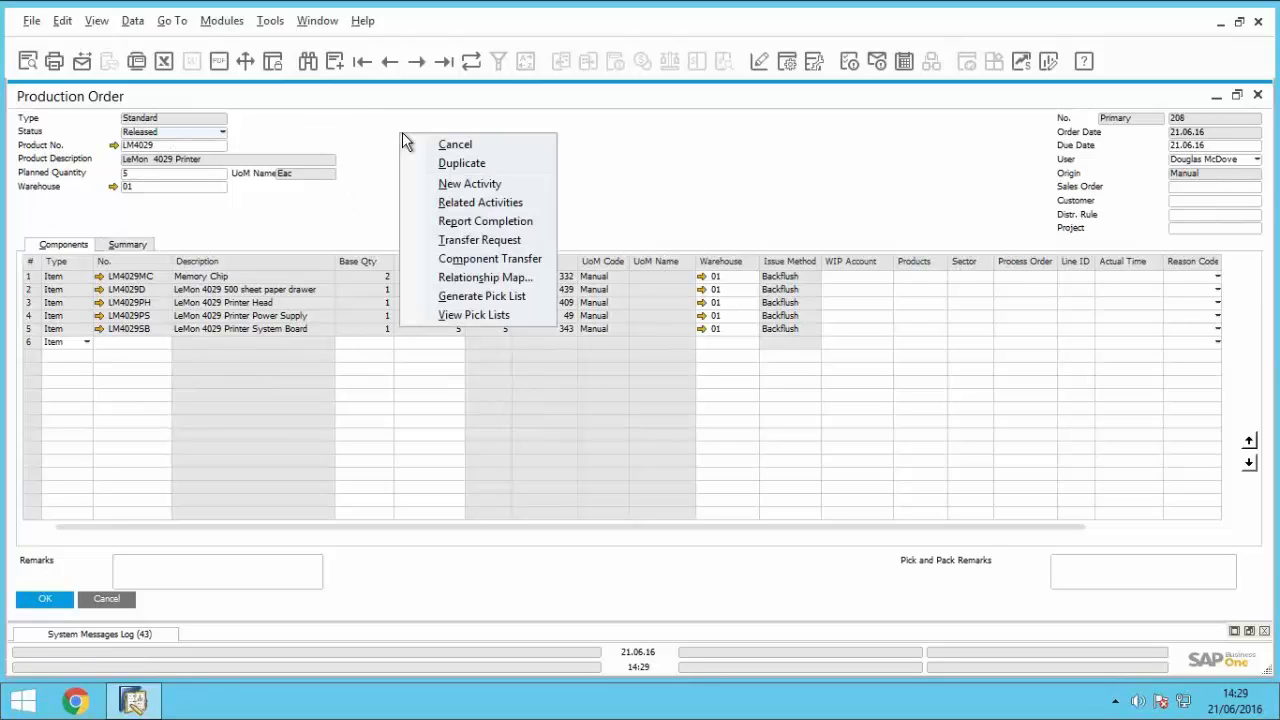
{"action": "left_click", "coordinate": [462, 163]}
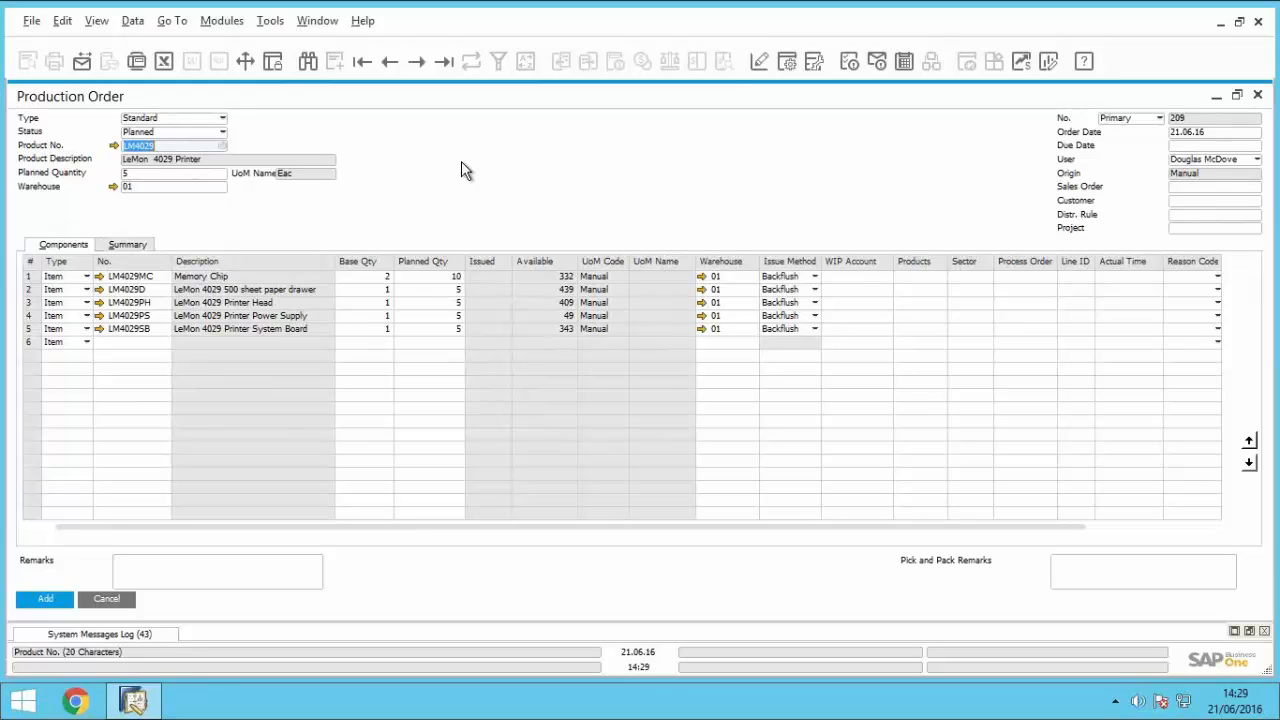
{"action": "left_click", "coordinate": [175, 118]}
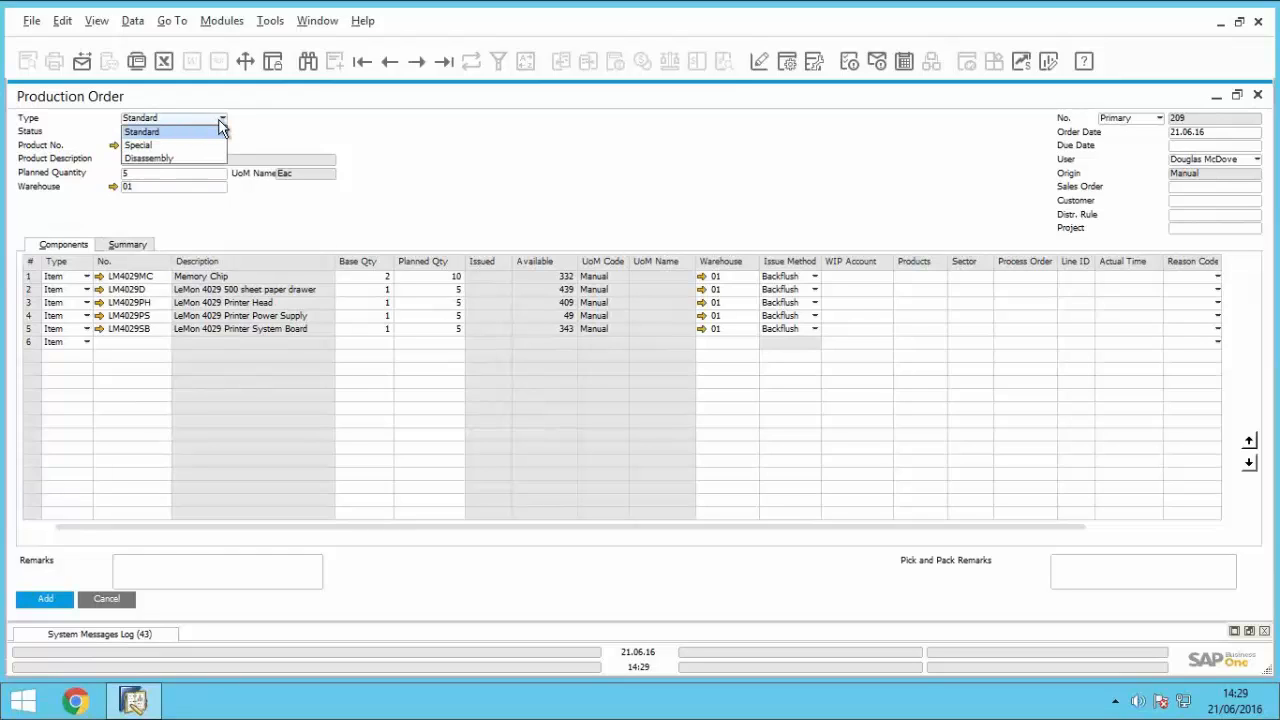
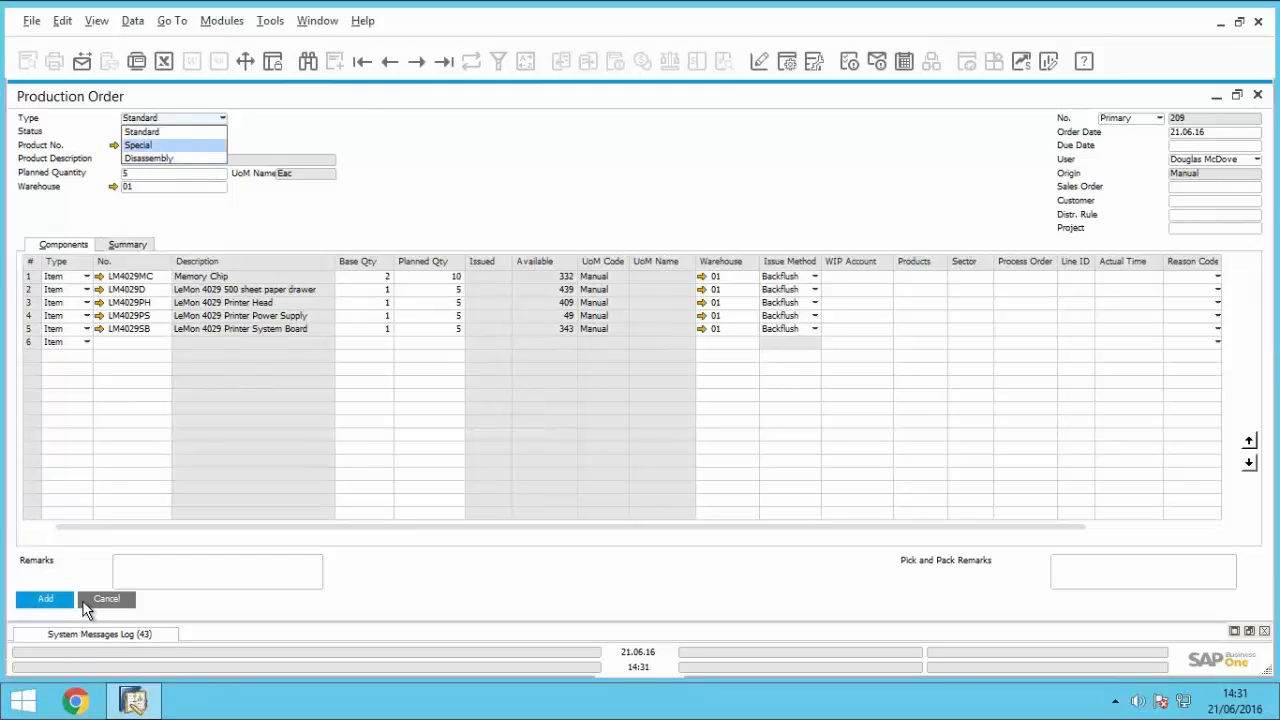
Step: Leave the duplicated production order's type unchanged and close the order without adding it
{"action": "key", "text": "Escape"}
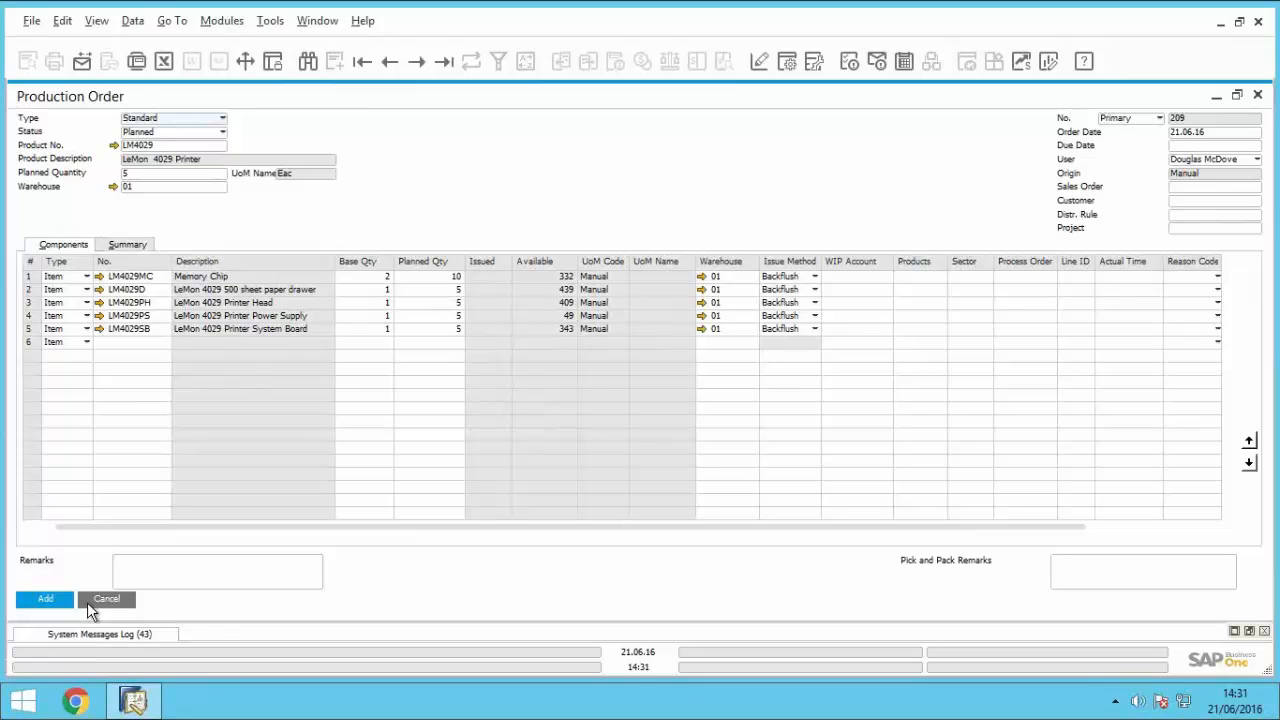
{"action": "left_click", "coordinate": [87, 602]}
{"action": "left_click", "coordinate": [87, 171]}
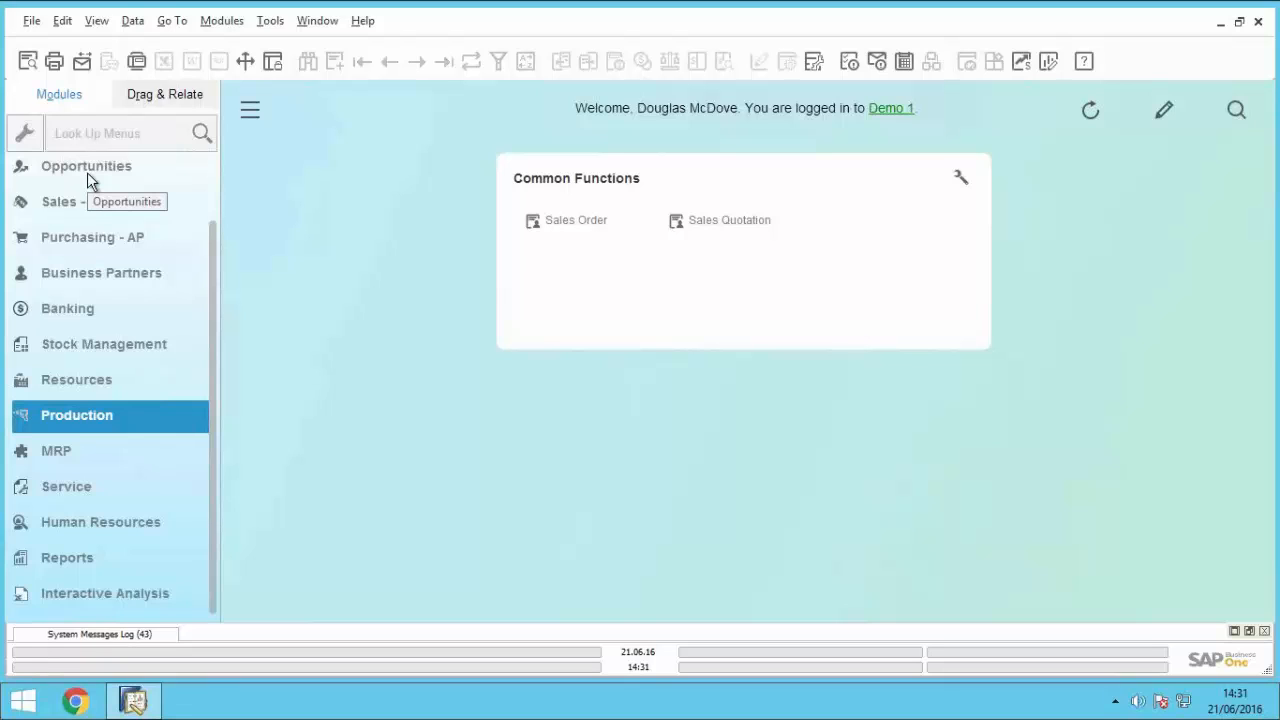
Step: Open the resource master data and find resource A3
{"action": "left_click", "coordinate": [83, 390]}
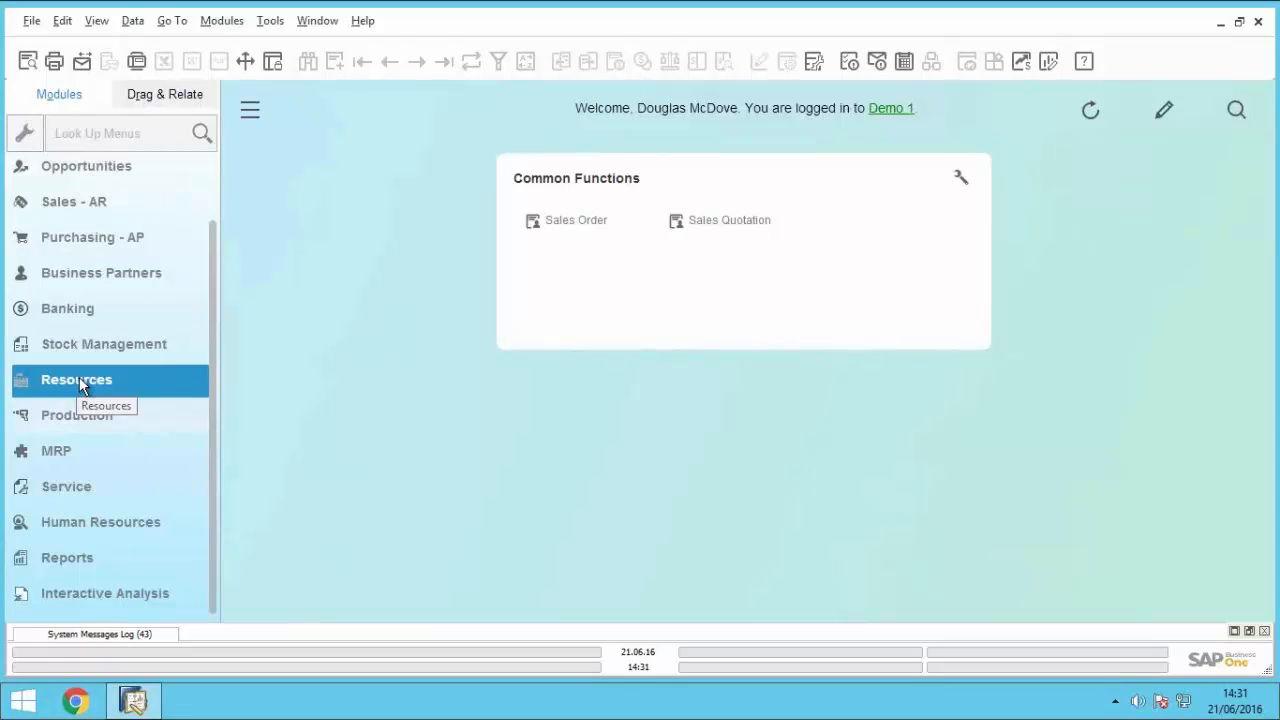
{"action": "left_click", "coordinate": [79, 380]}
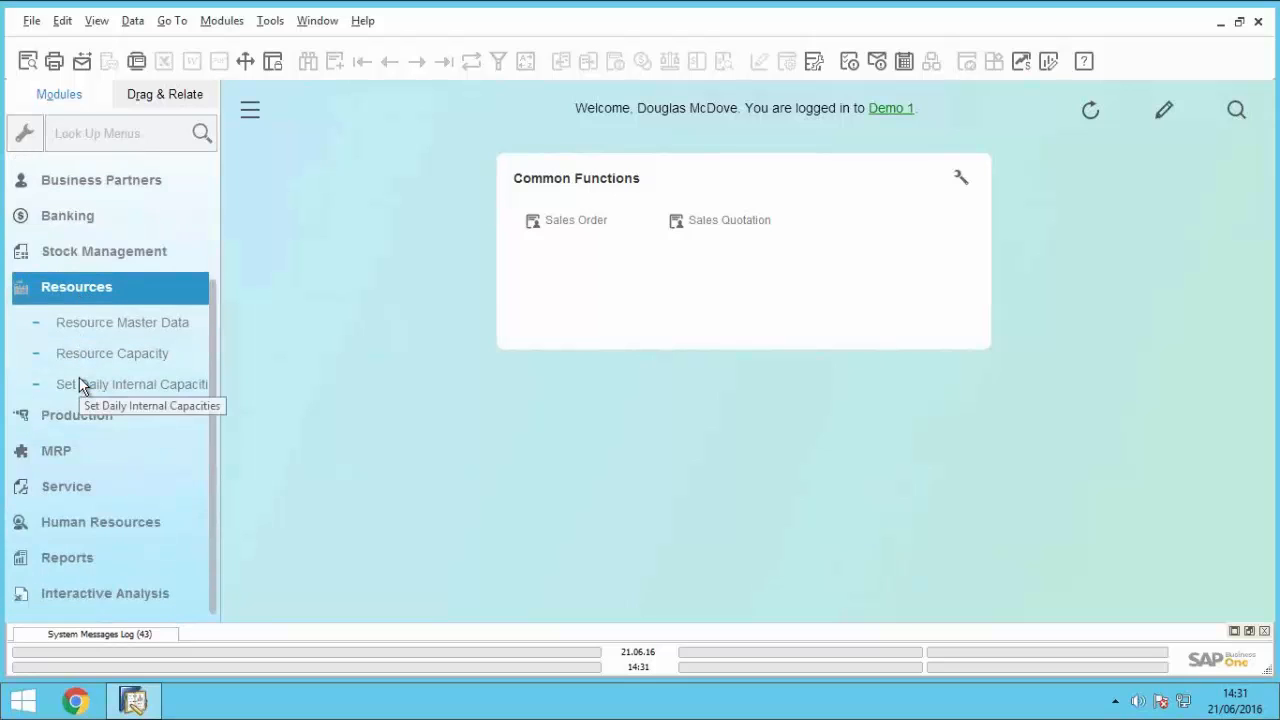
{"action": "left_click", "coordinate": [109, 325]}
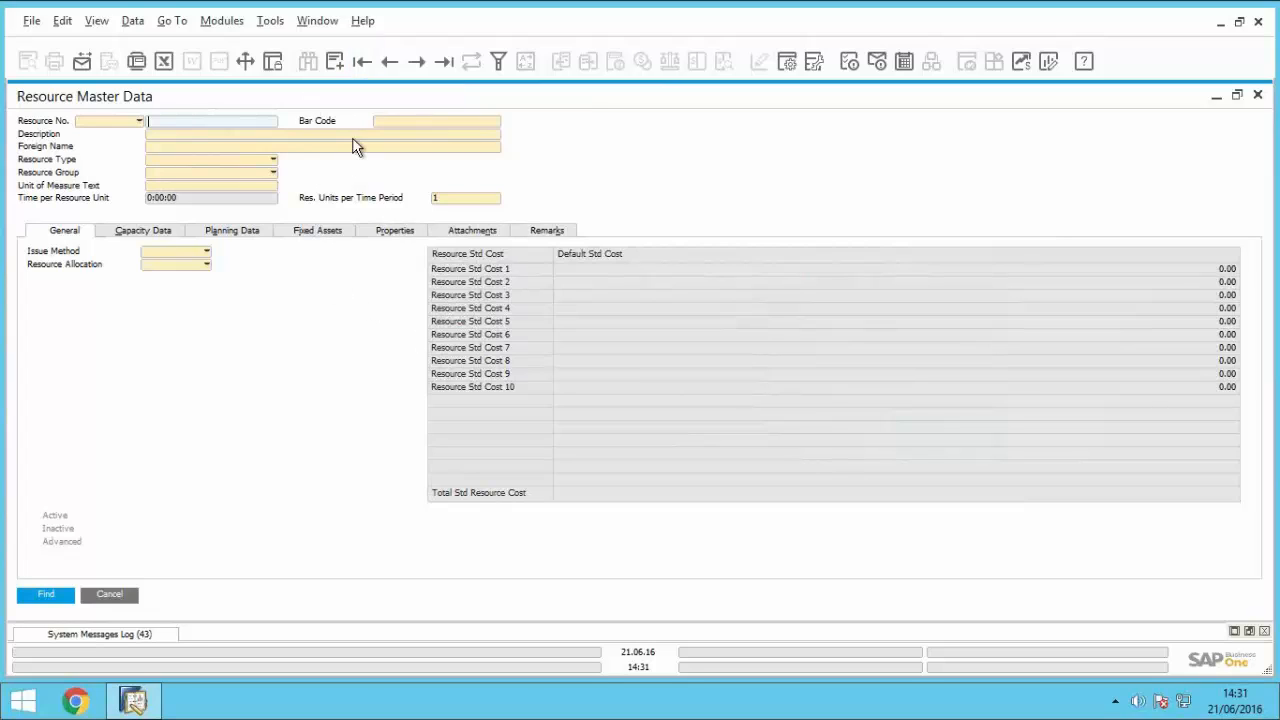
{"action": "type", "text": "A3"}
{"action": "key", "text": "Return"}
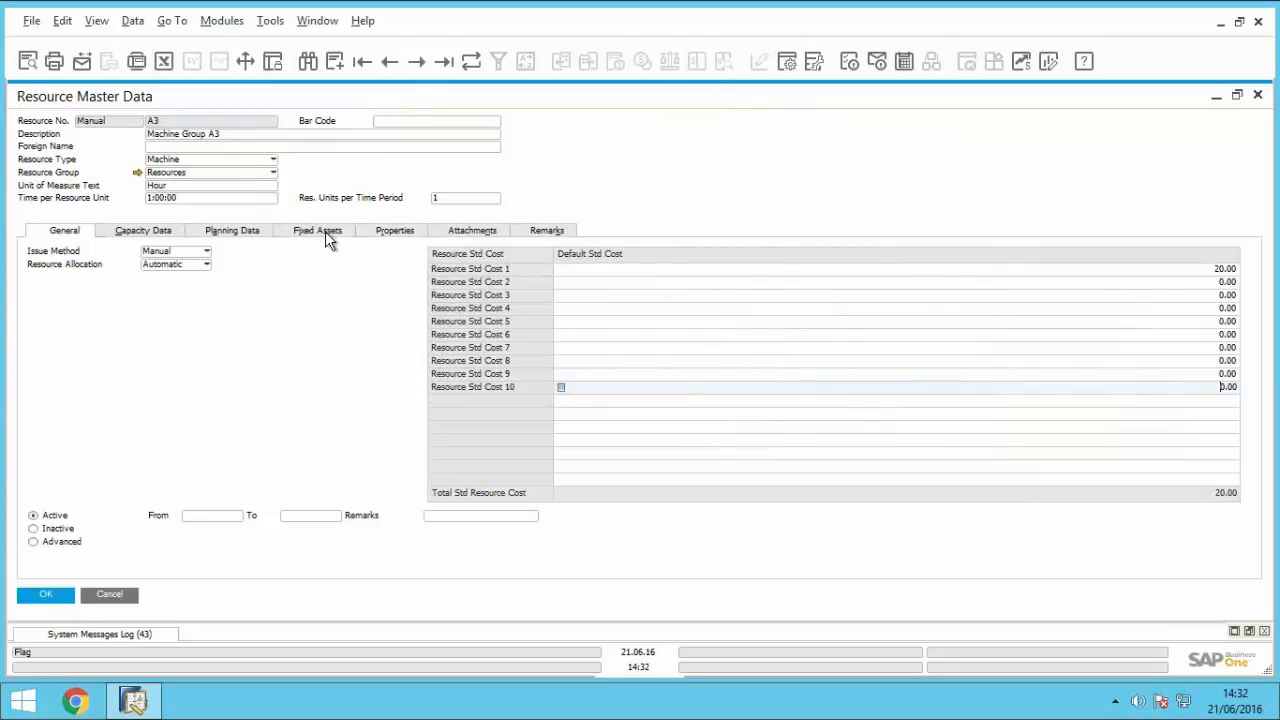
Step: Review resource A3's capacity data and its daily planning data, and close the resource record
{"action": "left_click", "coordinate": [161, 236]}
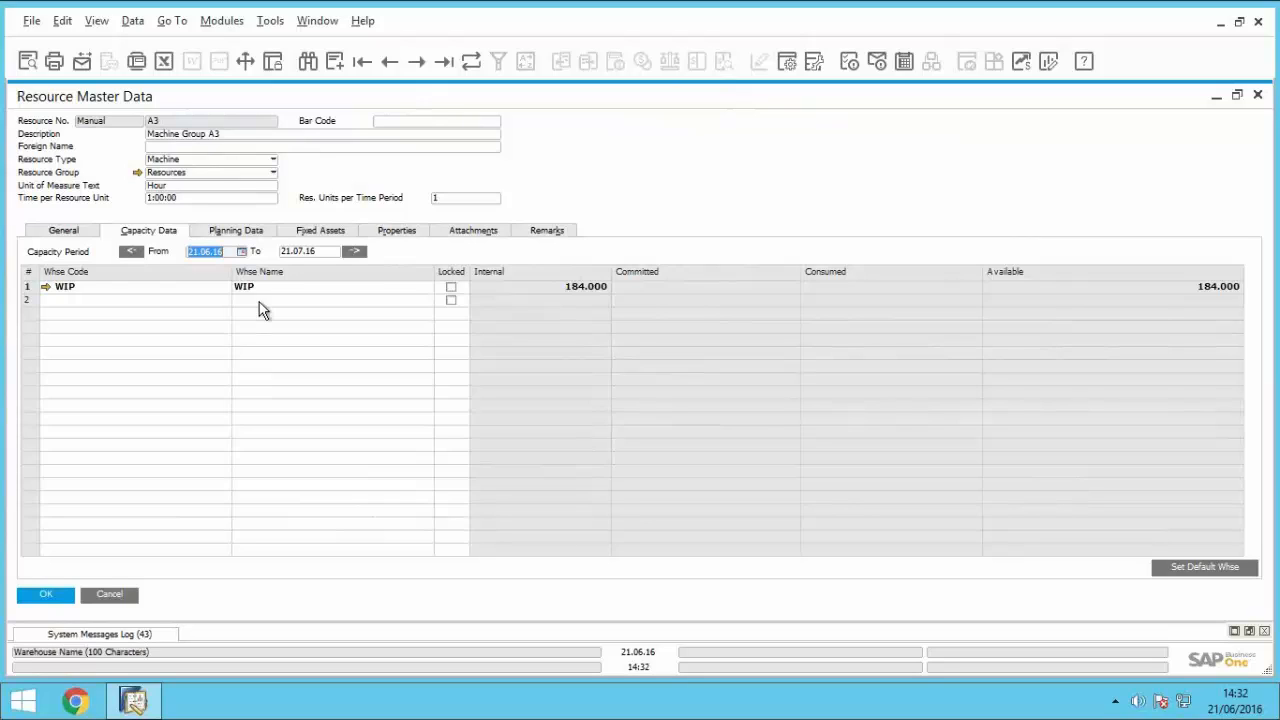
{"action": "left_click", "coordinate": [247, 236]}
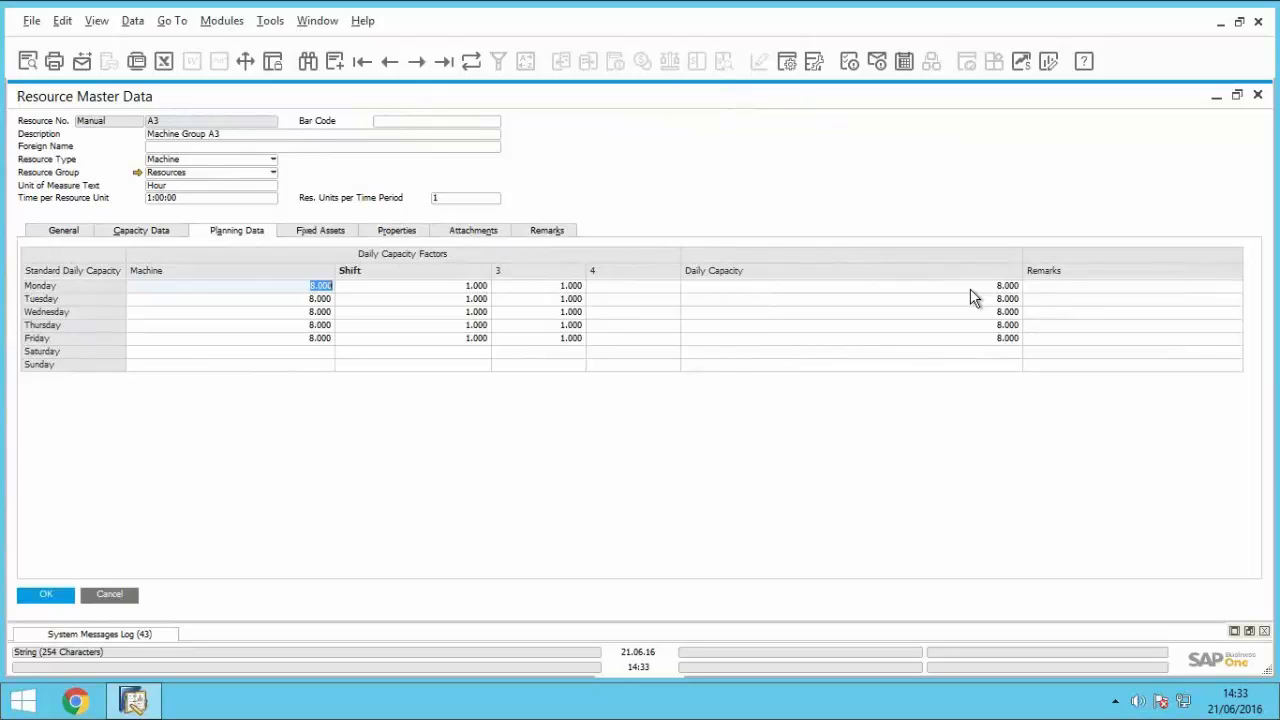
{"action": "left_click", "coordinate": [110, 595]}
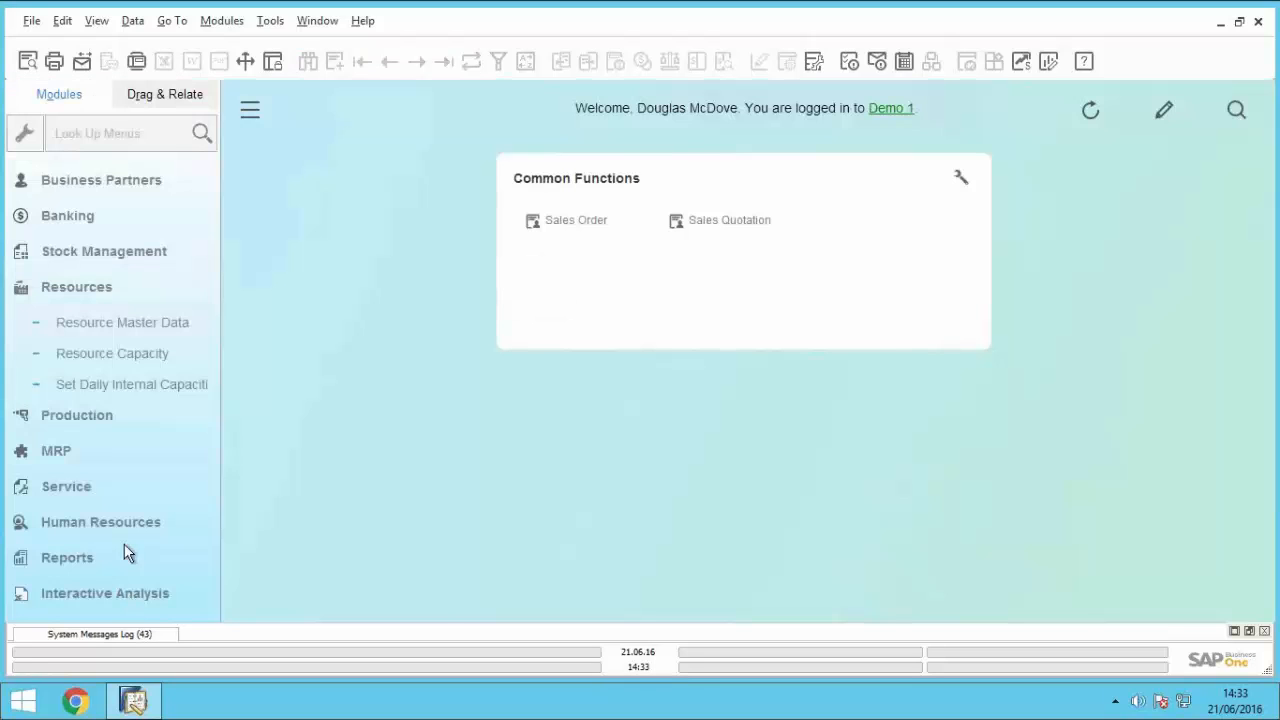
Step: Display resource A3's capacity for 21.06.16 to 21.07.16, expand its breakdown by capacity type, and close the report
{"action": "left_click", "coordinate": [126, 356]}
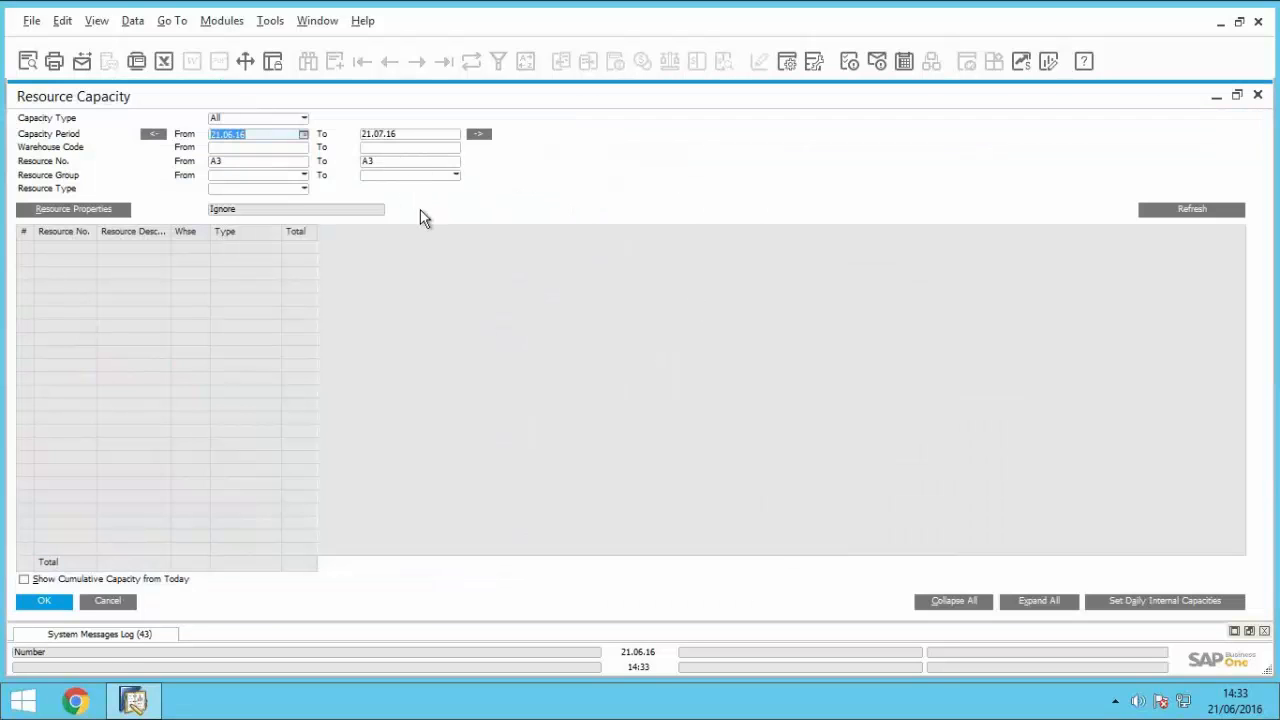
{"action": "left_click", "coordinate": [1157, 210]}
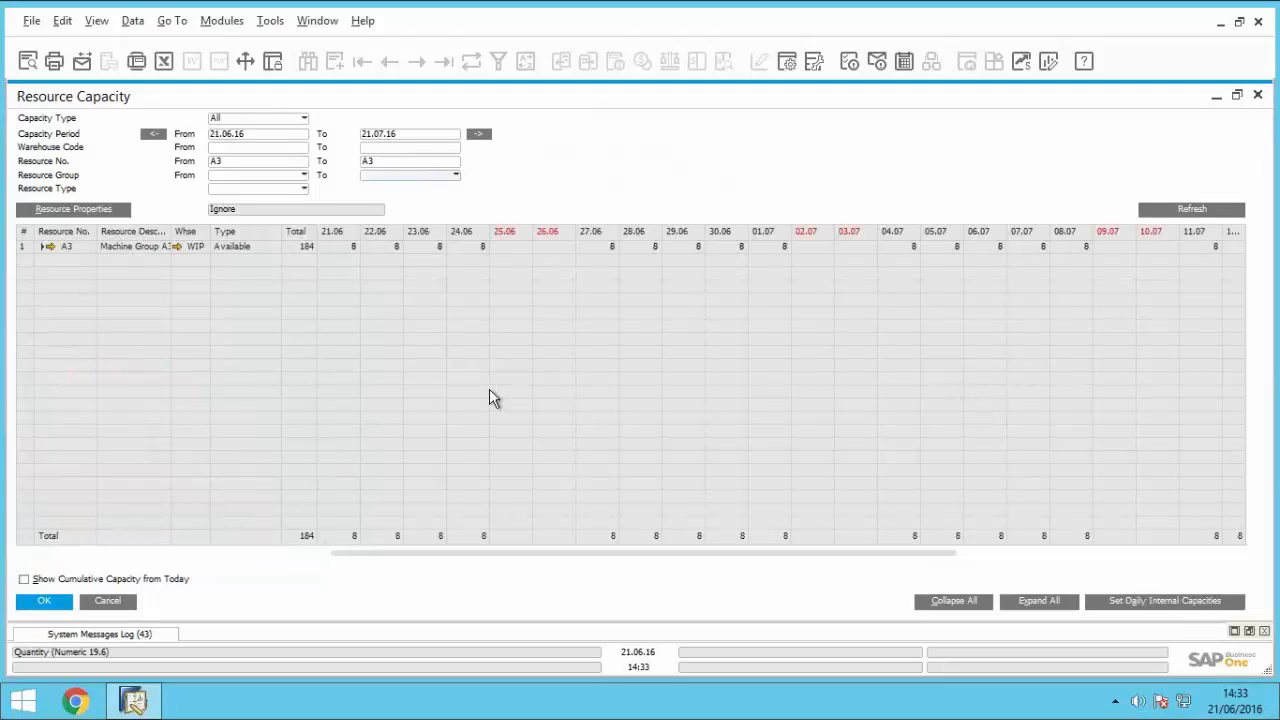
{"action": "left_click", "coordinate": [42, 248]}
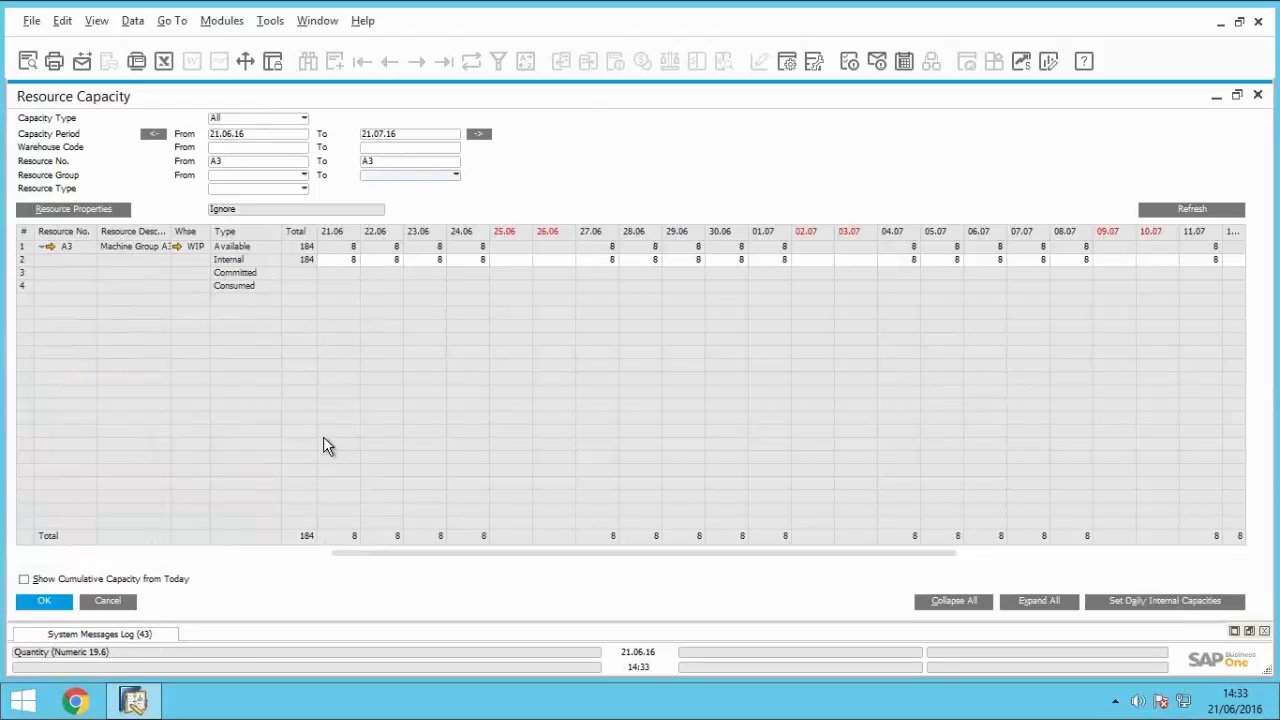
{"action": "left_click", "coordinate": [122, 605]}
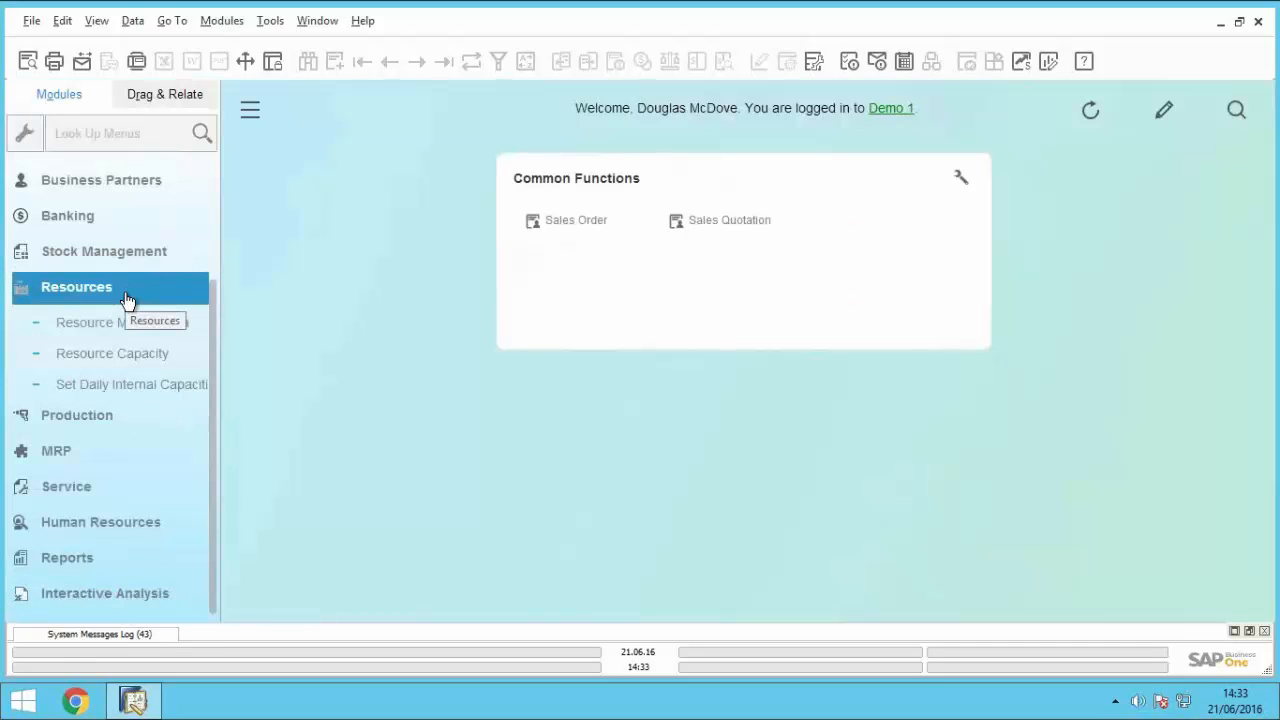
Step: Start a new standard production order for product LM4029, LeMon 4029 Printer
{"action": "left_click", "coordinate": [126, 300]}
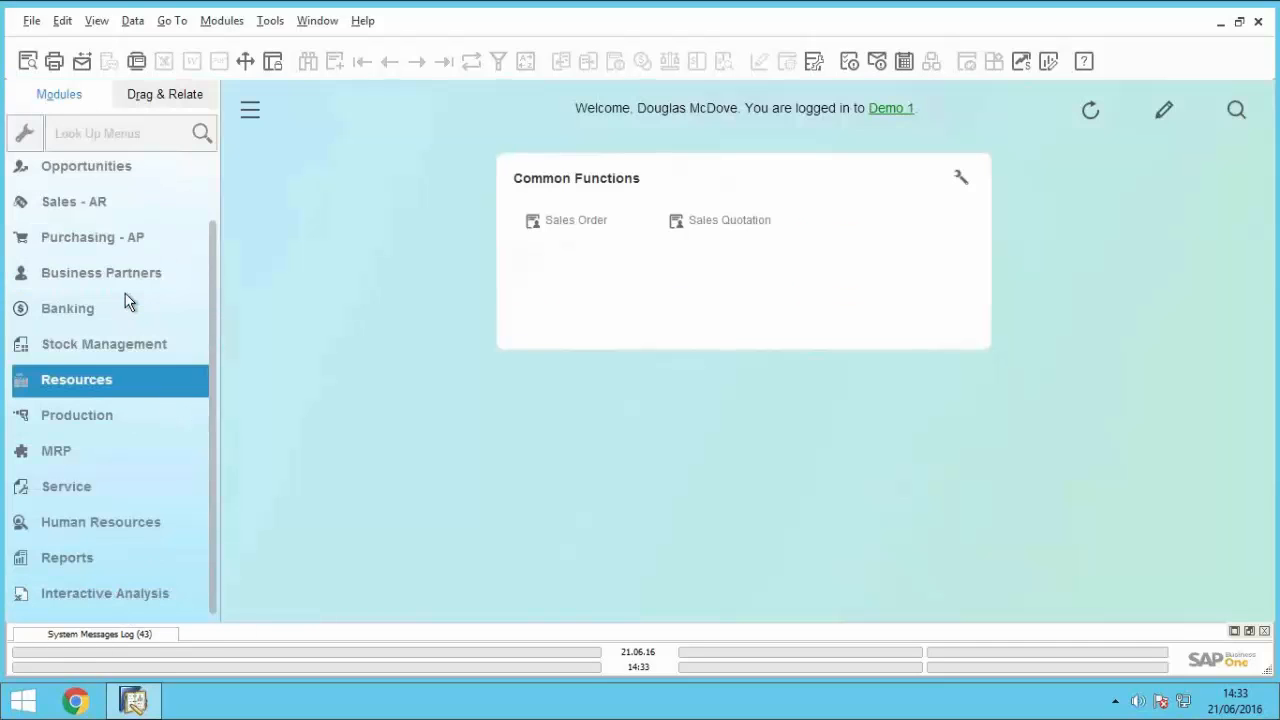
{"action": "left_click", "coordinate": [145, 427]}
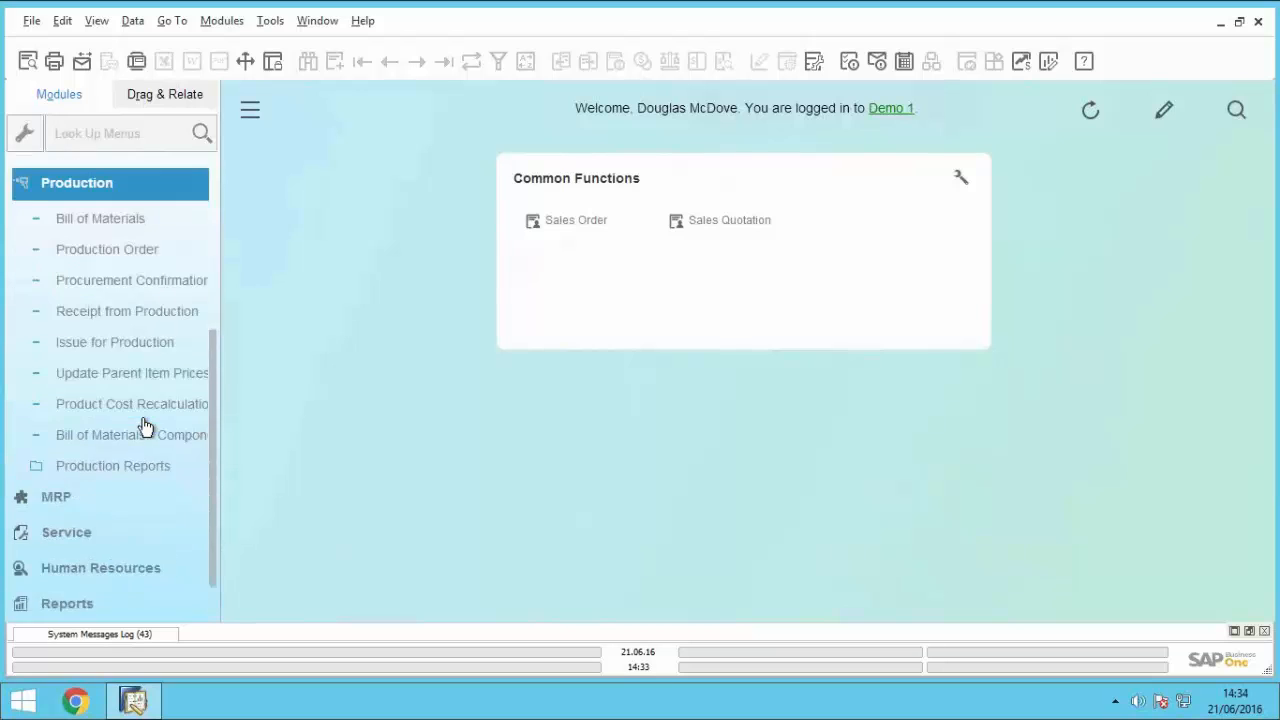
{"action": "left_click", "coordinate": [128, 245]}
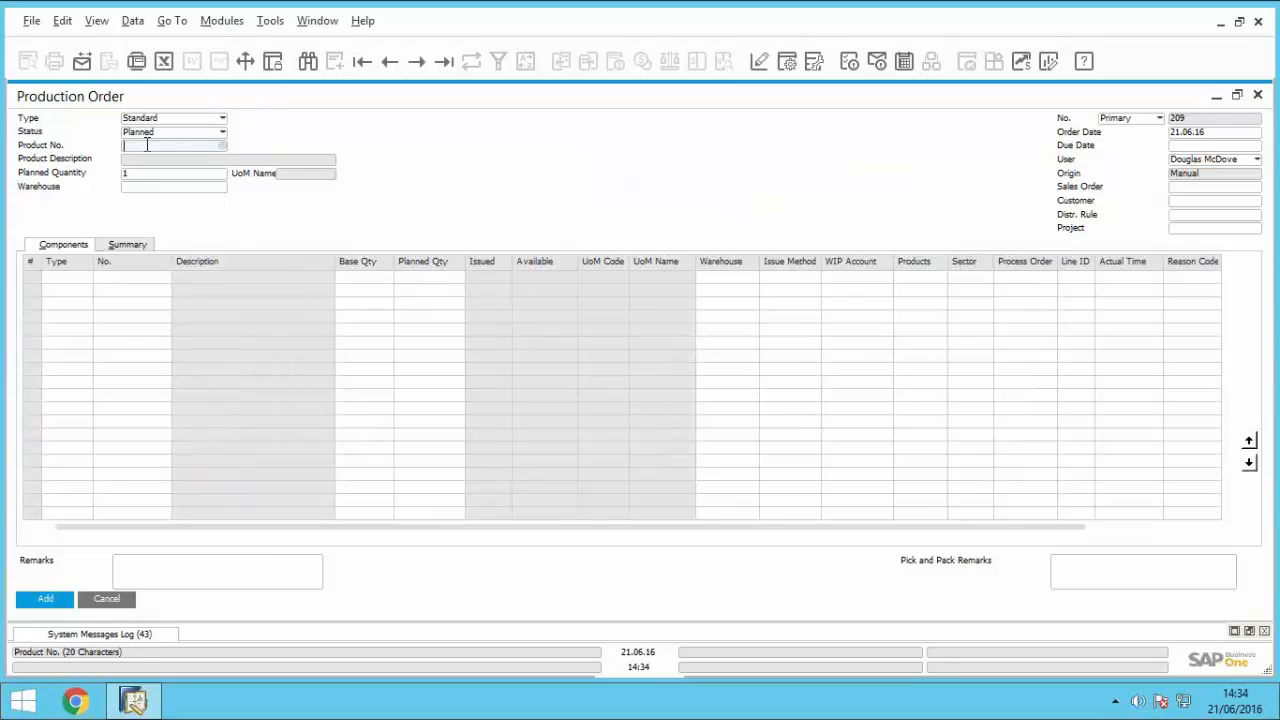
{"action": "type", "text": "LM40"}
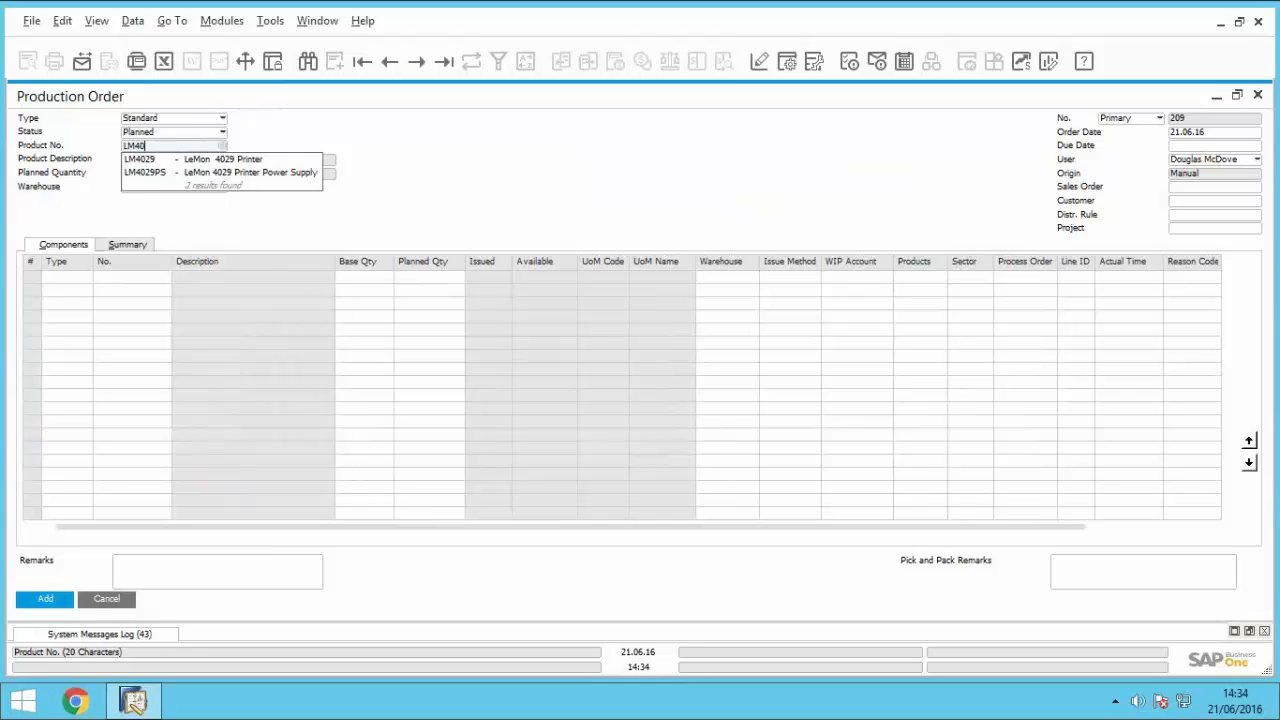
{"action": "type", "text": "29"}
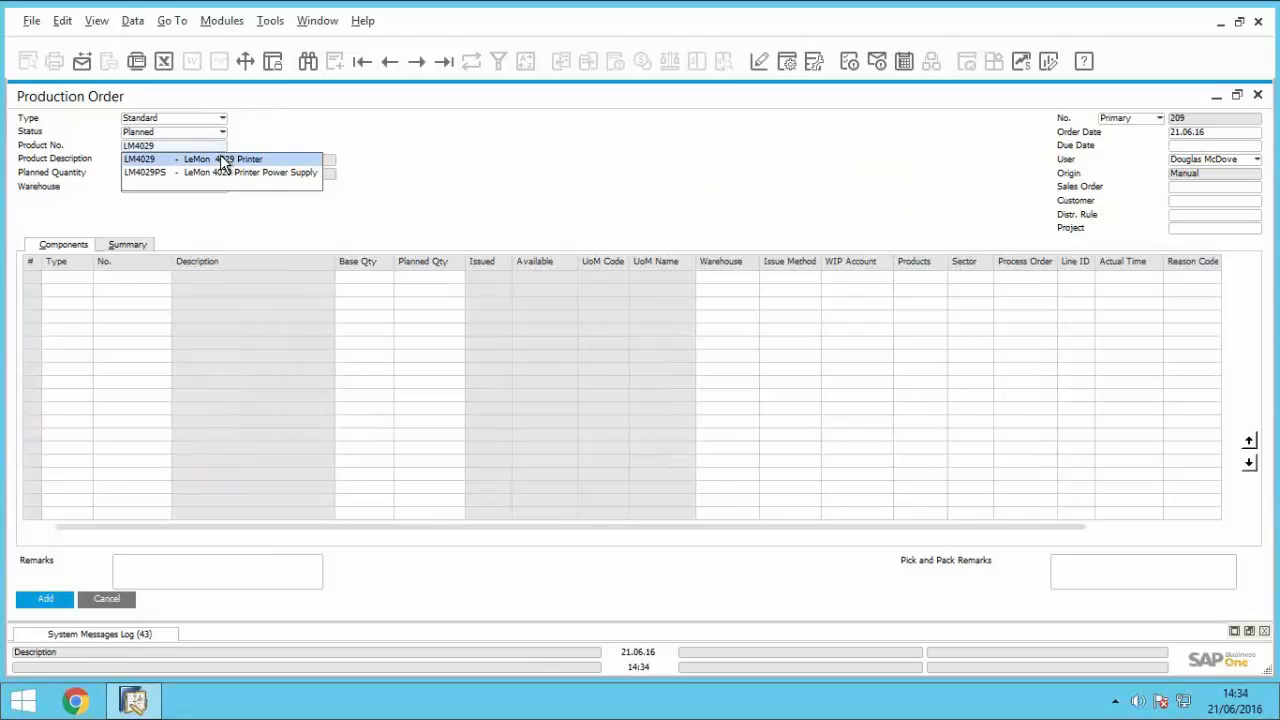
{"action": "left_click", "coordinate": [222, 161]}
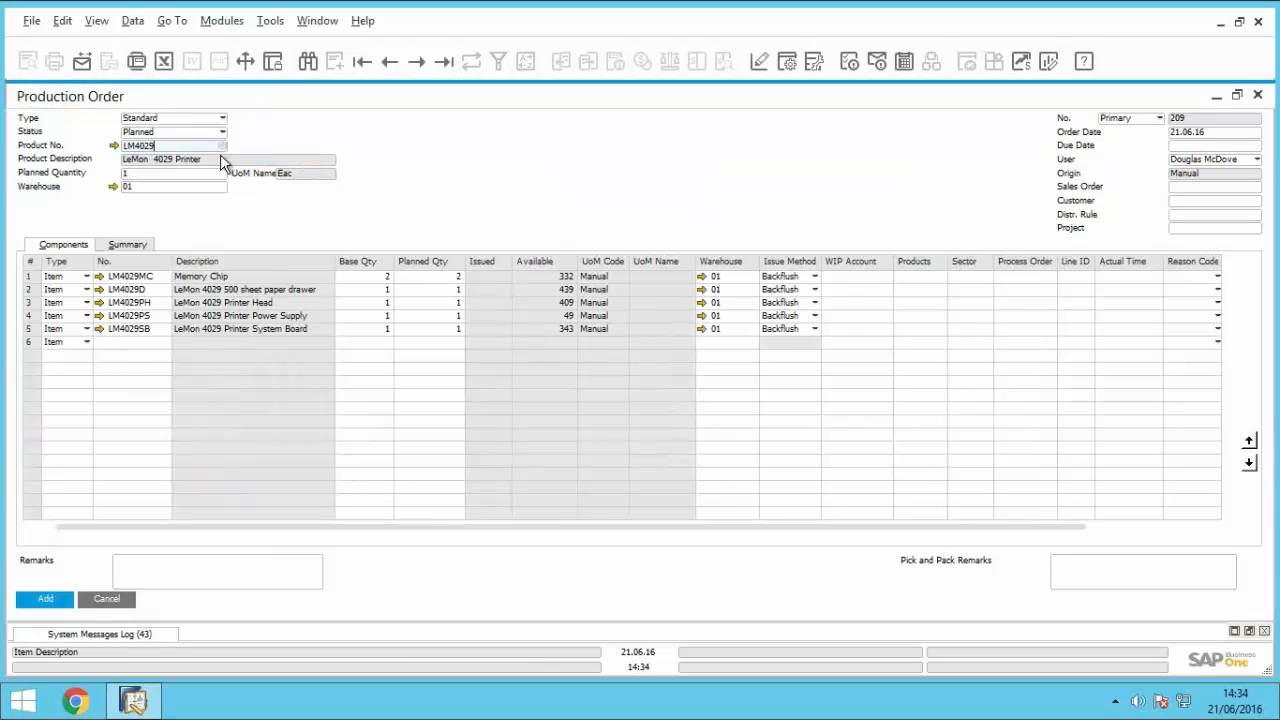
Step: Add resource A3, Machine Group A3, as a new component line of the LM4029 production order
{"action": "left_click", "coordinate": [87, 342]}
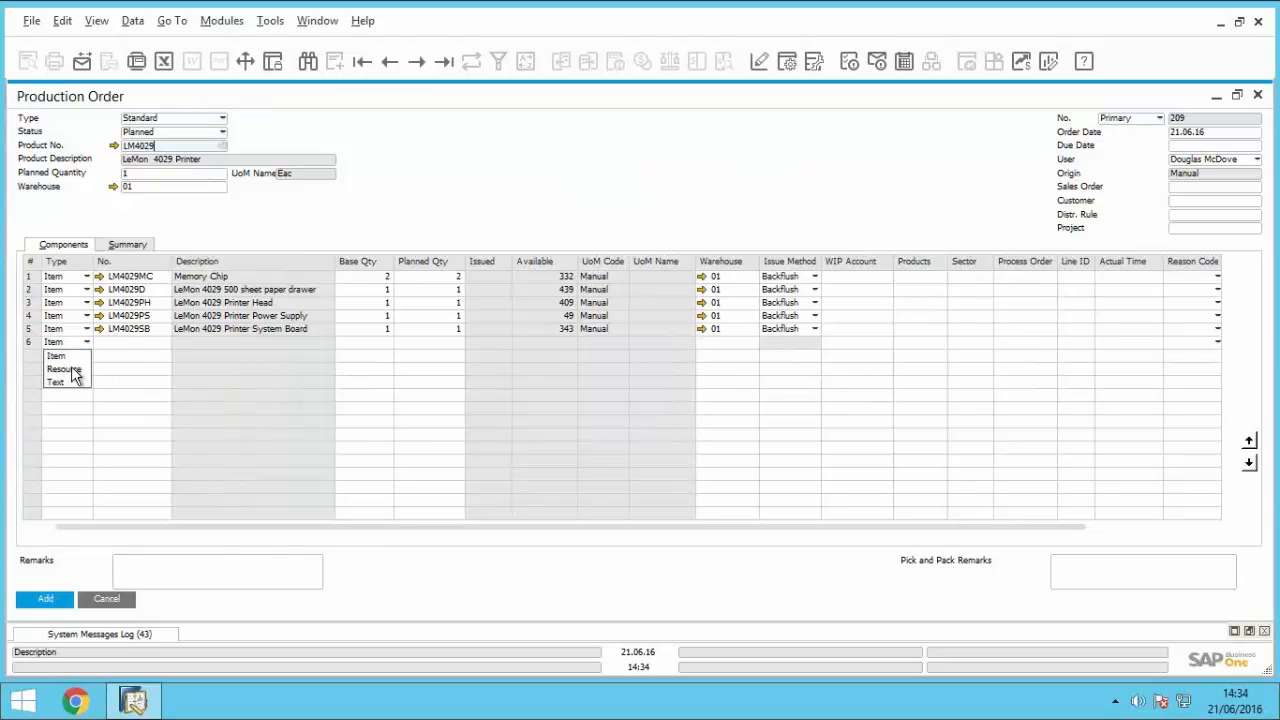
{"action": "left_click", "coordinate": [71, 370]}
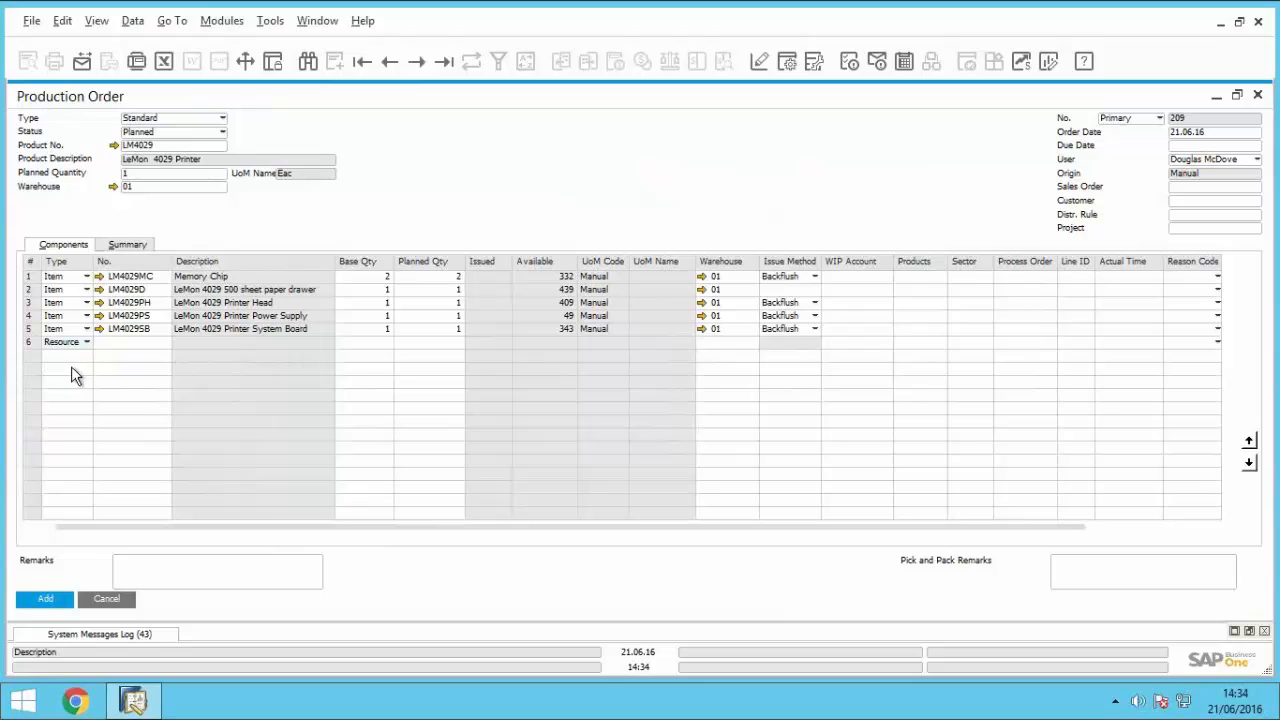
{"action": "left_click", "coordinate": [120, 342]}
{"action": "left_click", "coordinate": [164, 342]}
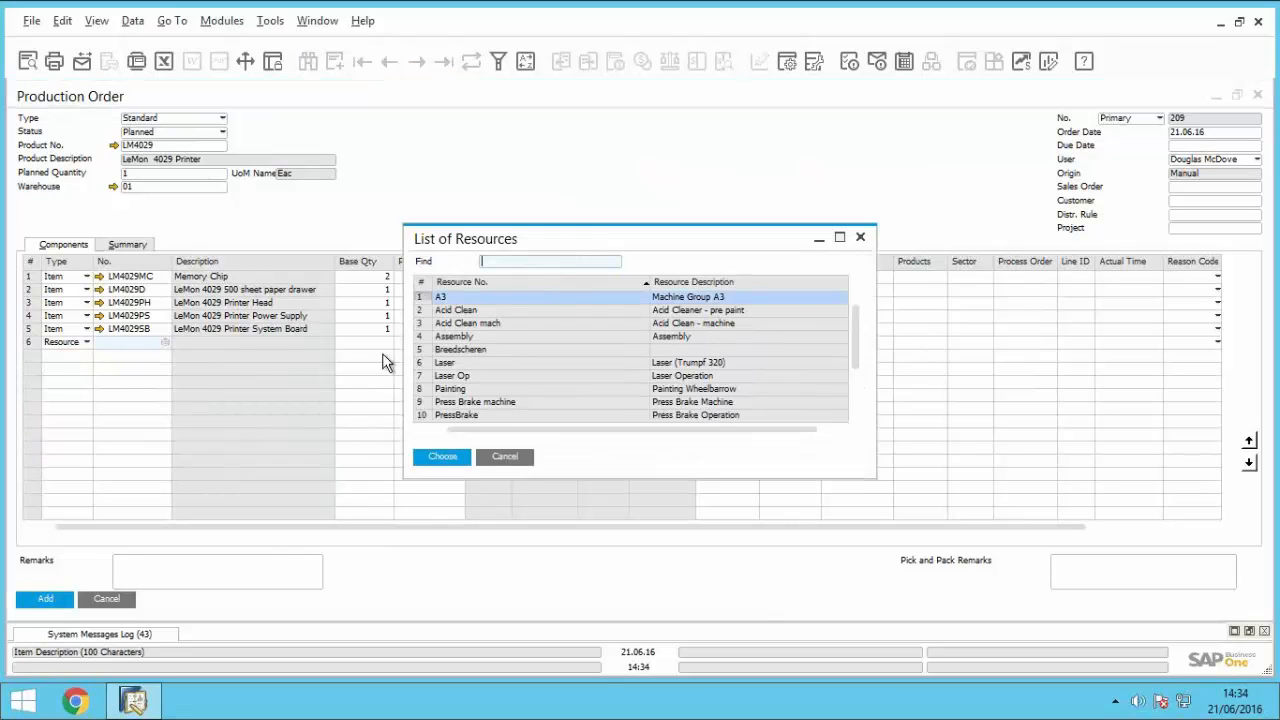
{"action": "double_click", "coordinate": [423, 297]}
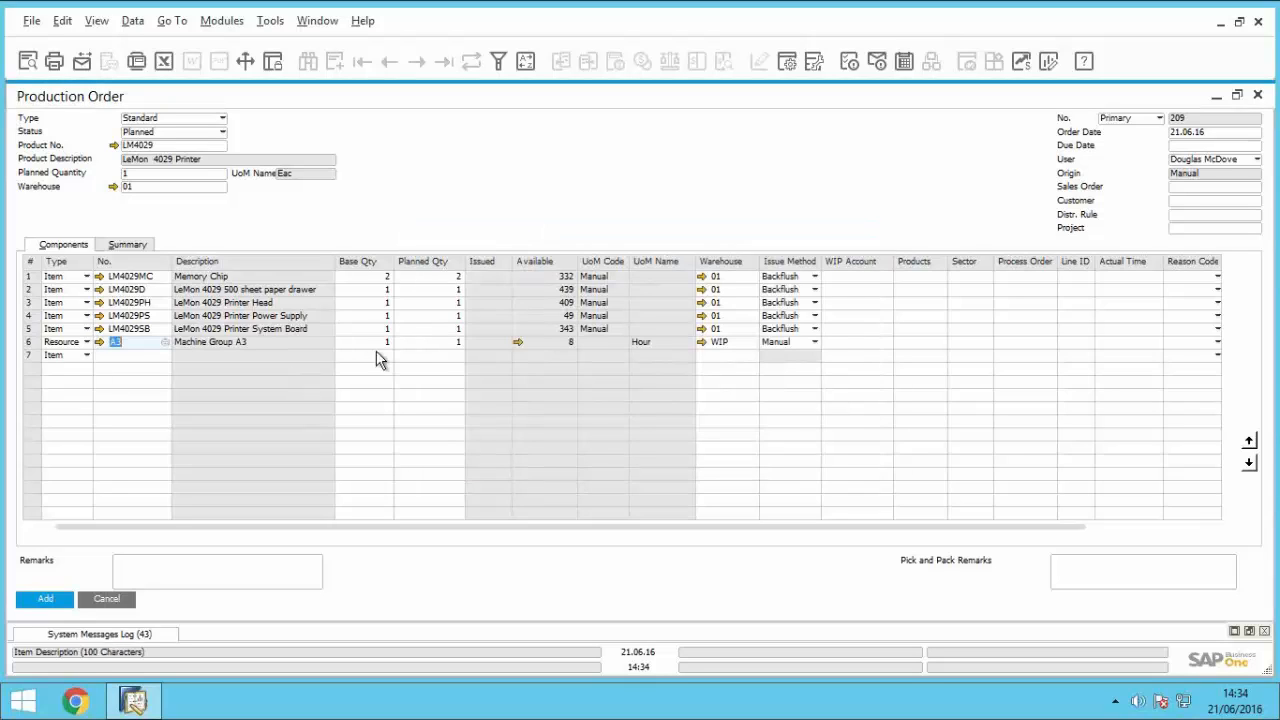
Step: Set the A3 resource line's base quantity to 2 and its issue method to Backflush
{"action": "left_click", "coordinate": [380, 343]}
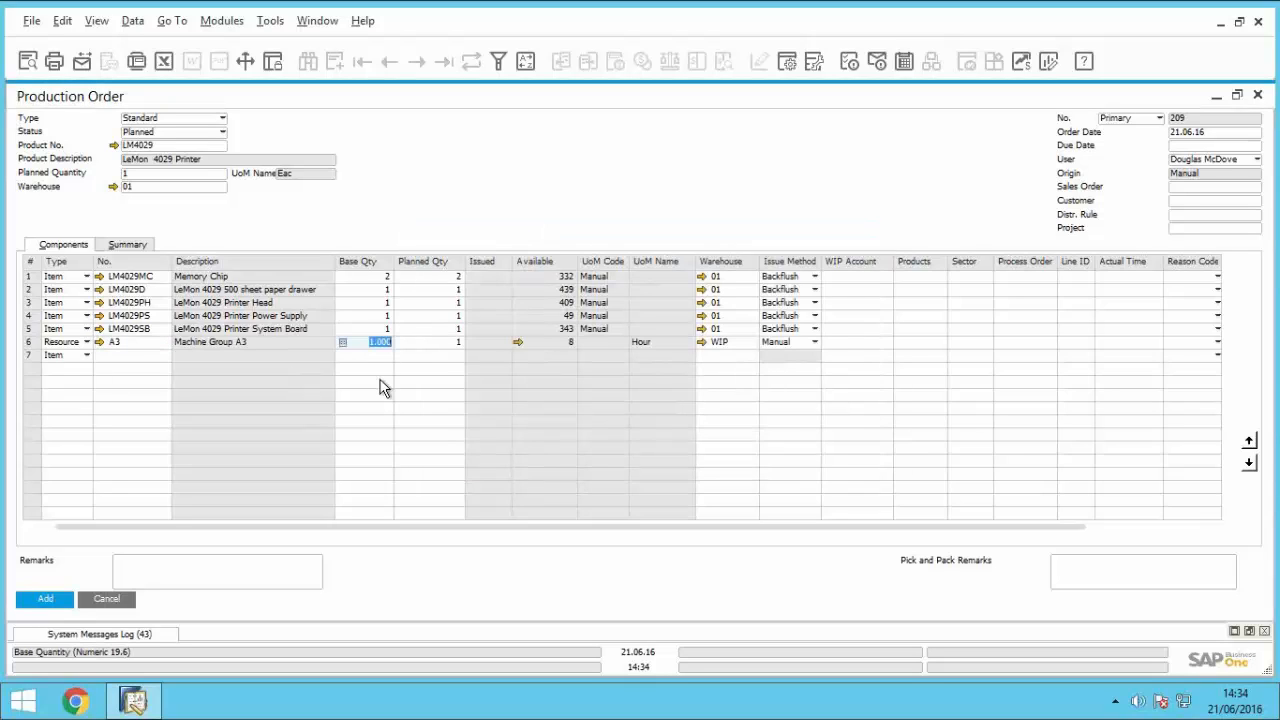
{"action": "type", "text": "2"}
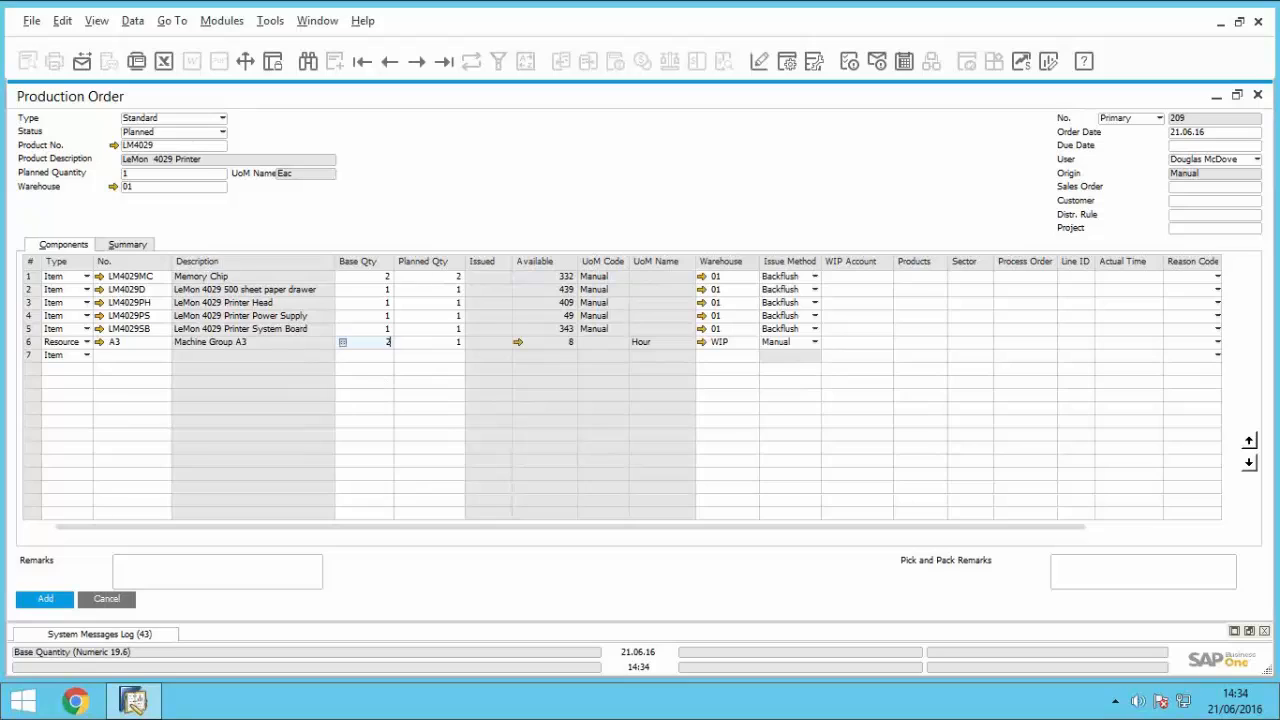
{"action": "key", "text": "Tab"}
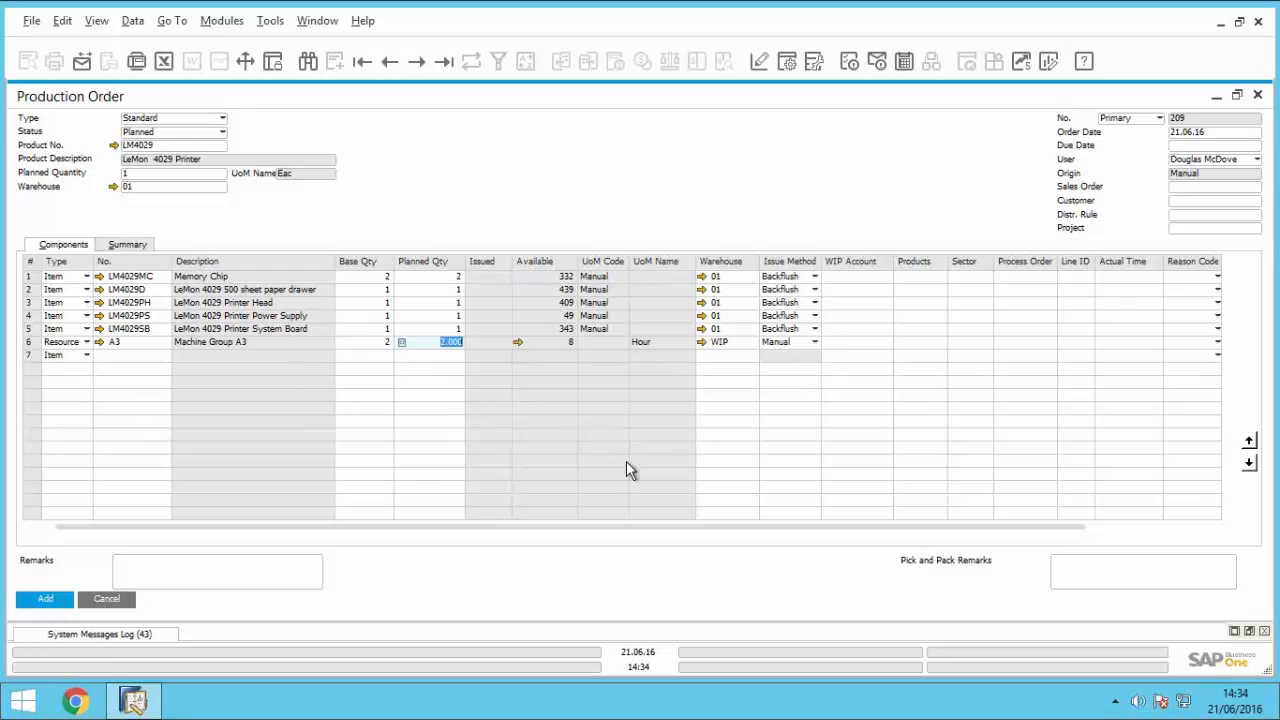
{"action": "left_click", "coordinate": [790, 344]}
{"action": "left_click", "coordinate": [788, 369]}
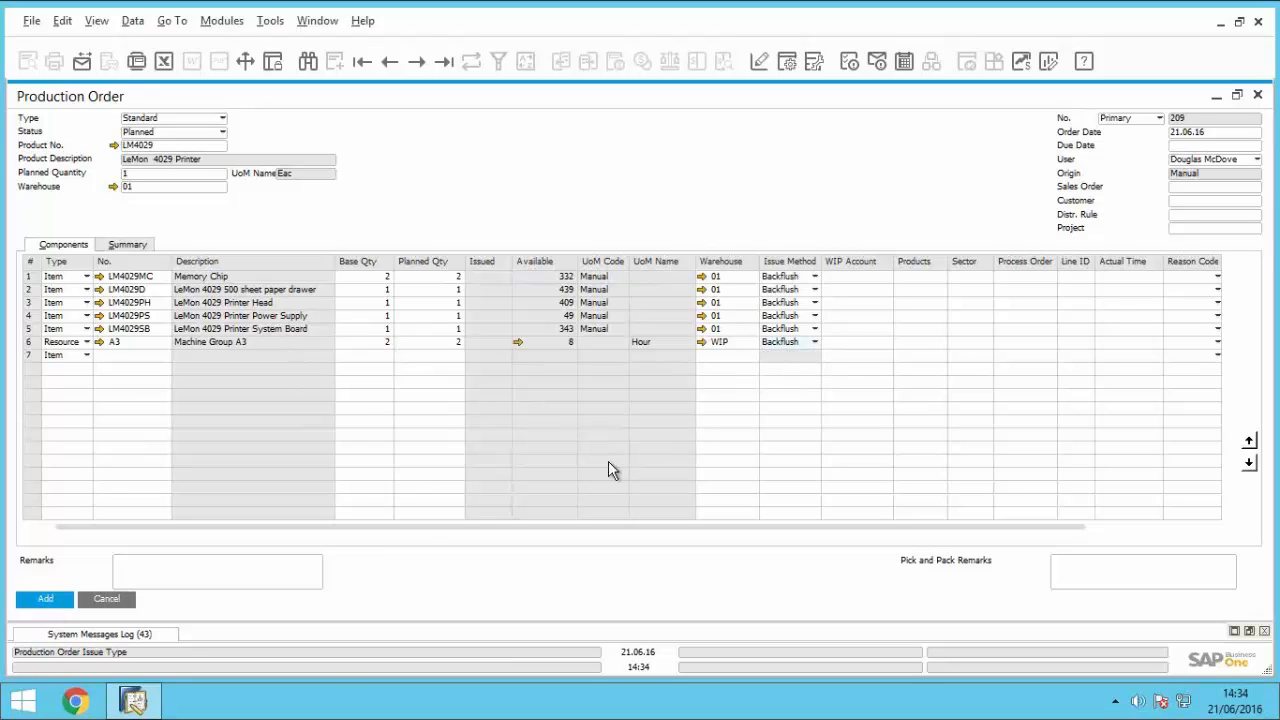
Step: Set the production order's due date to 21.06.16, add the order, and bring the saved record back up
{"action": "left_click", "coordinate": [68, 603]}
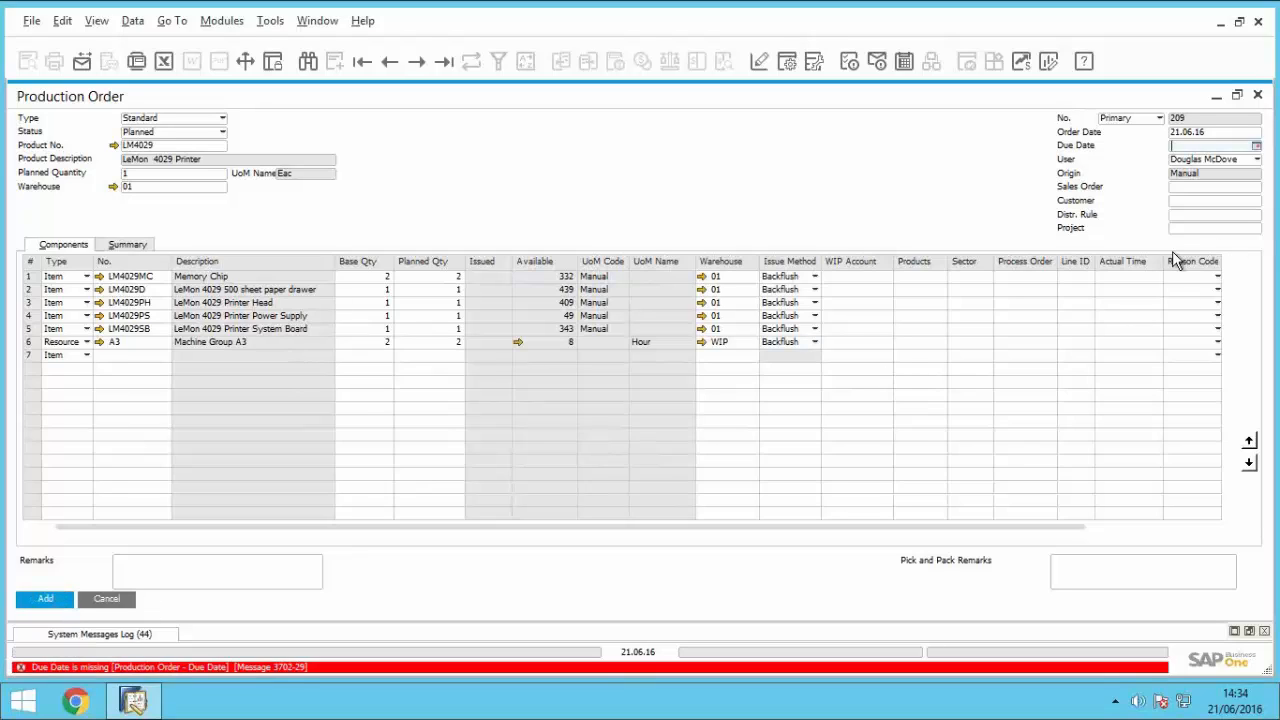
{"action": "type", "text": "21.06.16"}
{"action": "left_click", "coordinate": [60, 604]}
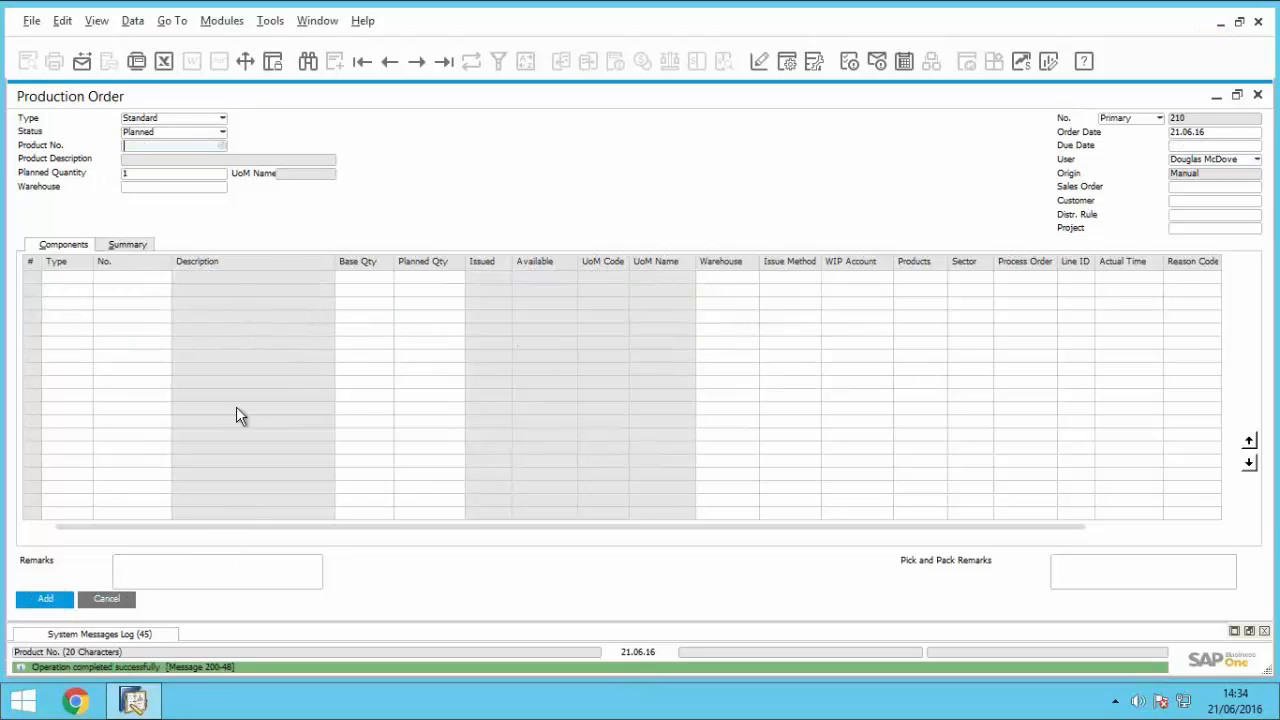
{"action": "left_click", "coordinate": [390, 62]}
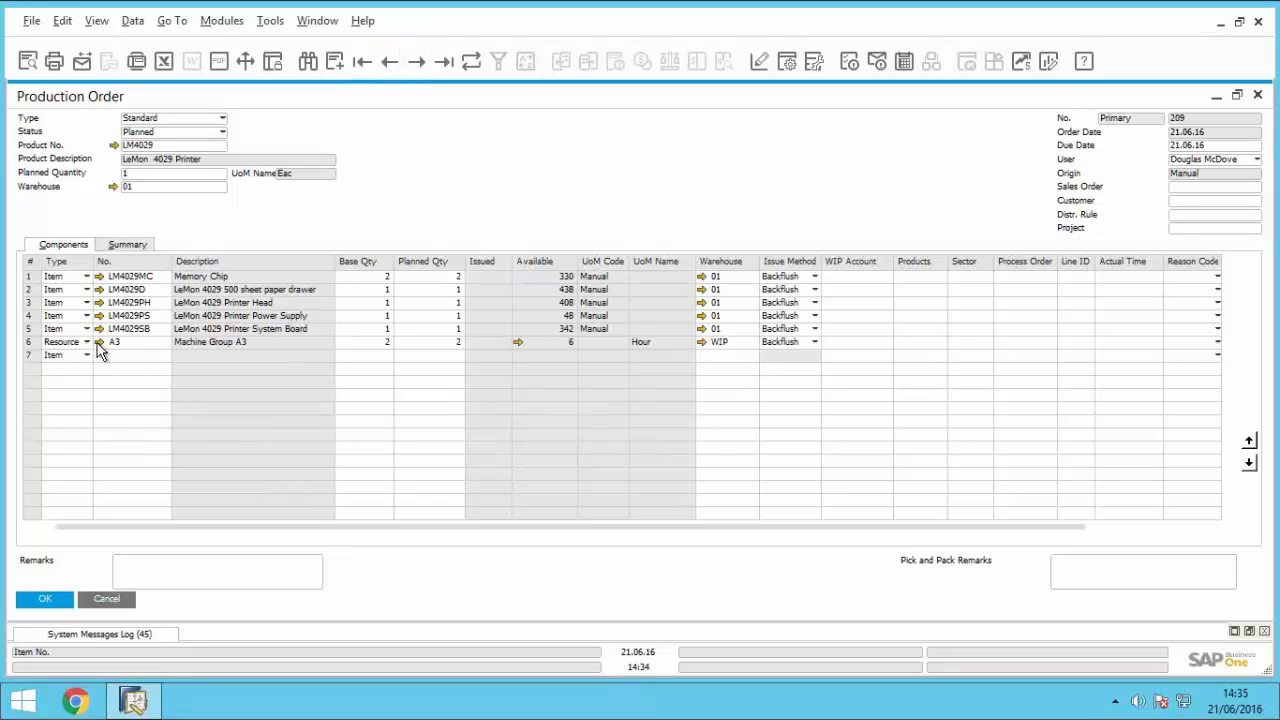
Step: Minimise the production order and display resource A3's capacity for 21.06.16 to 21.07.16 with its breakdown by capacity type expanded
{"action": "left_click", "coordinate": [1219, 96]}
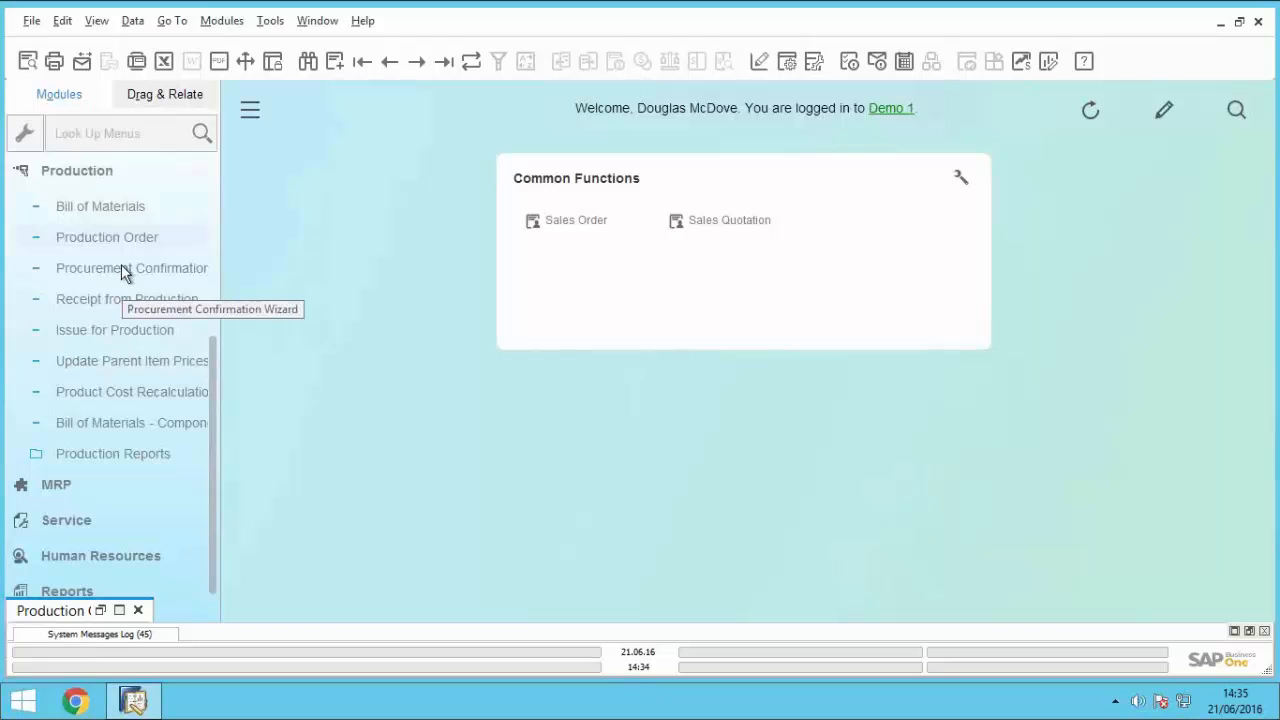
{"action": "left_click", "coordinate": [100, 185]}
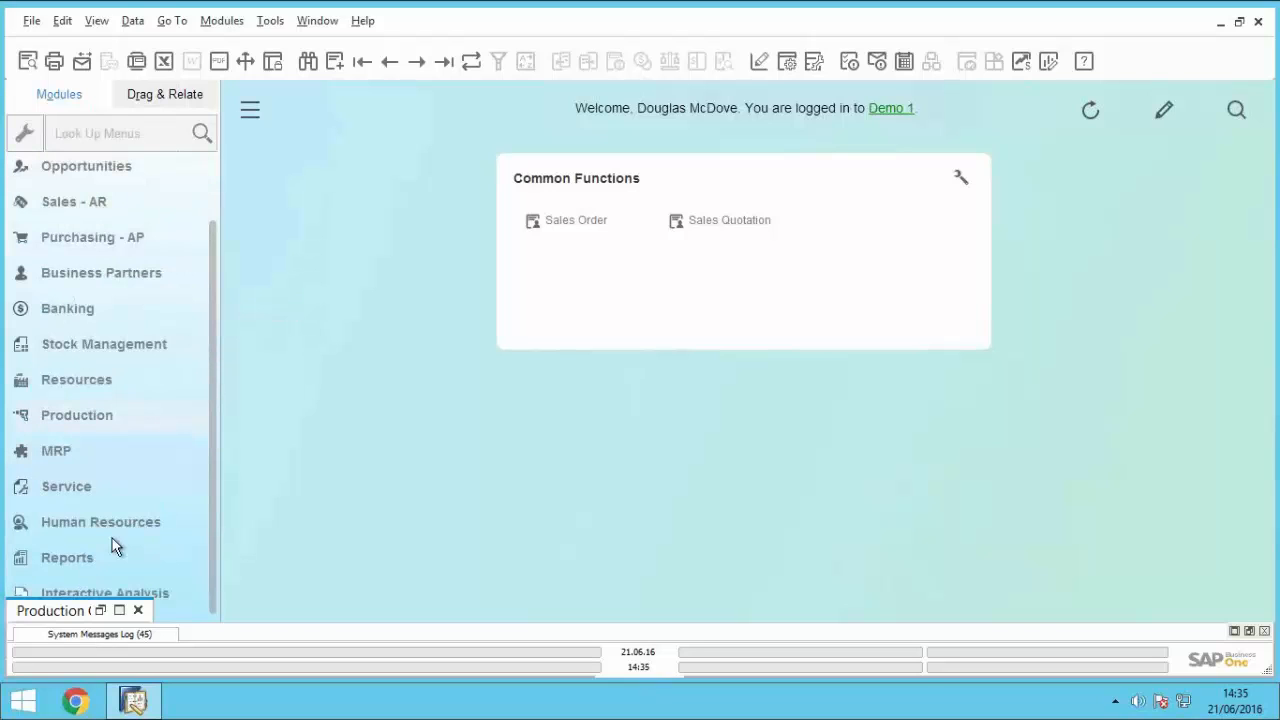
{"action": "left_click", "coordinate": [105, 384]}
{"action": "left_click", "coordinate": [125, 353]}
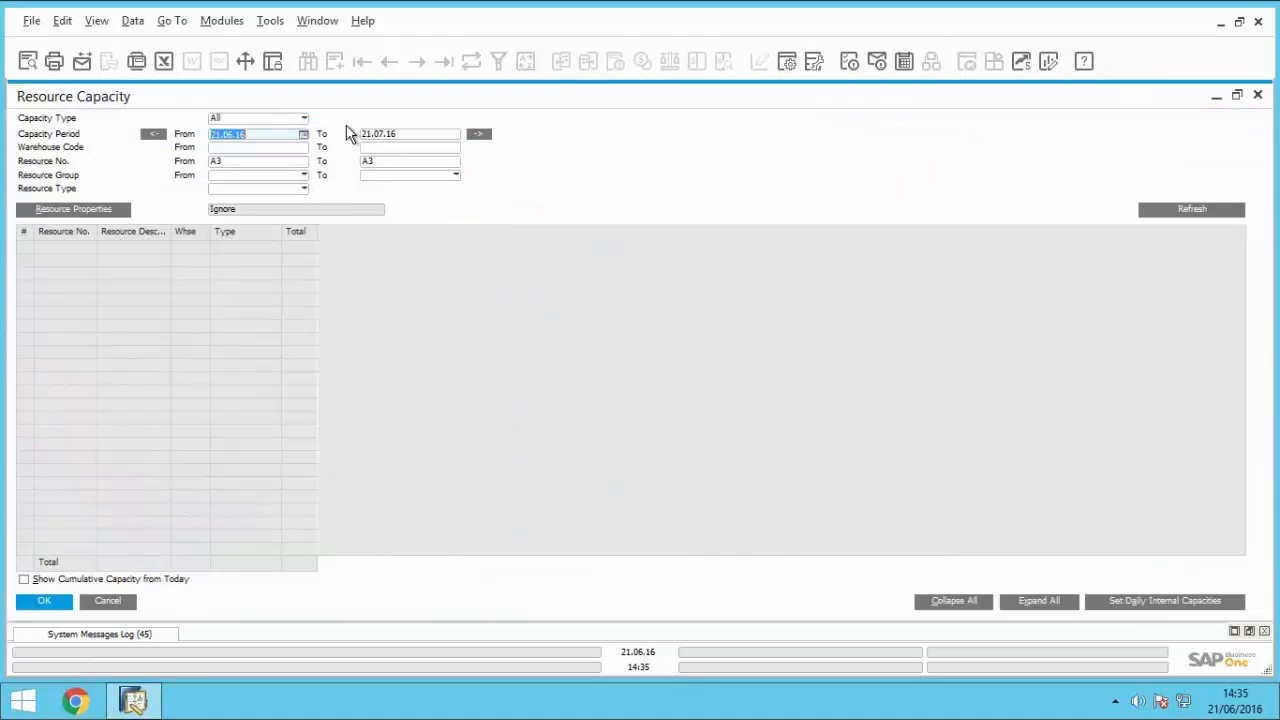
{"action": "left_click", "coordinate": [1176, 210]}
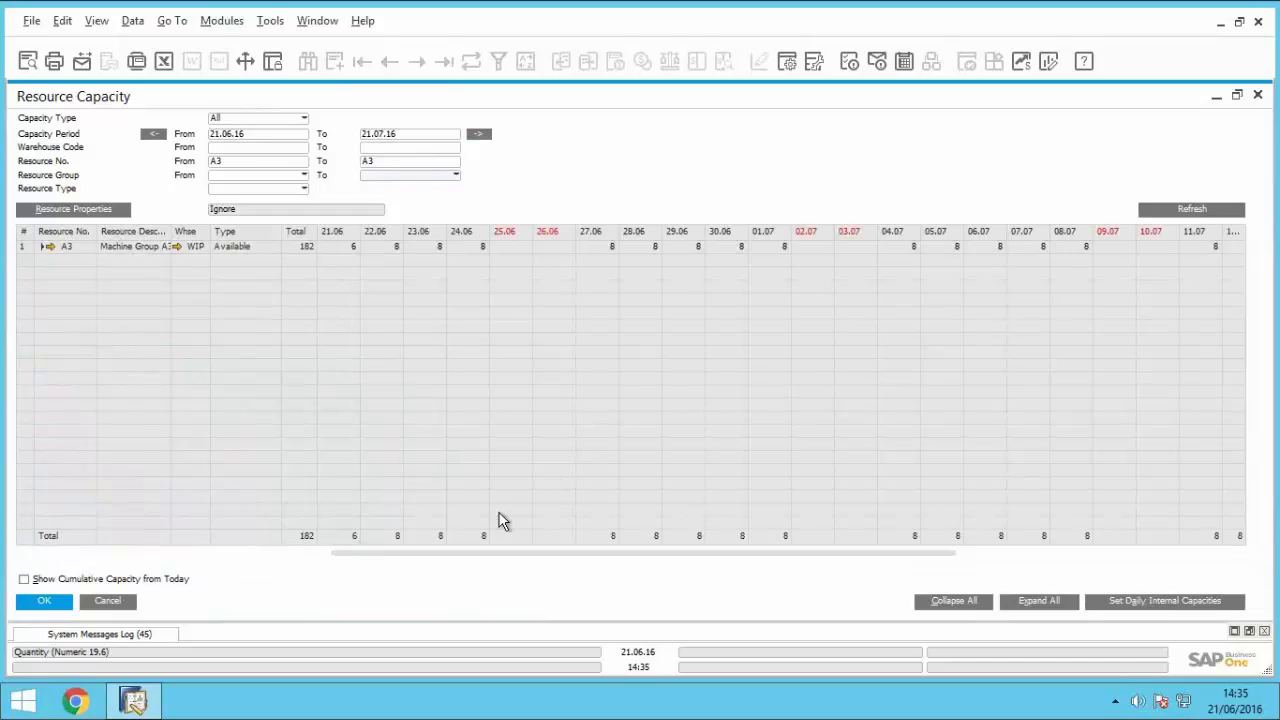
{"action": "left_click", "coordinate": [44, 246]}
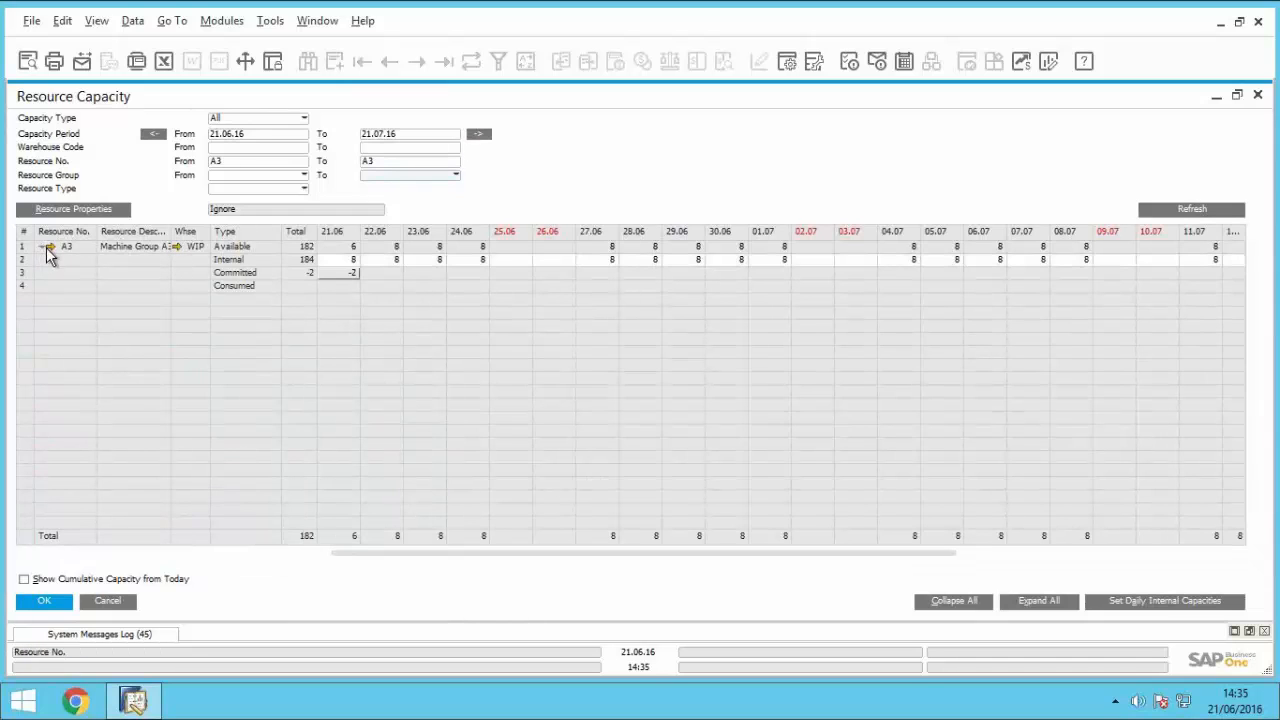
Step: Inspect which document commits resource A3's capacity on 21.06.16, and close the capacity details, capacity report and minimised production order
{"action": "double_click", "coordinate": [341, 273]}
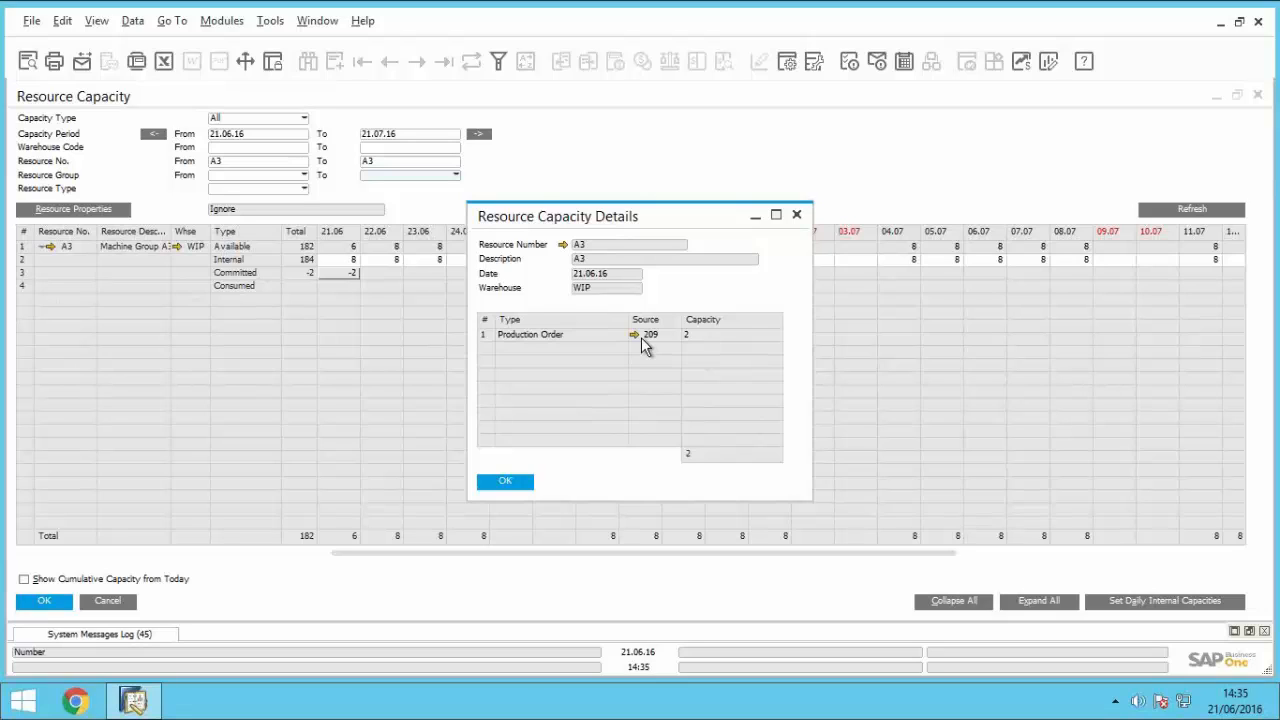
{"action": "left_click", "coordinate": [521, 484]}
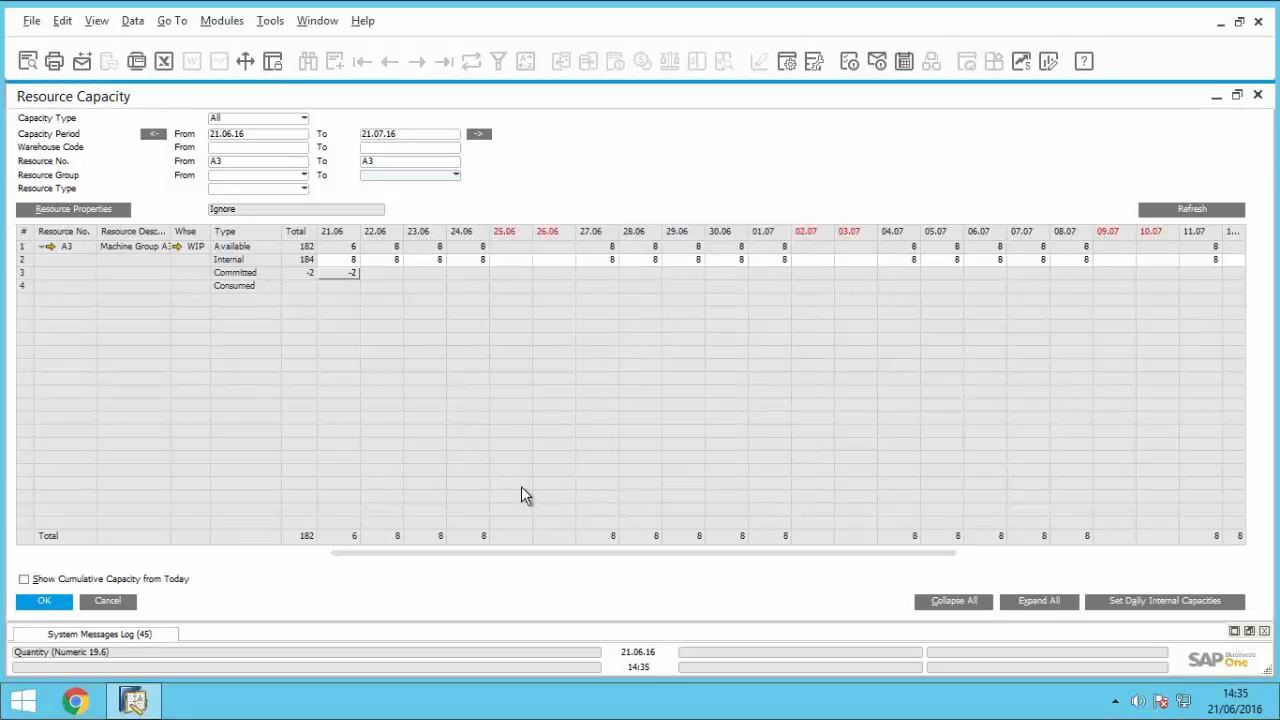
{"action": "left_click", "coordinate": [113, 603]}
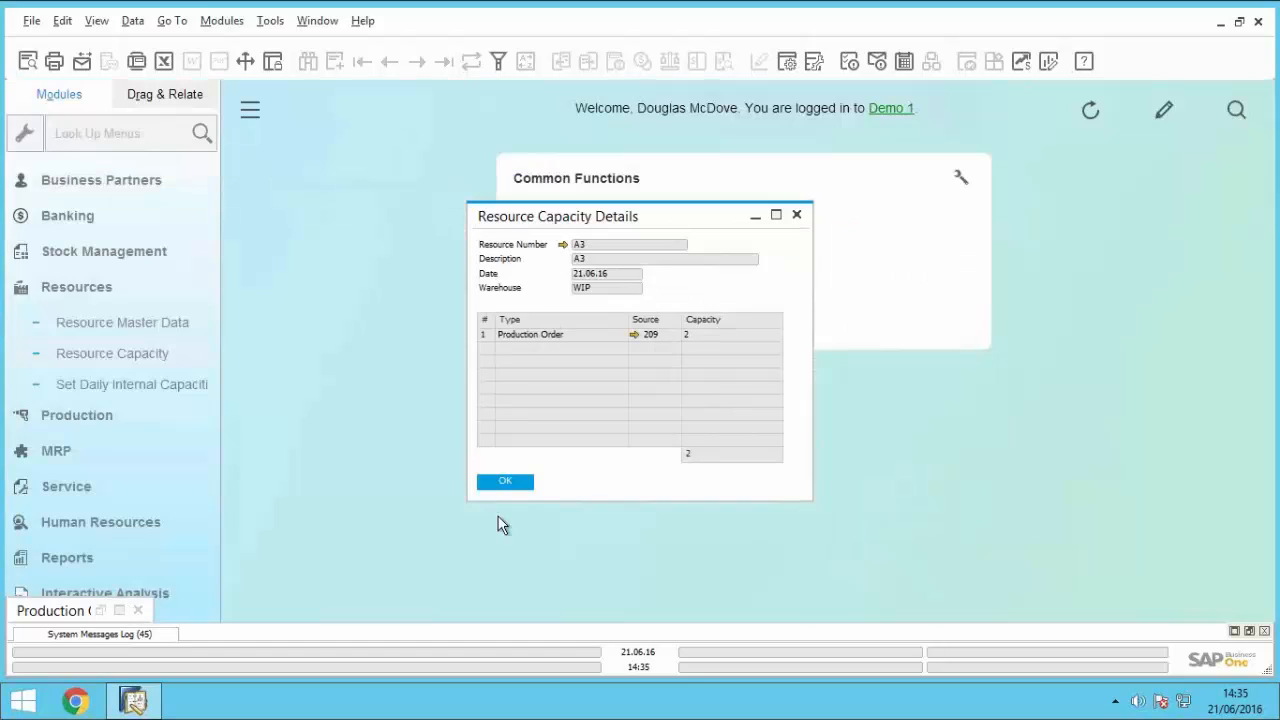
{"action": "left_click", "coordinate": [512, 484]}
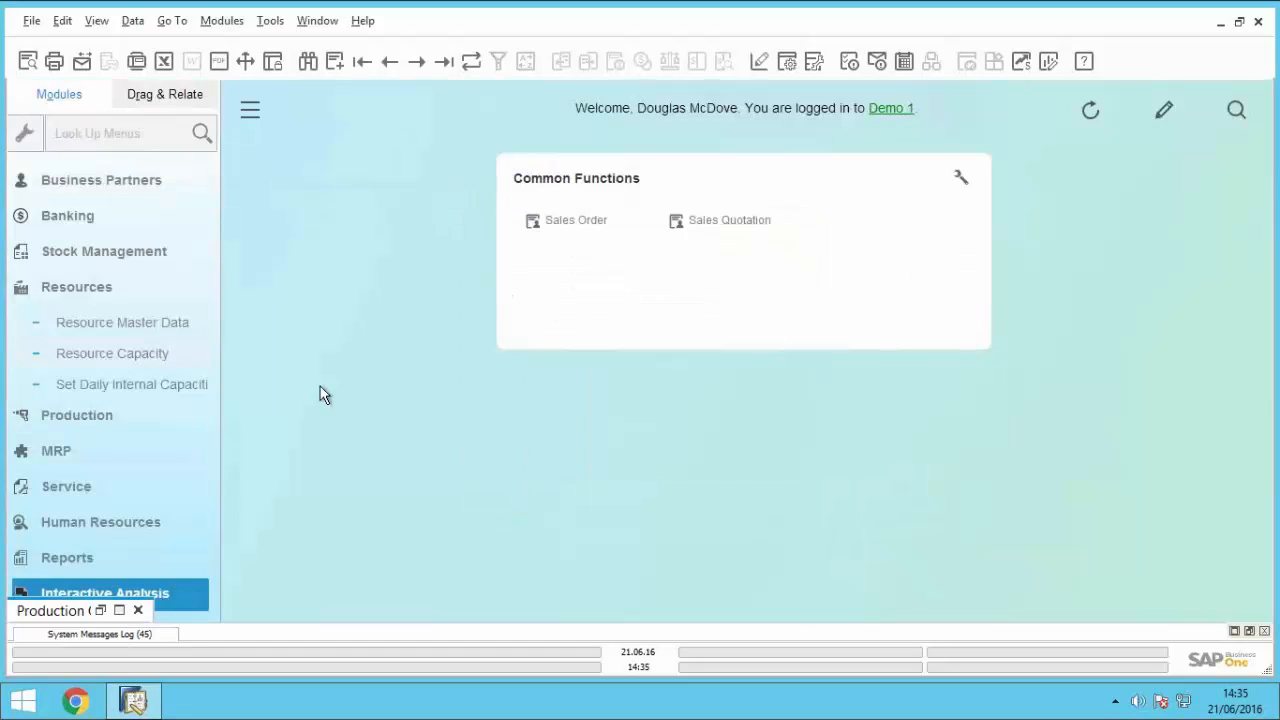
{"action": "left_click", "coordinate": [91, 287]}
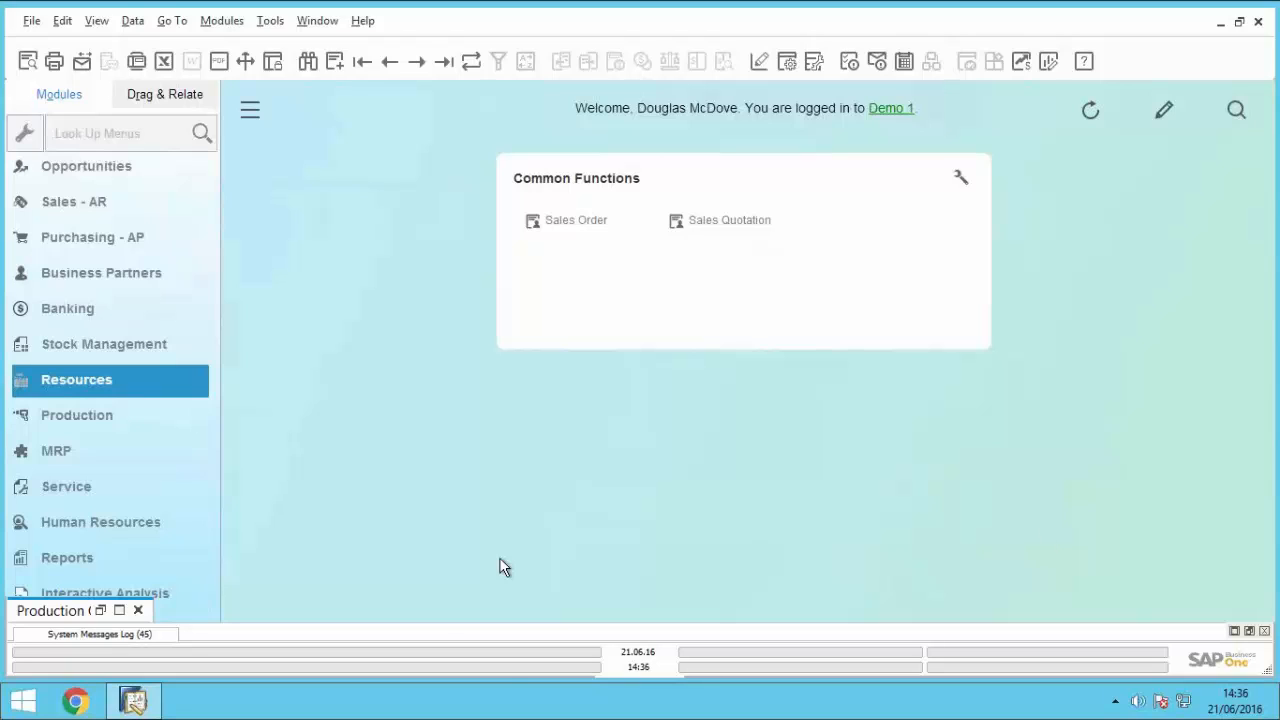
{"action": "left_click", "coordinate": [138, 611]}
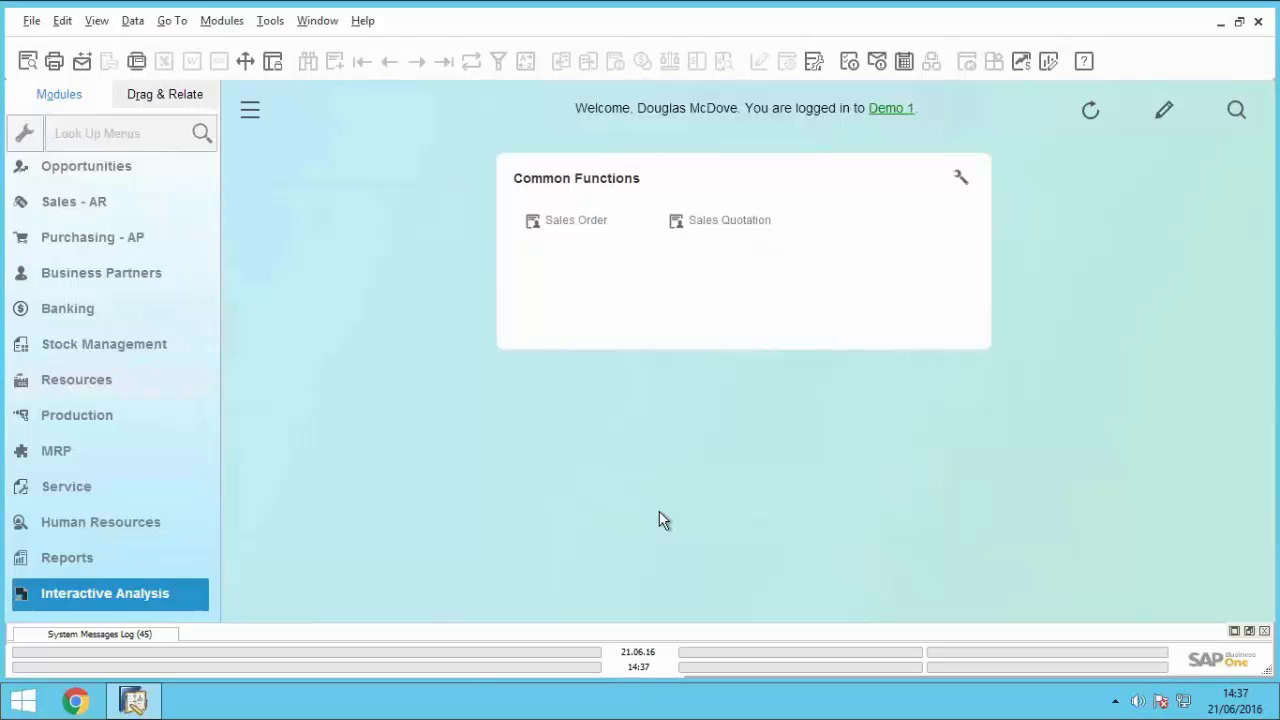
Step: Look at the blank MRP forecast form and close it without entering a forecast
{"action": "left_click", "coordinate": [56, 451]}
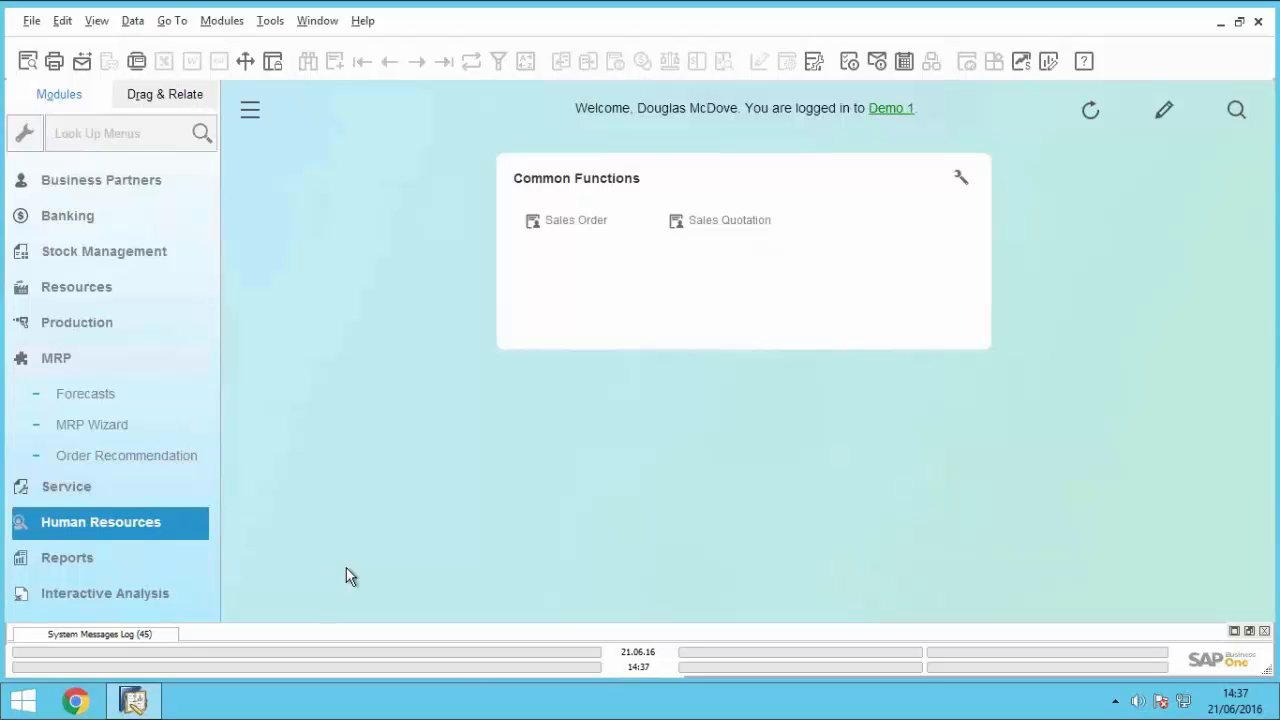
{"action": "left_click", "coordinate": [69, 404]}
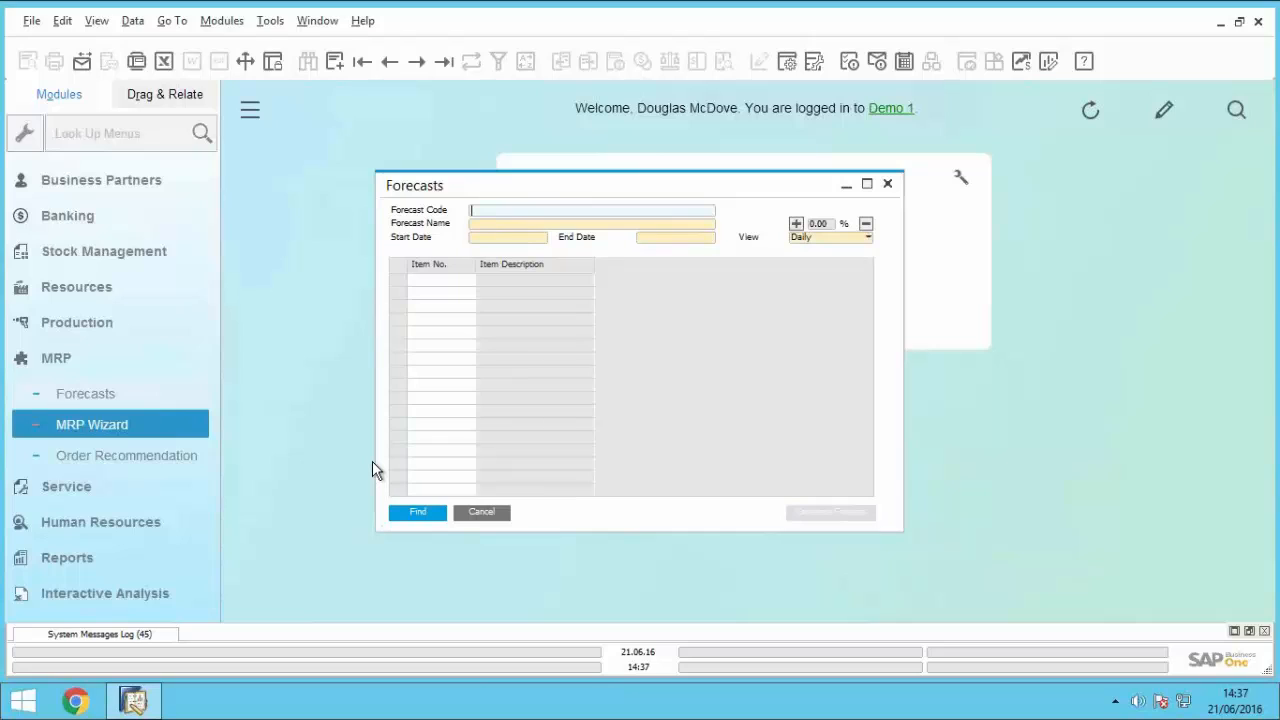
{"action": "left_click", "coordinate": [481, 512]}
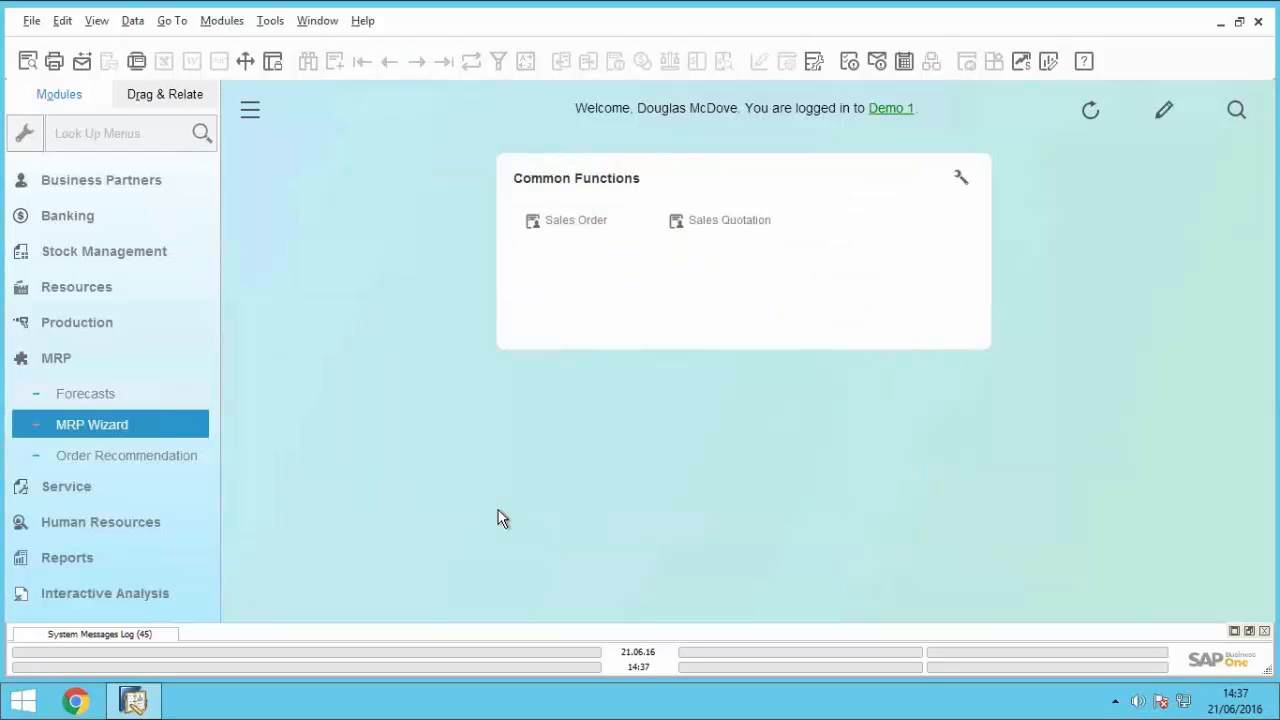
Step: Review the planning horizon and display preferences of the existing MRP scenario Trial 1, and leave the wizard without running it
{"action": "left_click", "coordinate": [106, 425]}
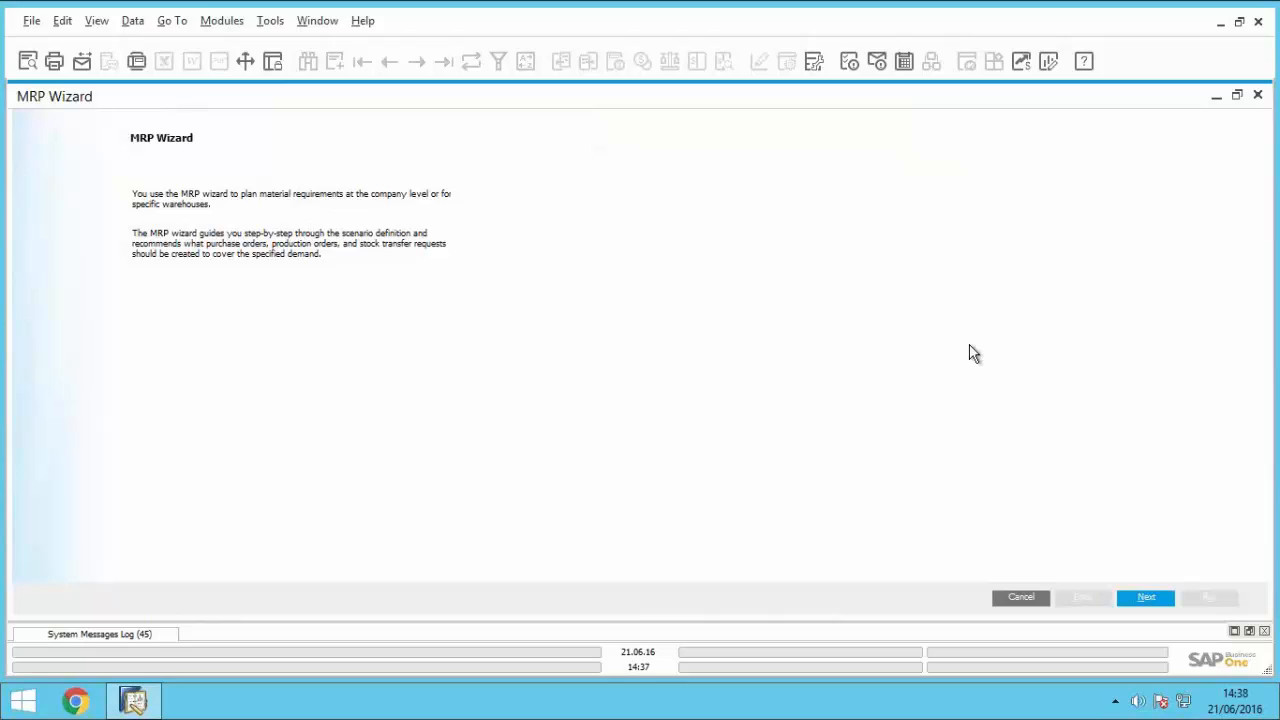
{"action": "left_click", "coordinate": [1146, 598]}
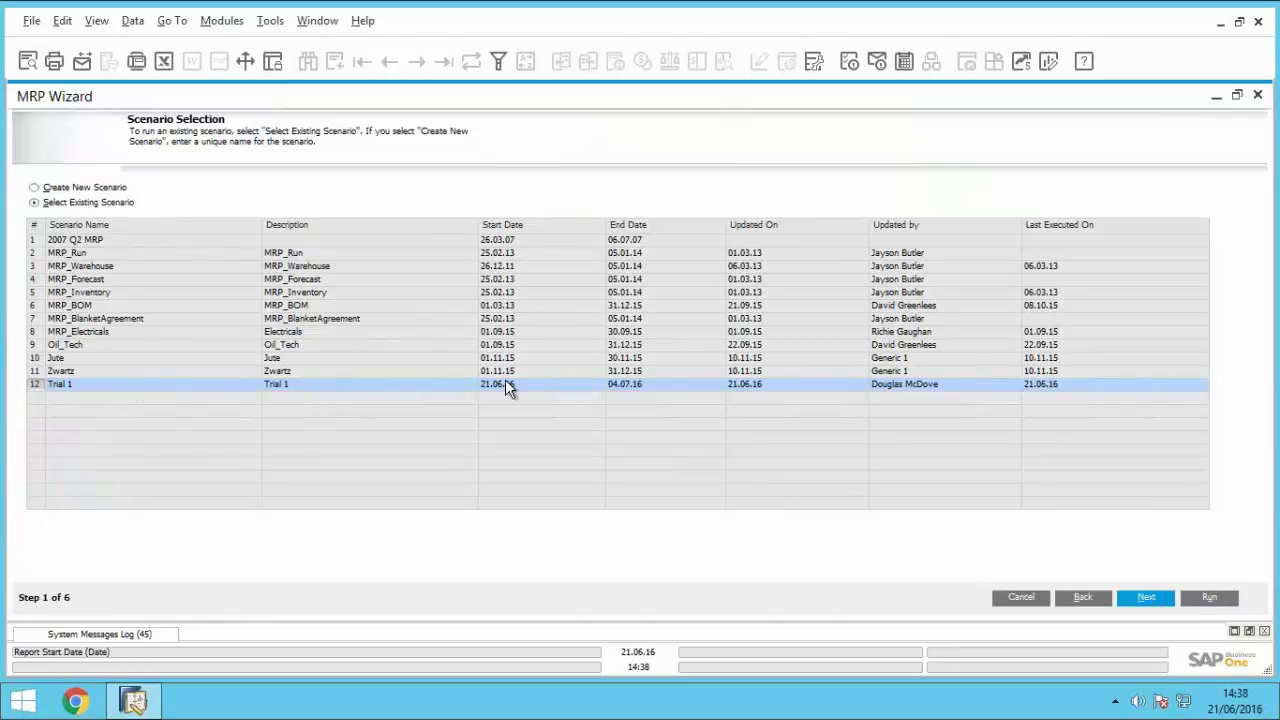
{"action": "left_click", "coordinate": [1150, 604]}
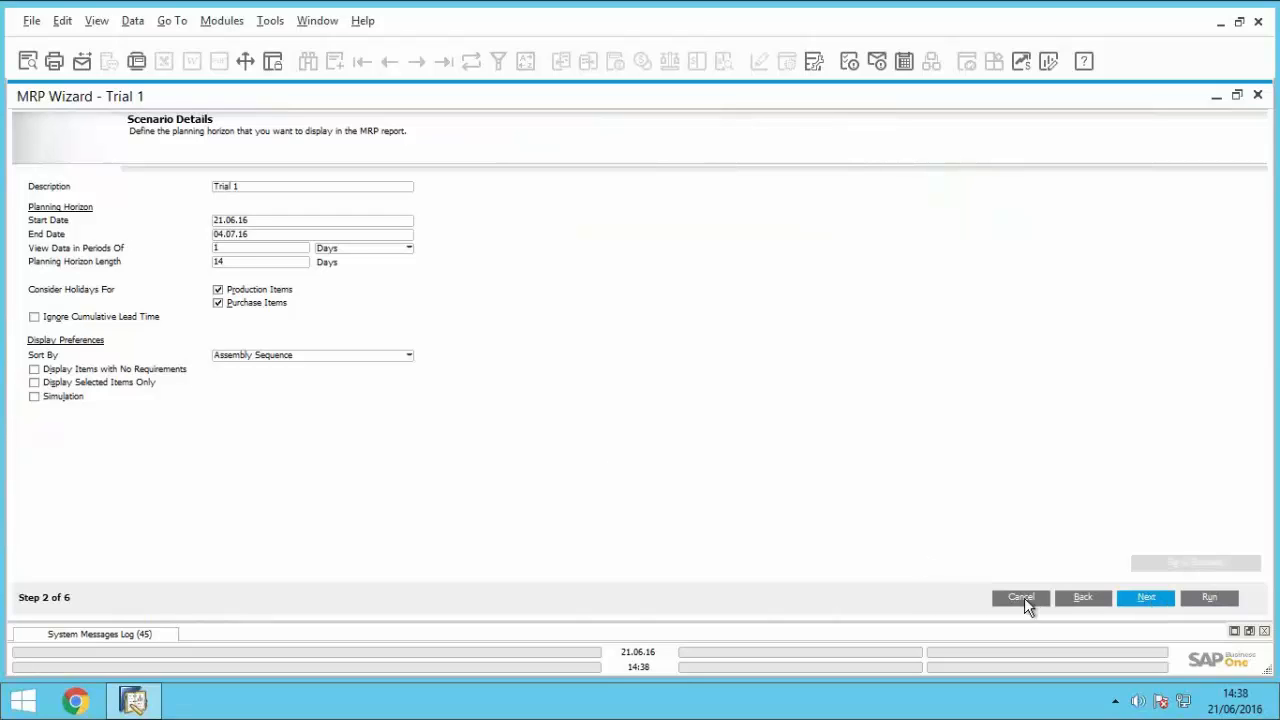
{"action": "left_click", "coordinate": [1082, 597]}
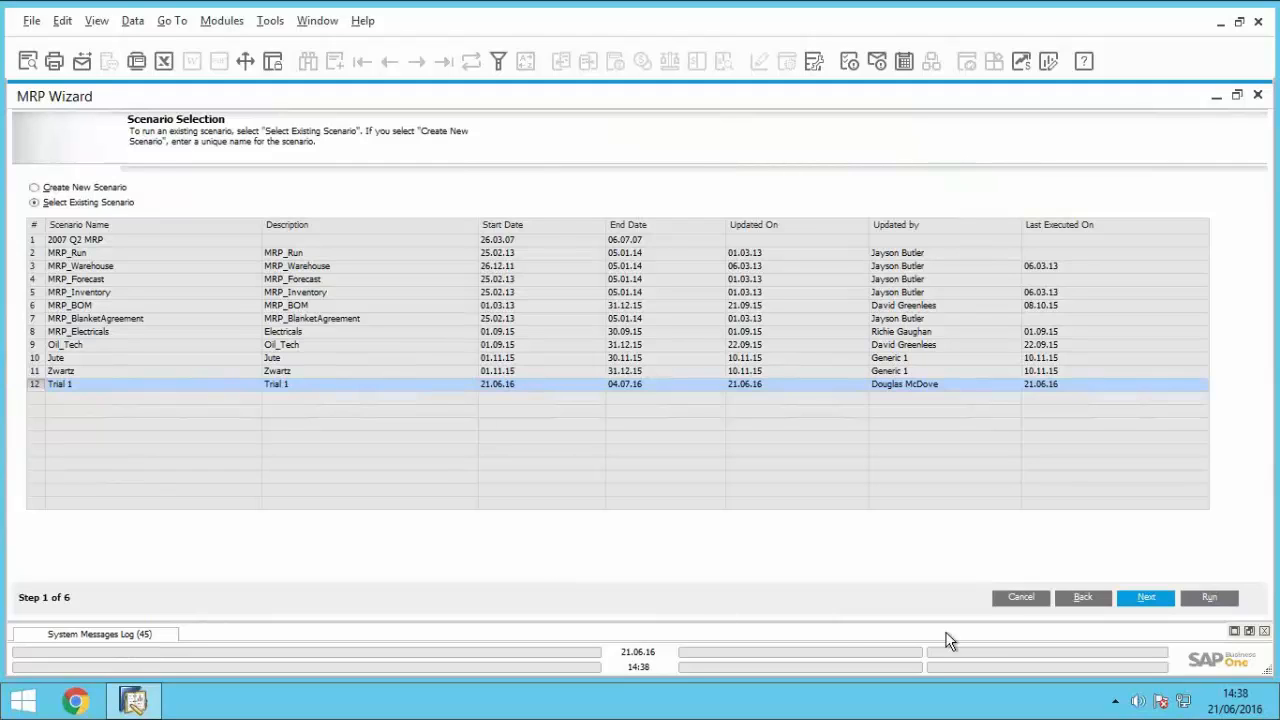
{"action": "left_click", "coordinate": [1008, 604]}
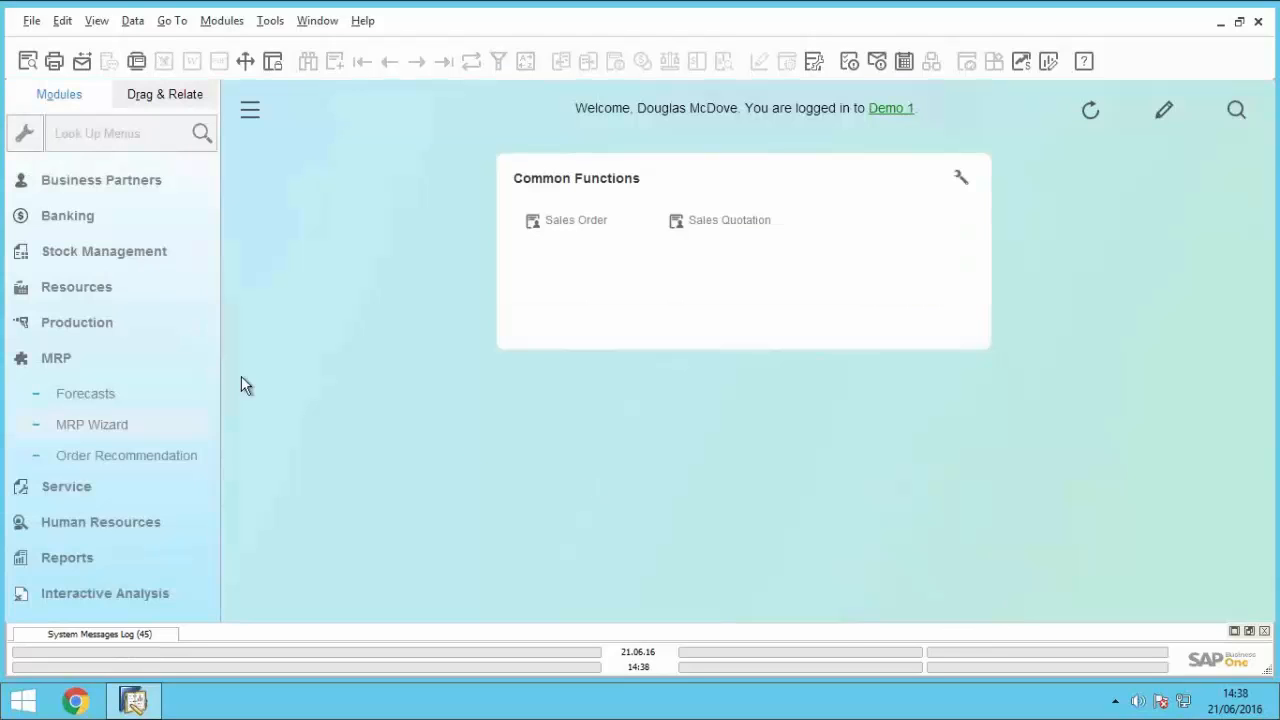
{"action": "left_click", "coordinate": [107, 368]}
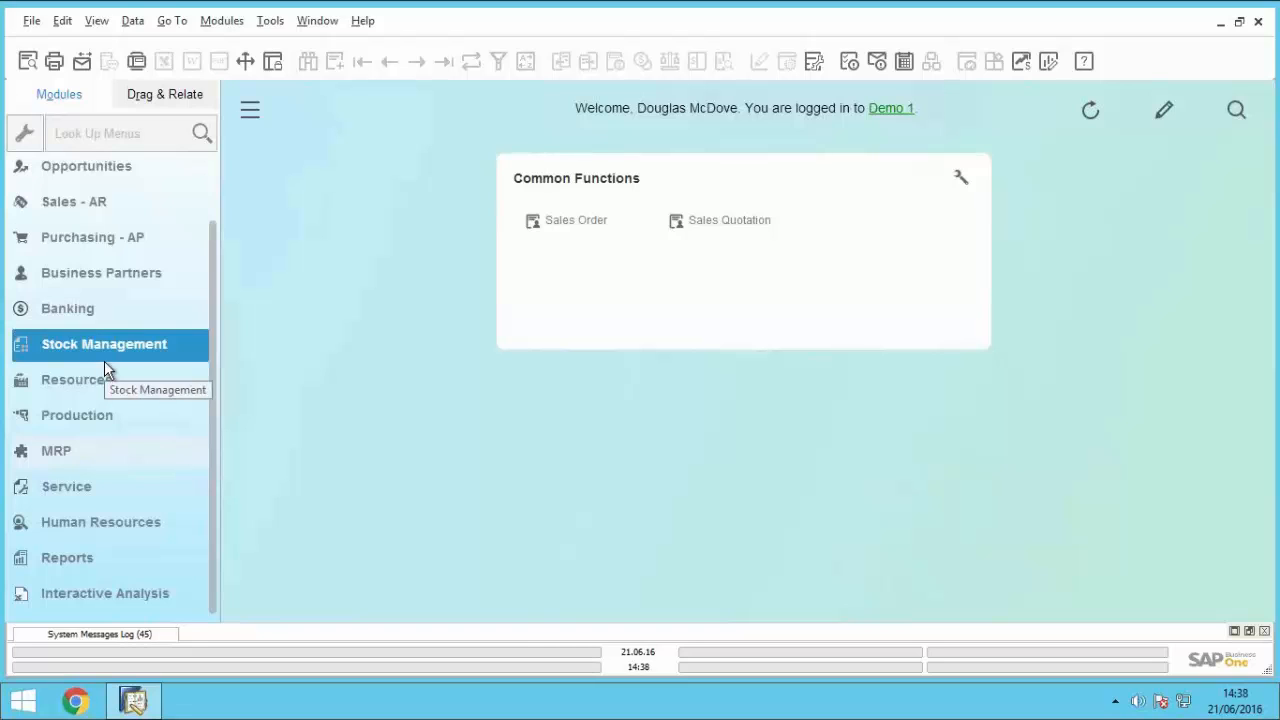
Step: Start a new sales order for the customer Parameter Technology
{"action": "left_click", "coordinate": [114, 205]}
{"action": "left_click", "coordinate": [107, 270]}
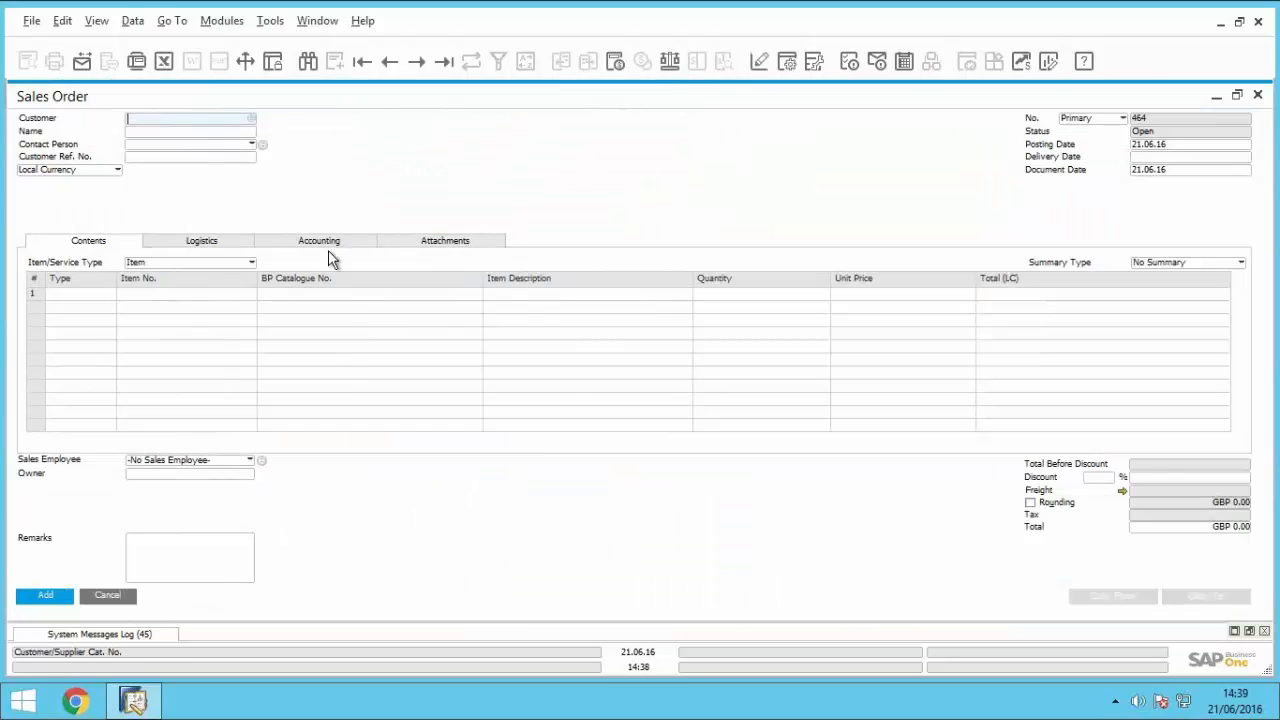
{"action": "left_click", "coordinate": [214, 132]}
{"action": "type", "text": "para"}
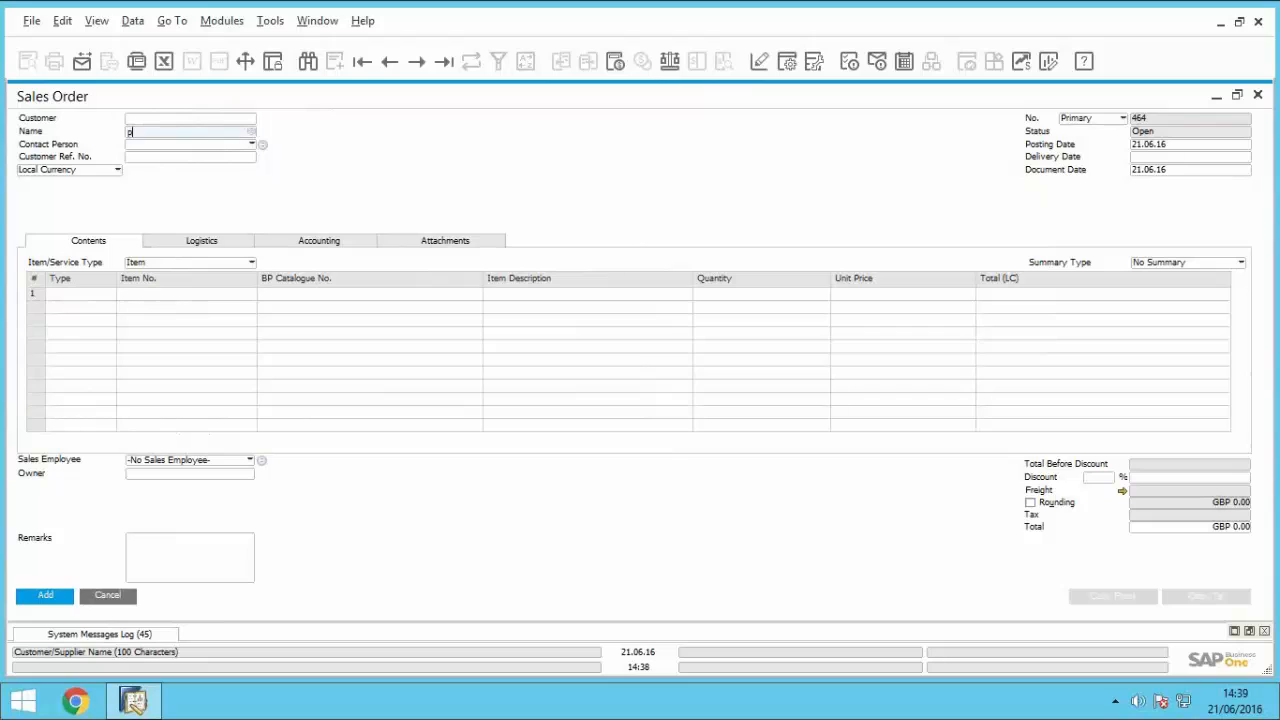
{"action": "left_click", "coordinate": [206, 143]}
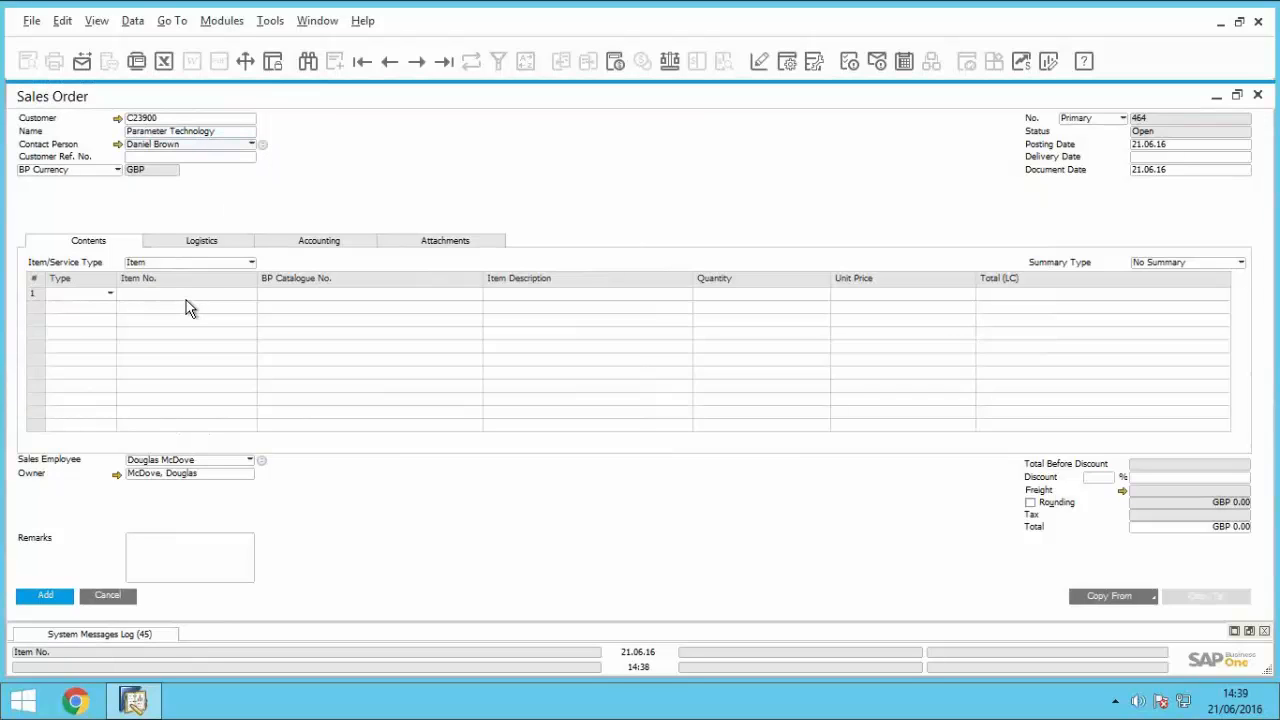
Step: Add item WIDGET1 to the sales order's first line with a quantity of 10
{"action": "left_click", "coordinate": [137, 294]}
{"action": "type", "text": "widget1"}
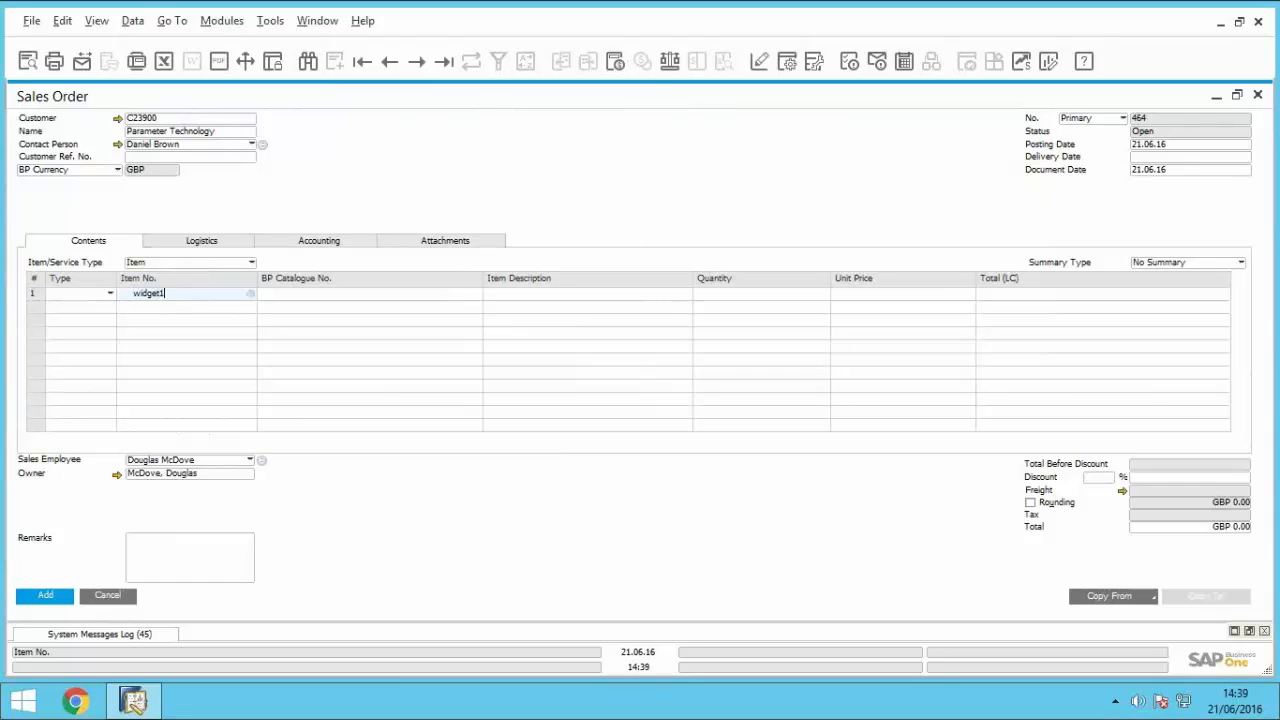
{"action": "key", "text": "Tab"}
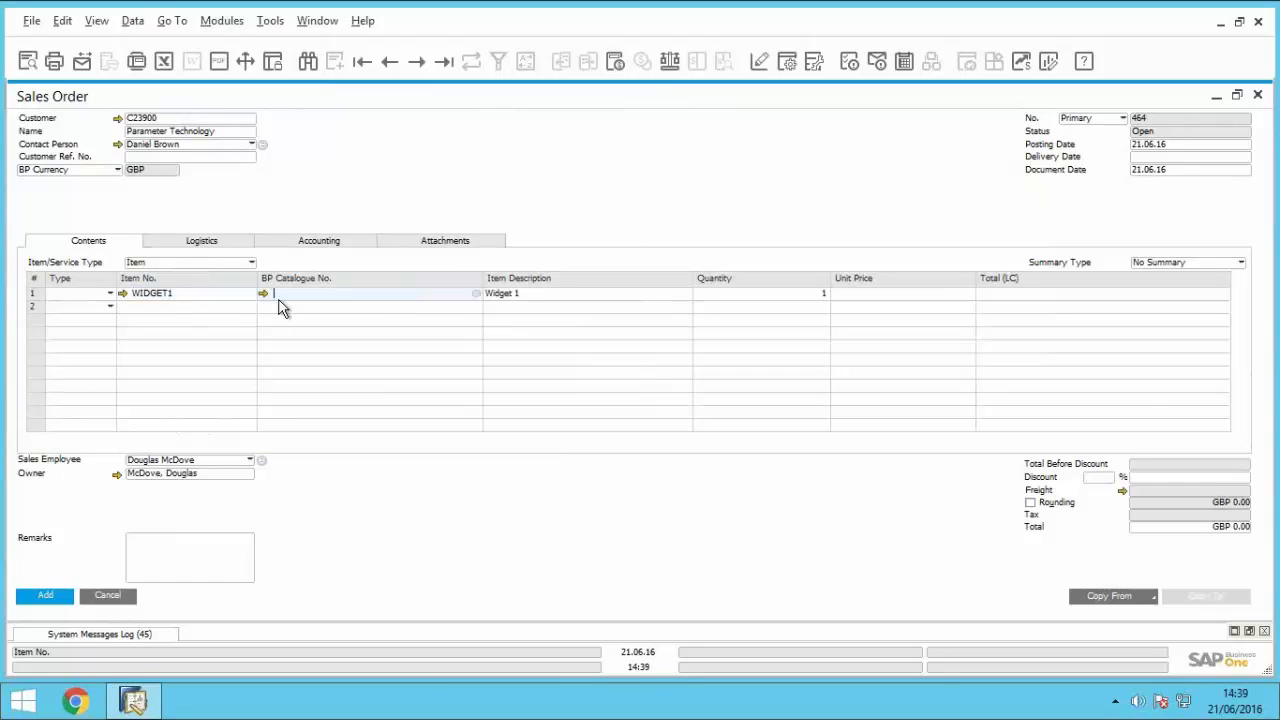
{"action": "left_click", "coordinate": [738, 297]}
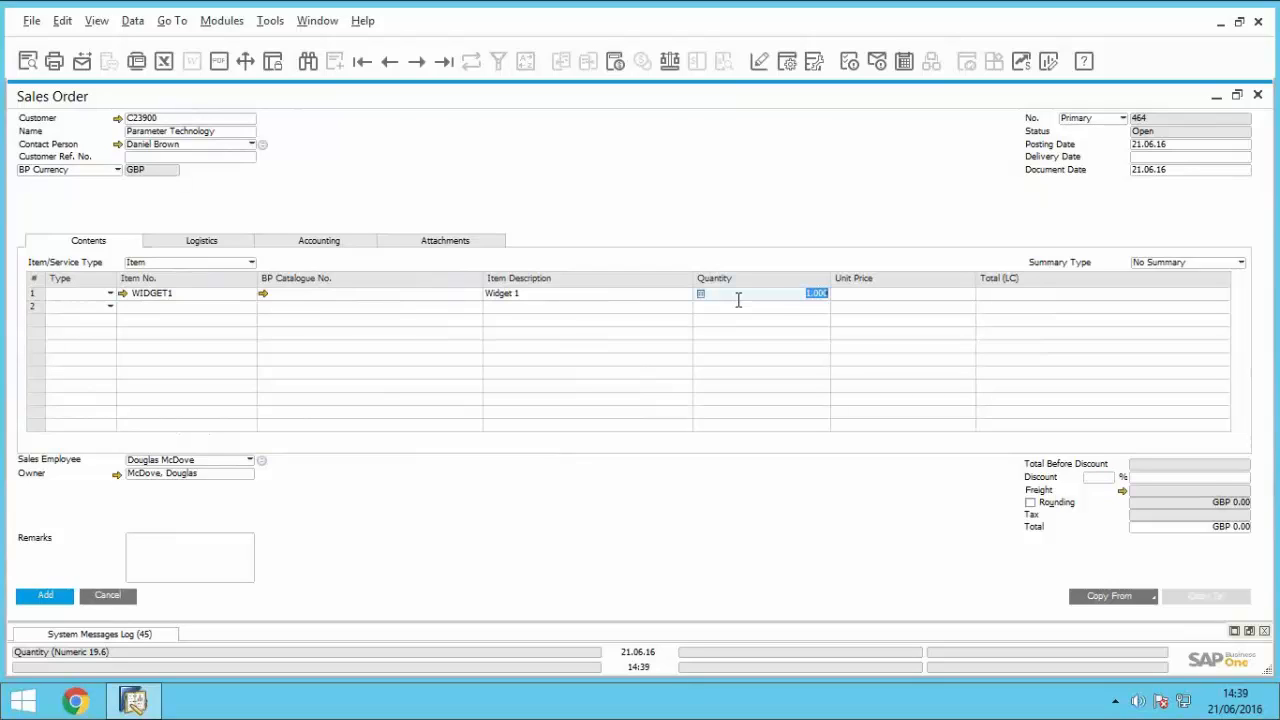
{"action": "type", "text": "10"}
{"action": "key", "text": "Tab"}
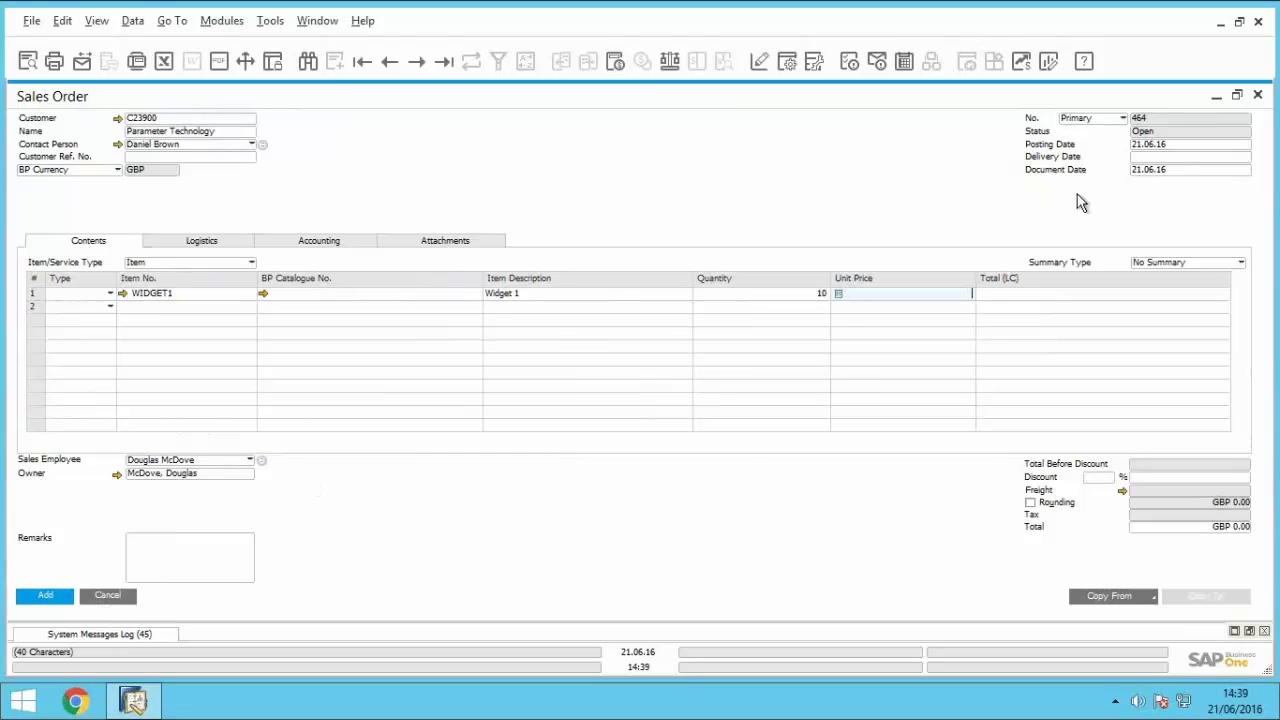
Step: Set the sales order's delivery date to 01.07.16
{"action": "left_click", "coordinate": [1138, 158]}
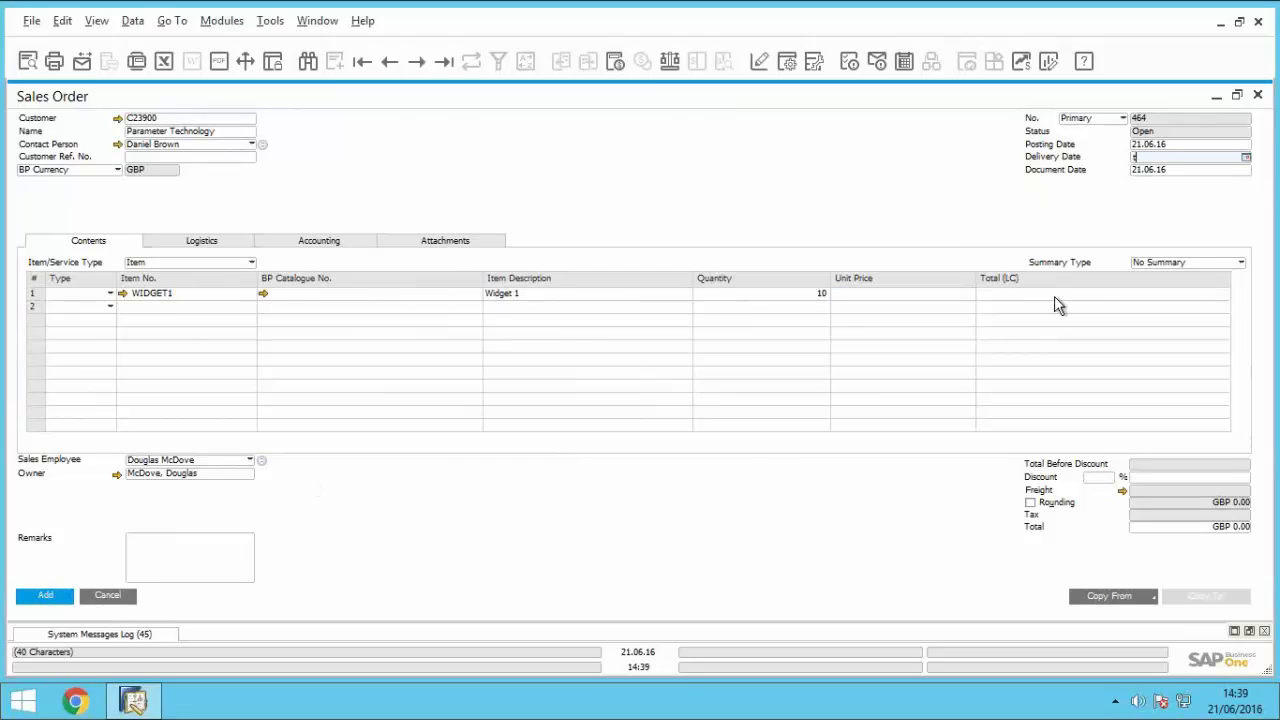
{"action": "type", "text": "0107"}
{"action": "key", "text": "Tab"}
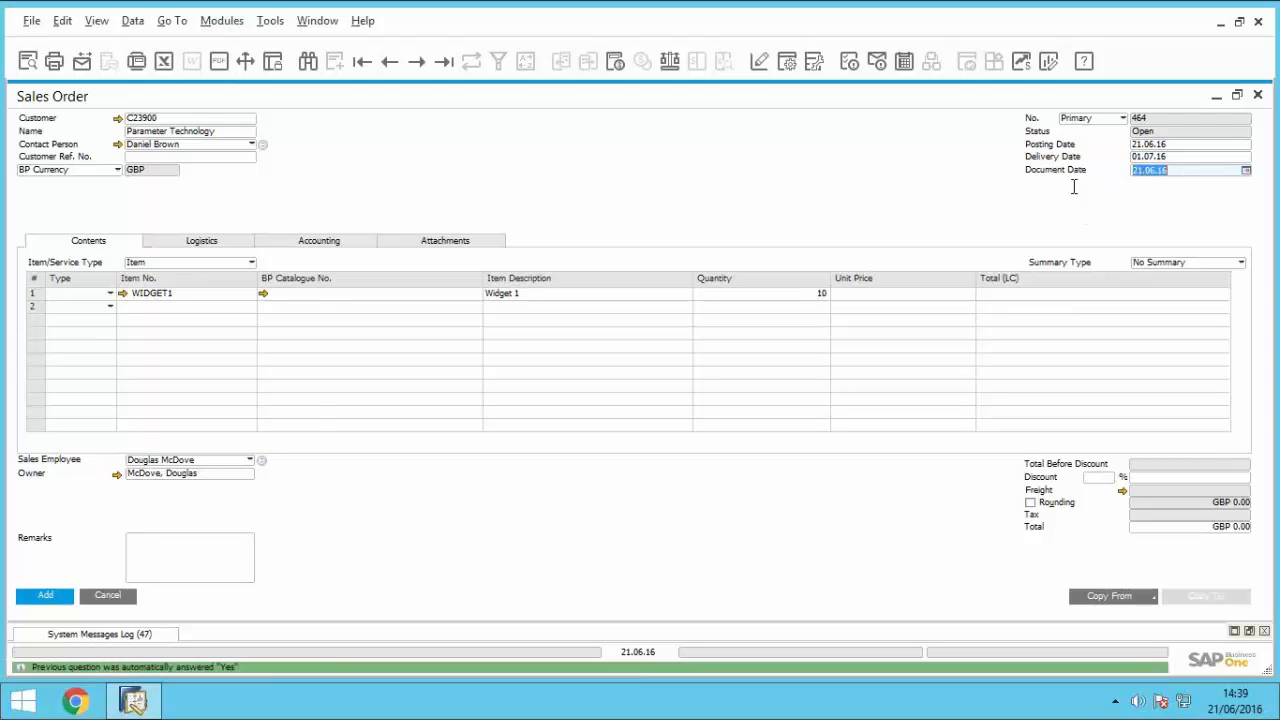
Step: Set the WIDGET1 line's unit price to GBP 150.00 and add the sales order
{"action": "left_click", "coordinate": [46, 597]}
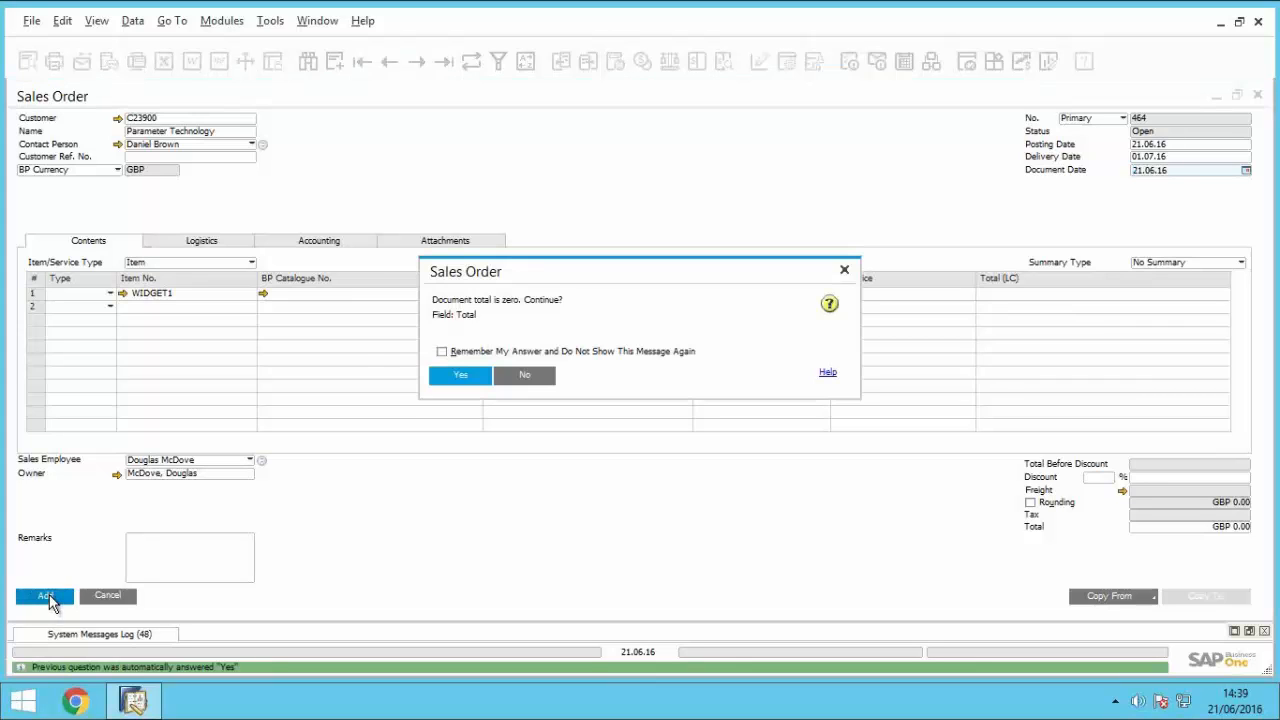
{"action": "left_click", "coordinate": [515, 376]}
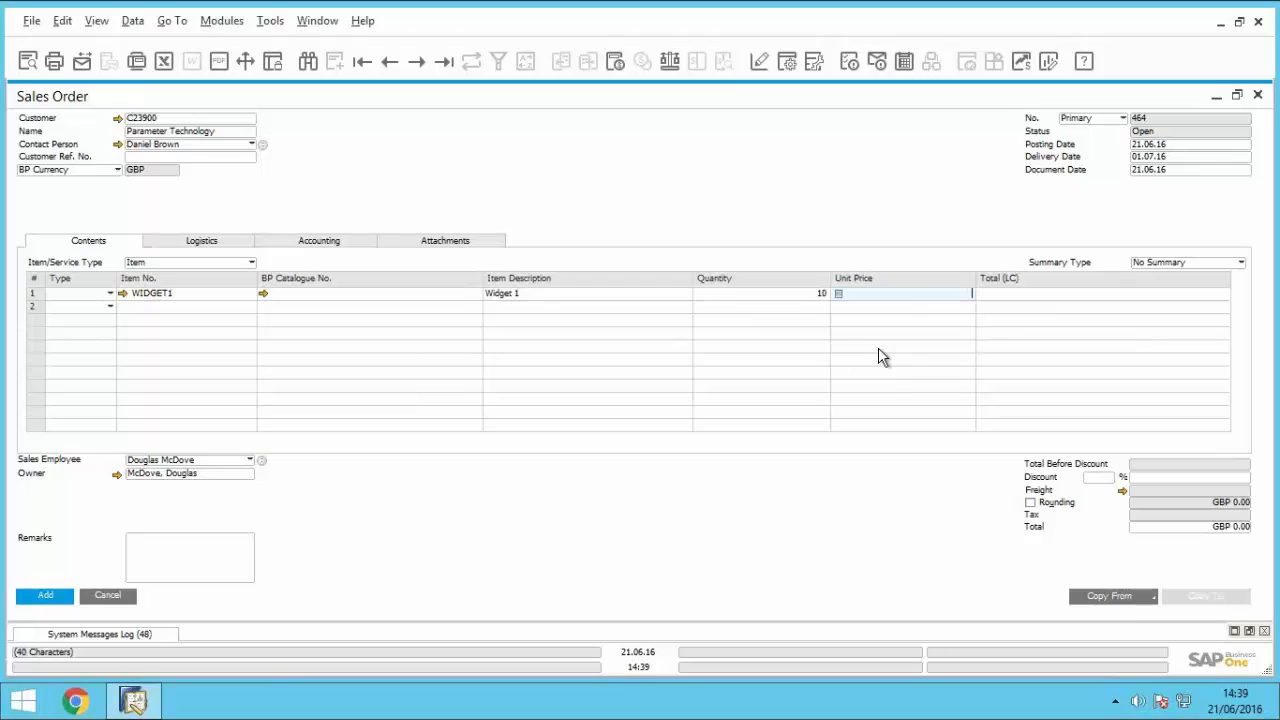
{"action": "type", "text": "50"}
{"action": "key", "text": "Tab"}
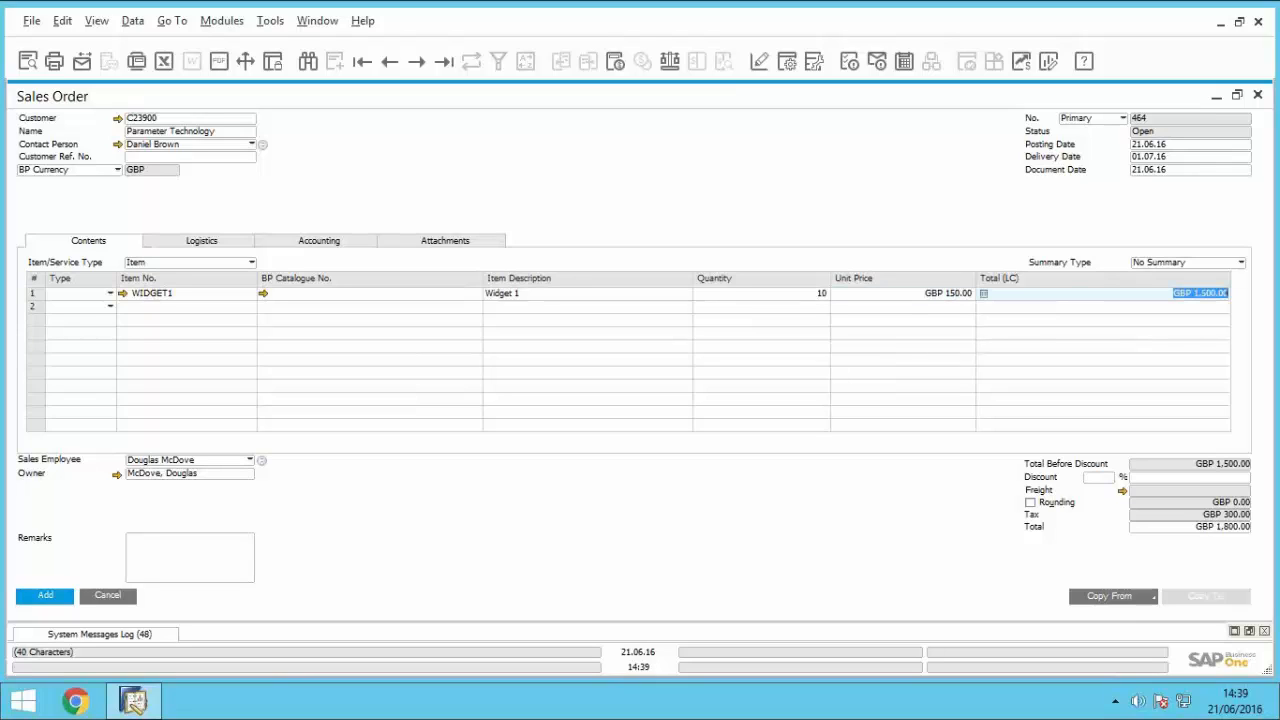
{"action": "left_click", "coordinate": [50, 596]}
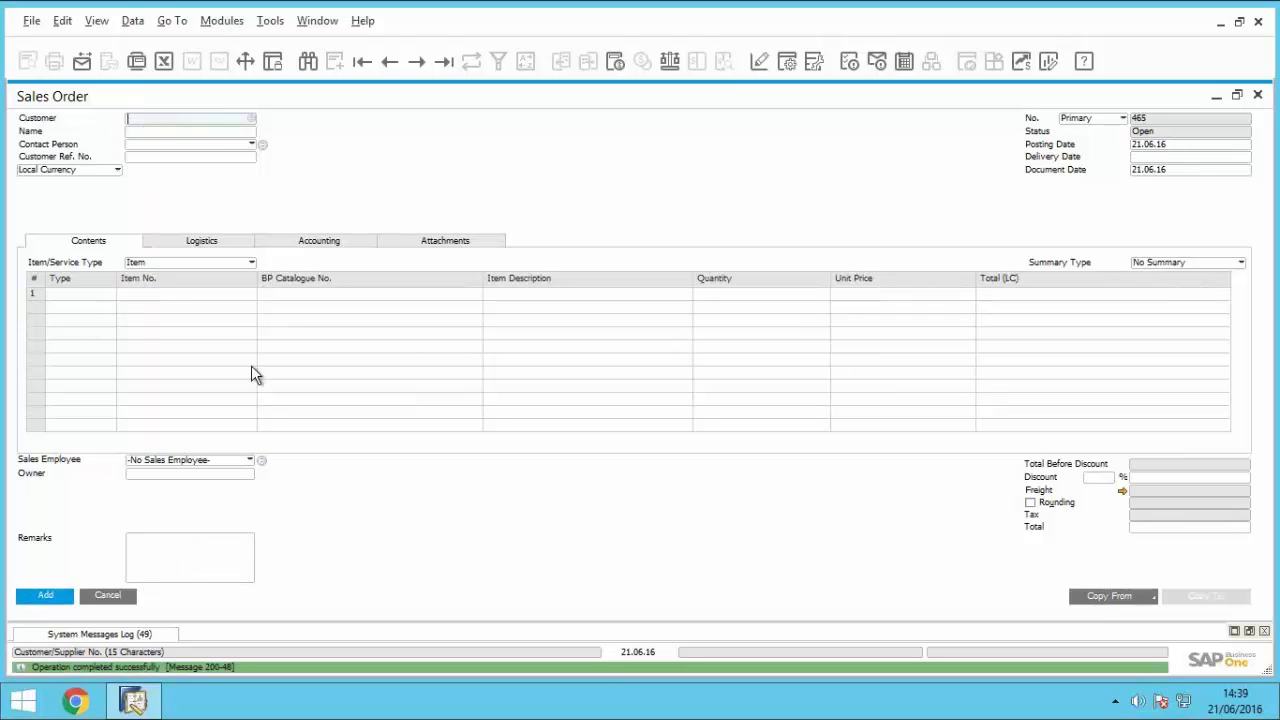
Step: Bring the saved sales order back up and check the available-to-promise stock status of its WIDGET1 line
{"action": "left_click", "coordinate": [387, 68]}
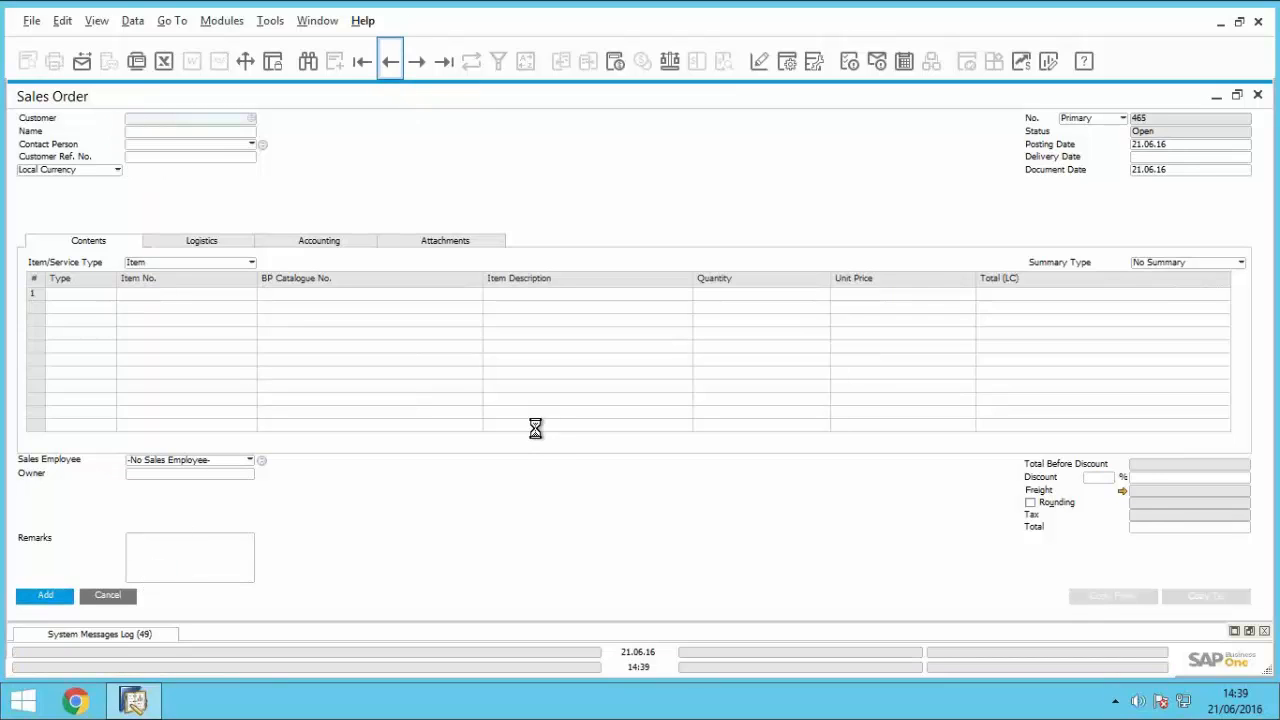
{"action": "right_click", "coordinate": [720, 294]}
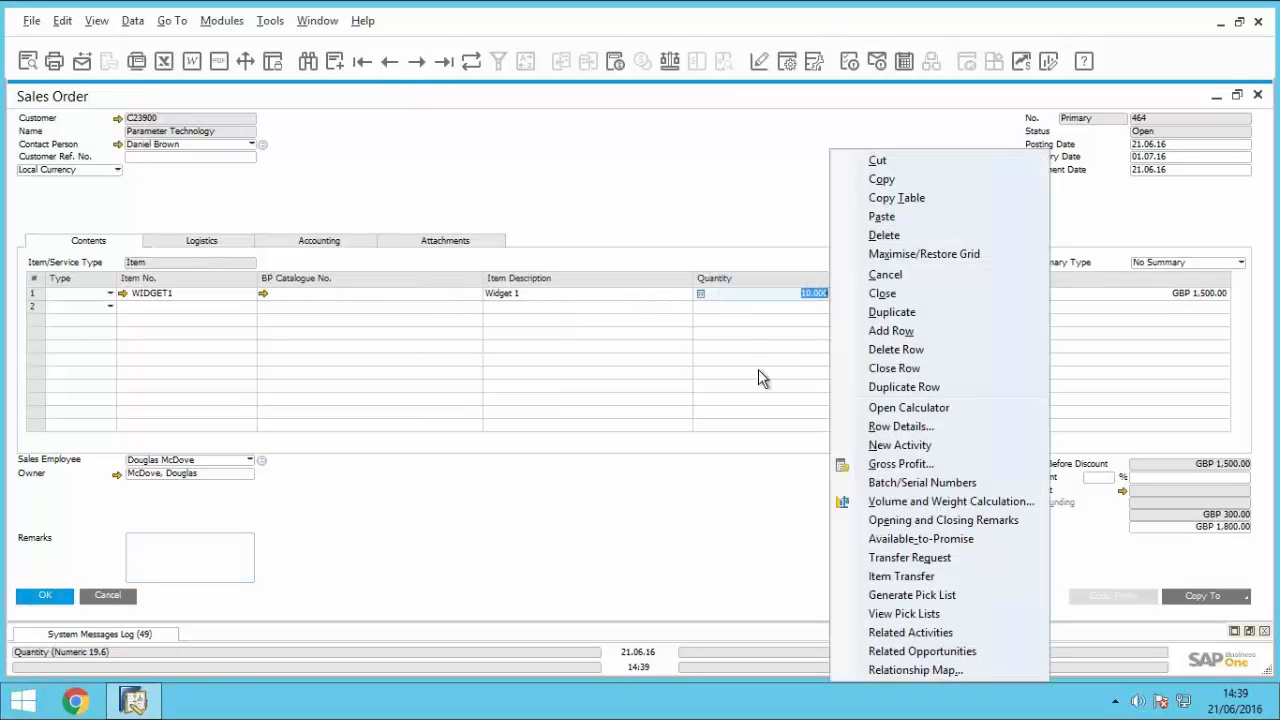
{"action": "left_click", "coordinate": [921, 540]}
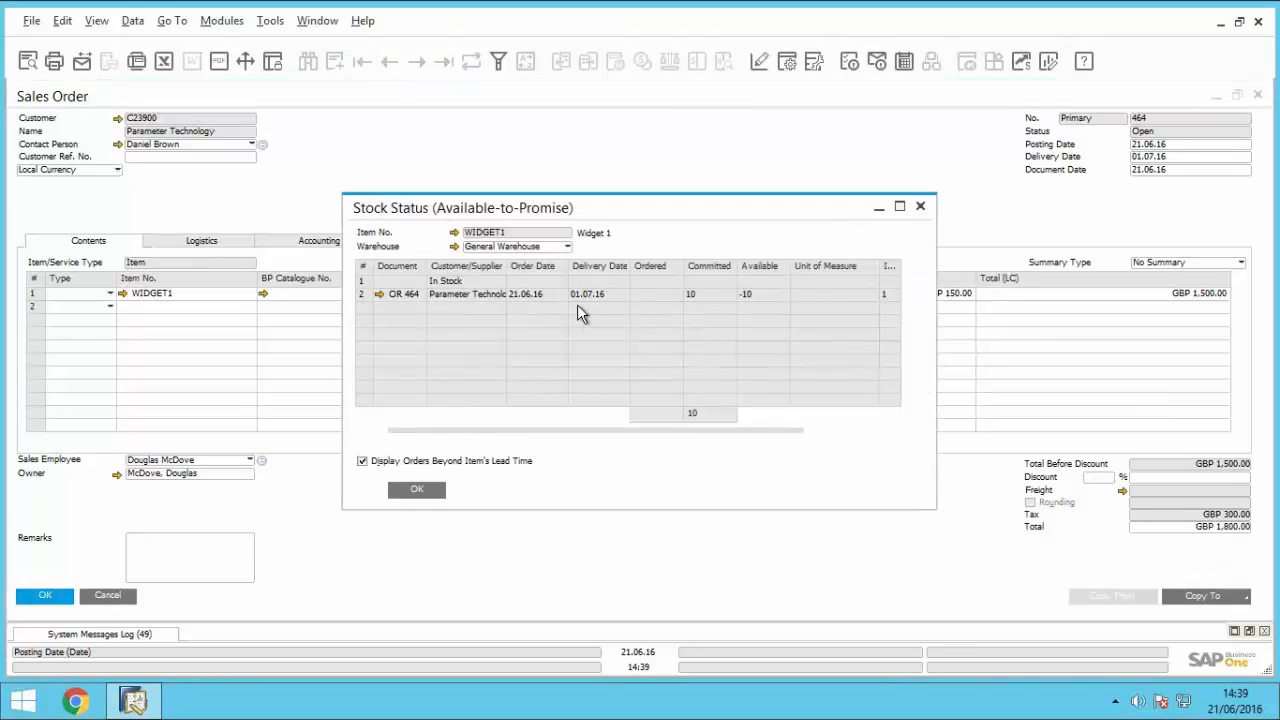
{"action": "left_click", "coordinate": [416, 490]}
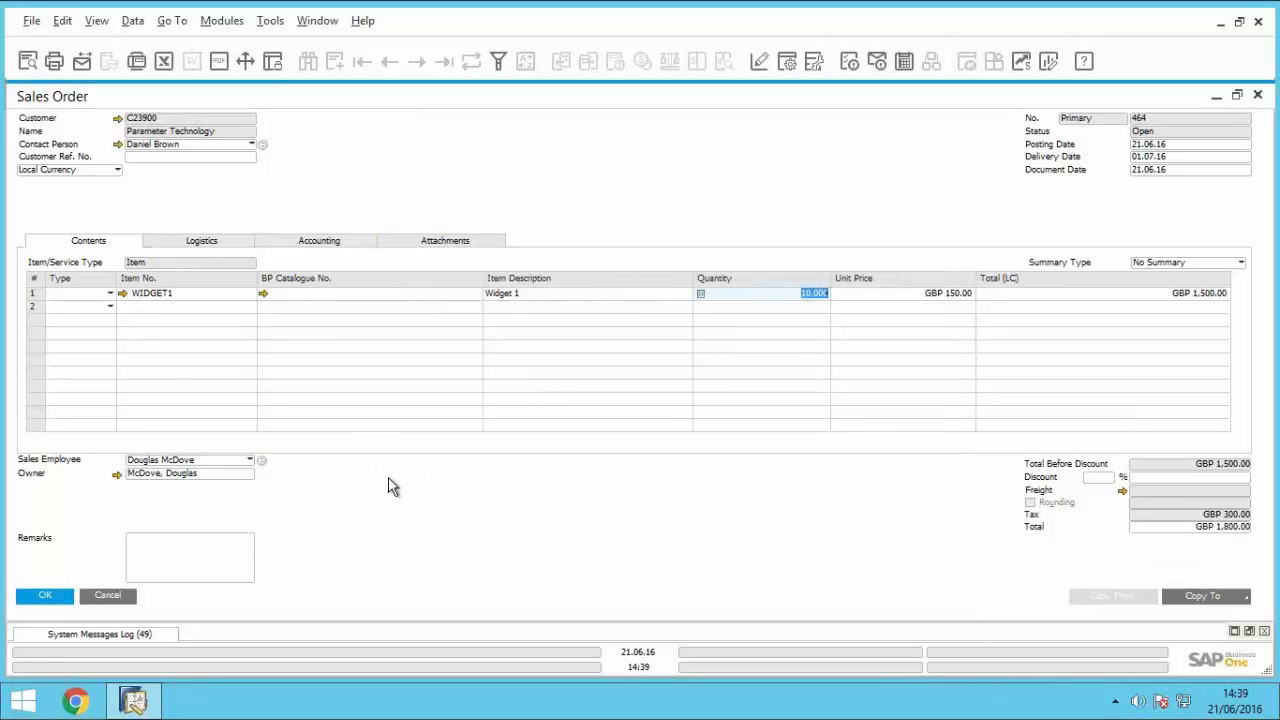
Step: Examine the components in WIDGET1's bill of materials, and close it and the sales order
{"action": "left_click", "coordinate": [123, 294]}
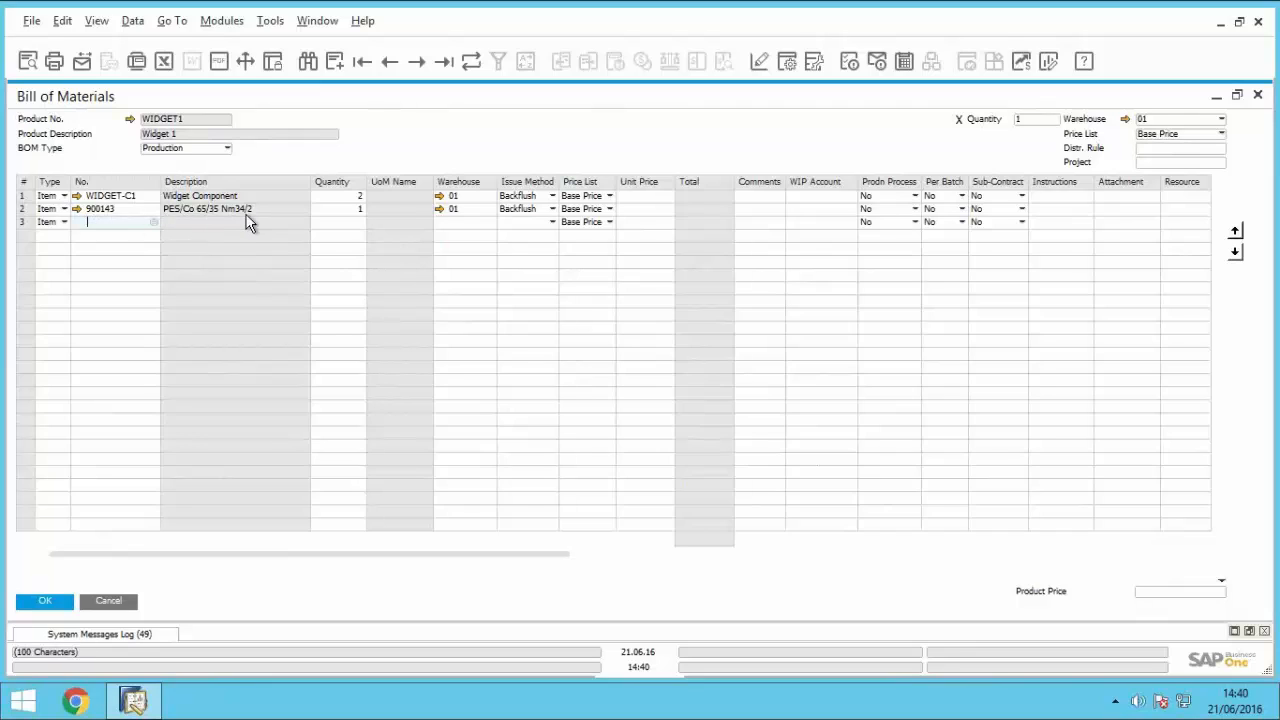
{"action": "left_click", "coordinate": [106, 601]}
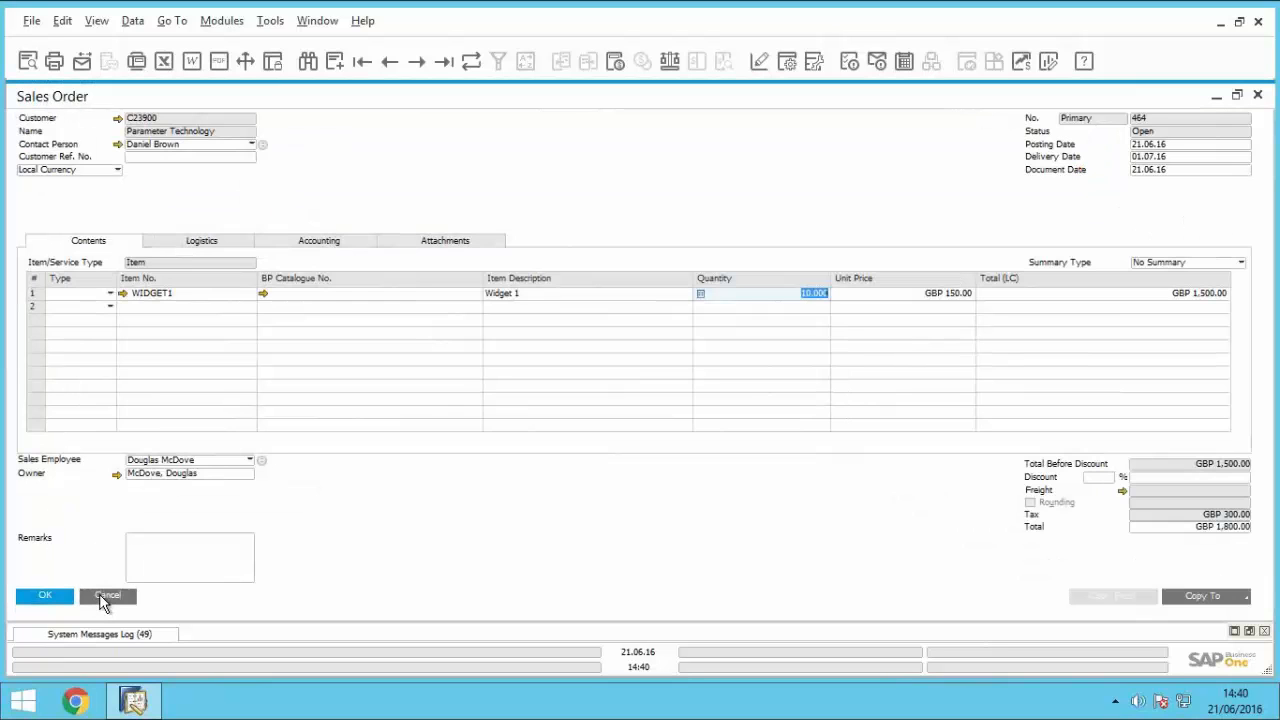
{"action": "left_click", "coordinate": [104, 600]}
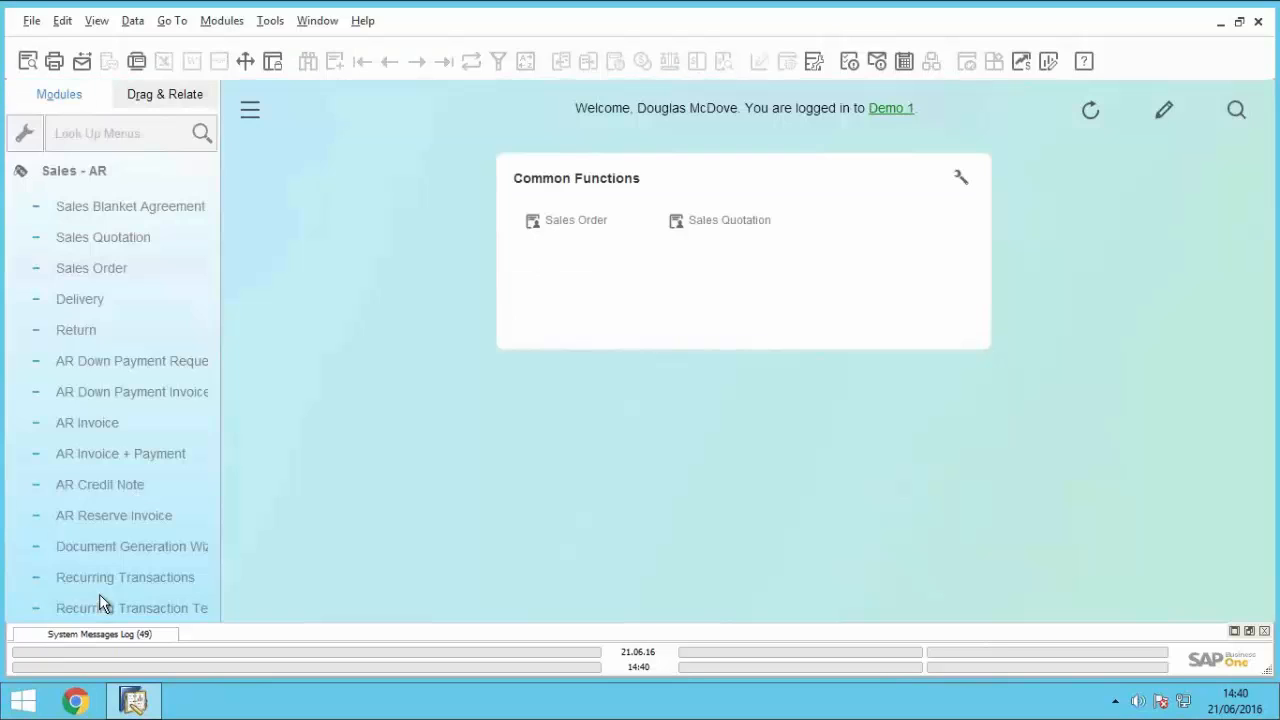
Step: Start the MRP Wizard and create a new scenario with the name and description MRP Run
{"action": "left_click", "coordinate": [91, 171]}
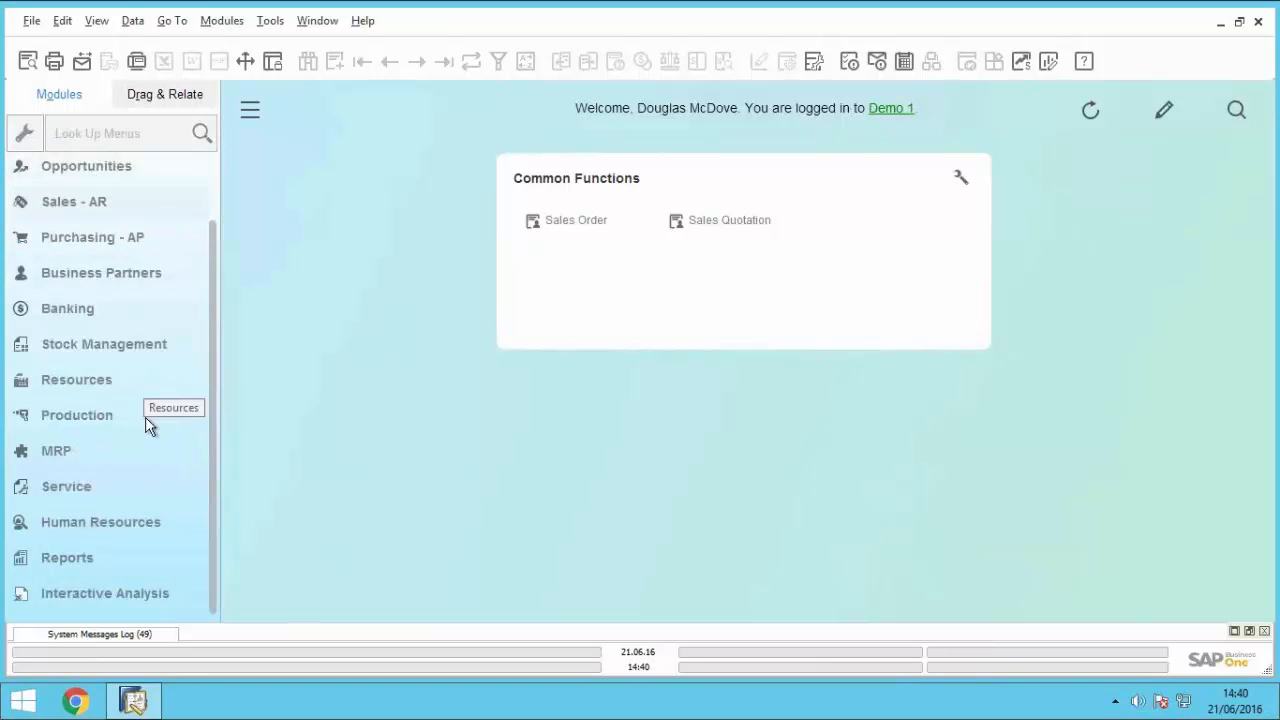
{"action": "left_click", "coordinate": [88, 455]}
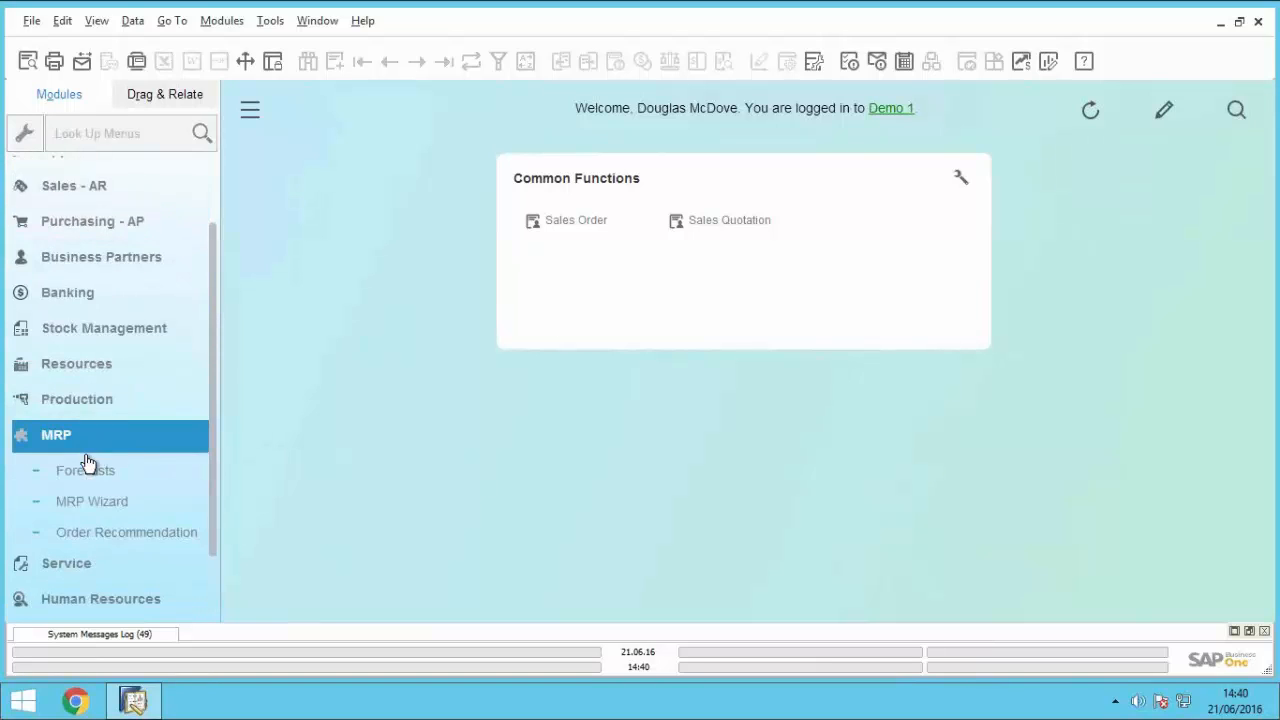
{"action": "left_click", "coordinate": [97, 424]}
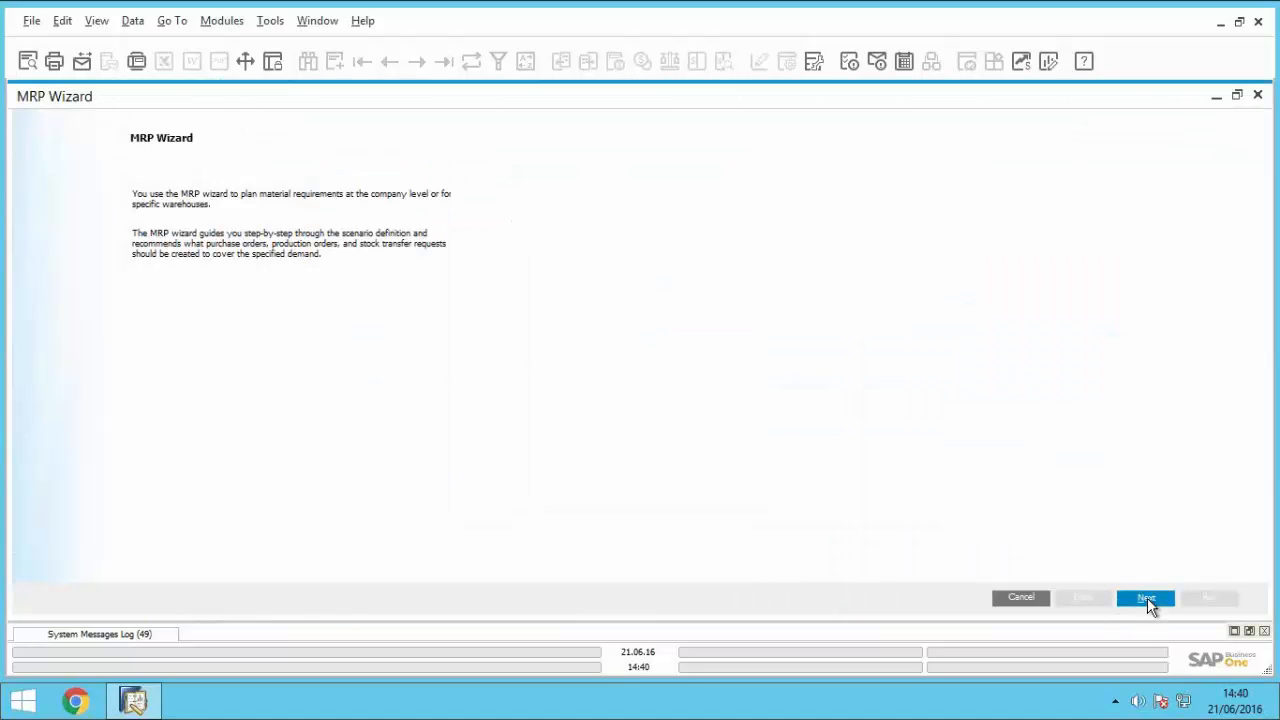
{"action": "left_click", "coordinate": [1147, 597]}
{"action": "left_click", "coordinate": [120, 189]}
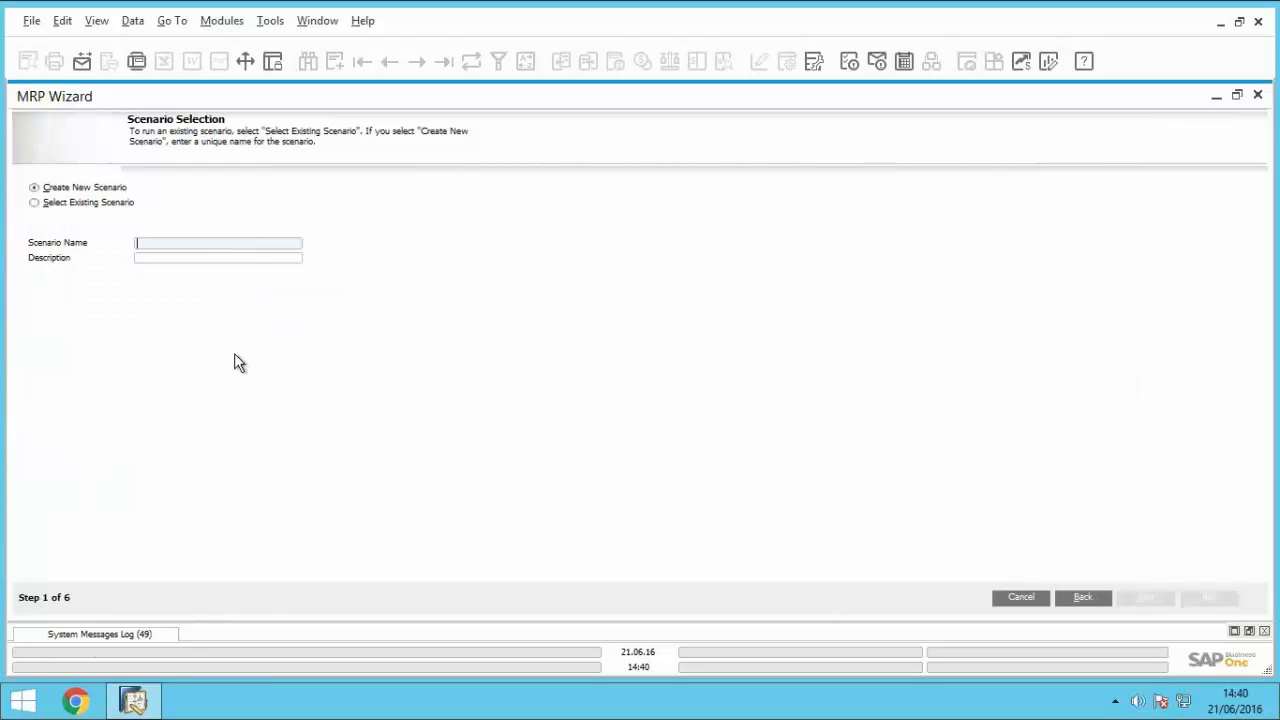
{"action": "type", "text": "MRP Run"}
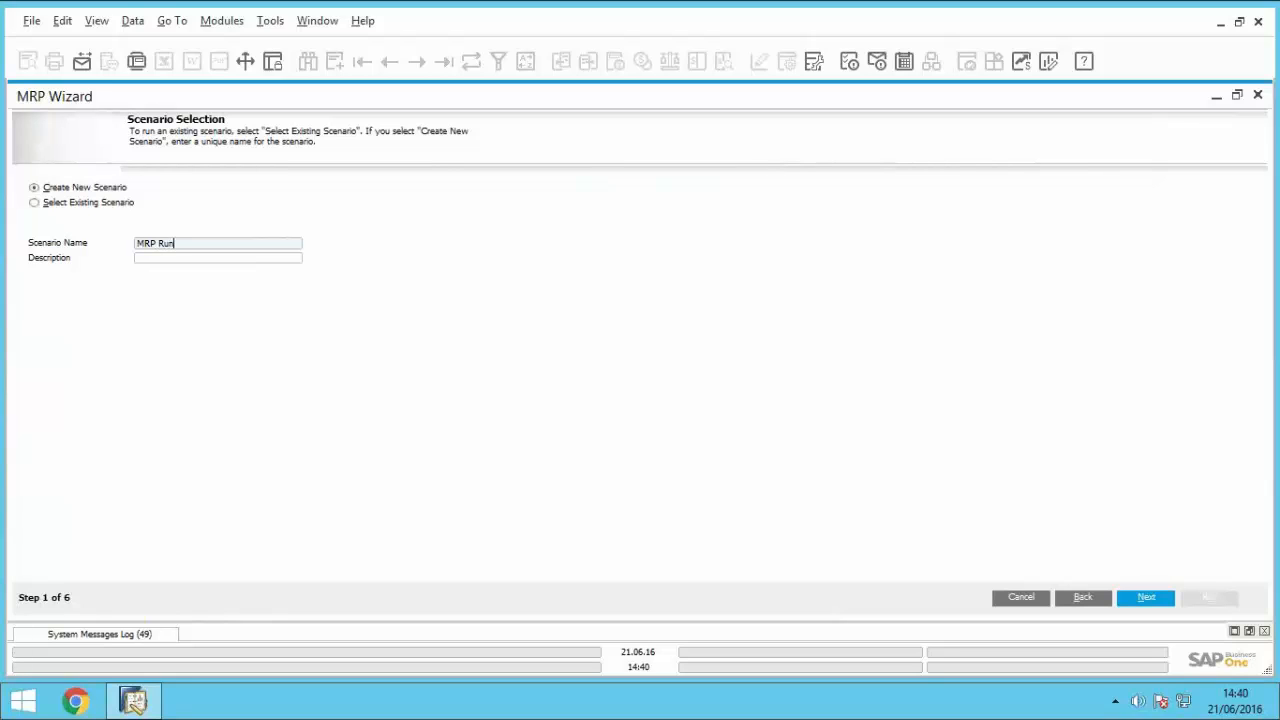
{"action": "key", "text": "Tab"}
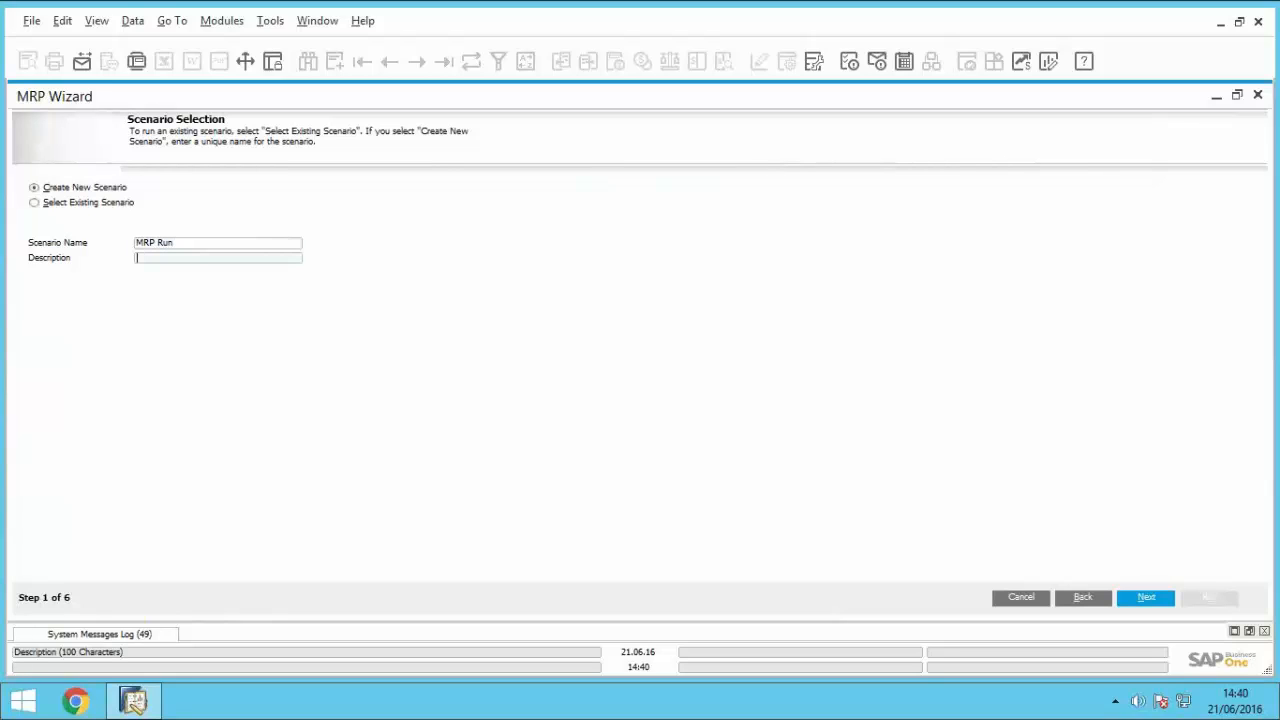
{"action": "type", "text": "MRP Run"}
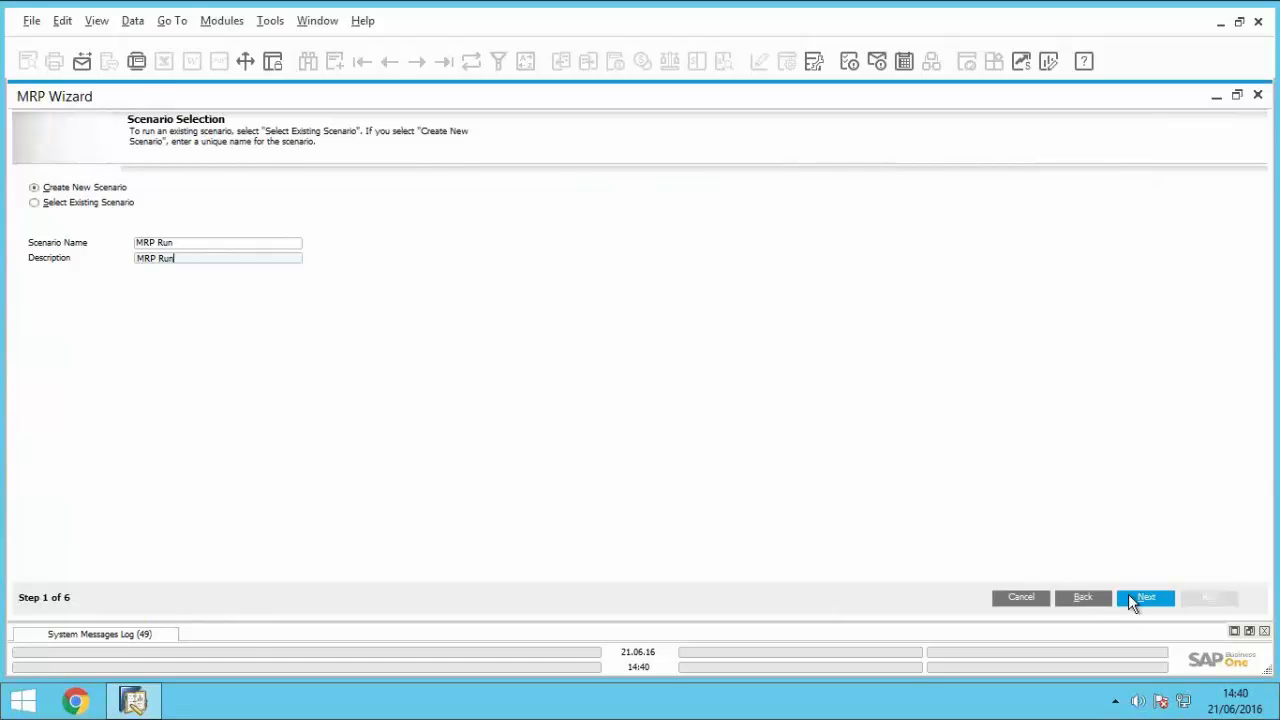
{"action": "left_click", "coordinate": [1128, 594]}
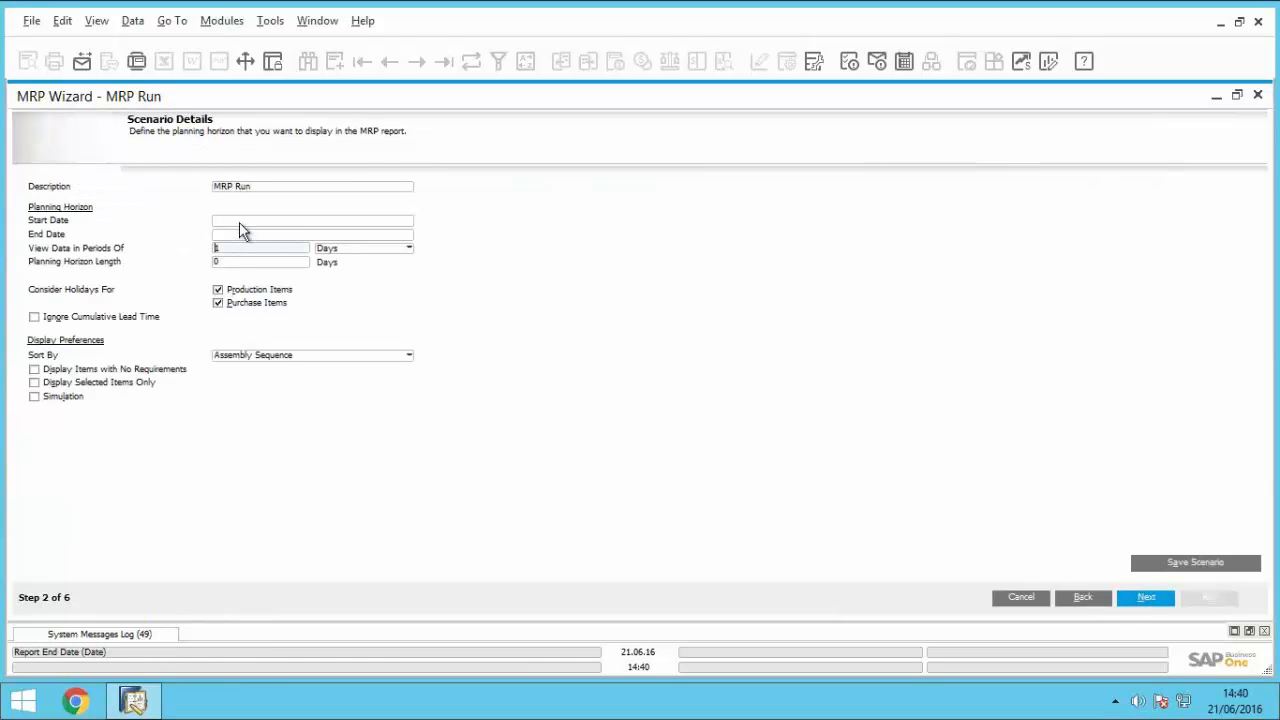
Step: Set the scenario's planning horizon from 21.06.16 to 10.07.16 and continue to item selection
{"action": "left_click", "coordinate": [239, 222]}
{"action": "type", "text": "21"}
{"action": "key", "text": "Tab"}
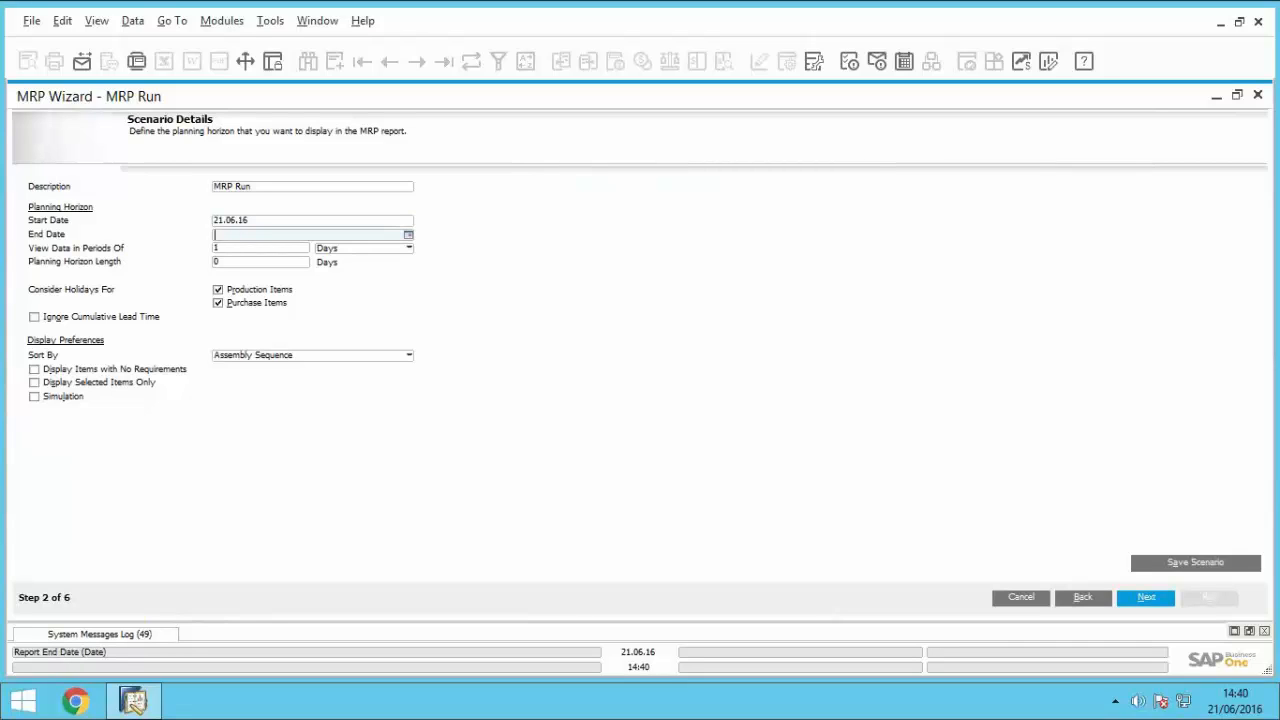
{"action": "type", "text": "10.07.16"}
{"action": "key", "text": "Tab"}
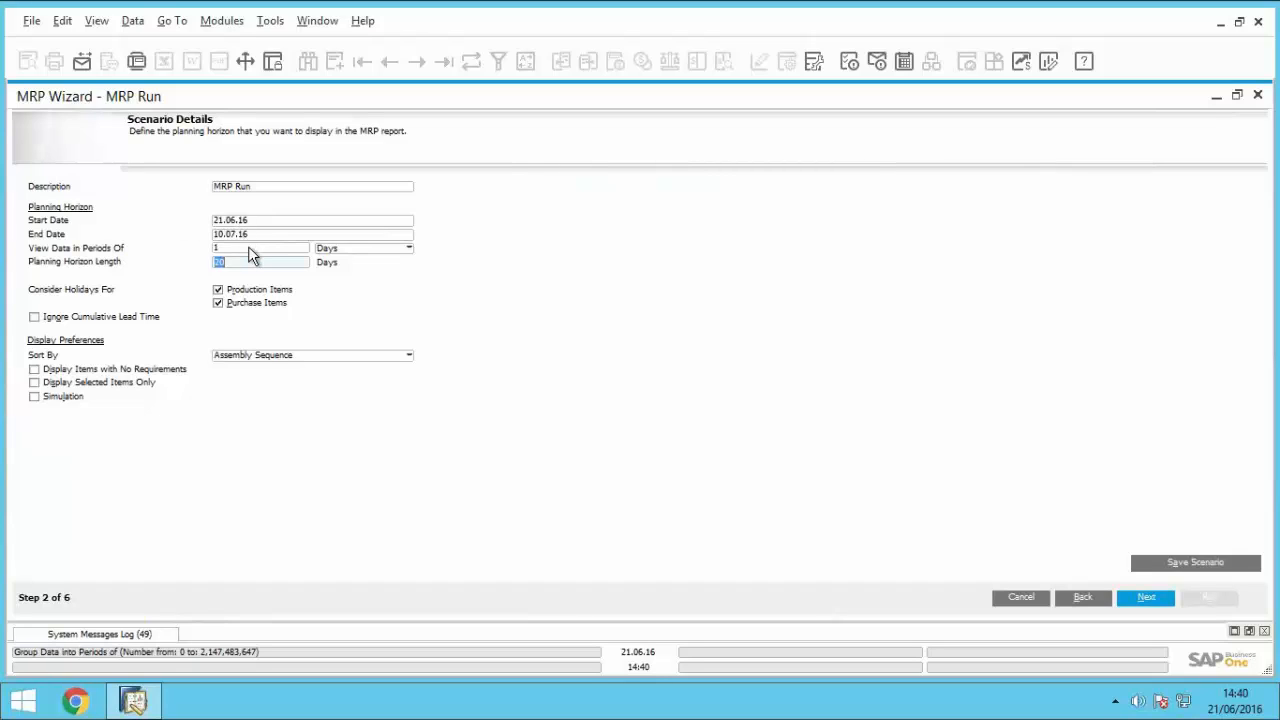
{"action": "left_click", "coordinate": [1132, 597]}
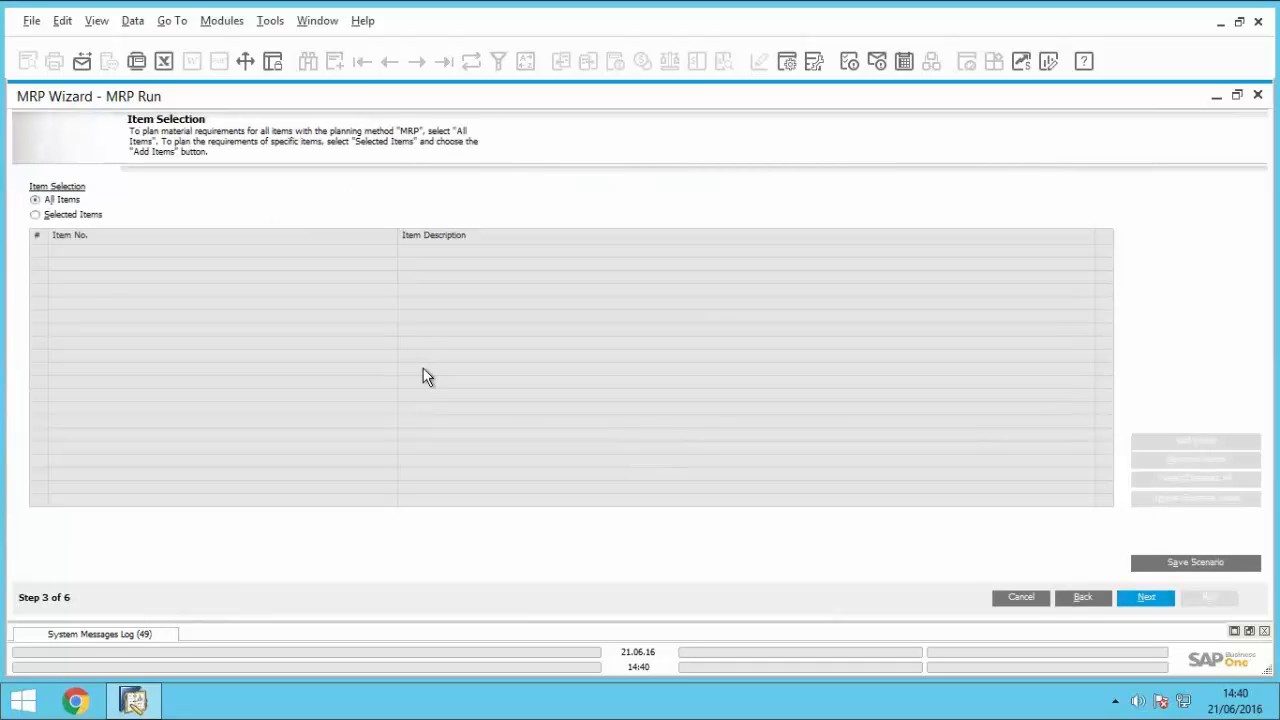
Step: Accept all items and the preset warehouse sources, choose Purchase Orders as the purchase recommendation, and run the MRP
{"action": "left_click", "coordinate": [1153, 596]}
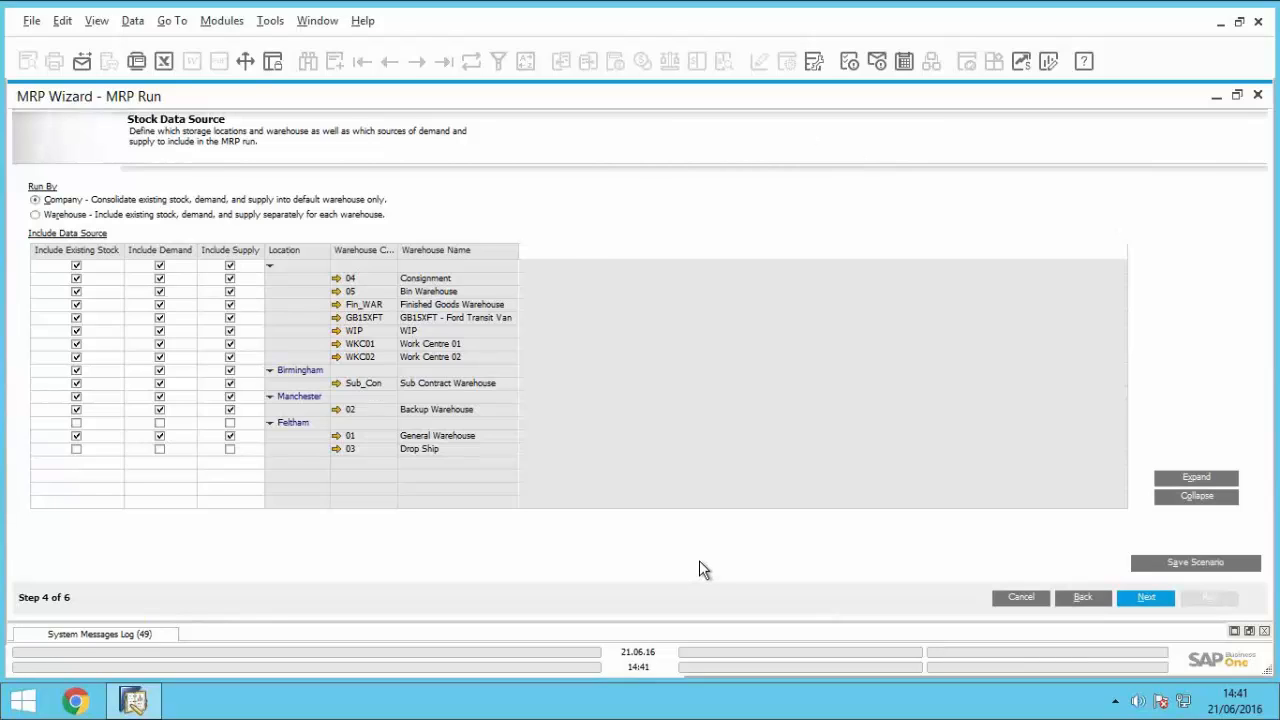
{"action": "left_click", "coordinate": [1146, 597]}
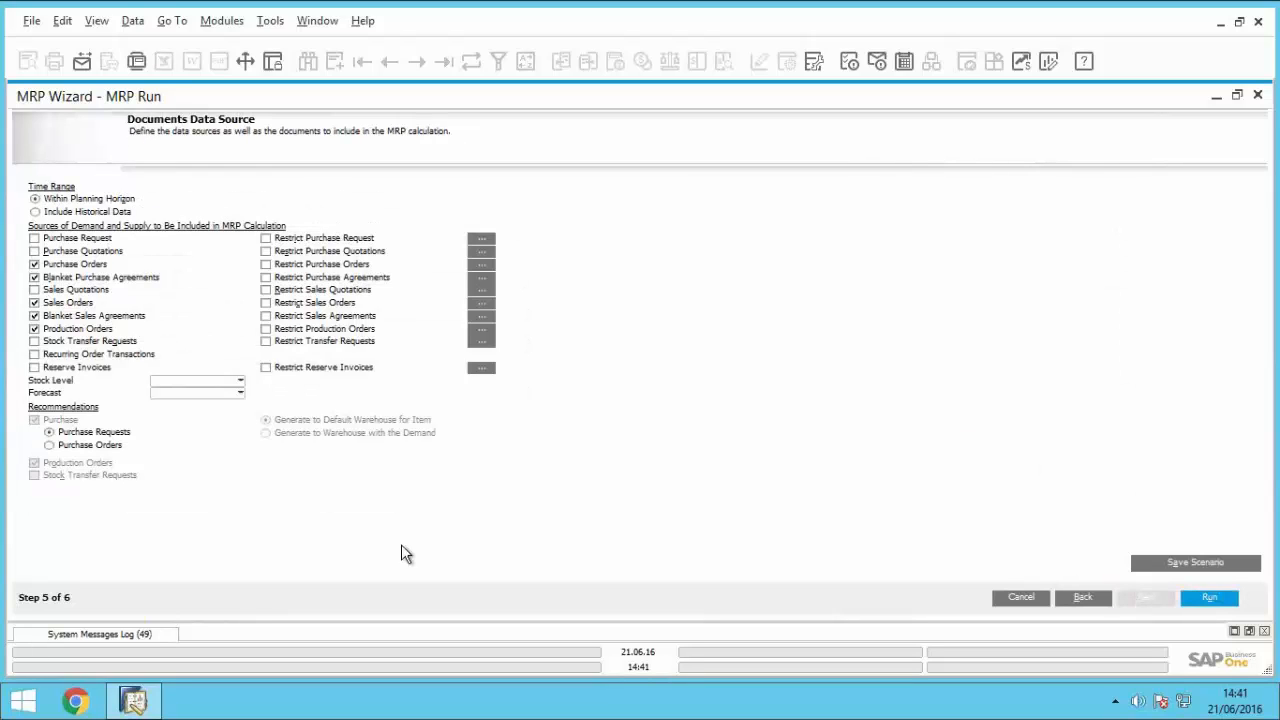
{"action": "left_click", "coordinate": [70, 446]}
{"action": "left_click", "coordinate": [1213, 597]}
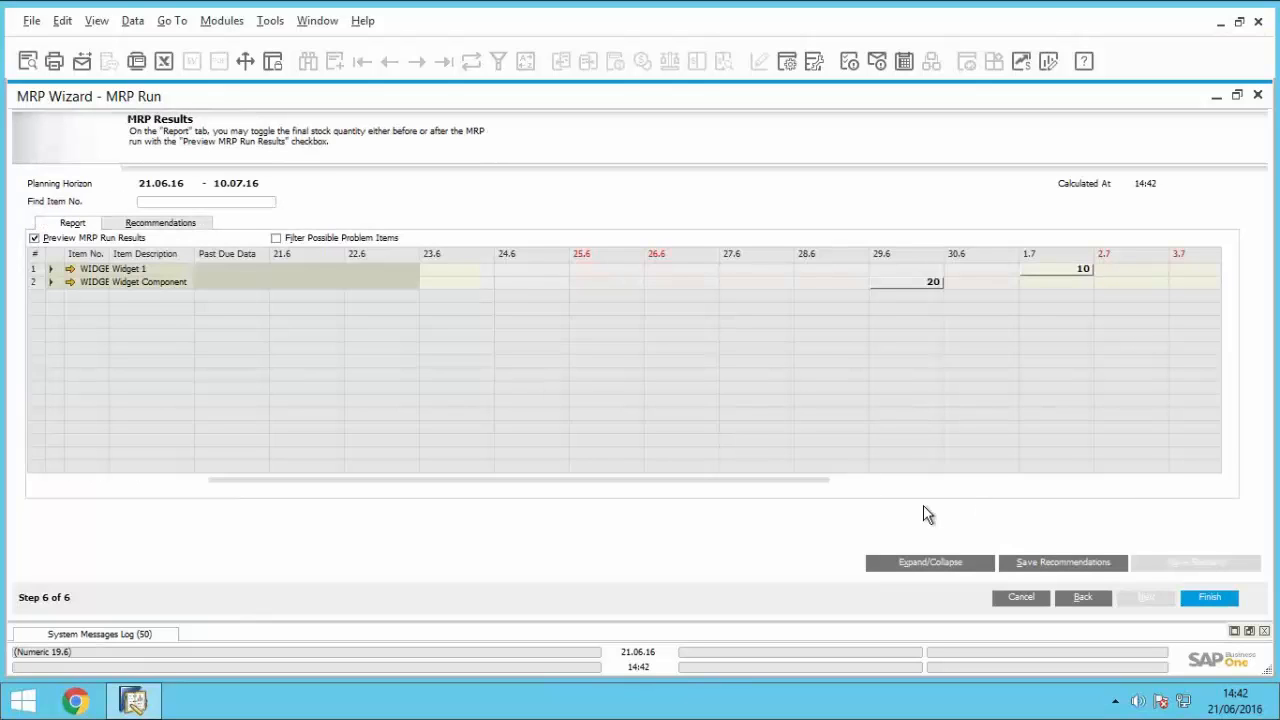
Step: Expand the MRP results, widen the item number column, and examine the pegging information for WIDGET1's supply on 1.7
{"action": "left_click", "coordinate": [967, 564]}
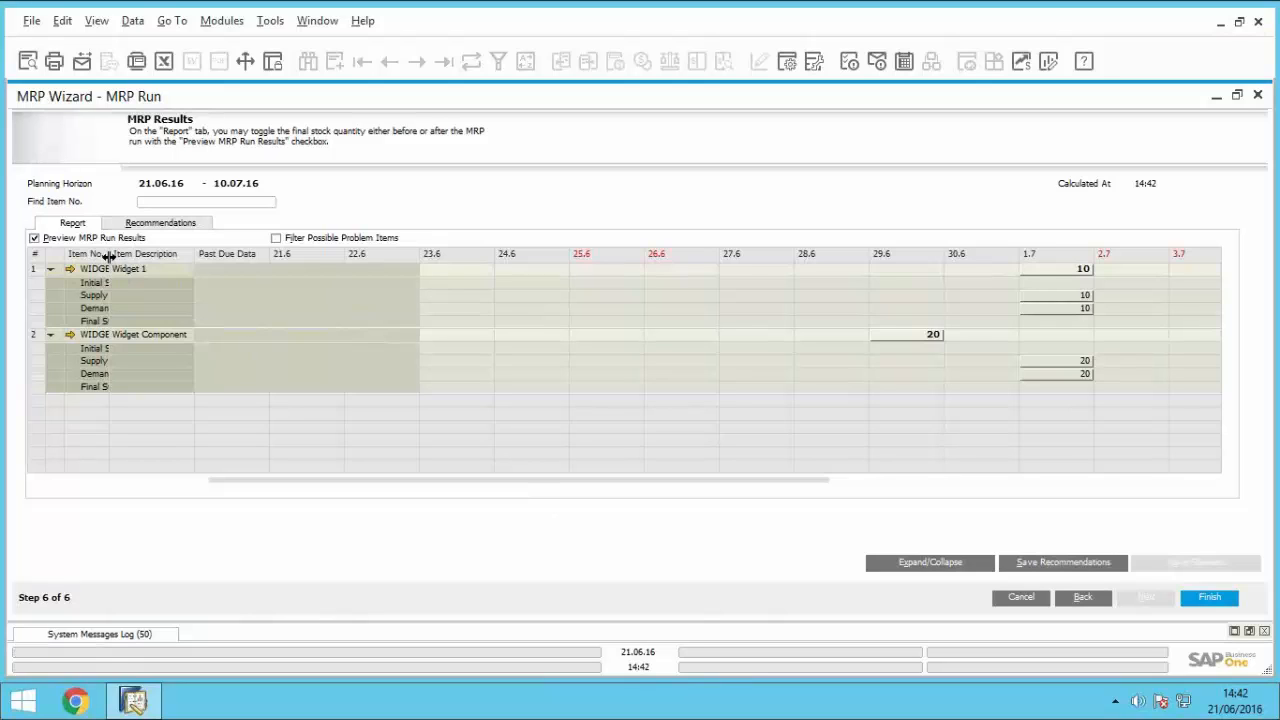
{"action": "left_click_drag", "start_coordinate": [109, 253], "coordinate": [208, 280]}
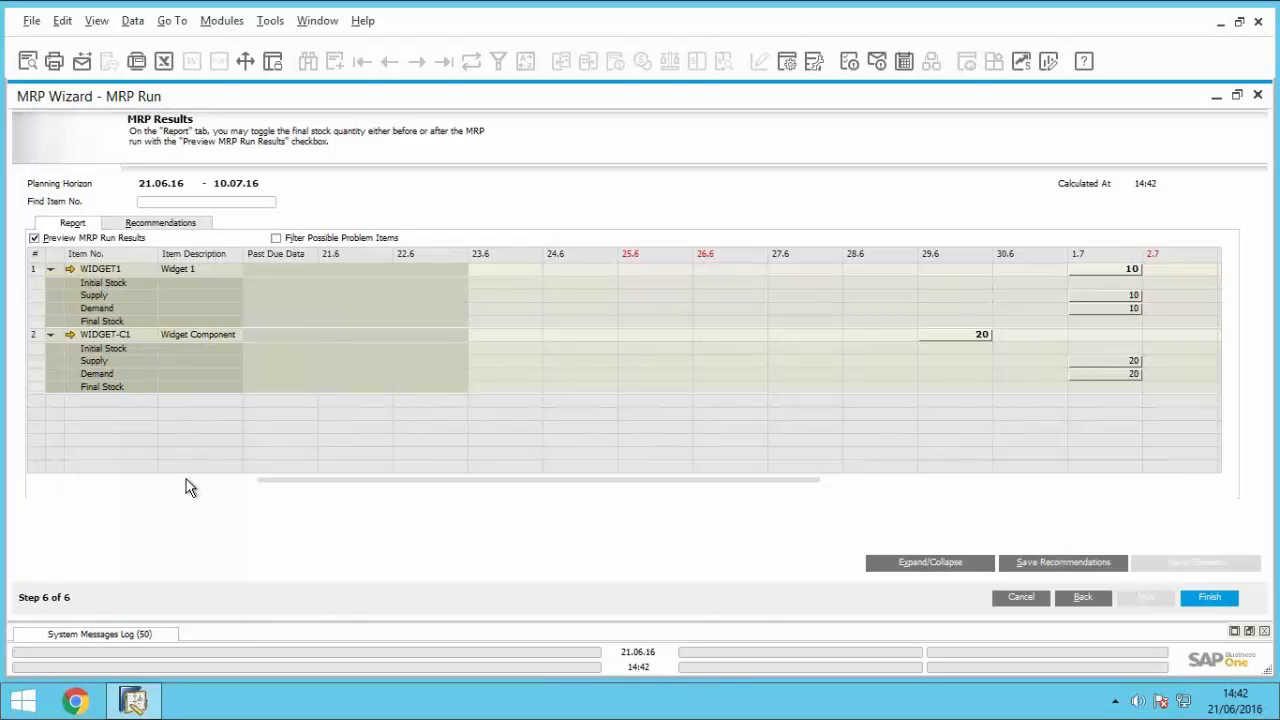
{"action": "double_click", "coordinate": [1105, 305]}
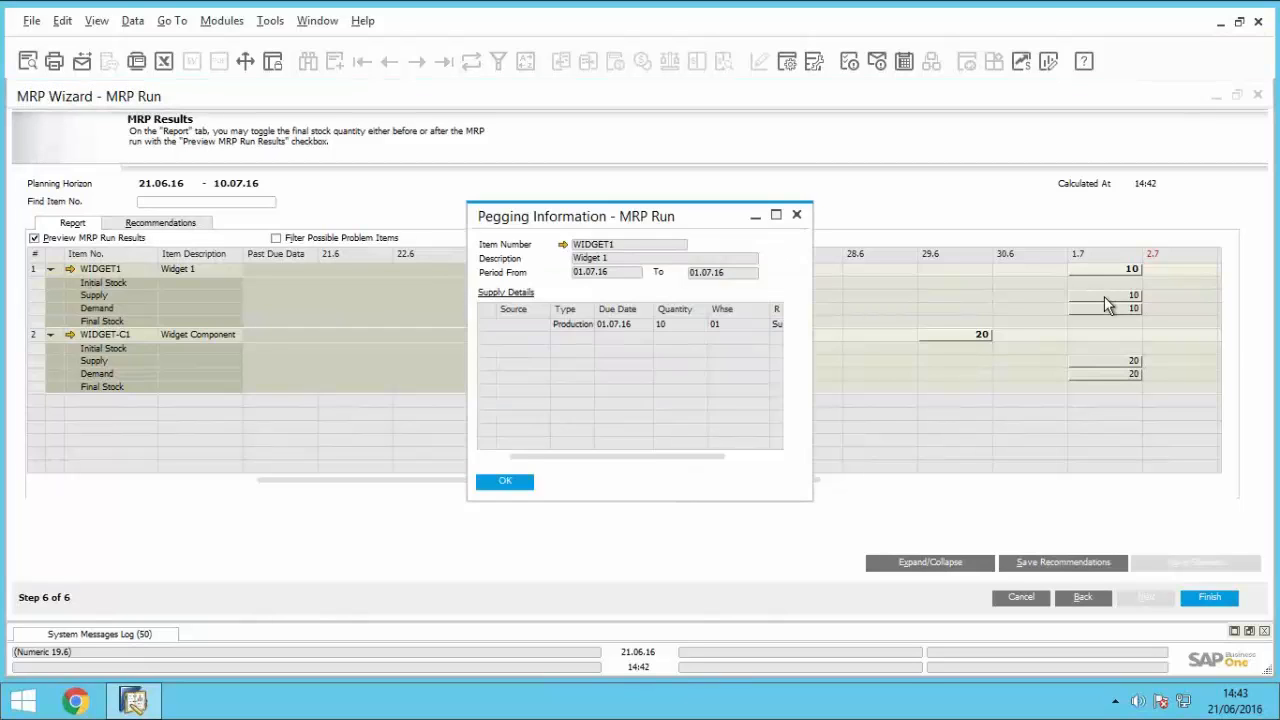
{"action": "key", "text": "Escape"}
{"action": "double_click", "coordinate": [1105, 305]}
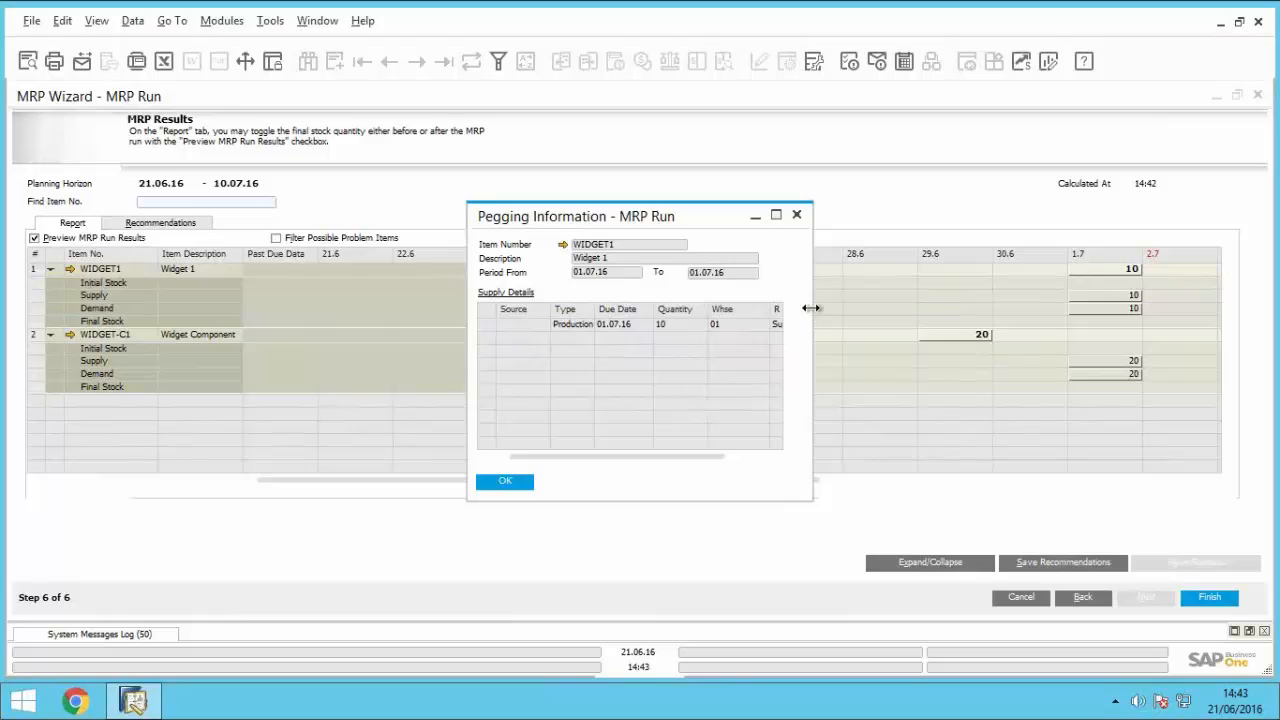
{"action": "left_click_drag", "start_coordinate": [813, 314], "coordinate": [962, 316]}
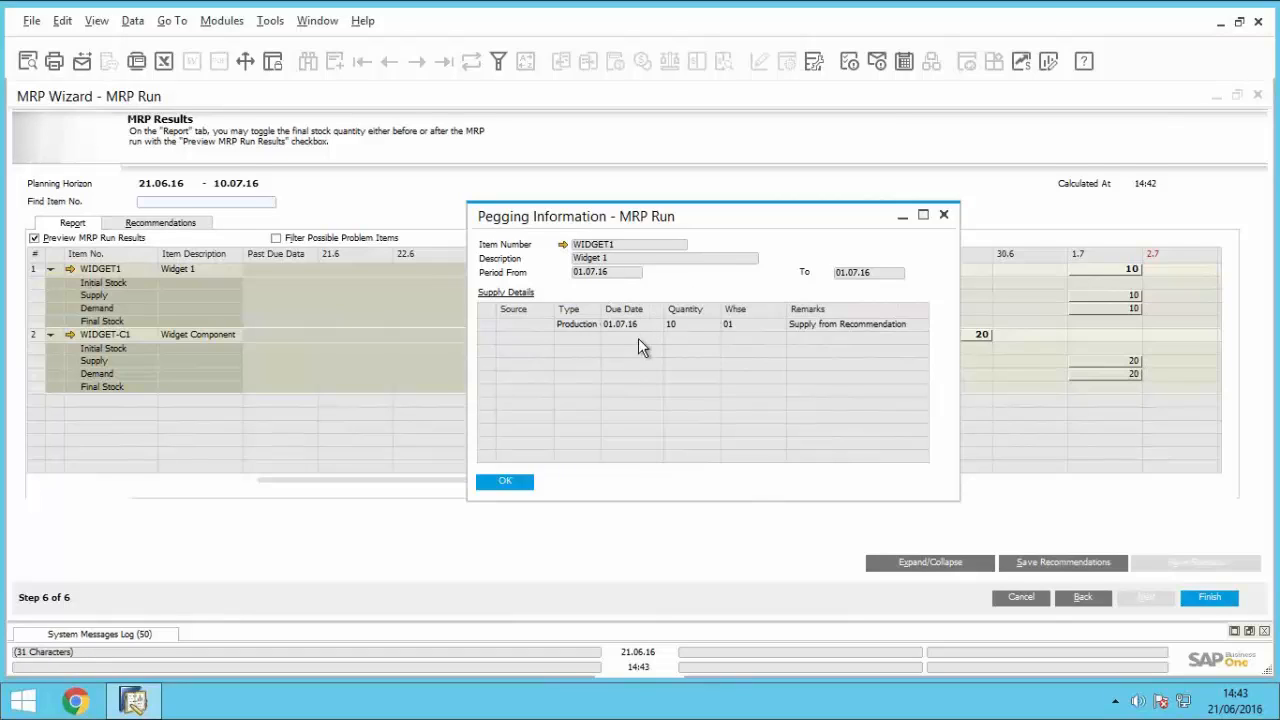
{"action": "left_click", "coordinate": [505, 481]}
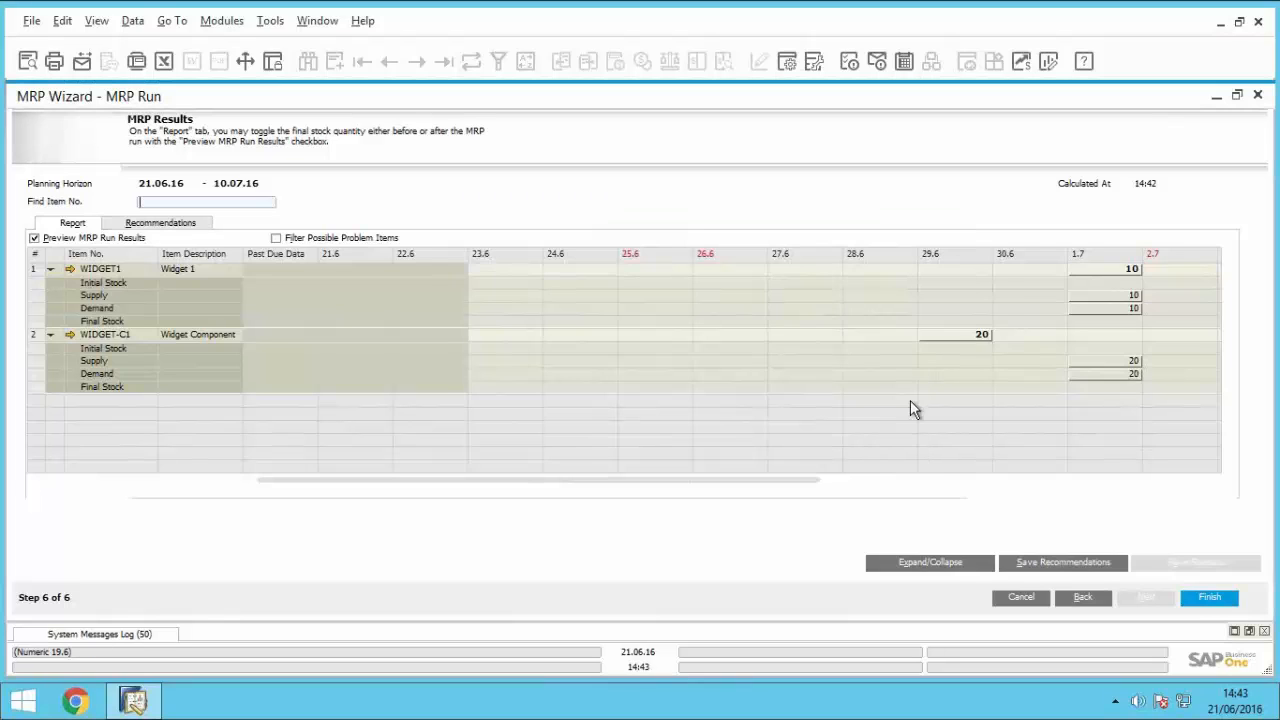
Step: Examine the pegging information for WIDGET-C1's supply on 1.7, widening the order type column, and close it
{"action": "double_click", "coordinate": [1085, 366]}
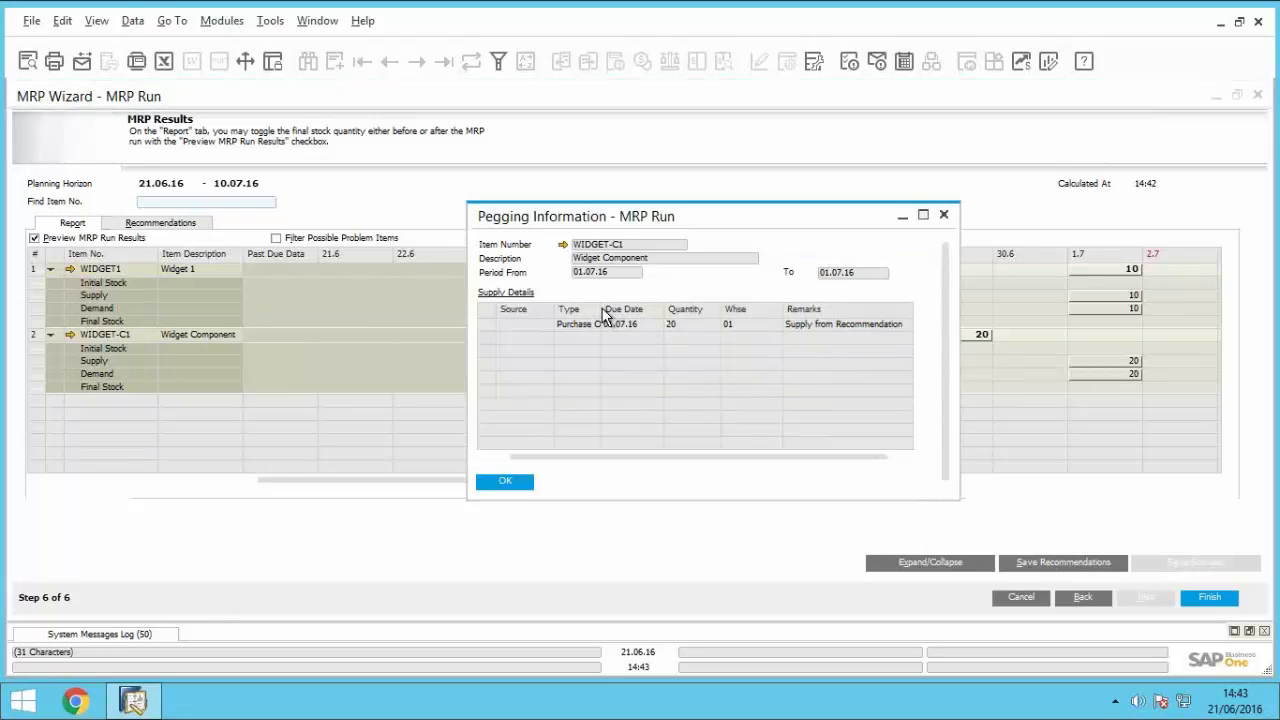
{"action": "left_click_drag", "start_coordinate": [601, 310], "coordinate": [632, 311]}
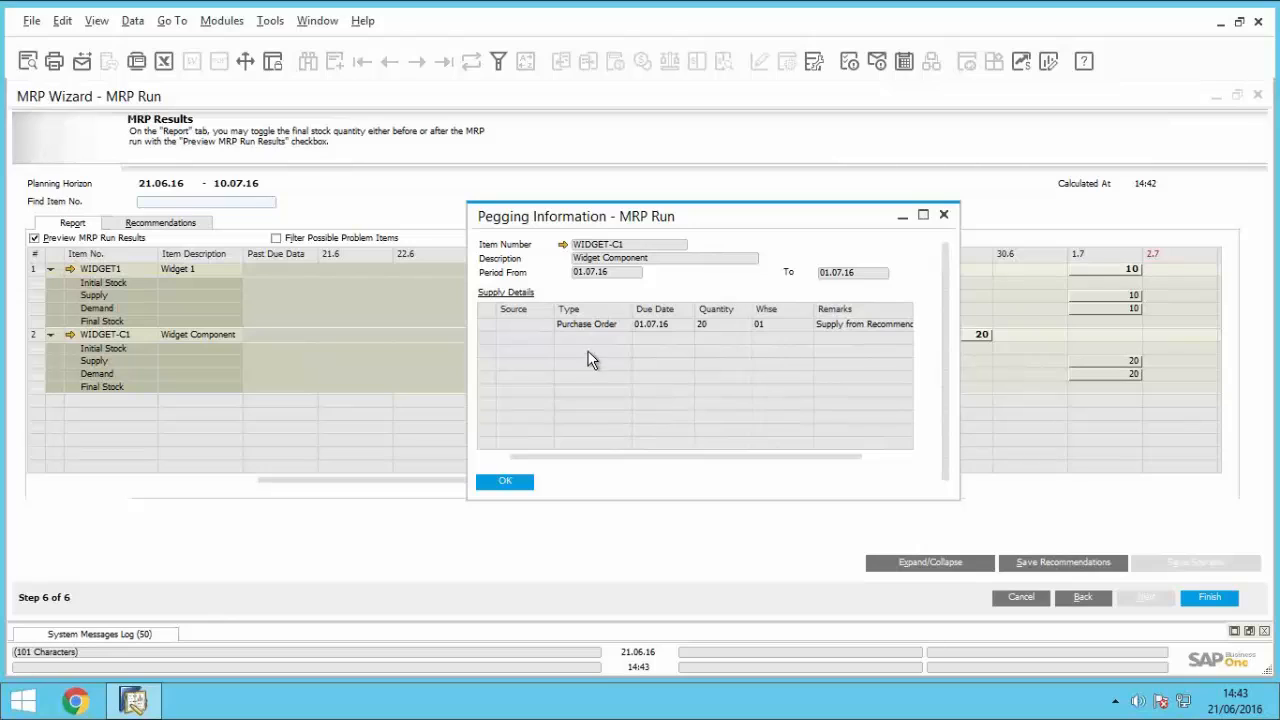
{"action": "left_click", "coordinate": [517, 482]}
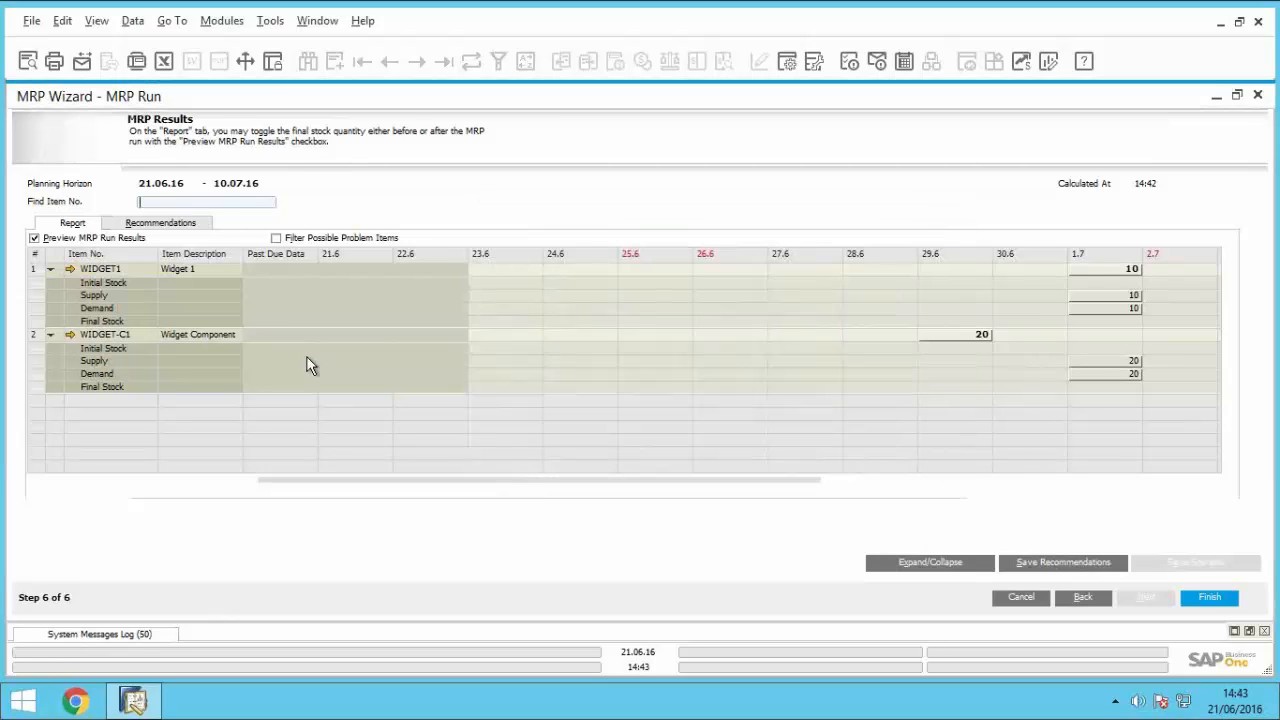
Step: Review the recommended orders, save the recommendations, and finish the MRP Wizard
{"action": "left_click", "coordinate": [181, 228]}
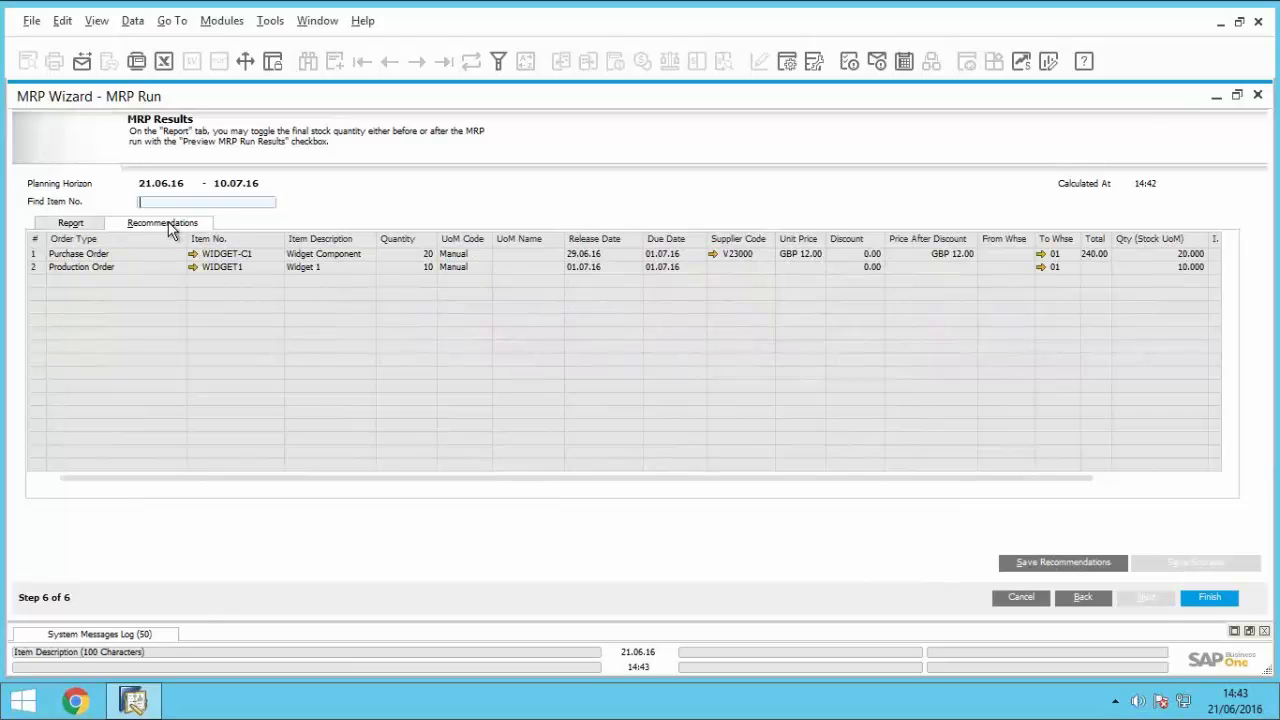
{"action": "left_click", "coordinate": [1083, 561]}
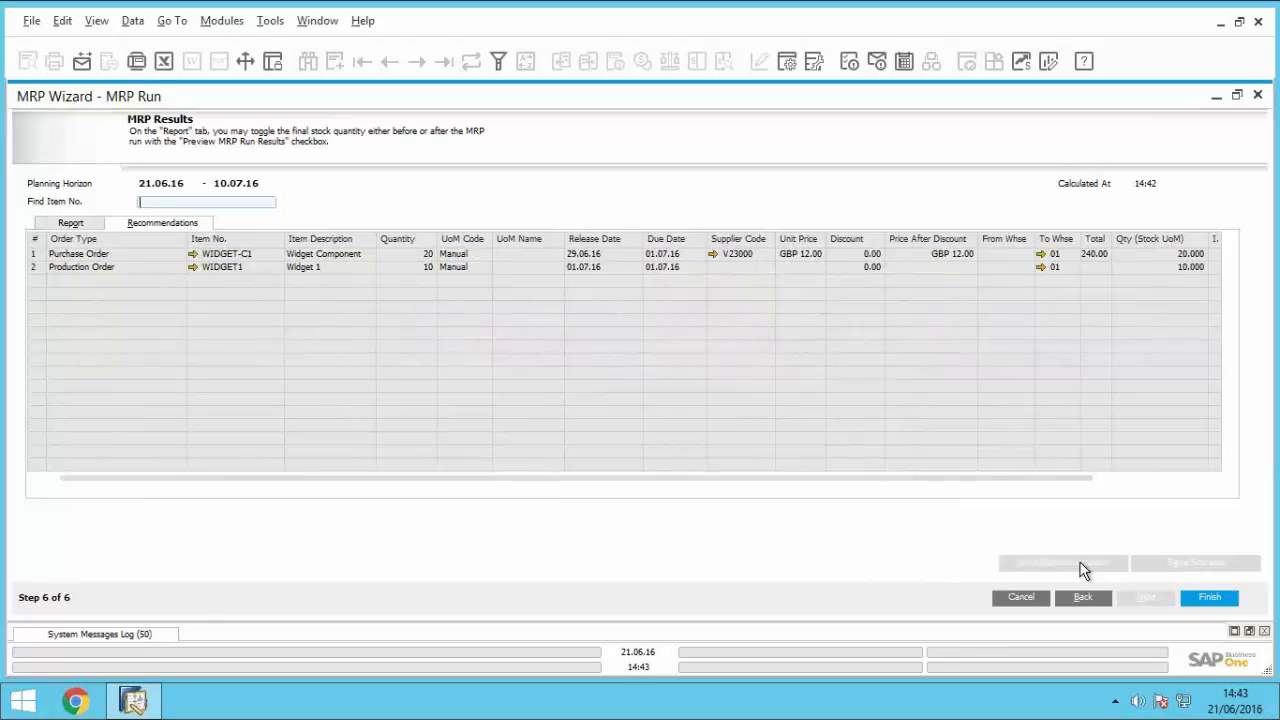
{"action": "left_click", "coordinate": [1200, 603]}
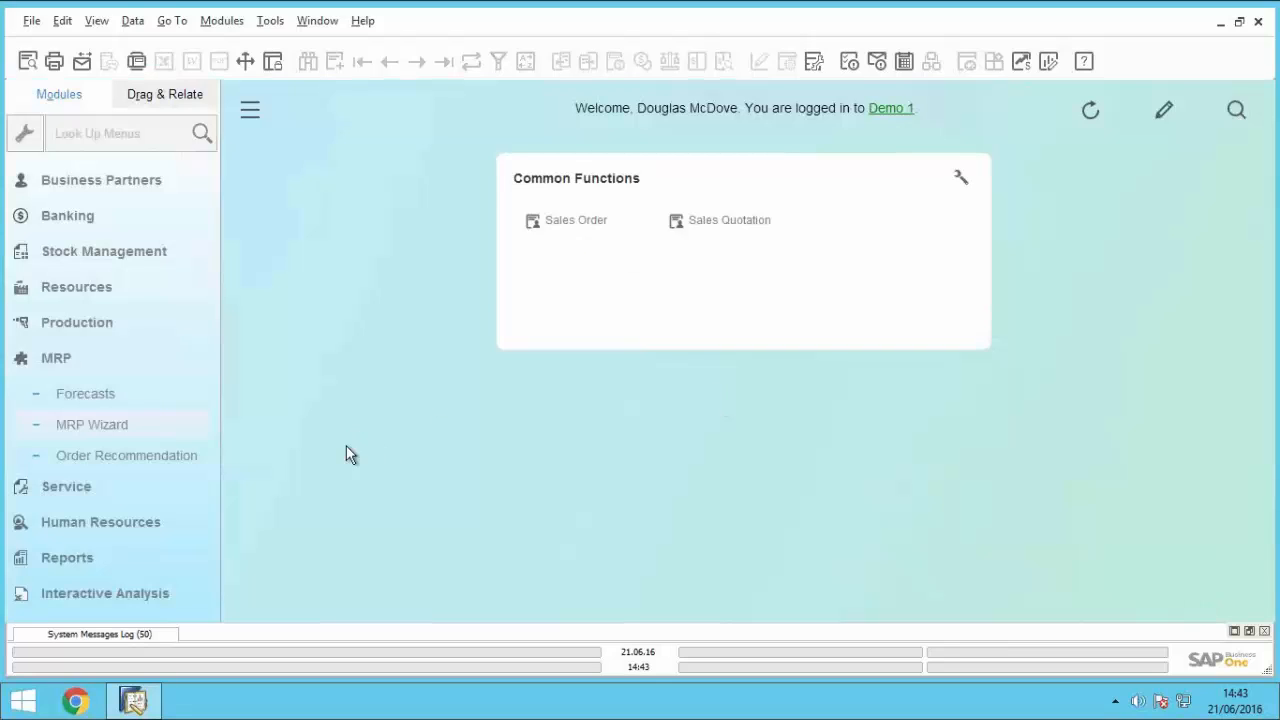
Step: Open the order recommendations for the MRP Run scenario and review the details of the recommended orders
{"action": "left_click", "coordinate": [100, 457]}
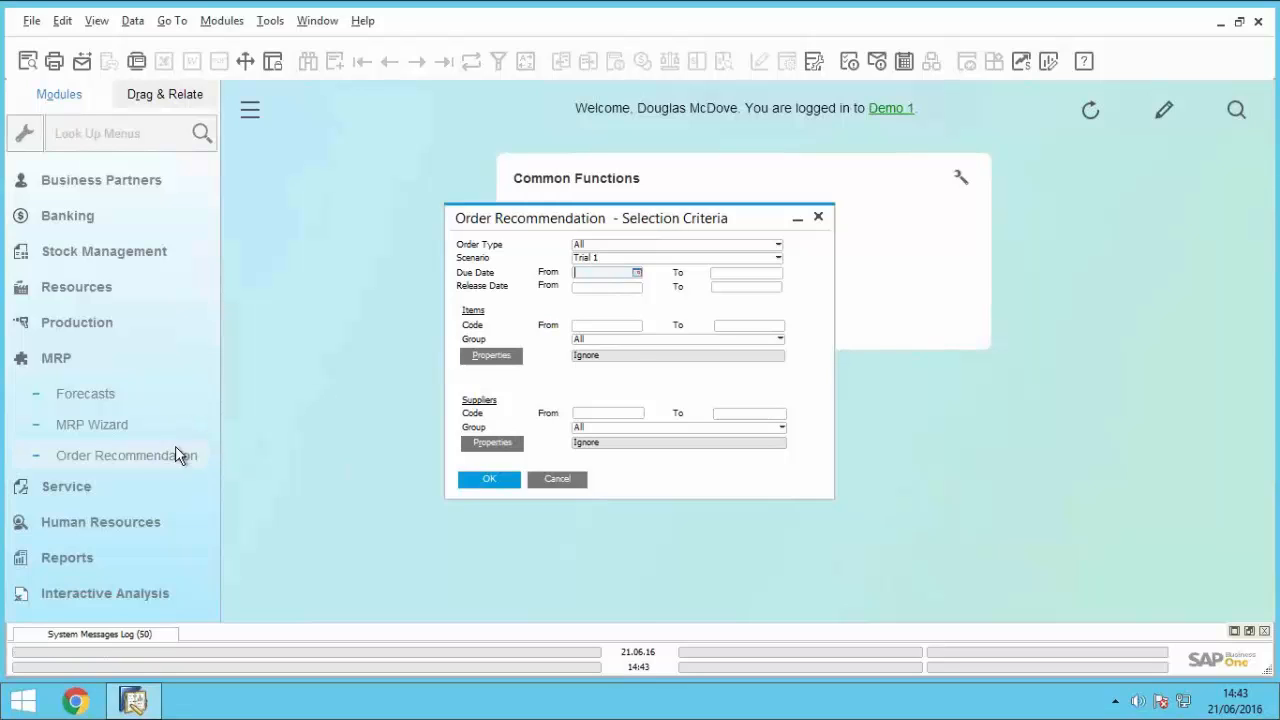
{"action": "left_click", "coordinate": [668, 258]}
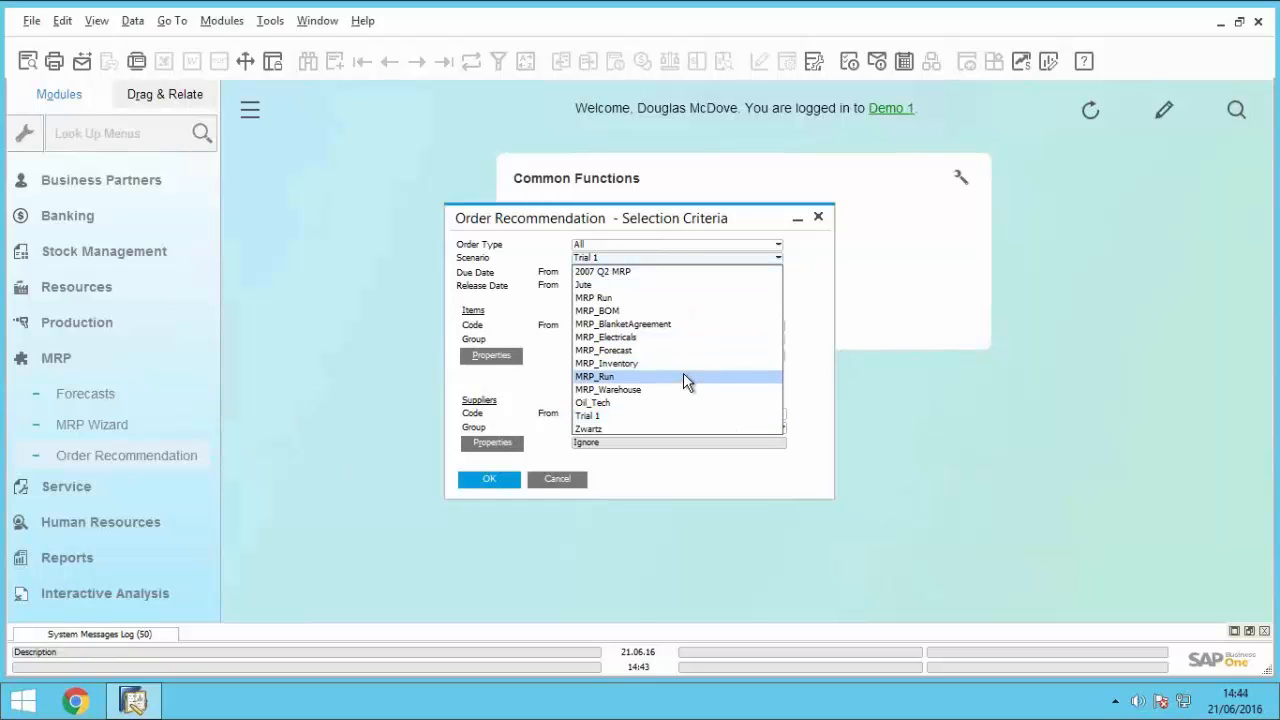
{"action": "left_click", "coordinate": [656, 297]}
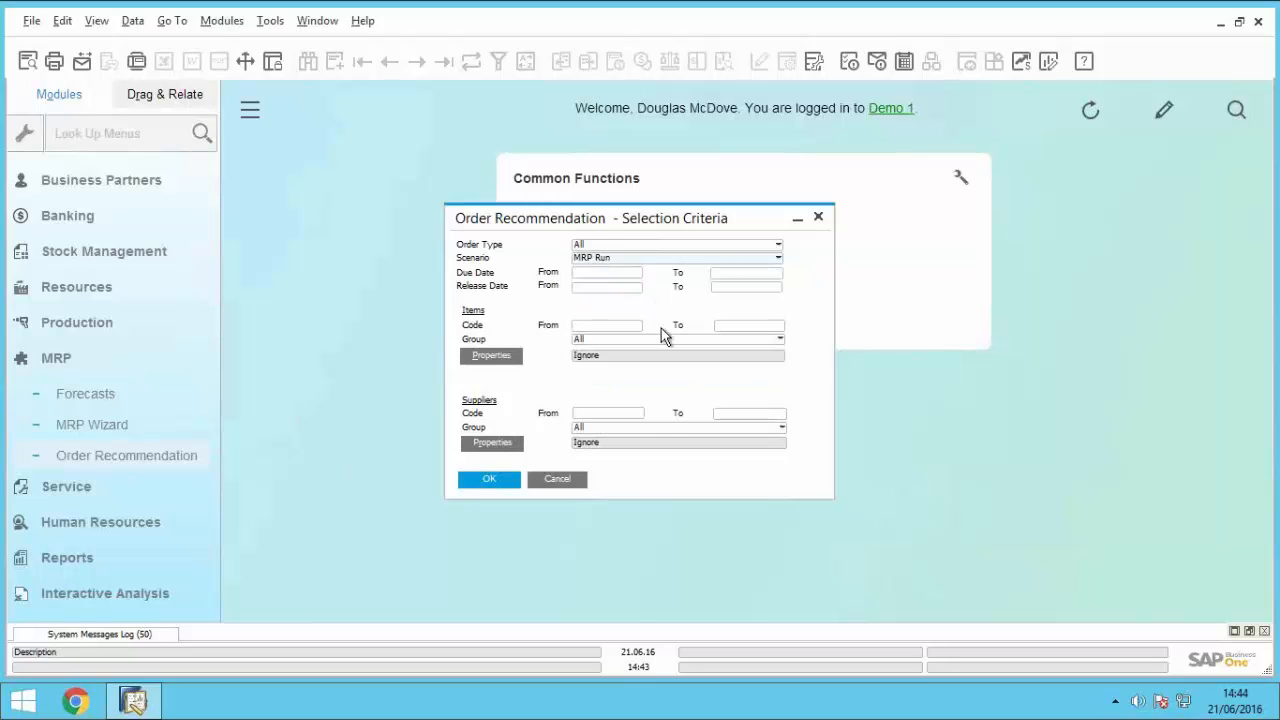
{"action": "left_click", "coordinate": [512, 486]}
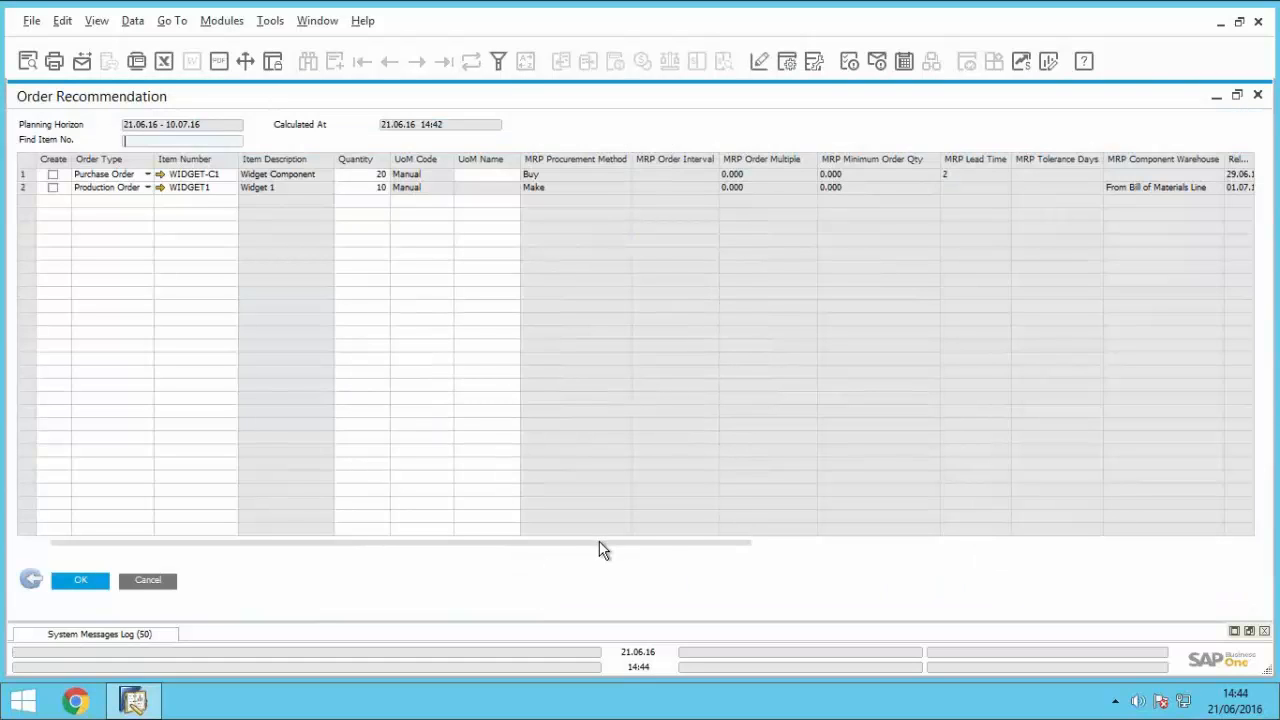
{"action": "left_click_drag", "start_coordinate": [868, 577], "coordinate": [1042, 587]}
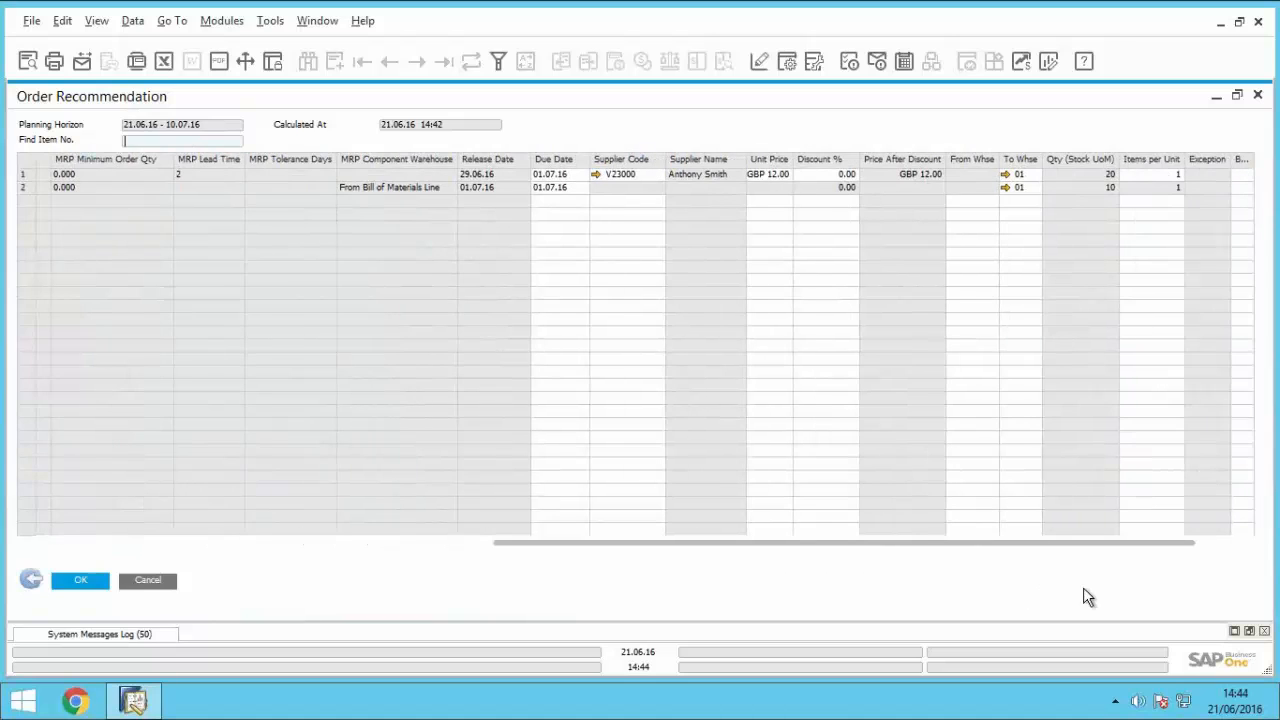
{"action": "left_click_drag", "start_coordinate": [1129, 591], "coordinate": [70, 515]}
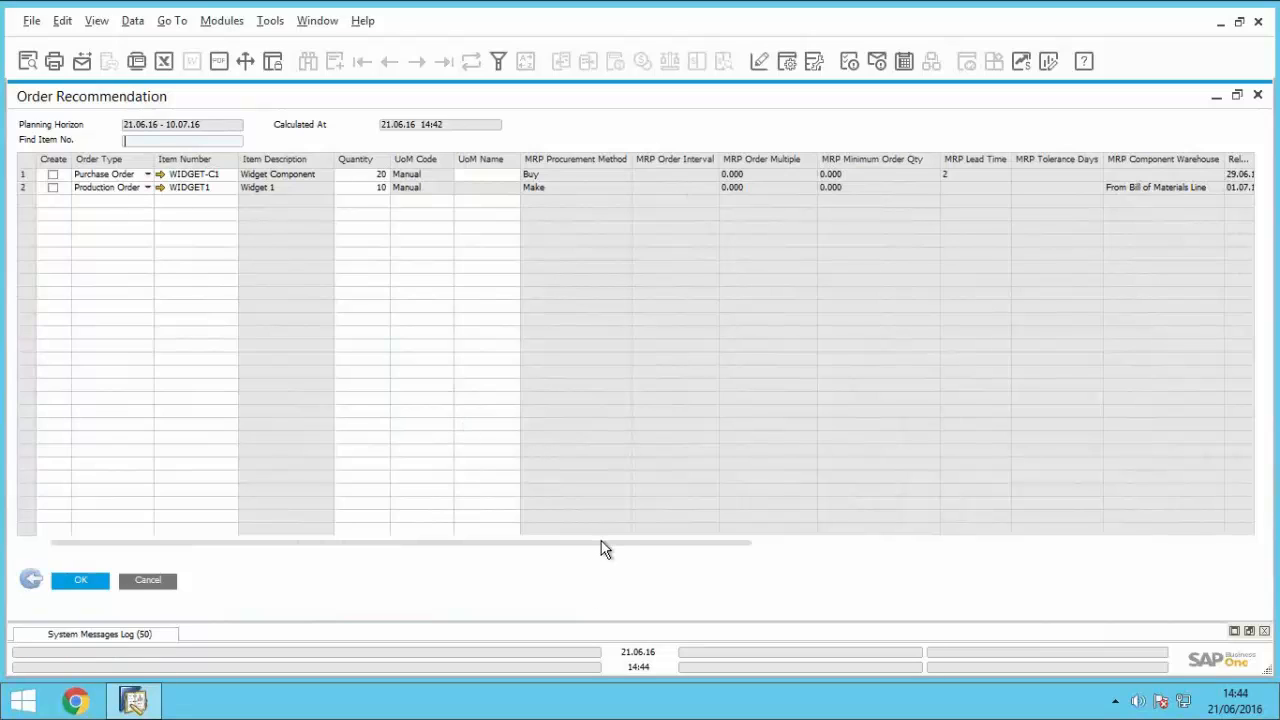
Step: Create the recommended purchase order for WIDGET-C1 and acknowledge the system message
{"action": "left_click", "coordinate": [52, 174]}
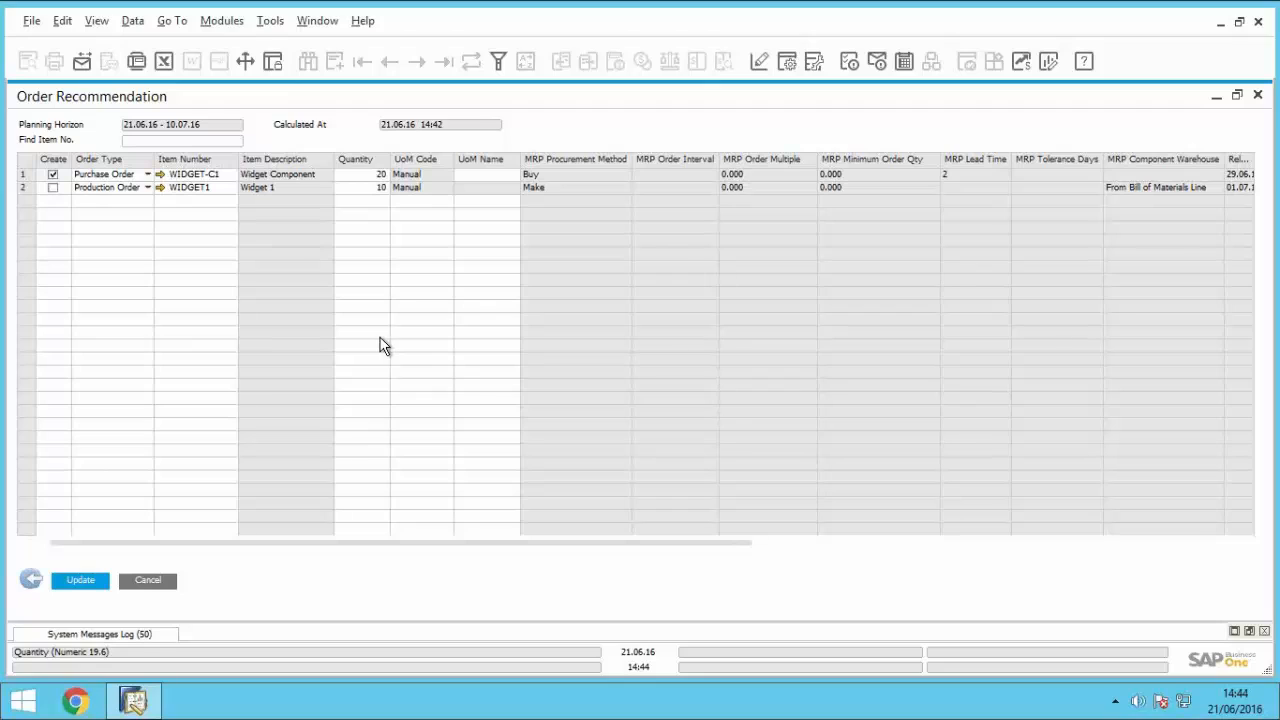
{"action": "left_click", "coordinate": [82, 585]}
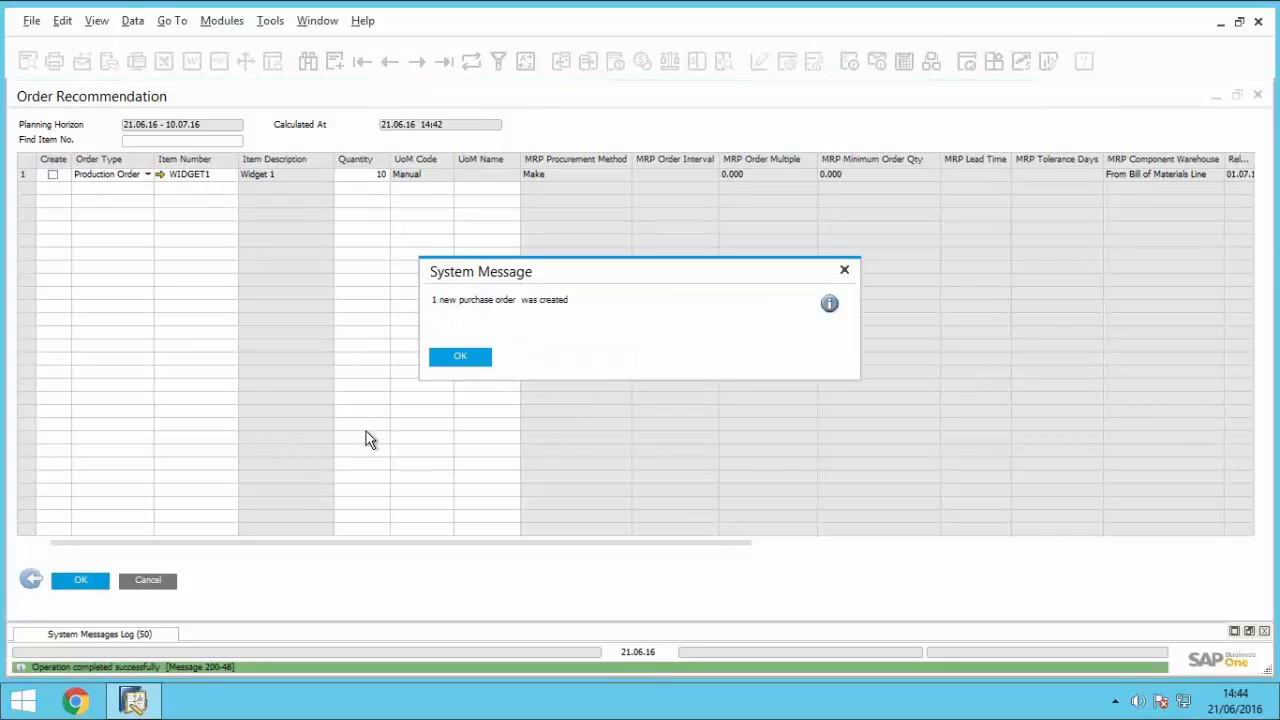
{"action": "left_click", "coordinate": [459, 356]}
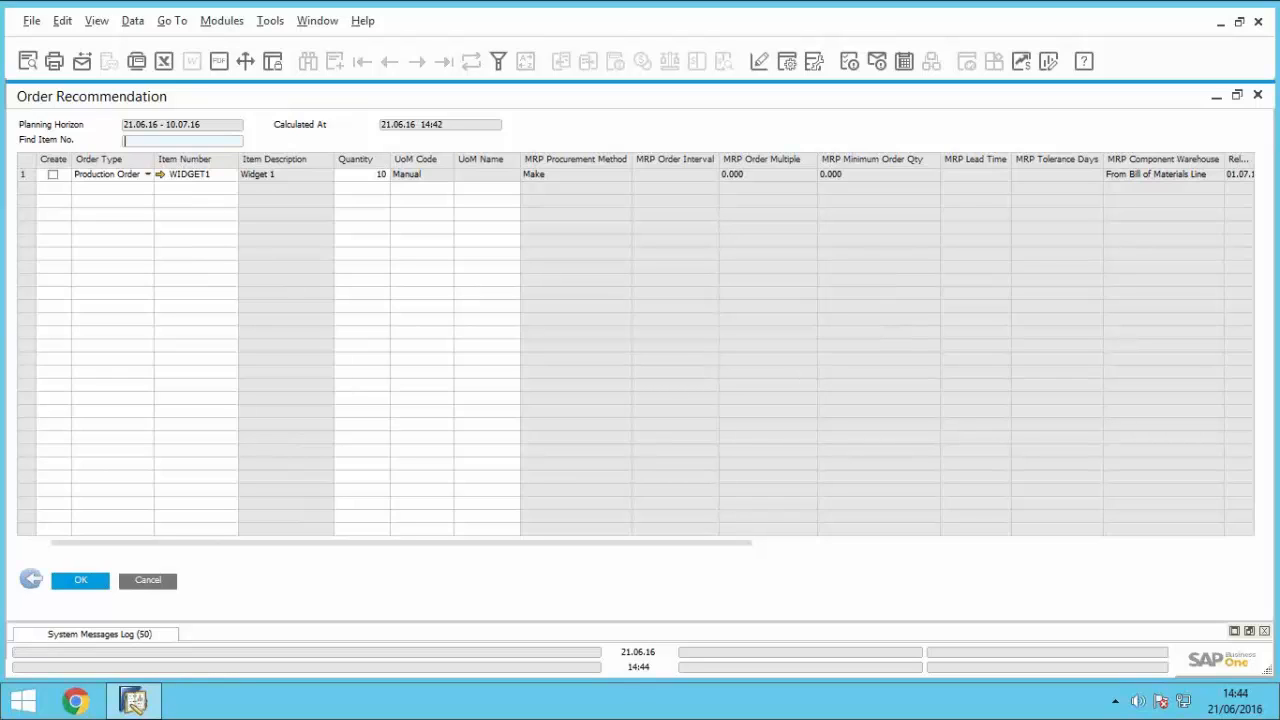
Step: Return to the order recommendation selection criteria, close them without another run, and collapse the MRP module
{"action": "mouse_move", "coordinate": [1279, 0]}
{"action": "left_click", "coordinate": [30, 582]}
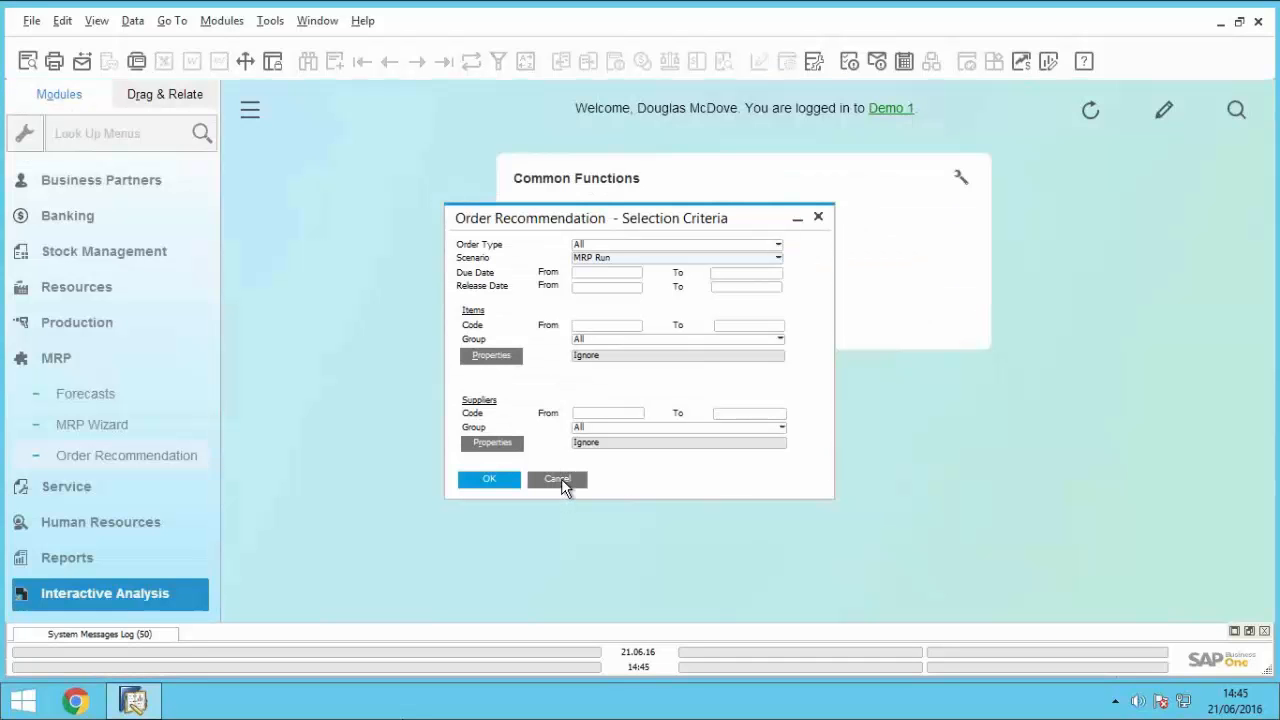
{"action": "key", "text": "Escape"}
{"action": "left_click", "coordinate": [81, 355]}
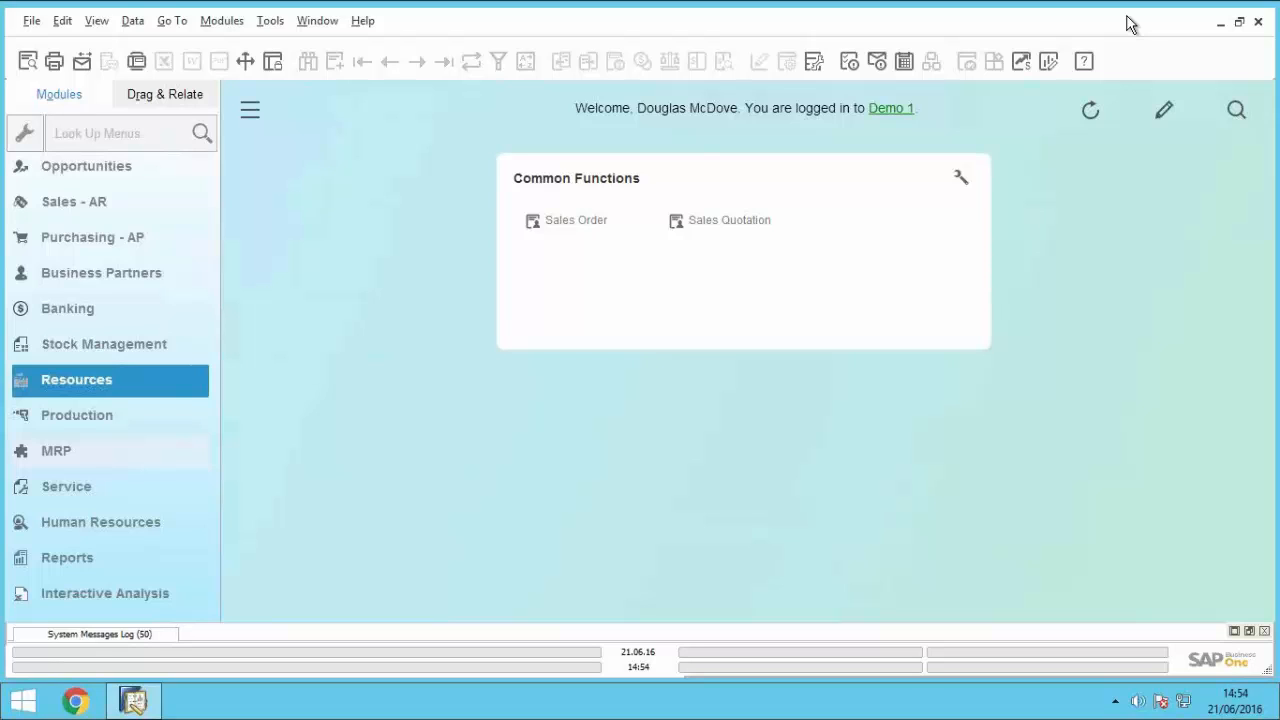
Step: Open Alerts Management under Administration, review its recipient, priority and frequency settings, and close it unchanged
{"action": "scroll", "coordinate": [140, 250], "scroll_direction": "up", "scroll_amount": 2}
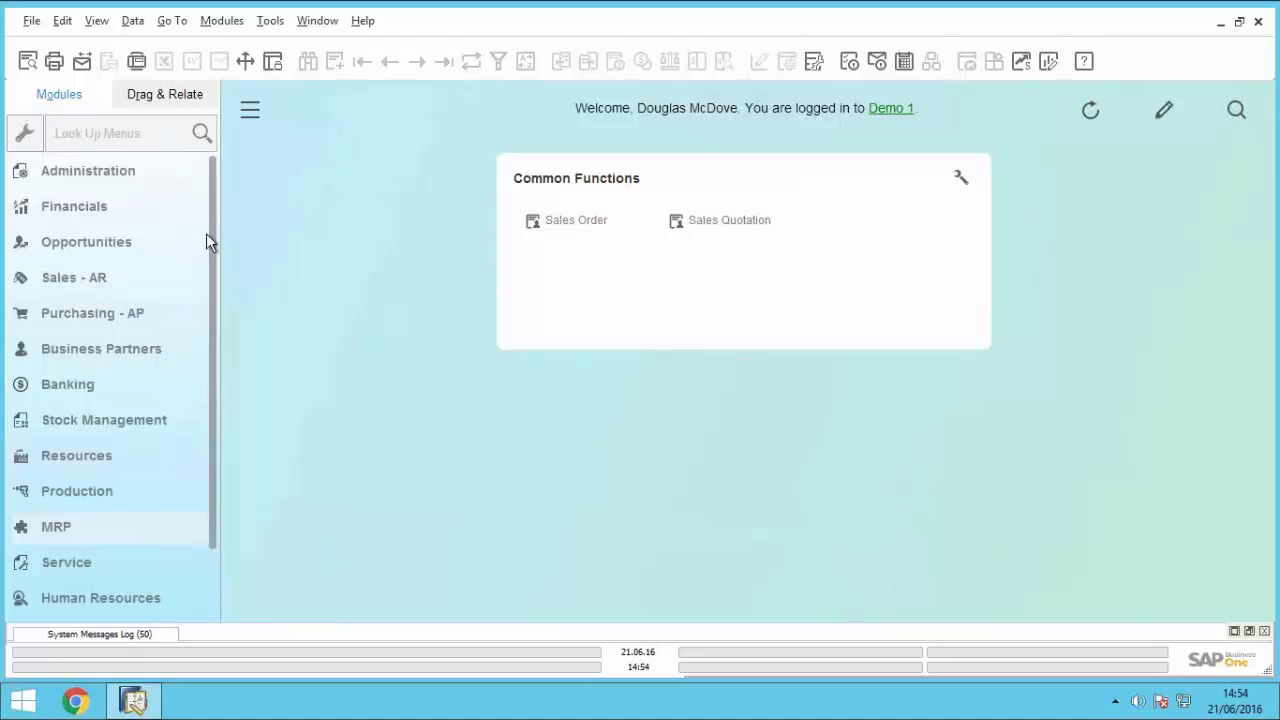
{"action": "left_click", "coordinate": [119, 169]}
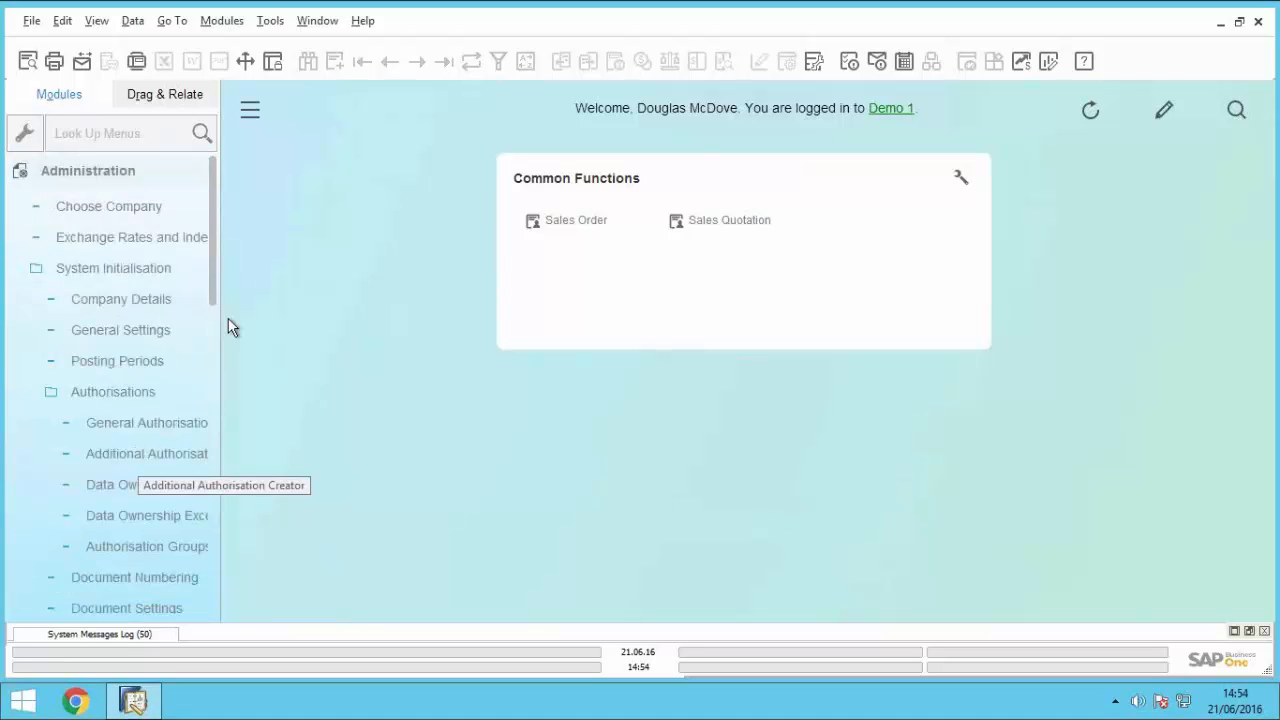
{"action": "scroll", "coordinate": [219, 395], "scroll_direction": "down", "scroll_amount": 2}
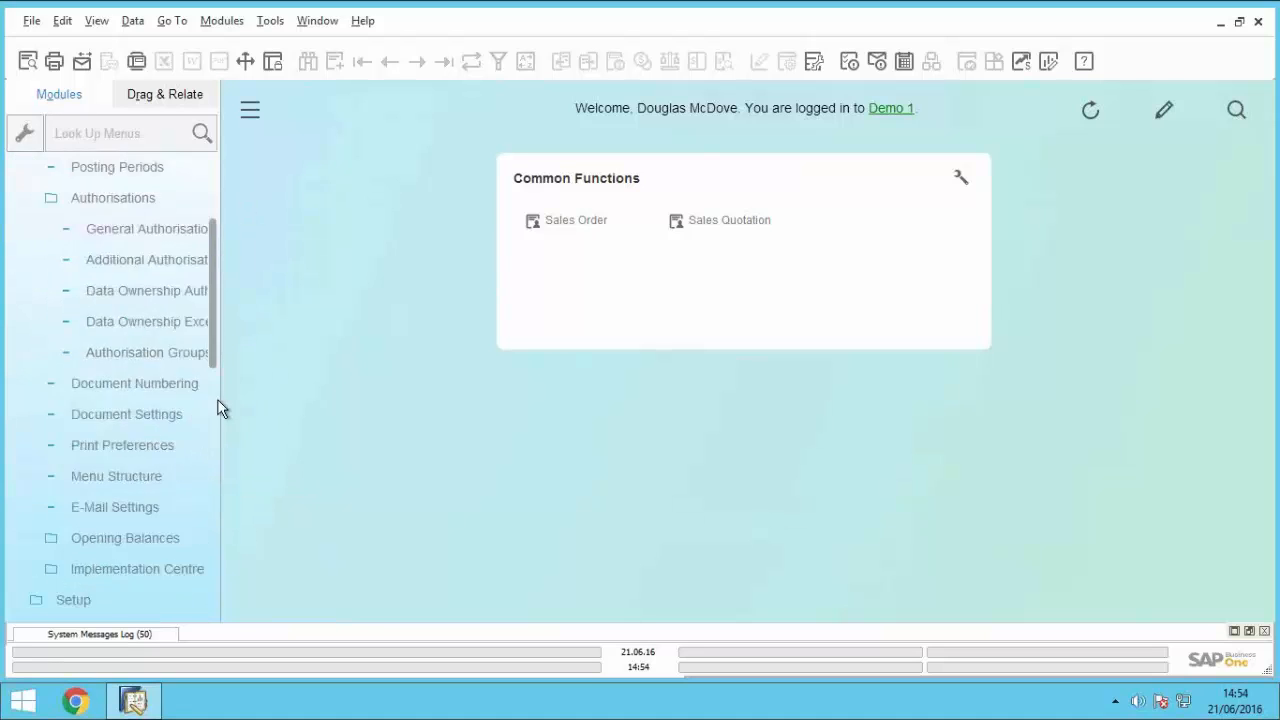
{"action": "mouse_move", "coordinate": [214, 405]}
{"action": "left_mouse_down"}
{"action": "mouse_move", "coordinate": [214, 514]}
{"action": "mouse_move", "coordinate": [211, 383]}
{"action": "mouse_move", "coordinate": [208, 403]}
{"action": "left_mouse_up"}
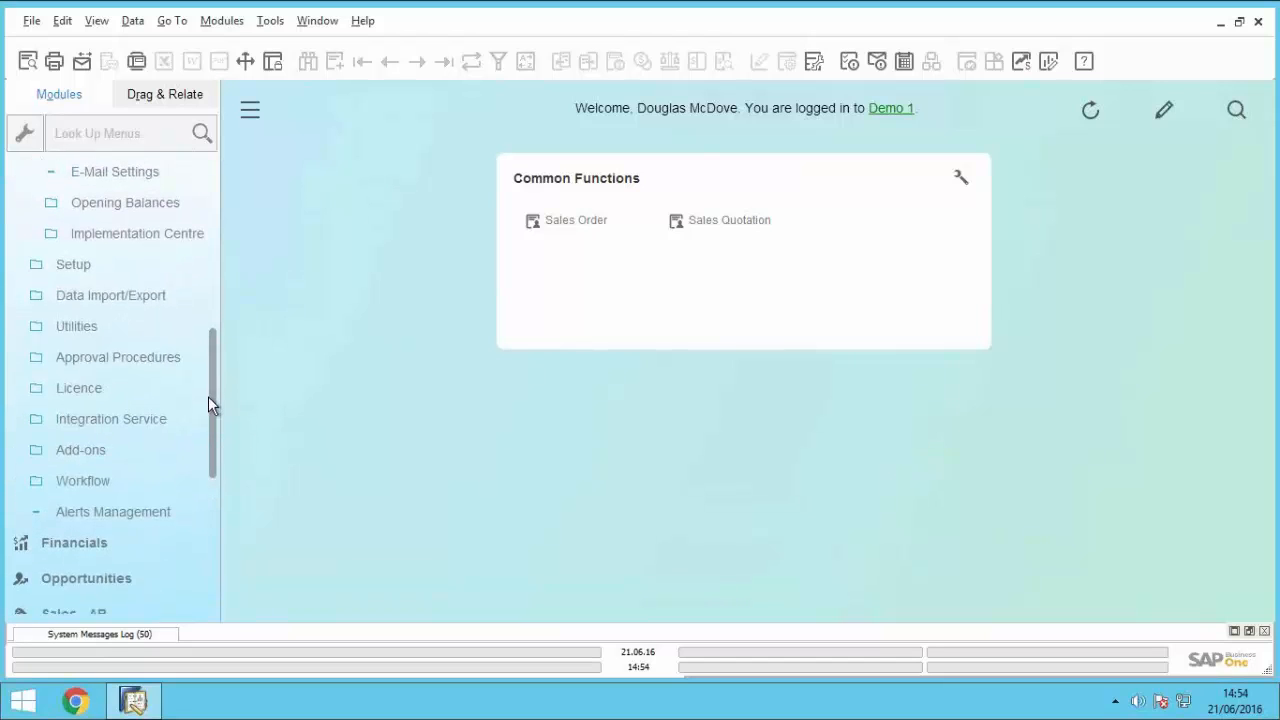
{"action": "left_click", "coordinate": [132, 509]}
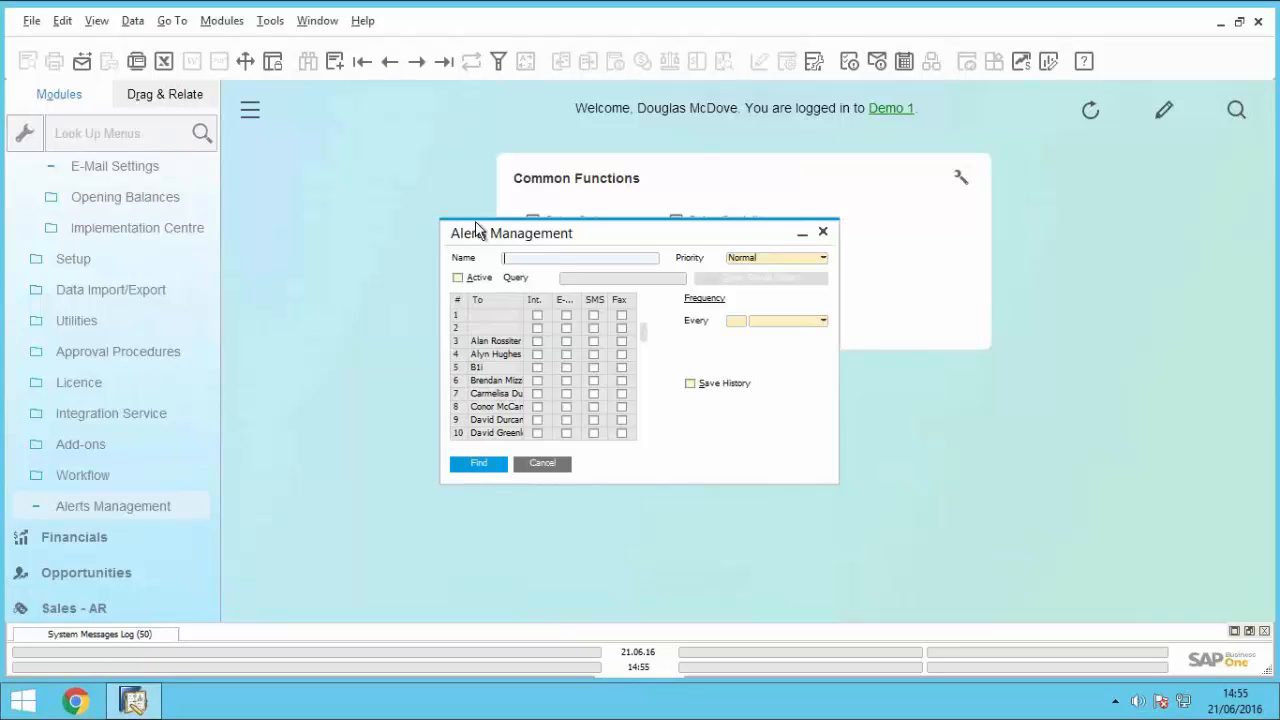
{"action": "left_click", "coordinate": [826, 236]}
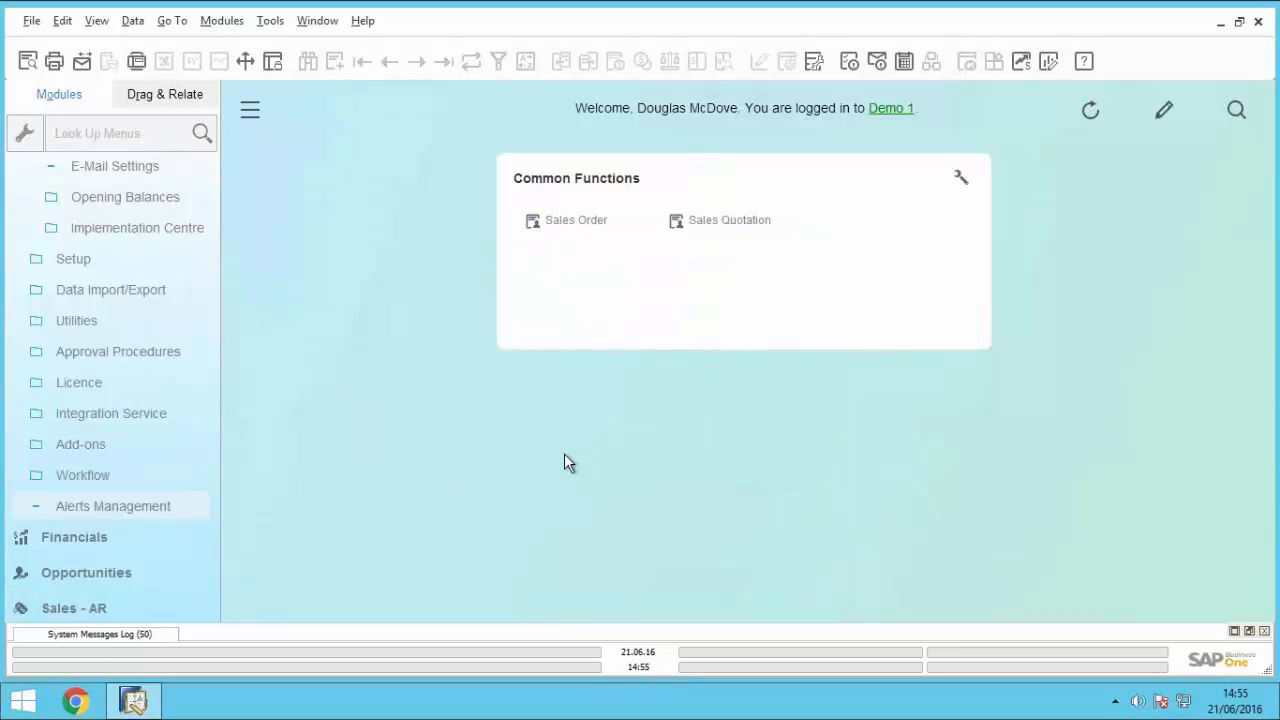